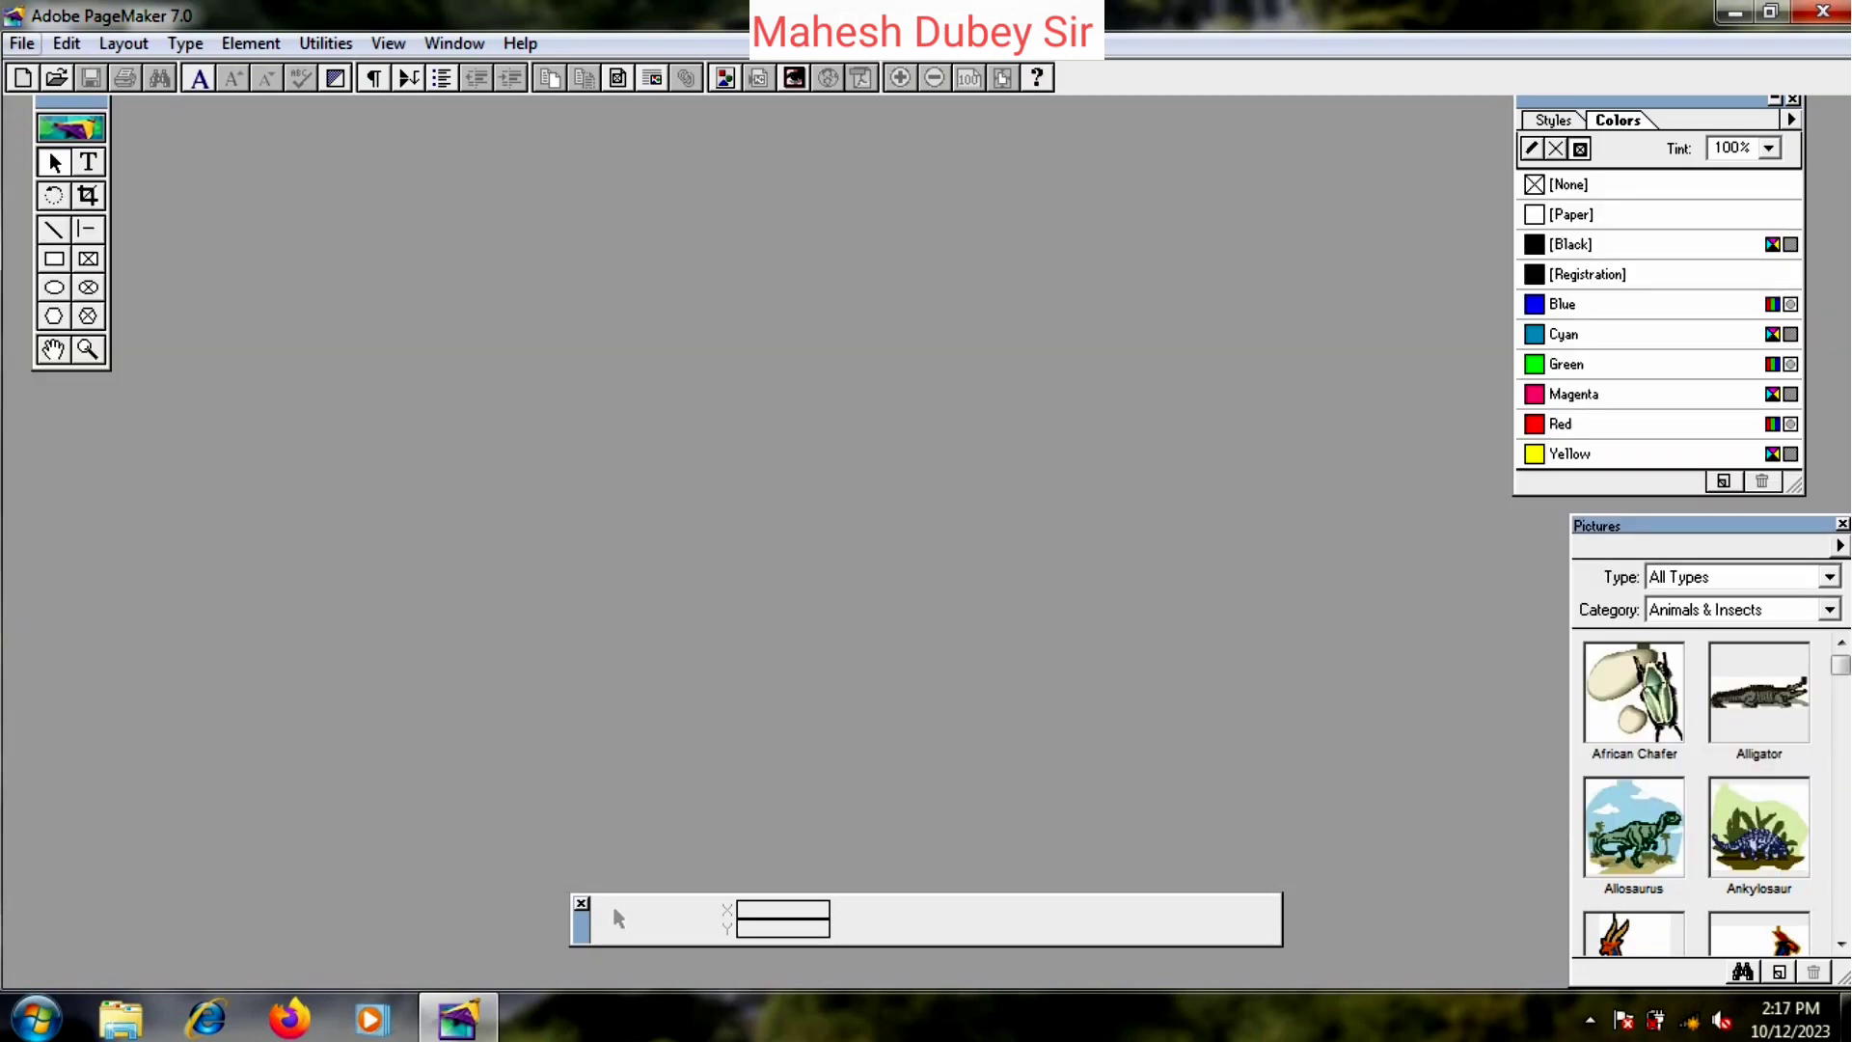
- Start a new publication with the 600 x 450 Browser - large page size
click(21, 43)
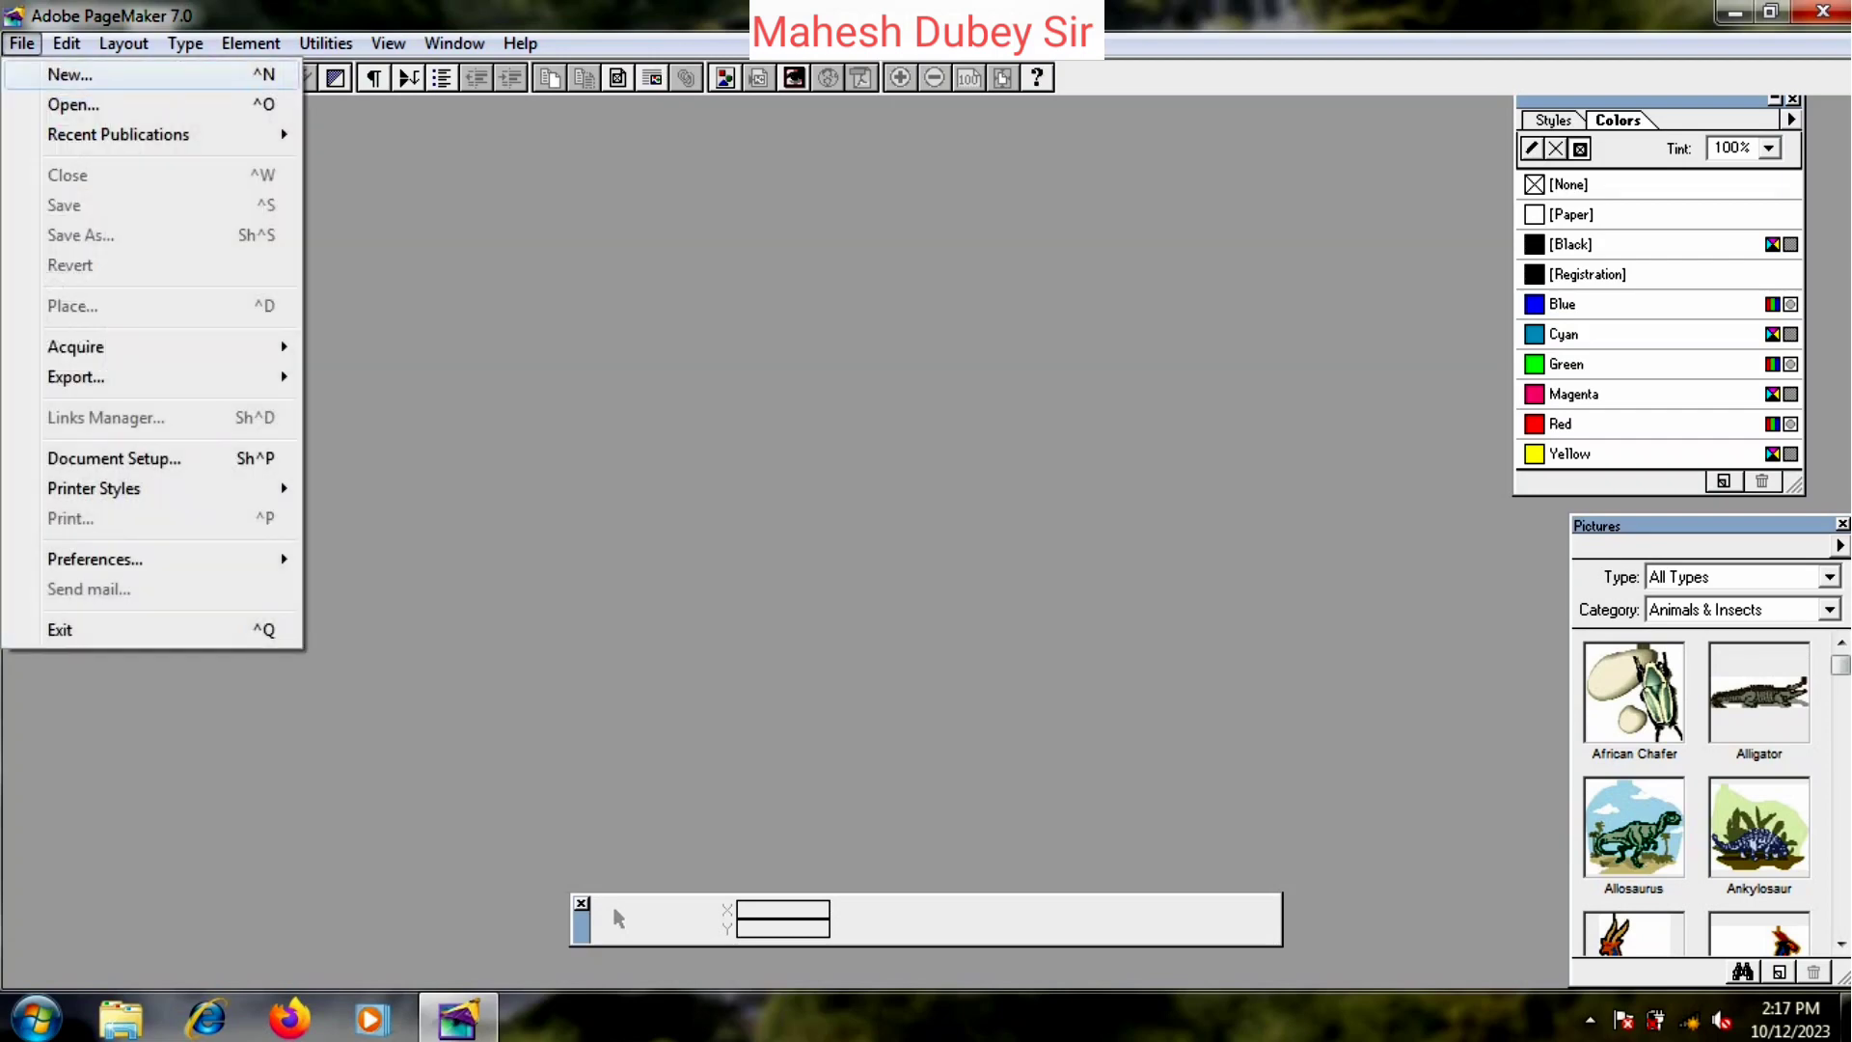
click(69, 74)
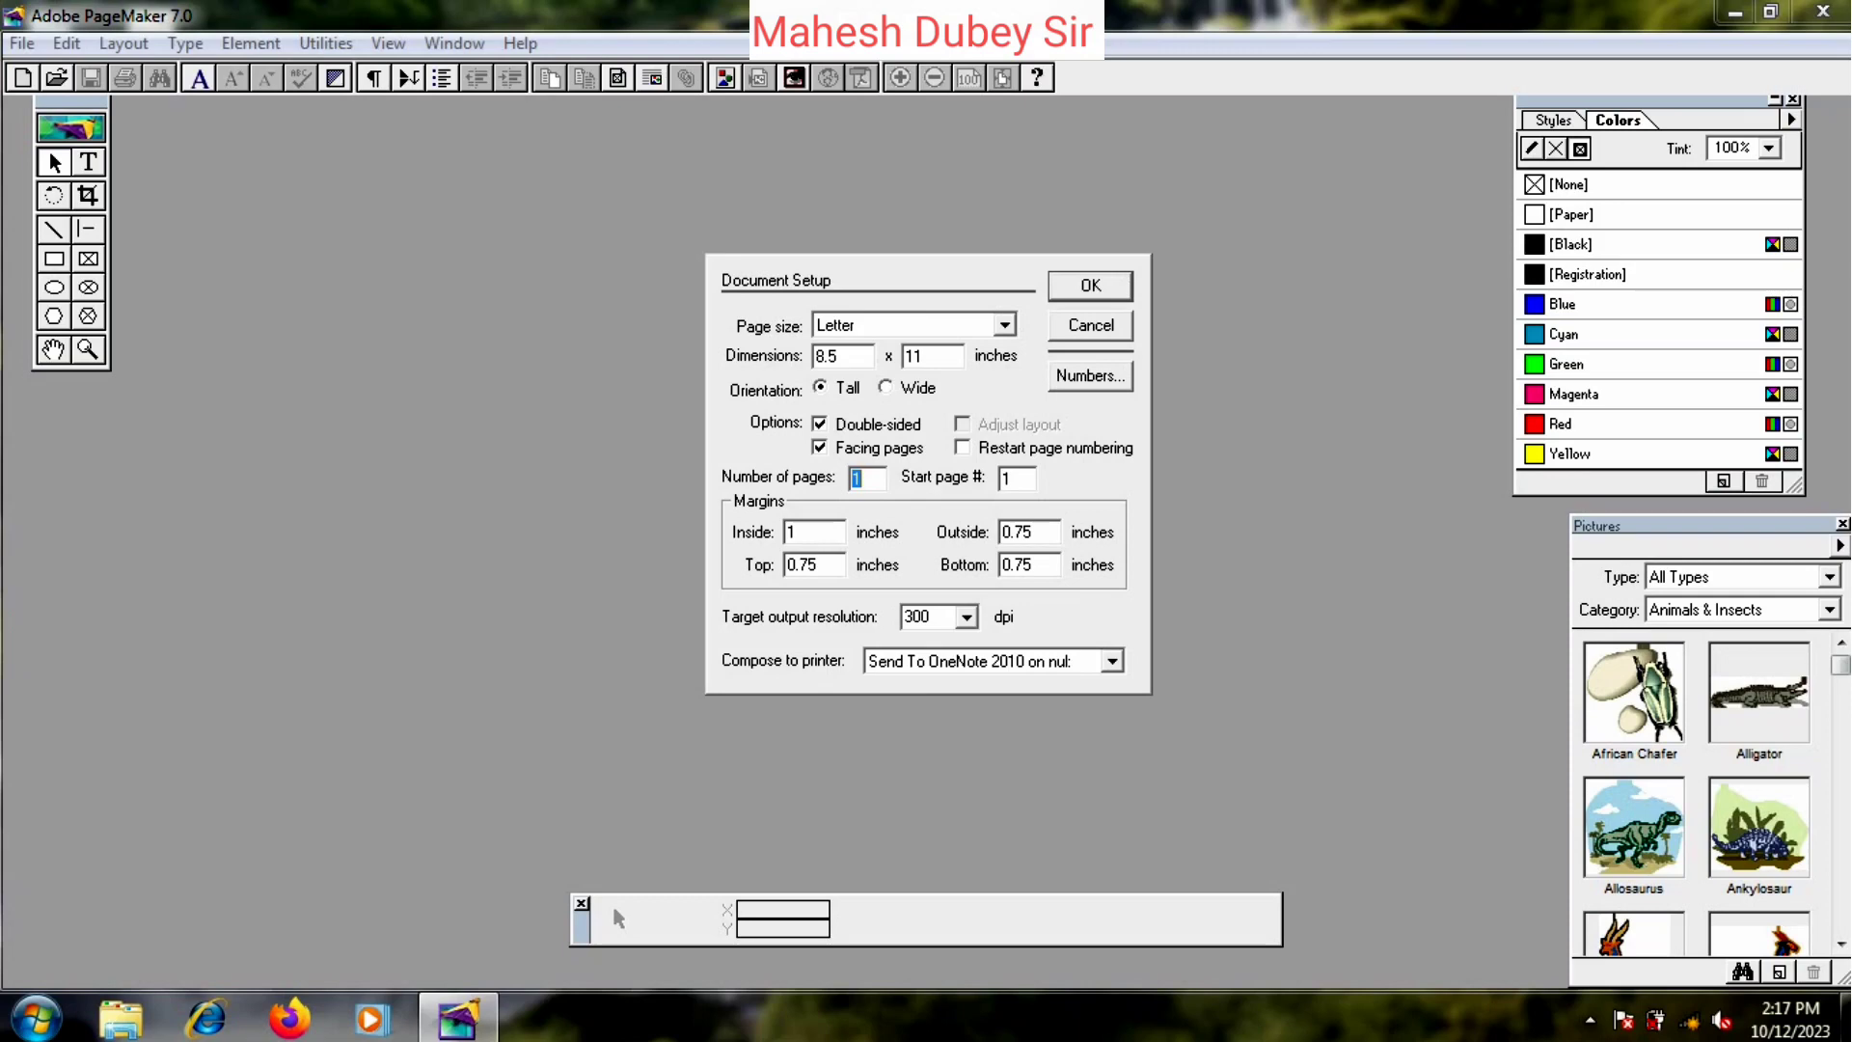
click(1005, 325)
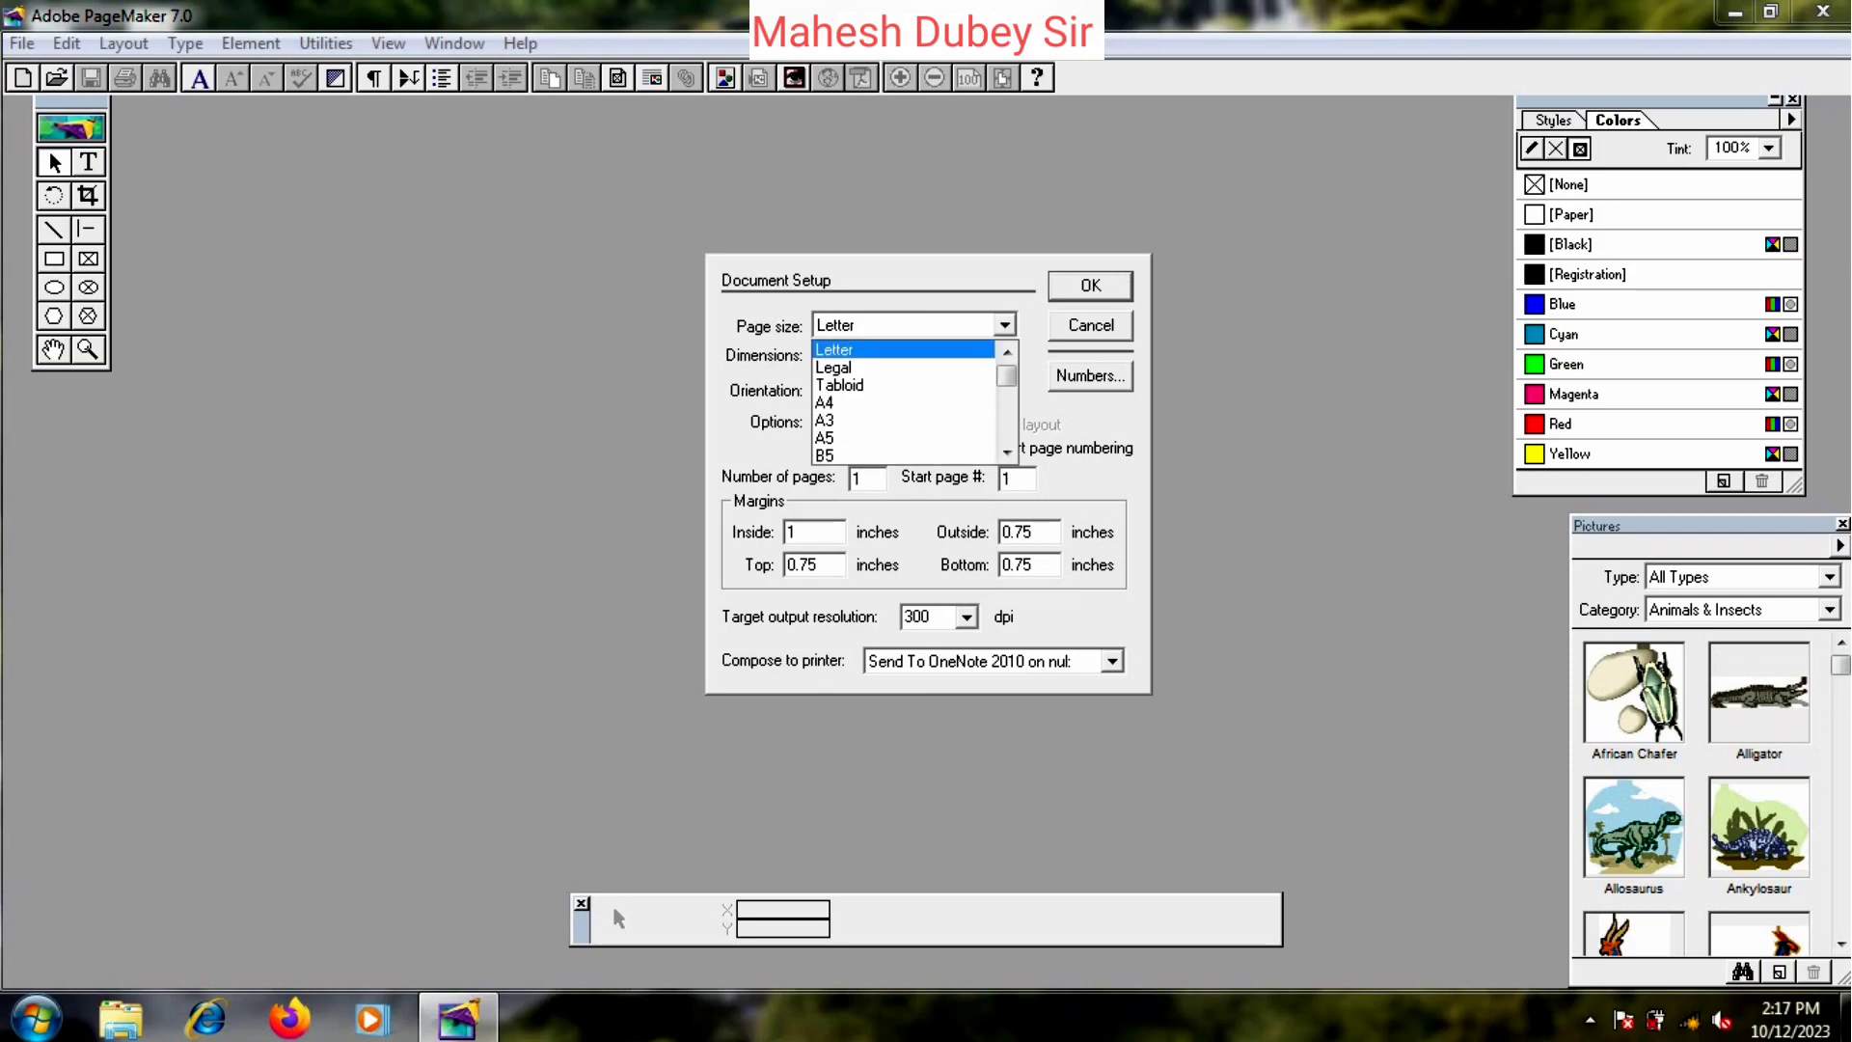
scroll(903, 402, down, 4)
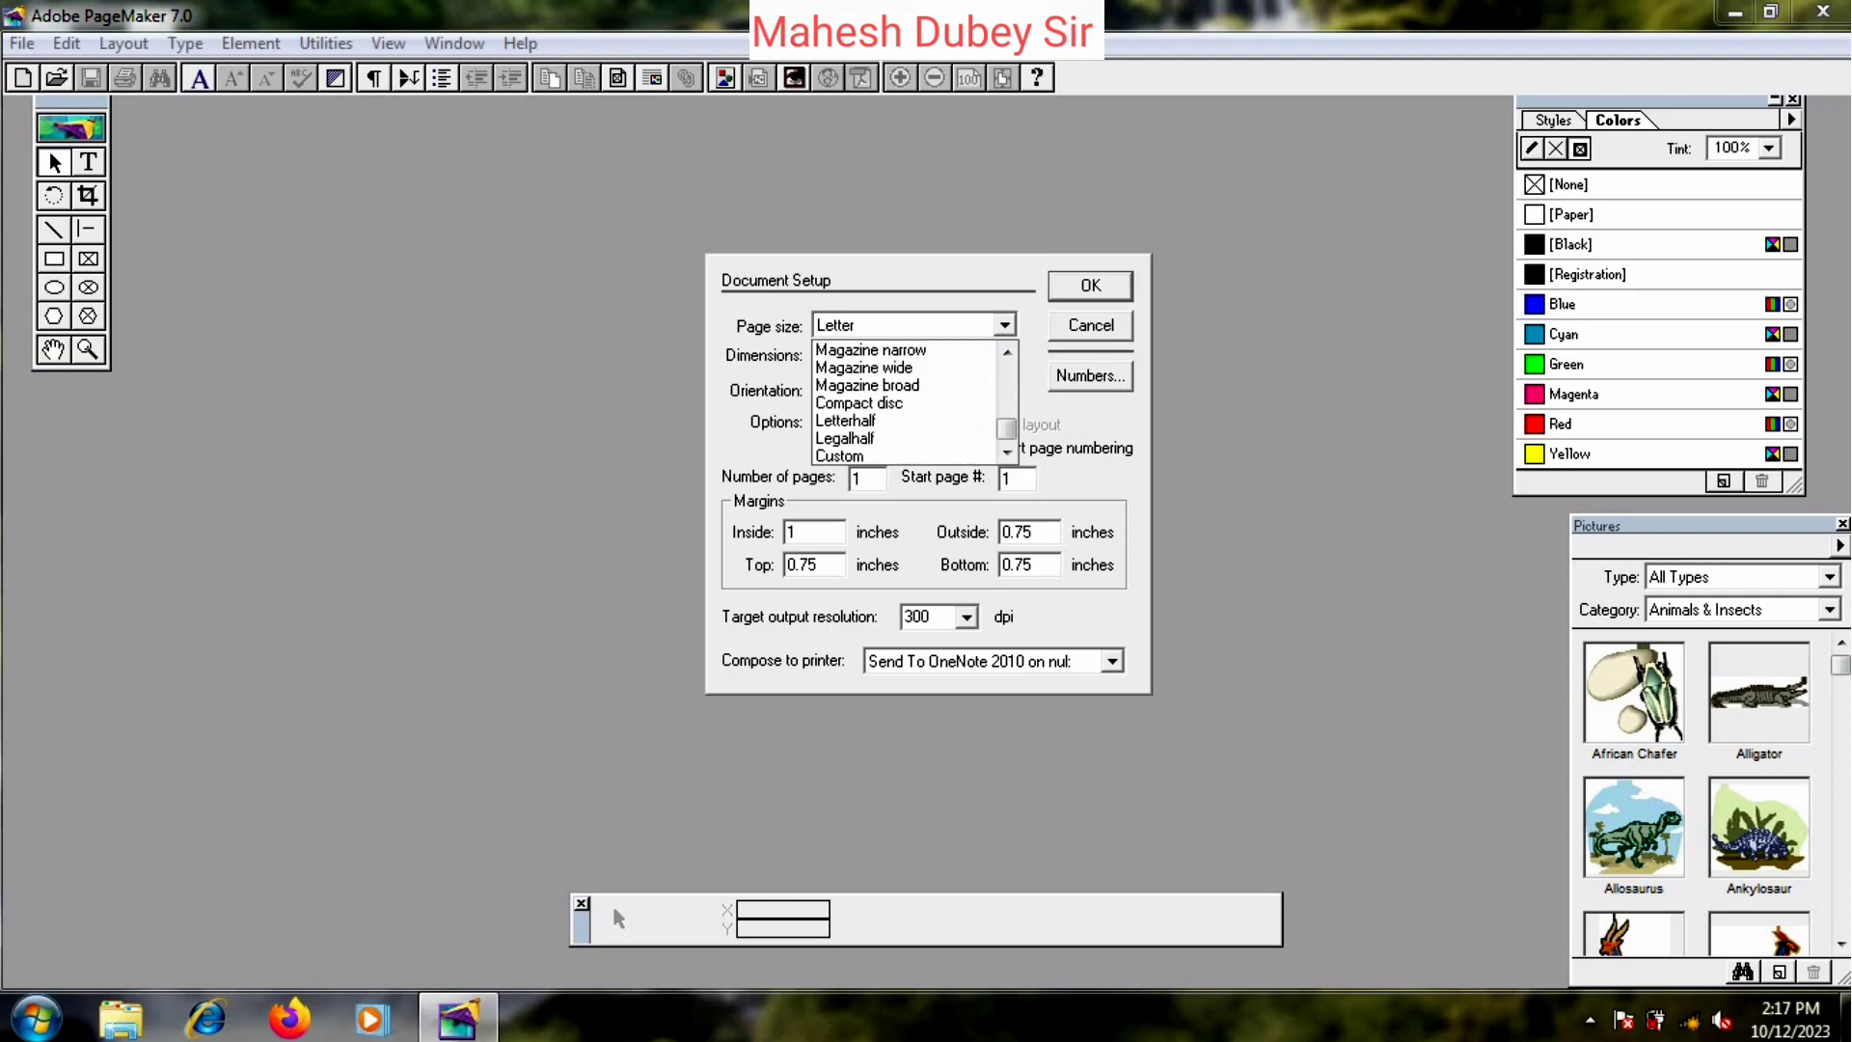
scroll(903, 367, up, 5)
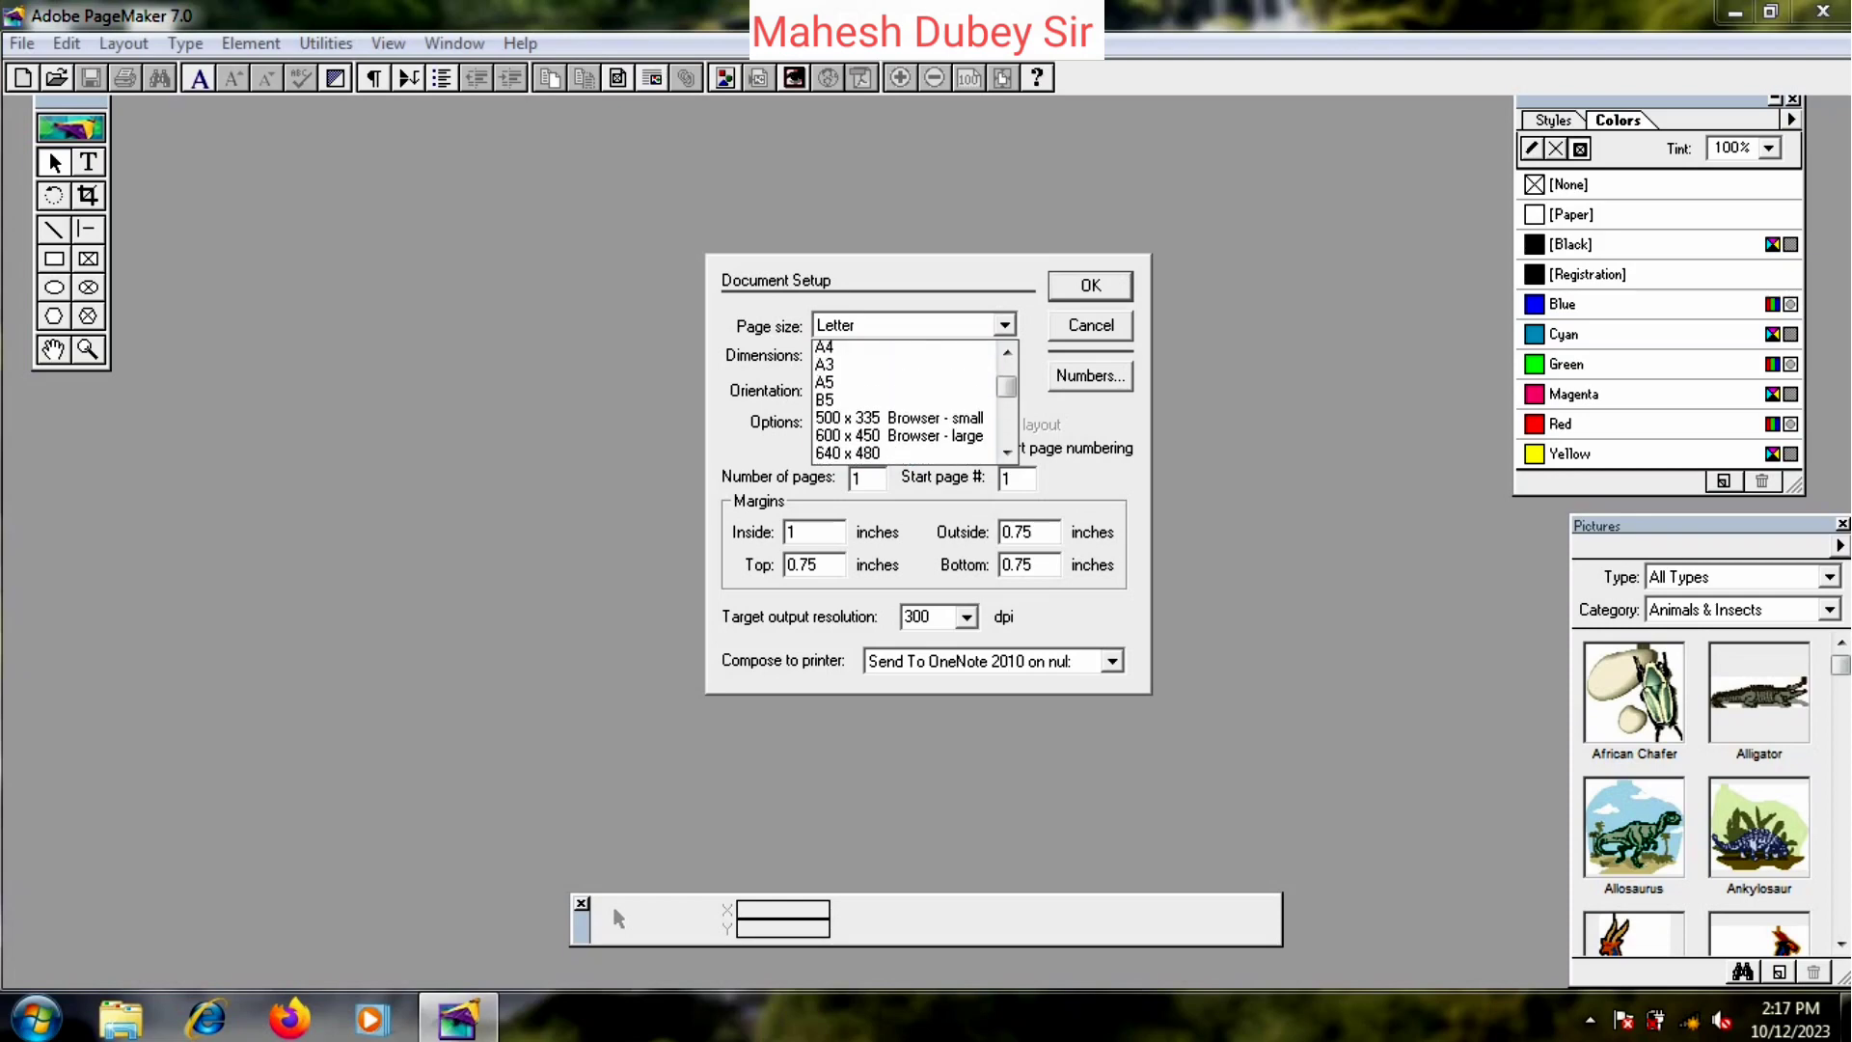
scroll(903, 367, down, 2)
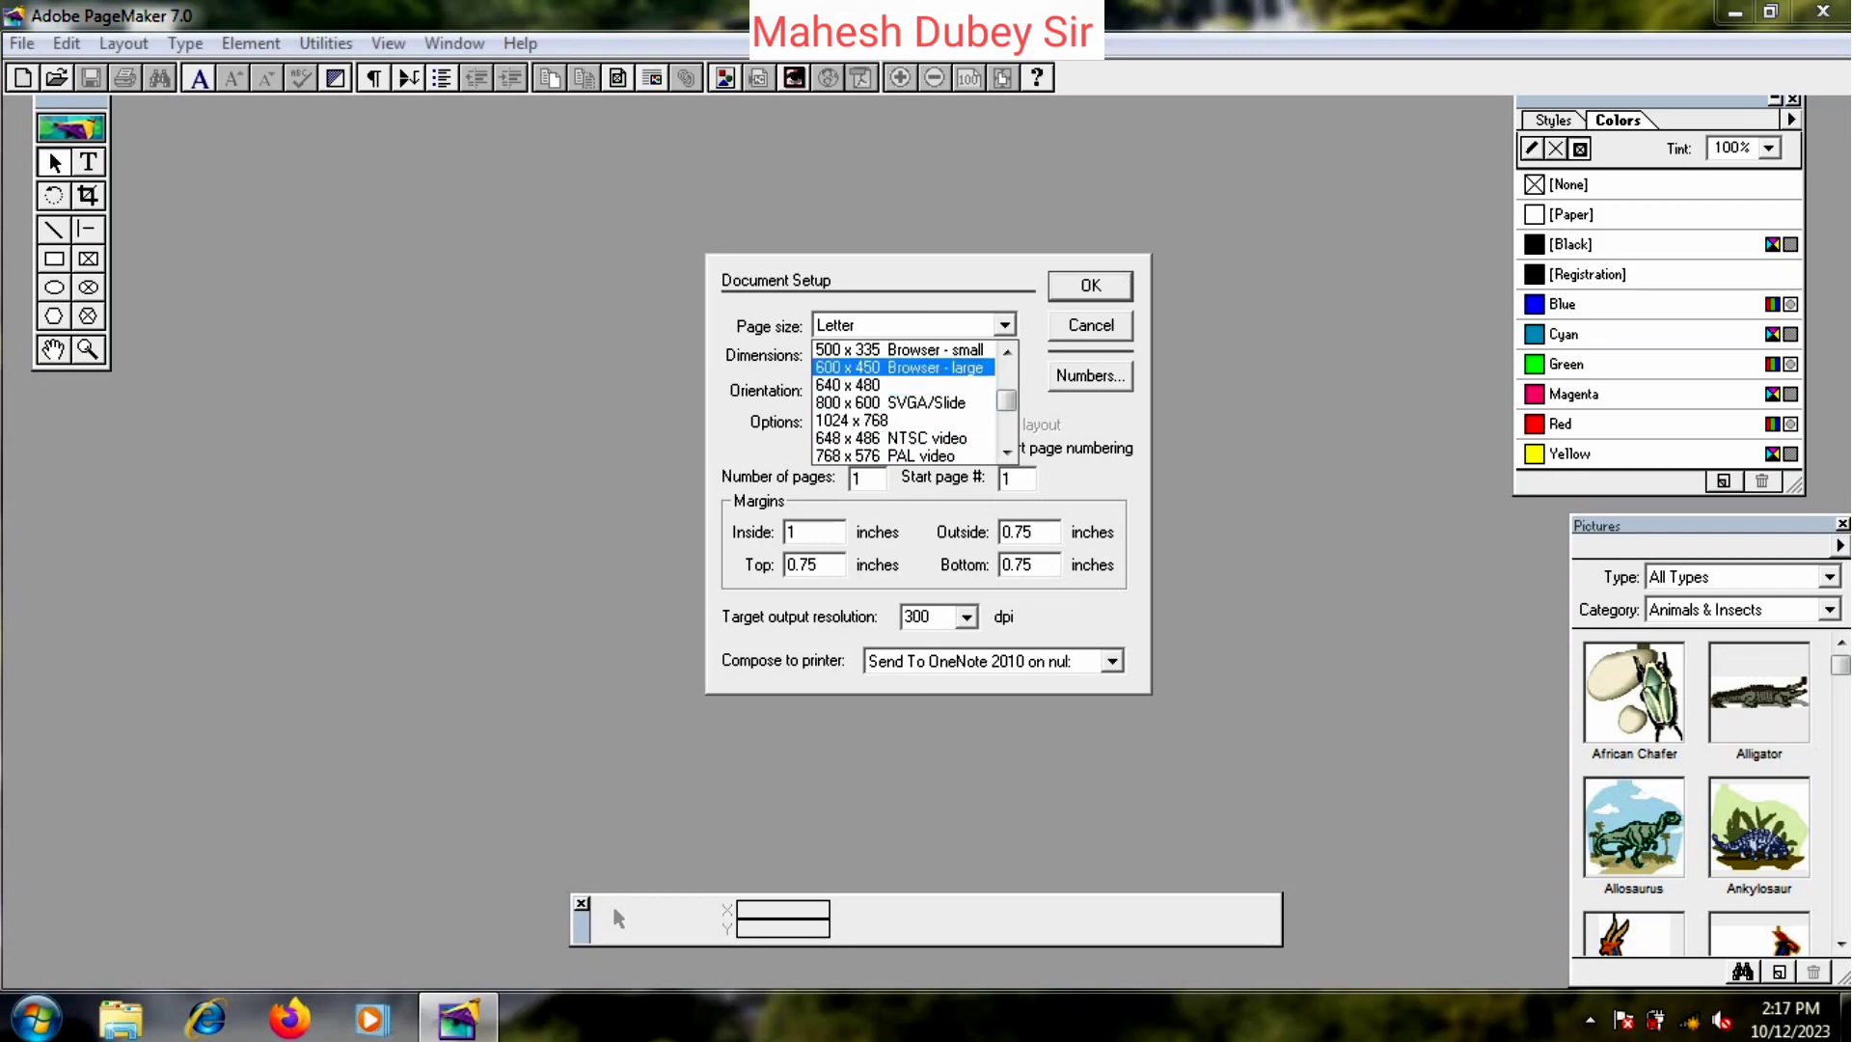
click(898, 368)
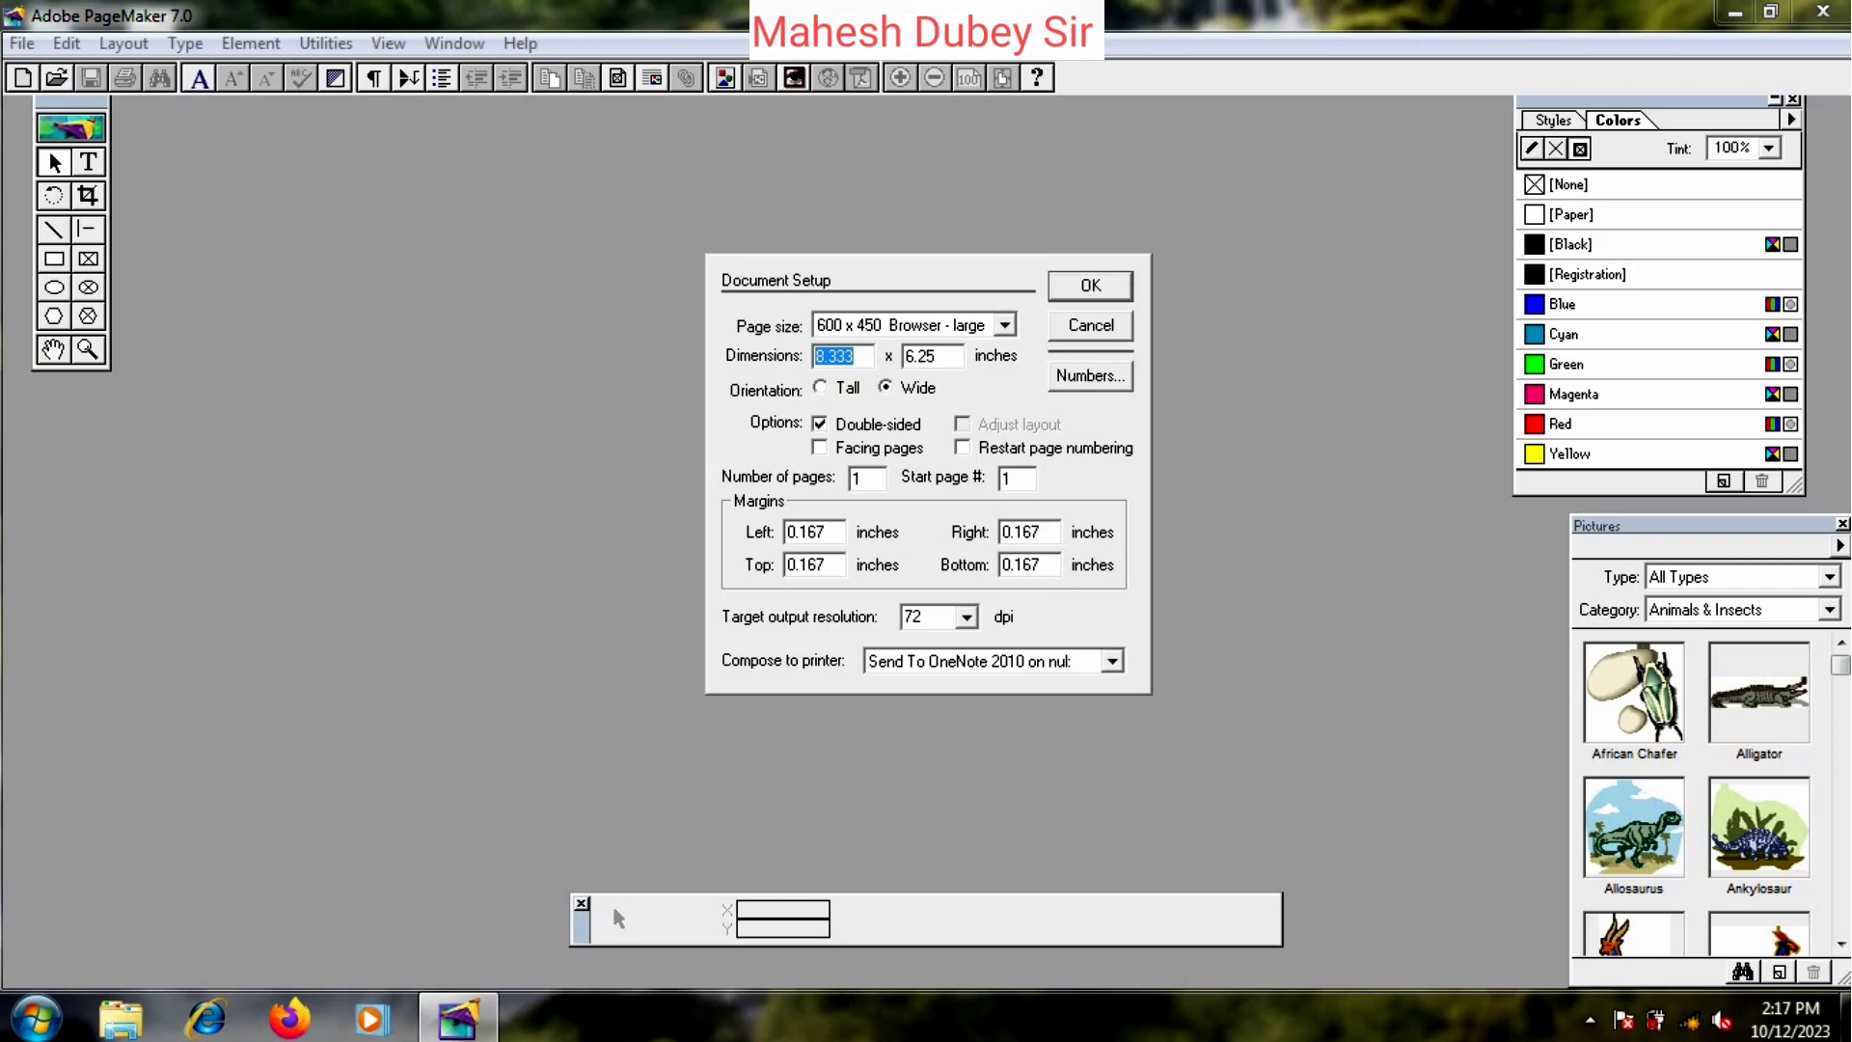
- Set all margins to 0 and the output resolution to 300 dpi, then create the page
double_click(806, 531)
text(0)
key(Tab)
text(0)
key(Tab)
text(0)
key(Tab)
text(0)
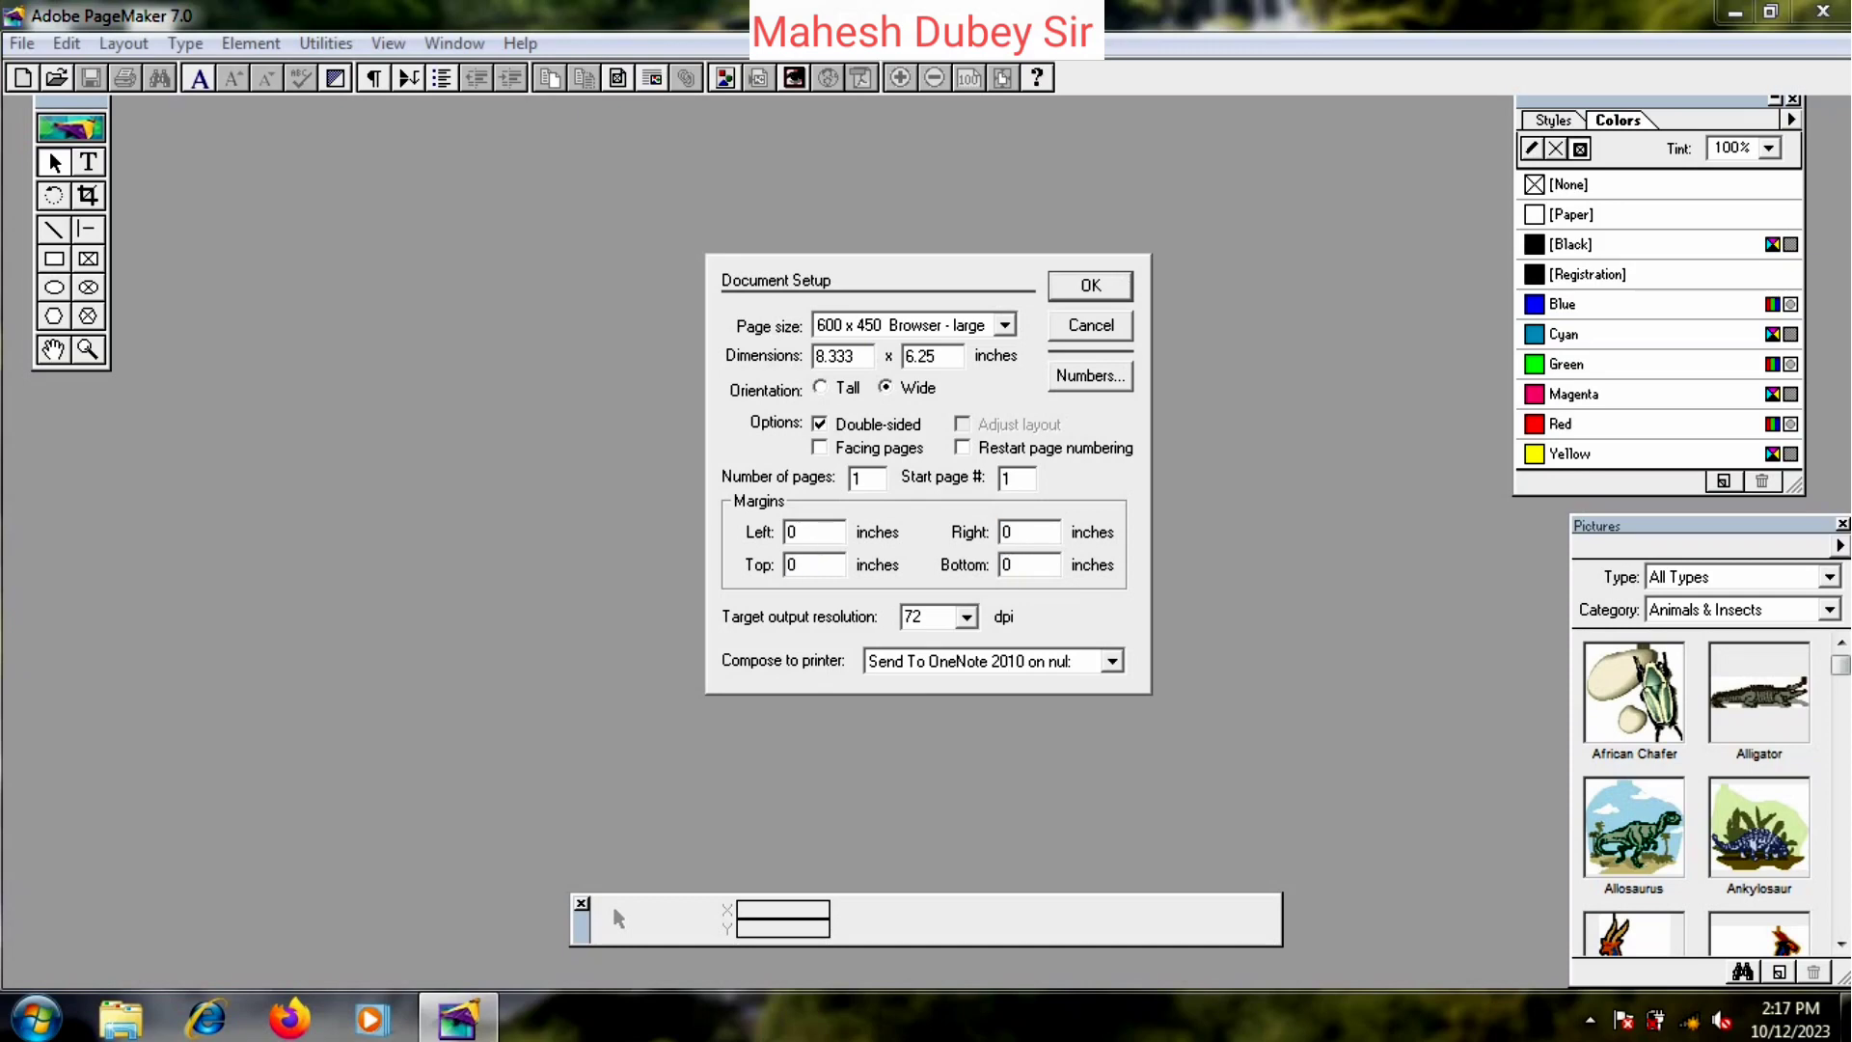
click(966, 617)
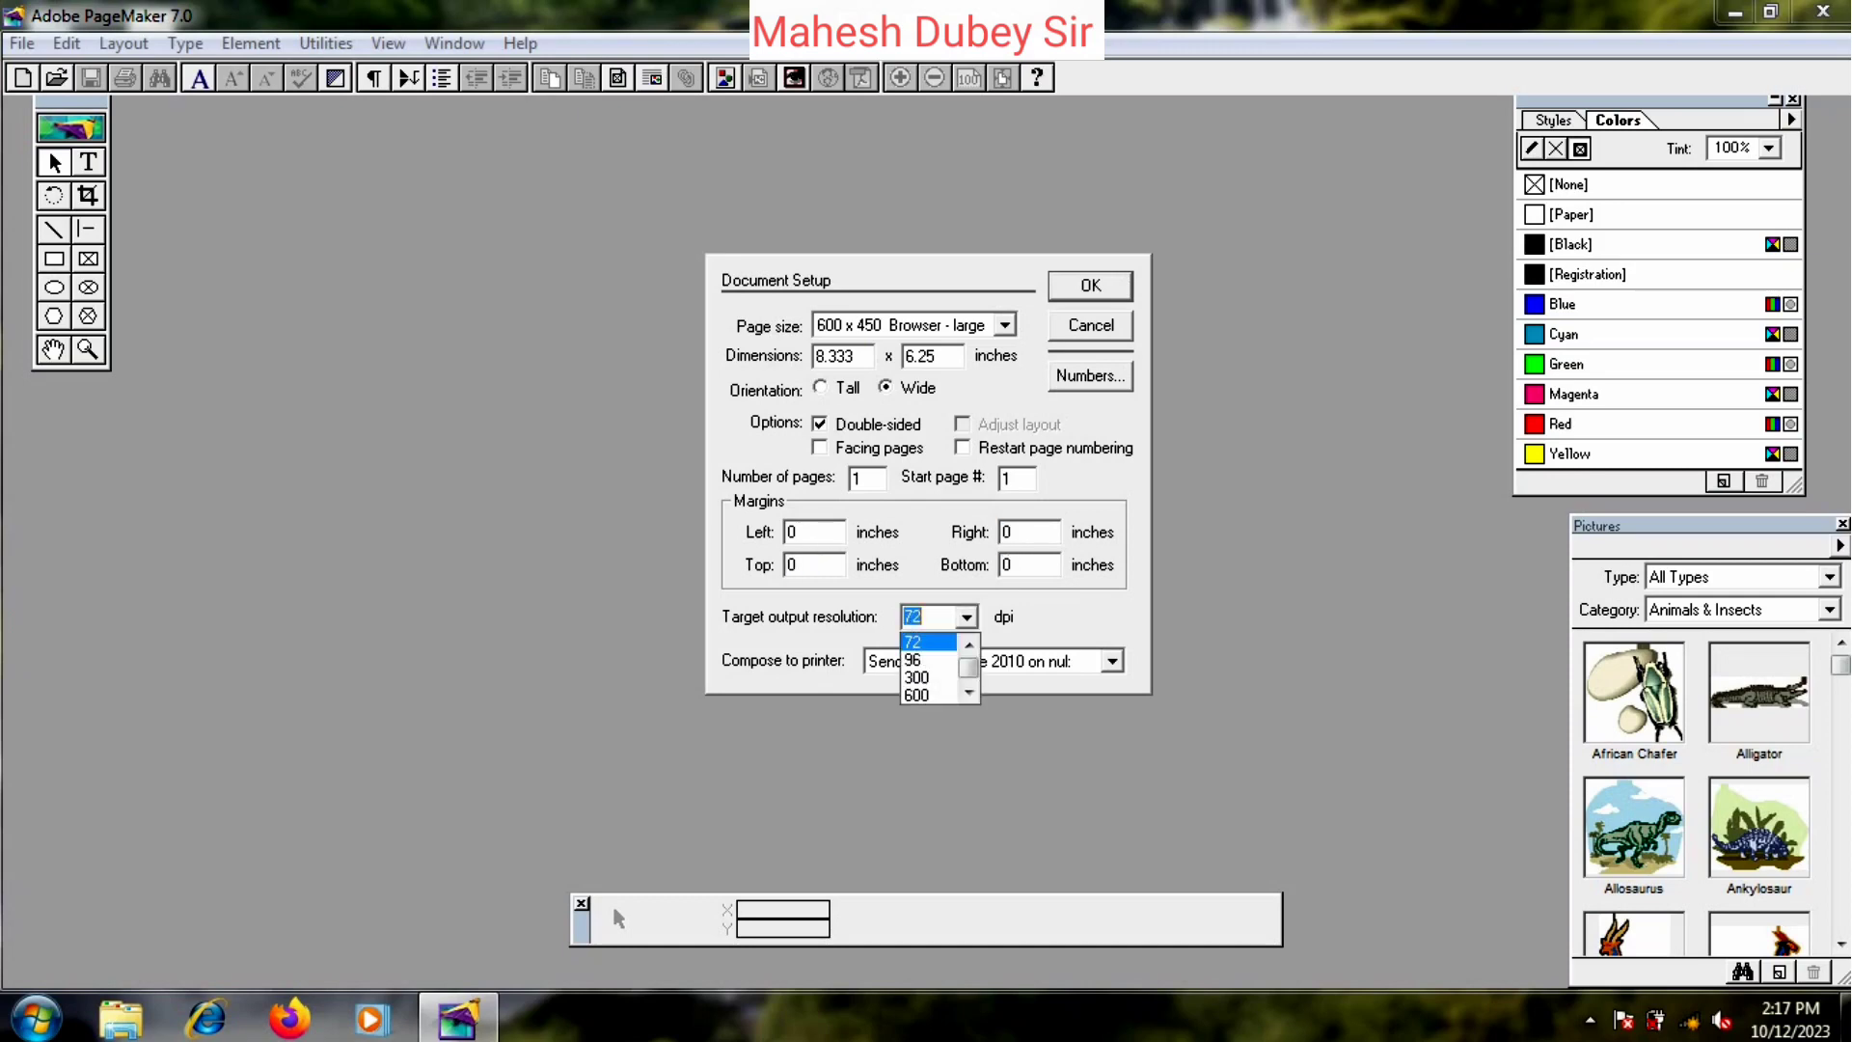
key(Return)
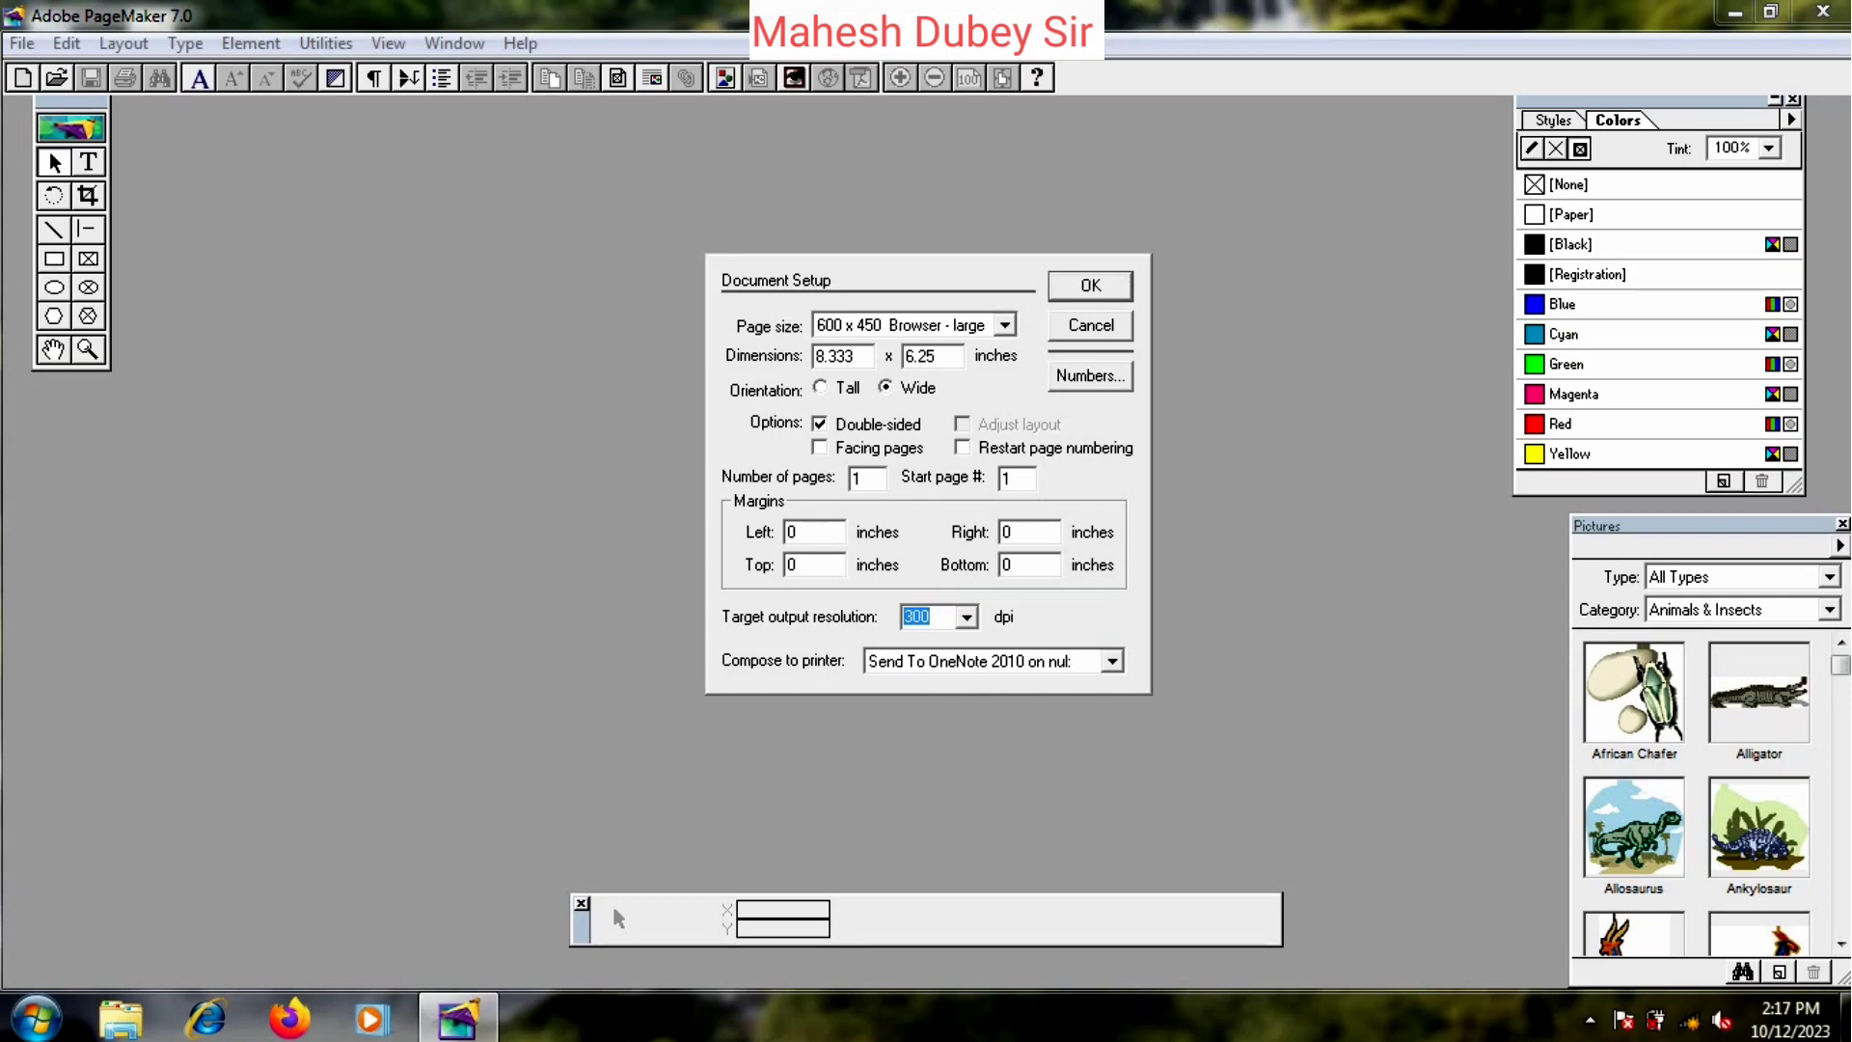
key(Return)
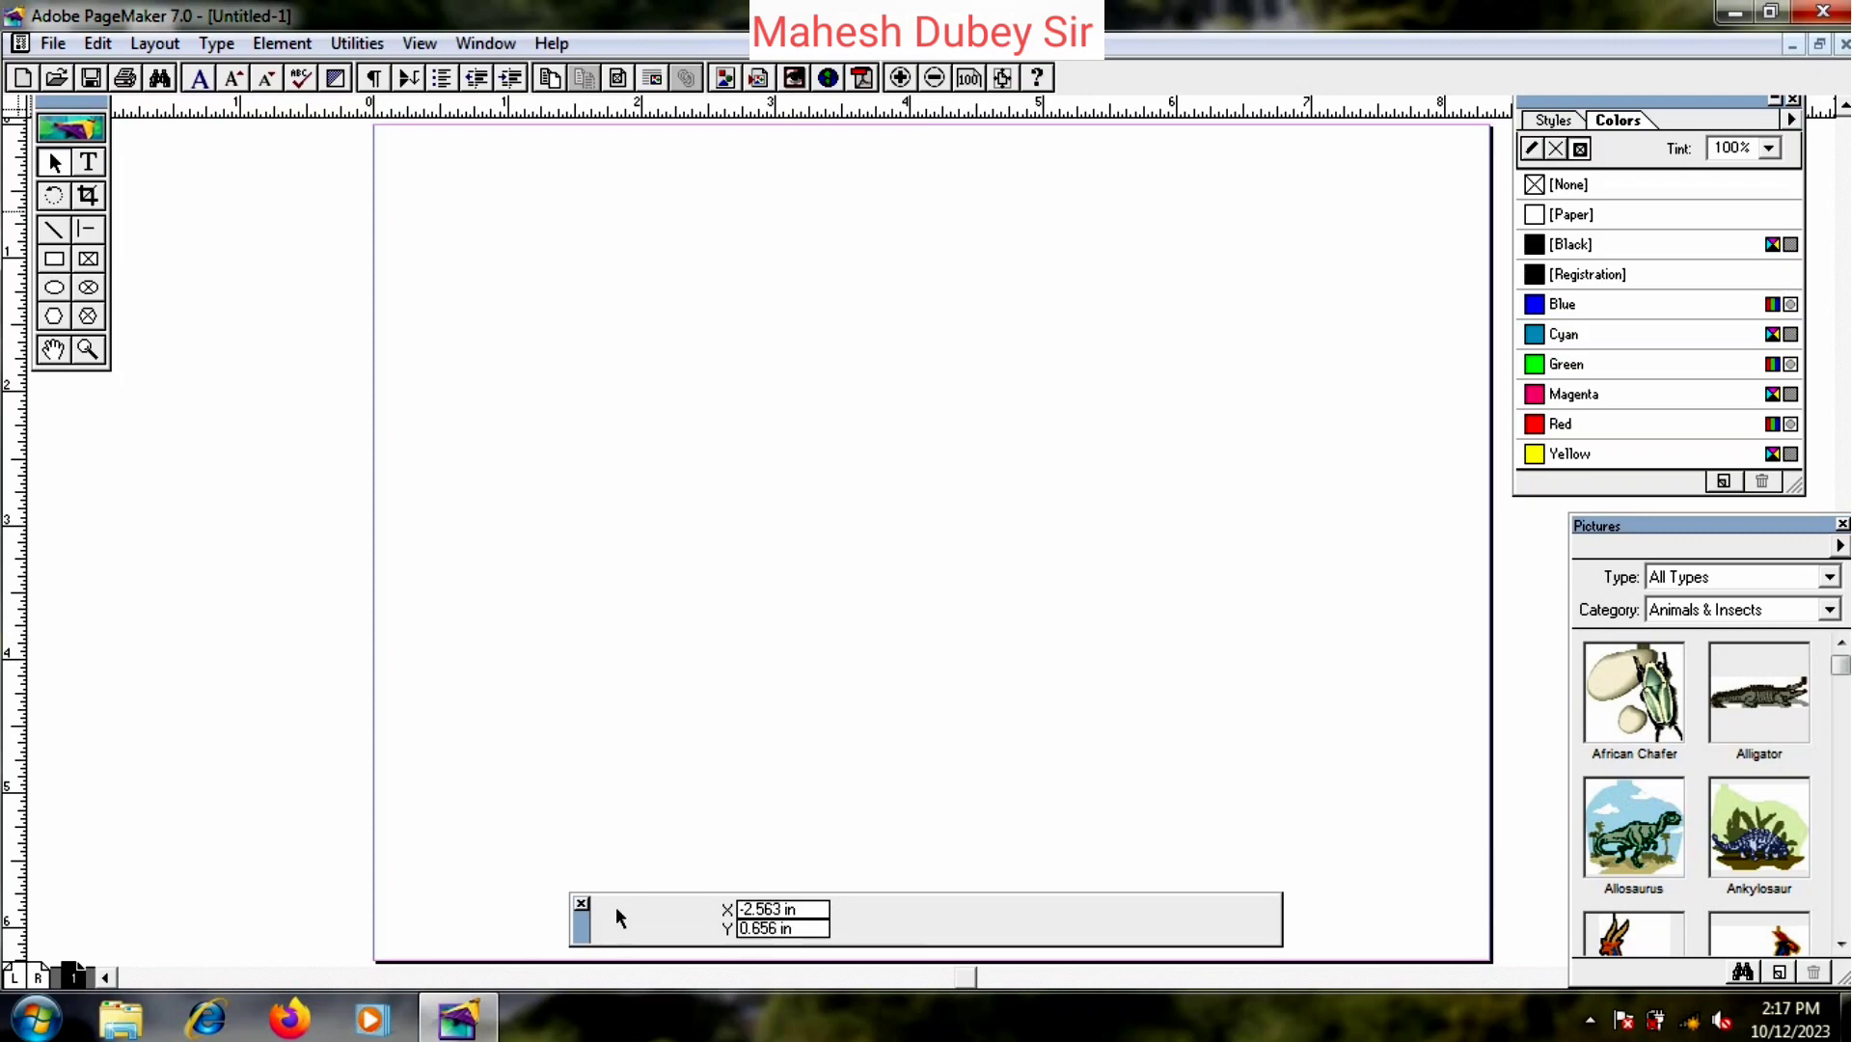
- Draw a wide rectangle across the top of the page and trim its left edge slightly
key(shift+F4)
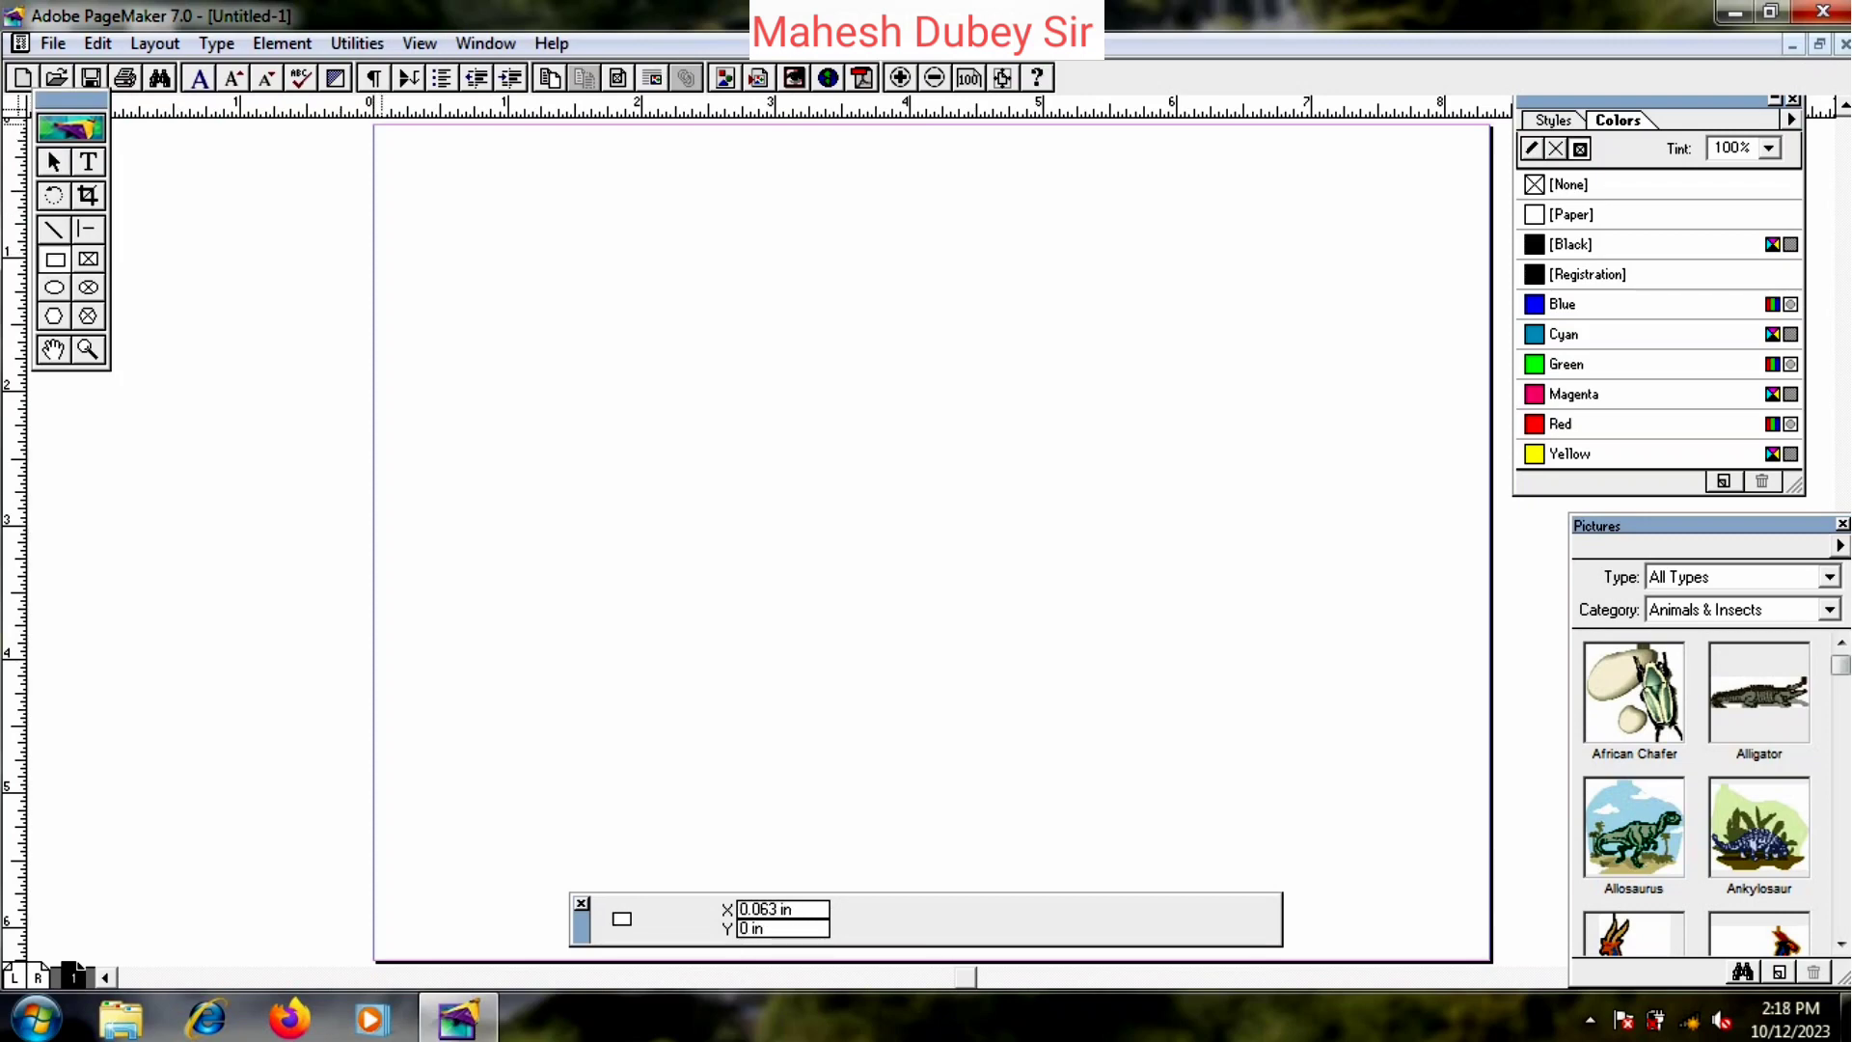
drag(374, 133, 1488, 533)
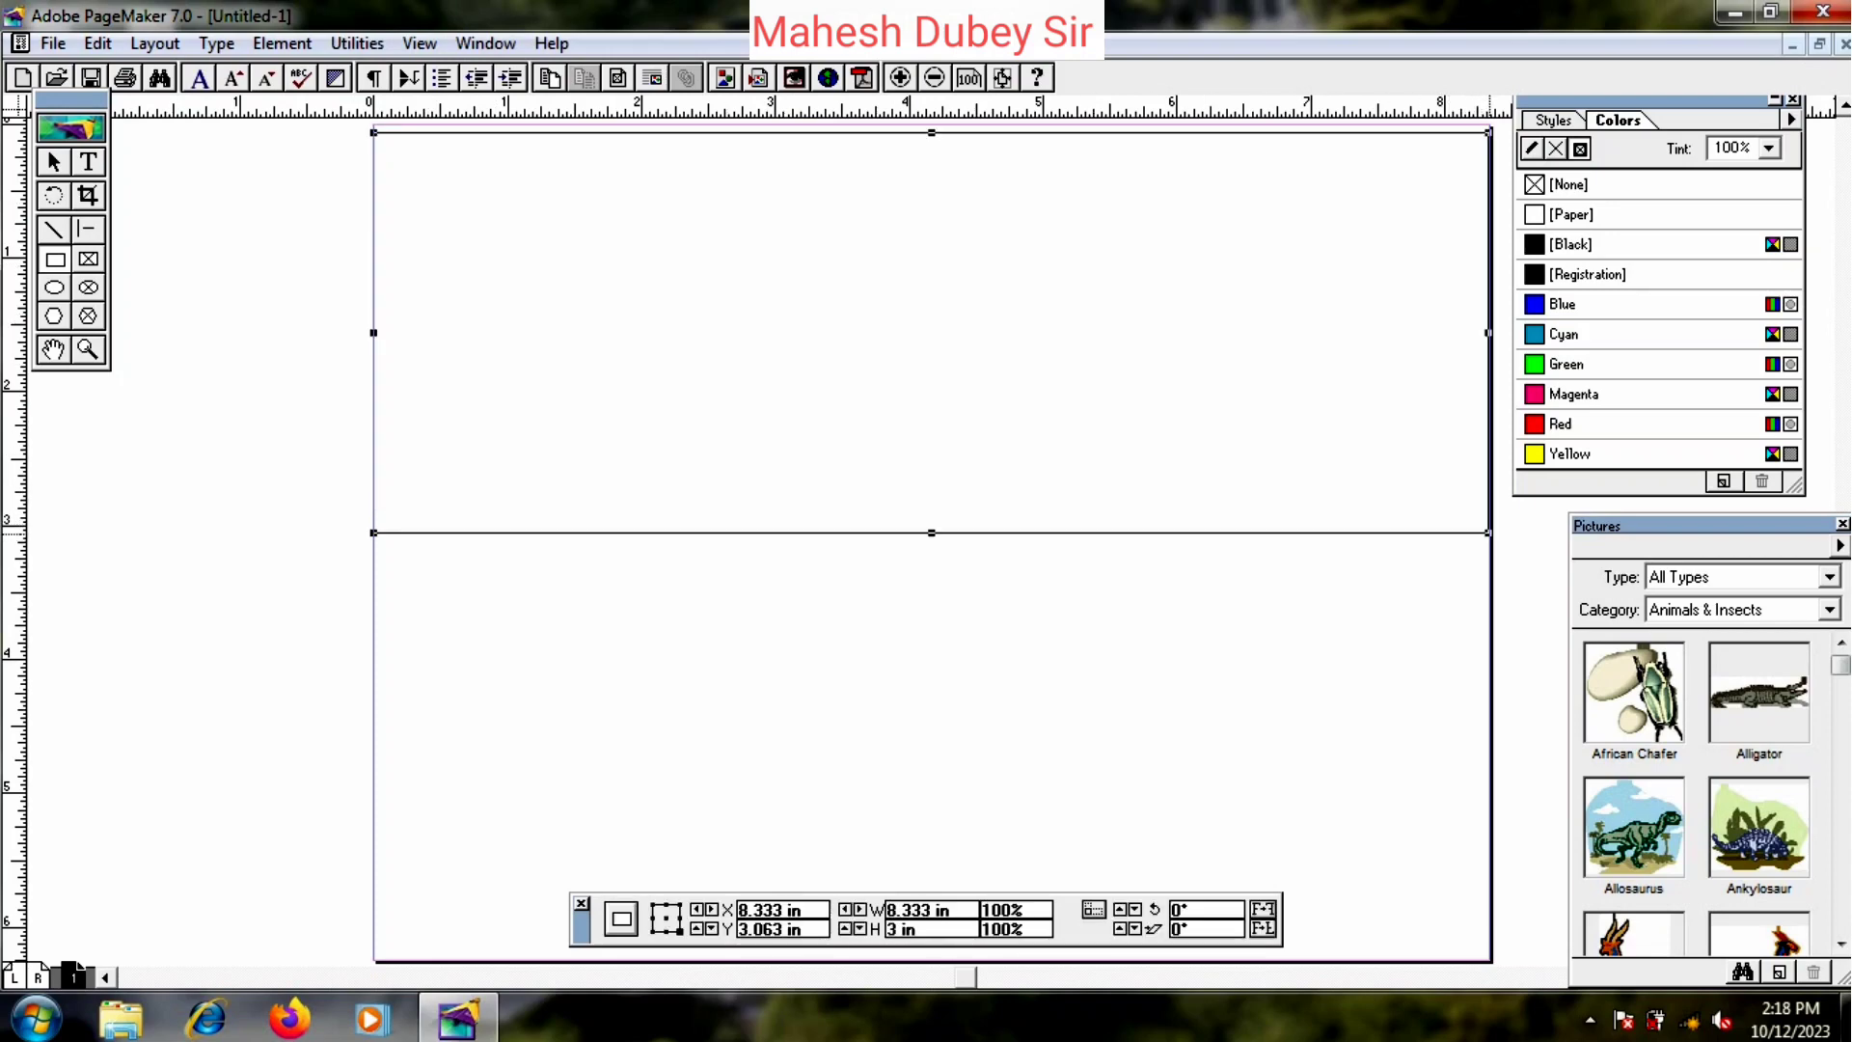
click(54, 162)
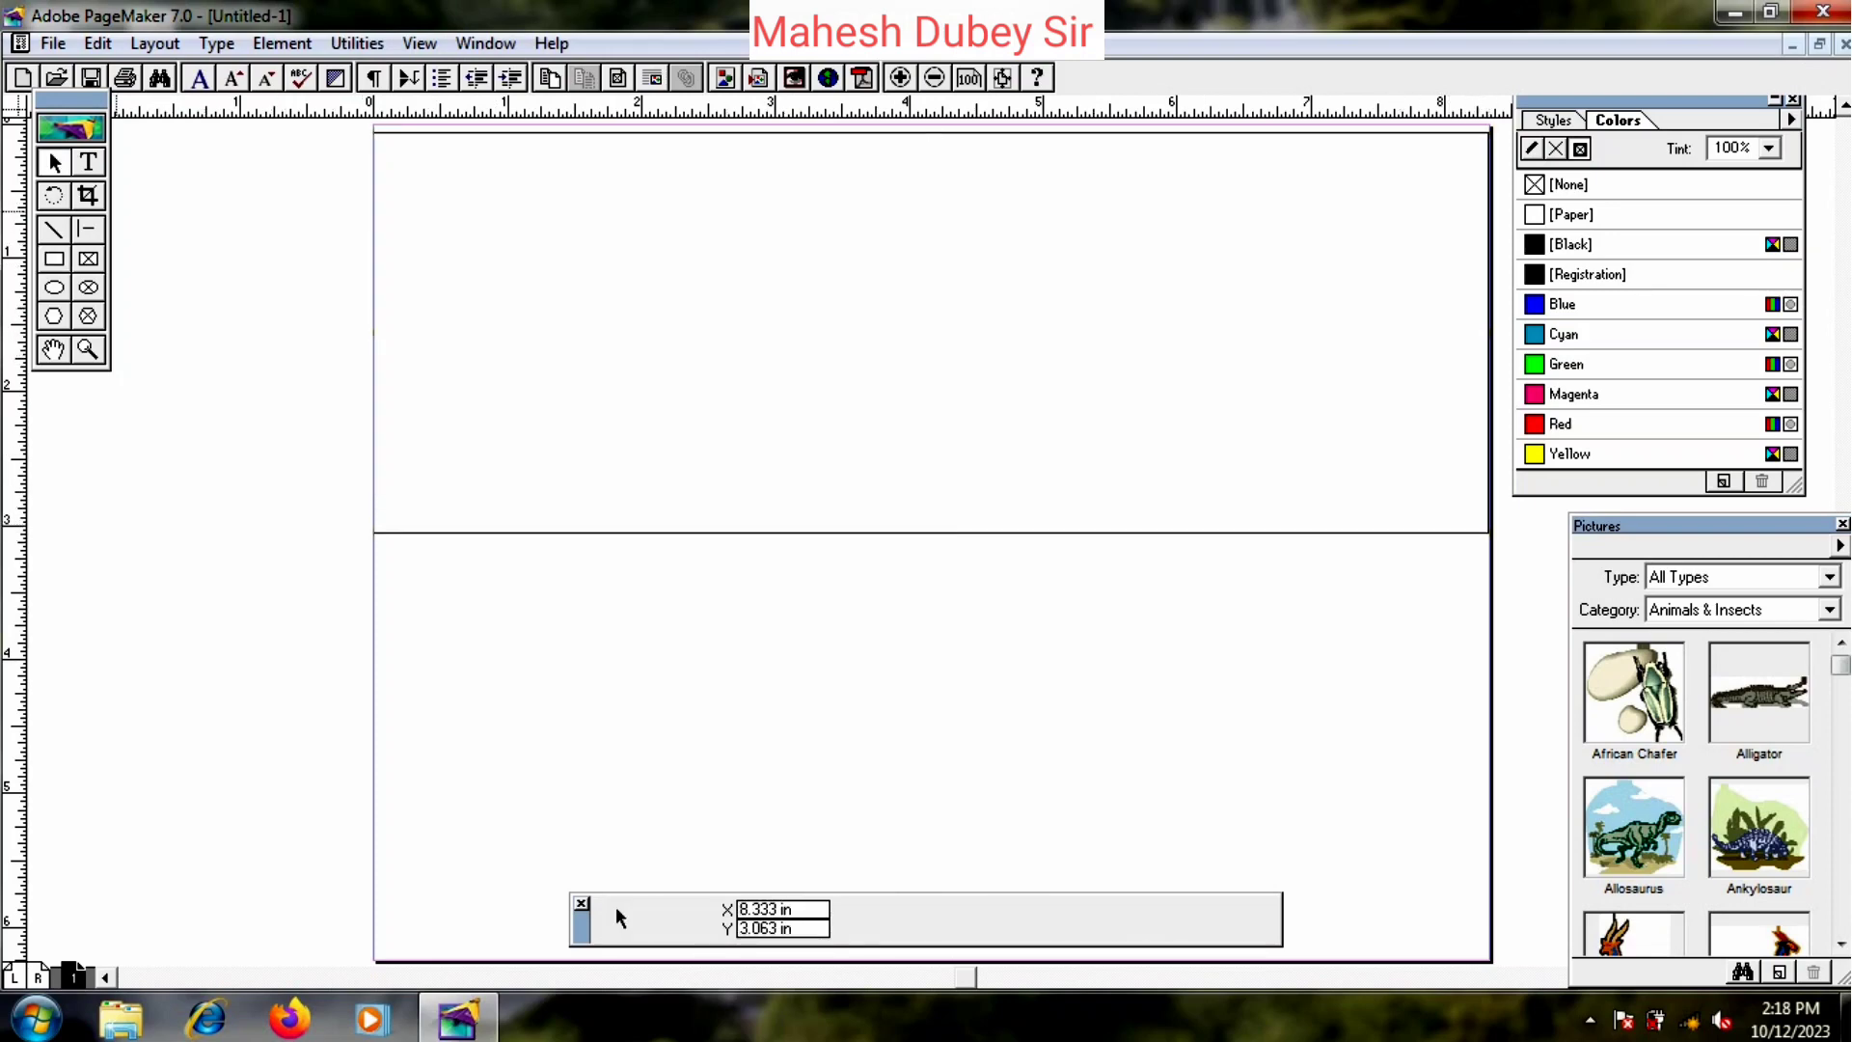
click(375, 363)
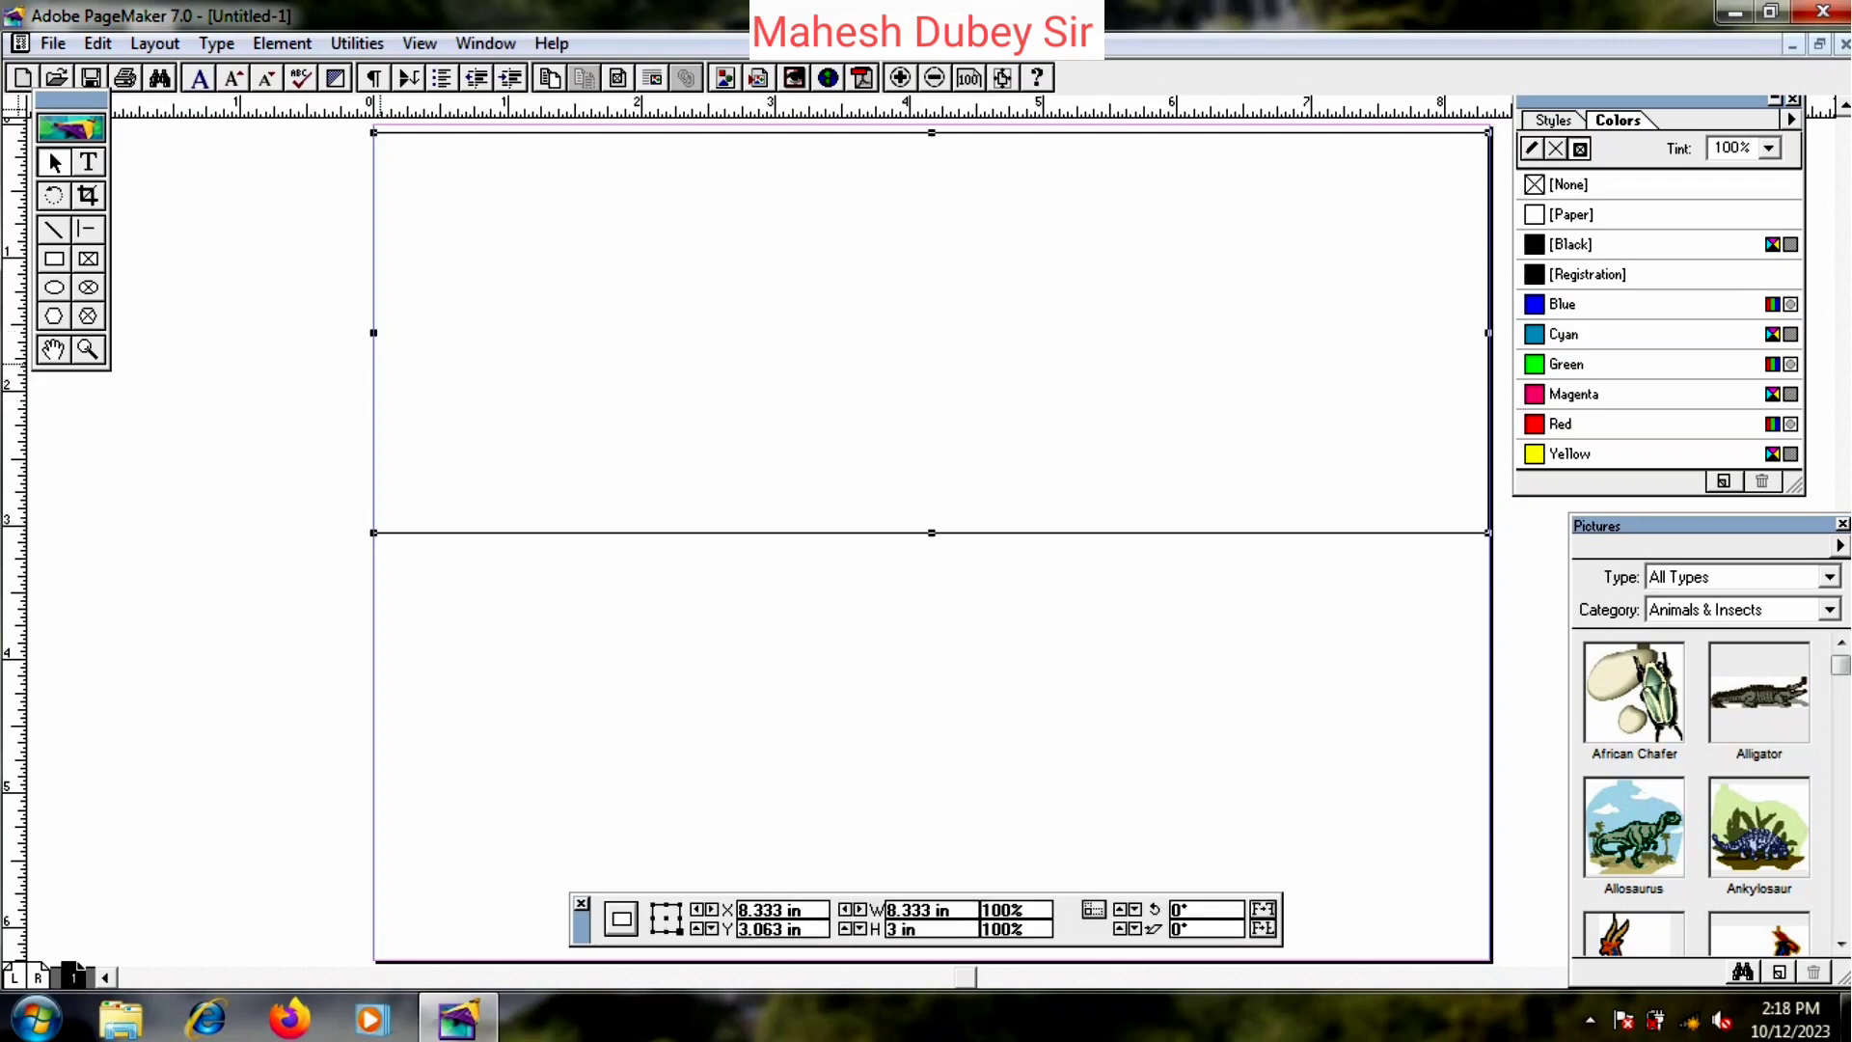
drag(373, 332, 383, 333)
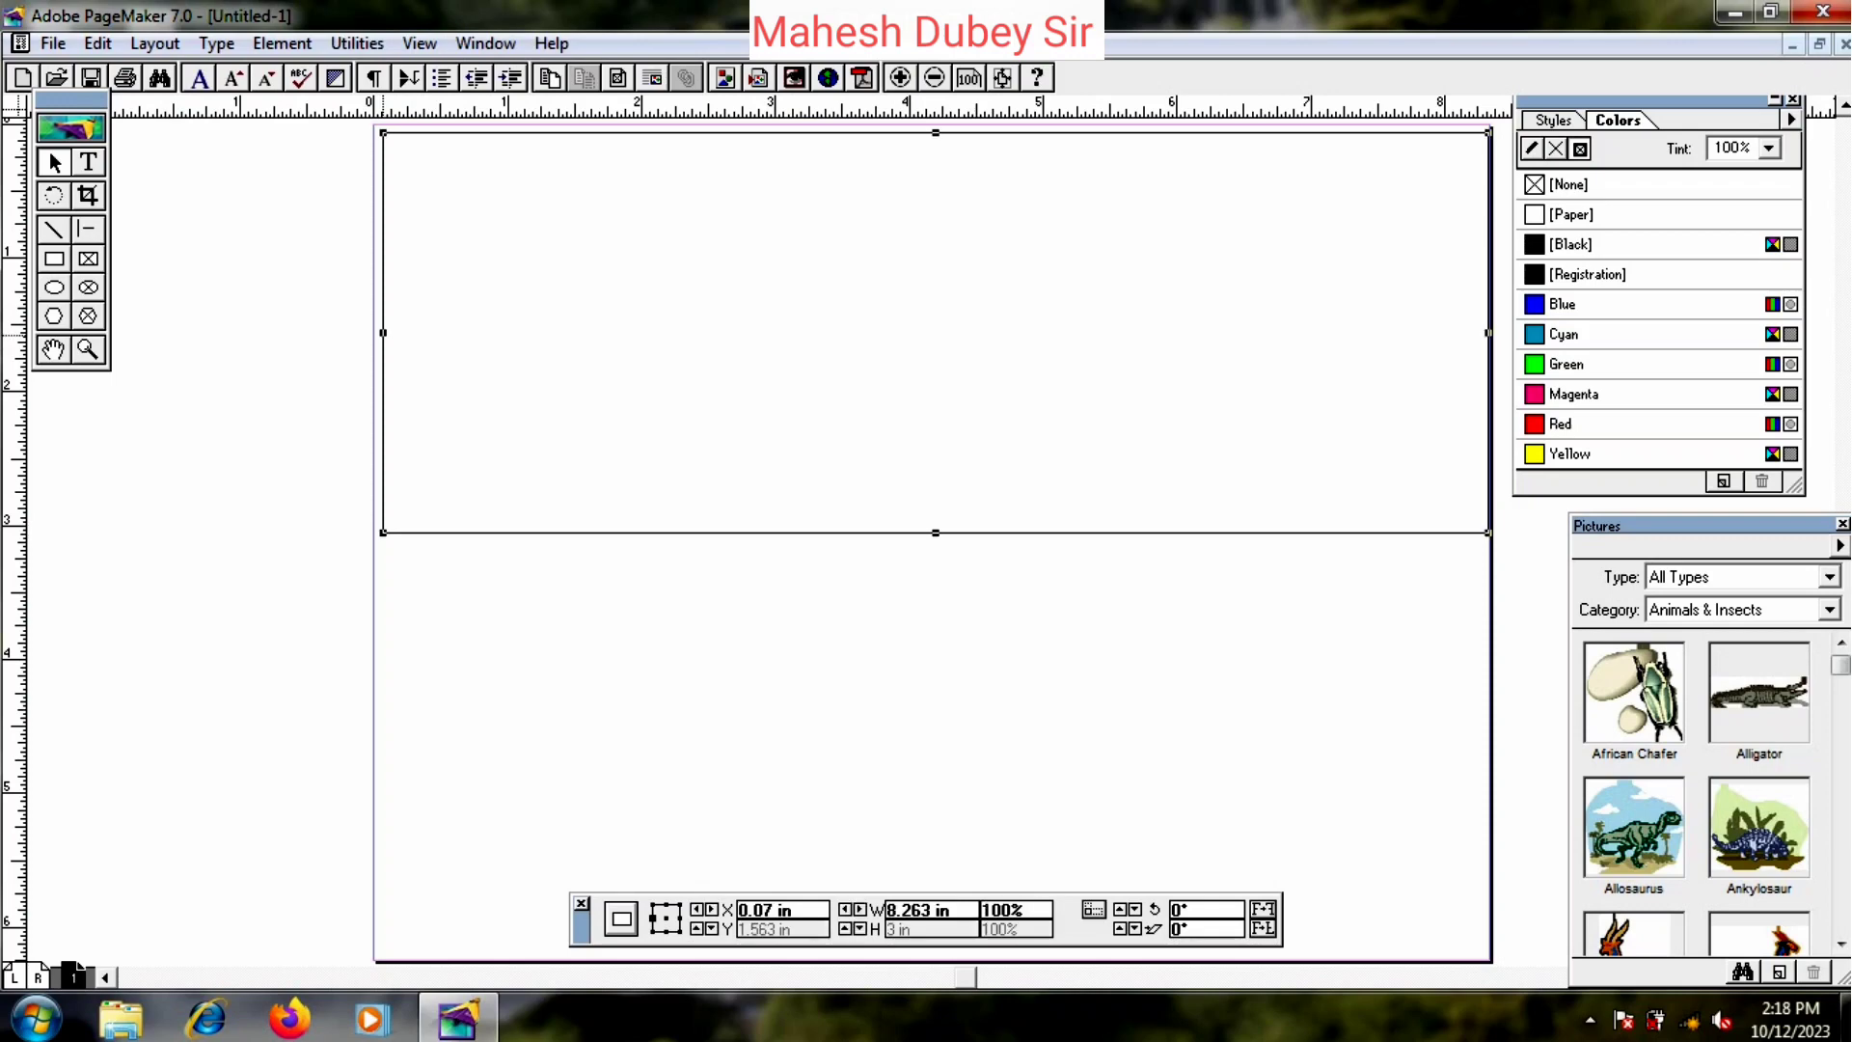
key(Left)
key(Left)
key(Left)
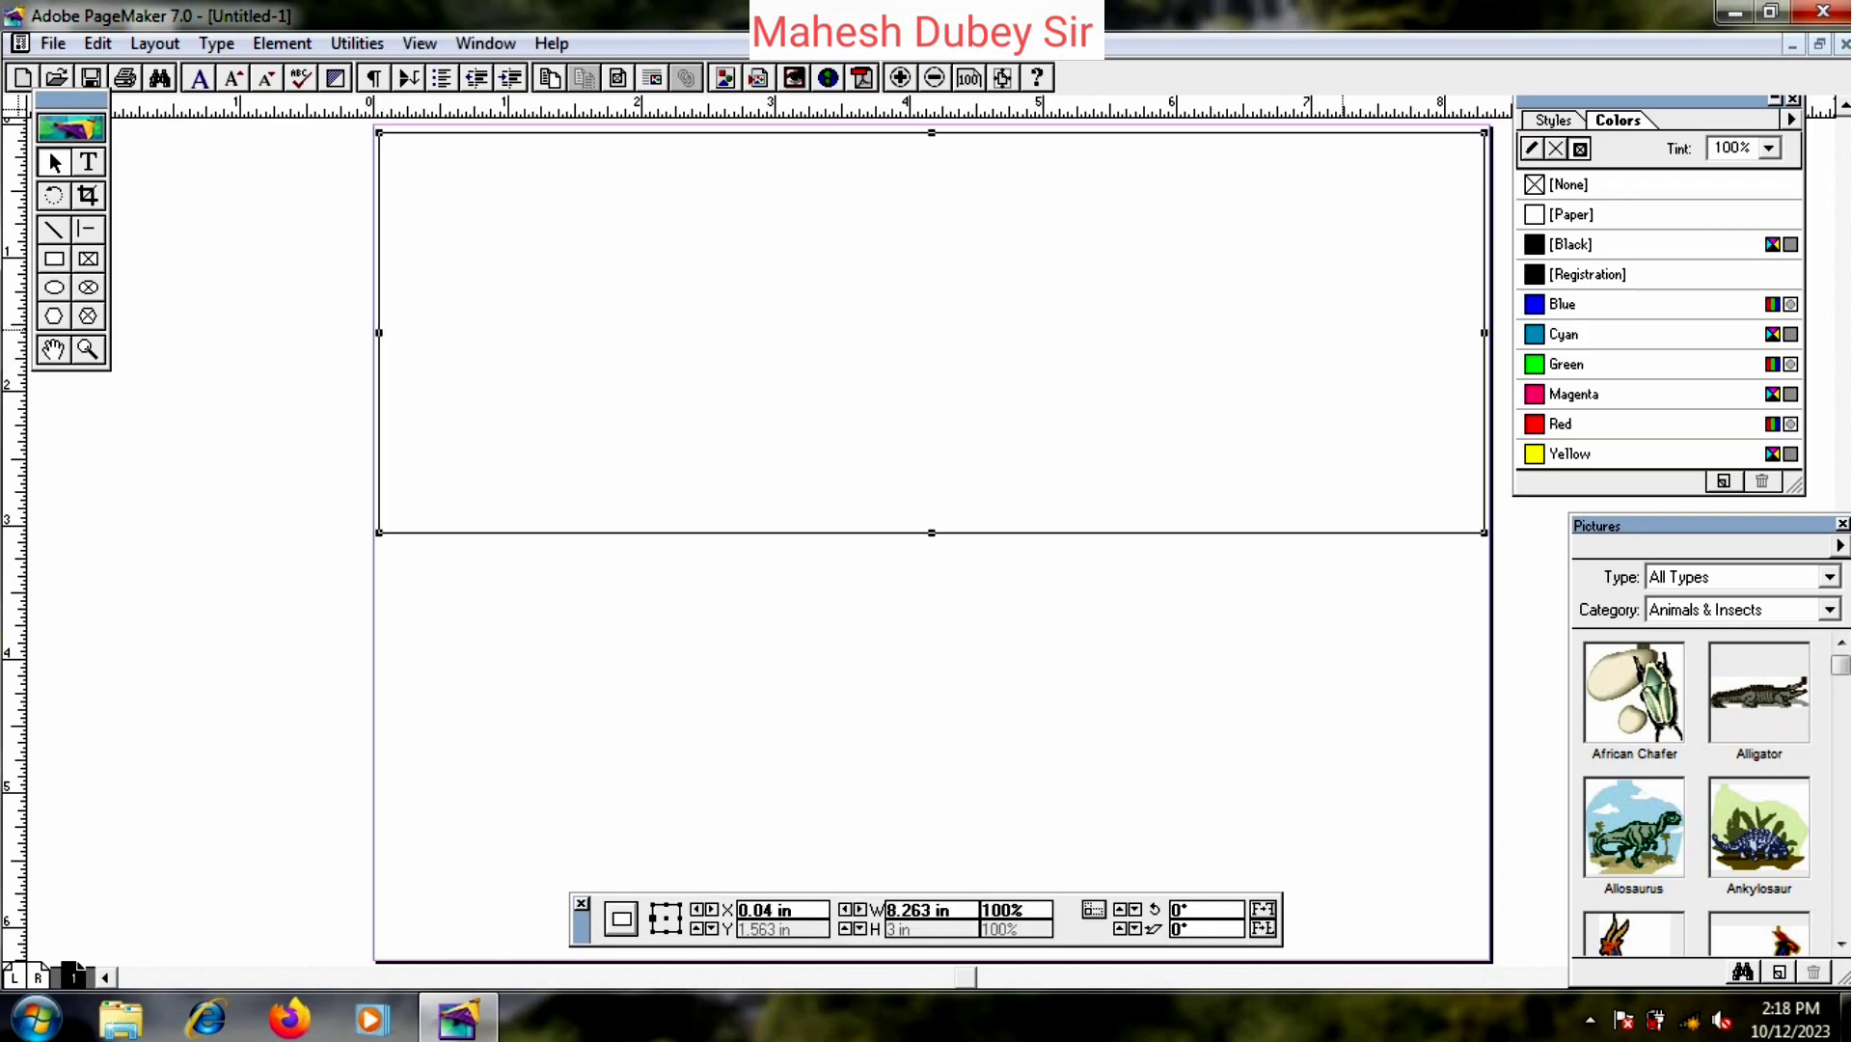
- Switch the view to Actual Size and pan to see more of the page
right_click(1010, 278)
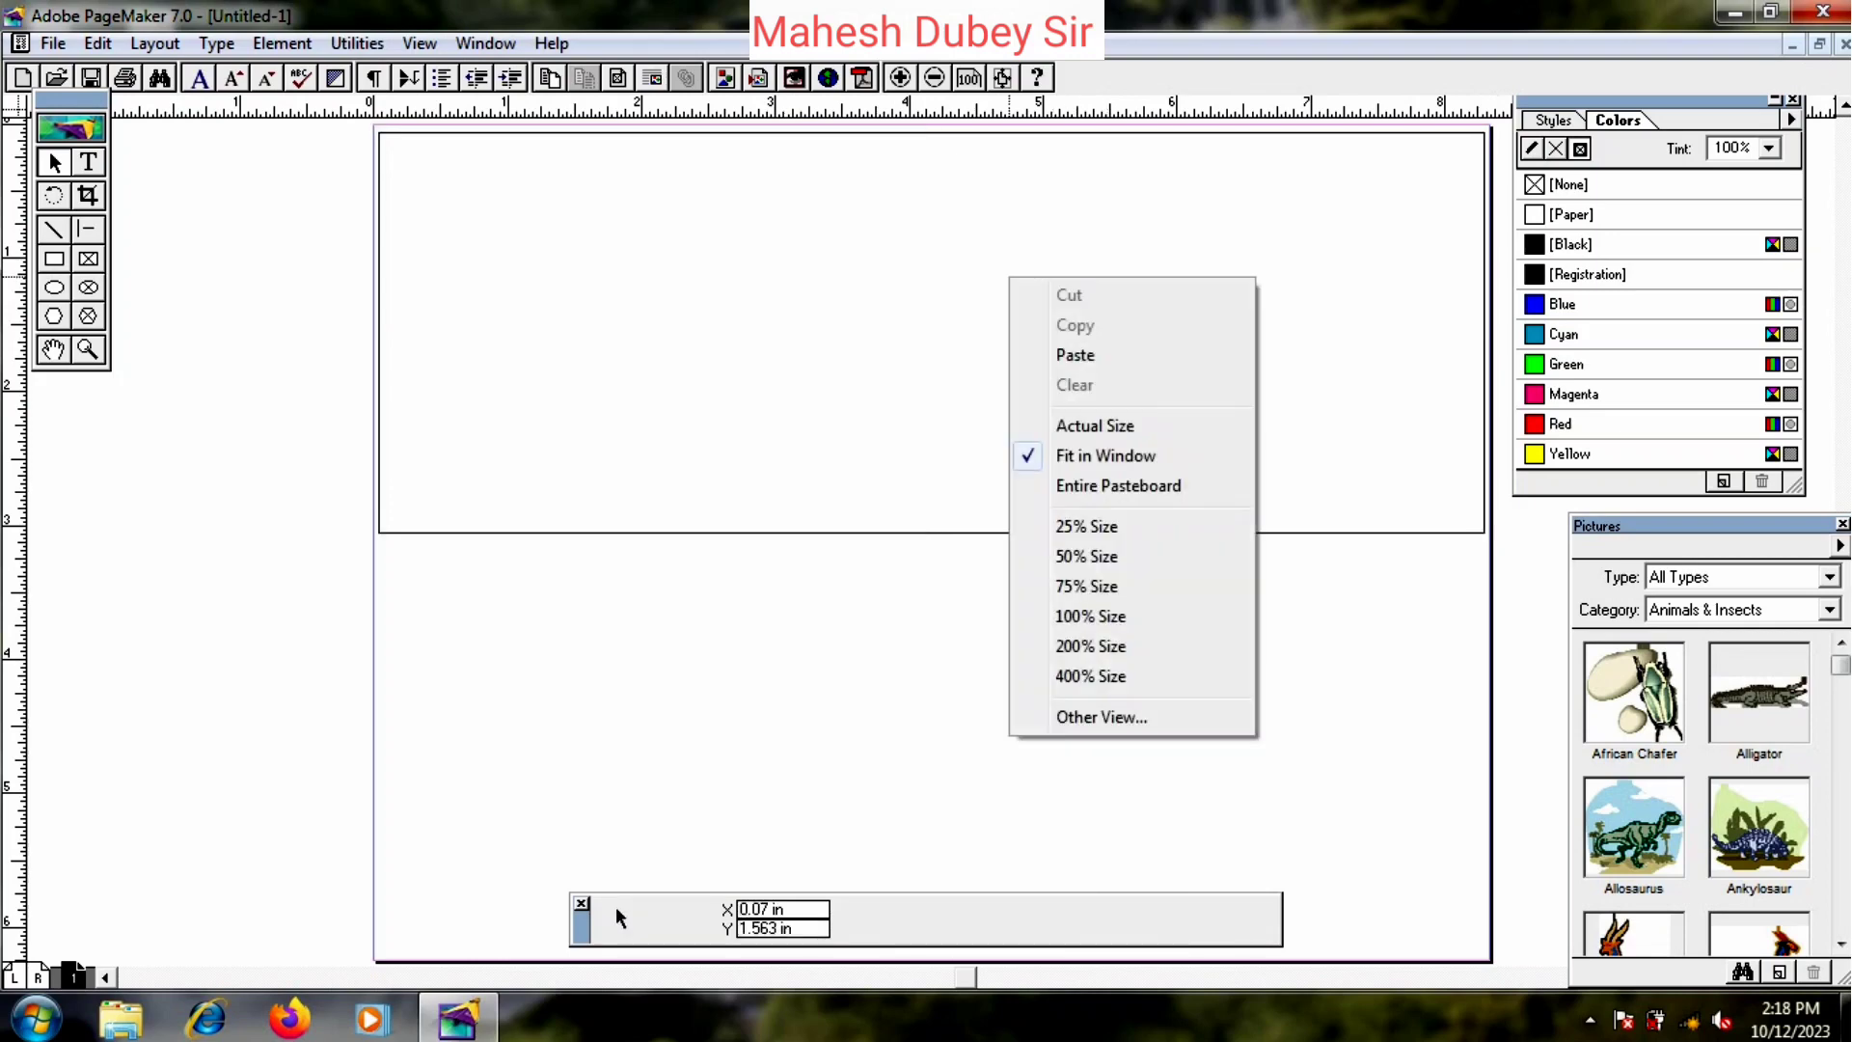
click(1095, 425)
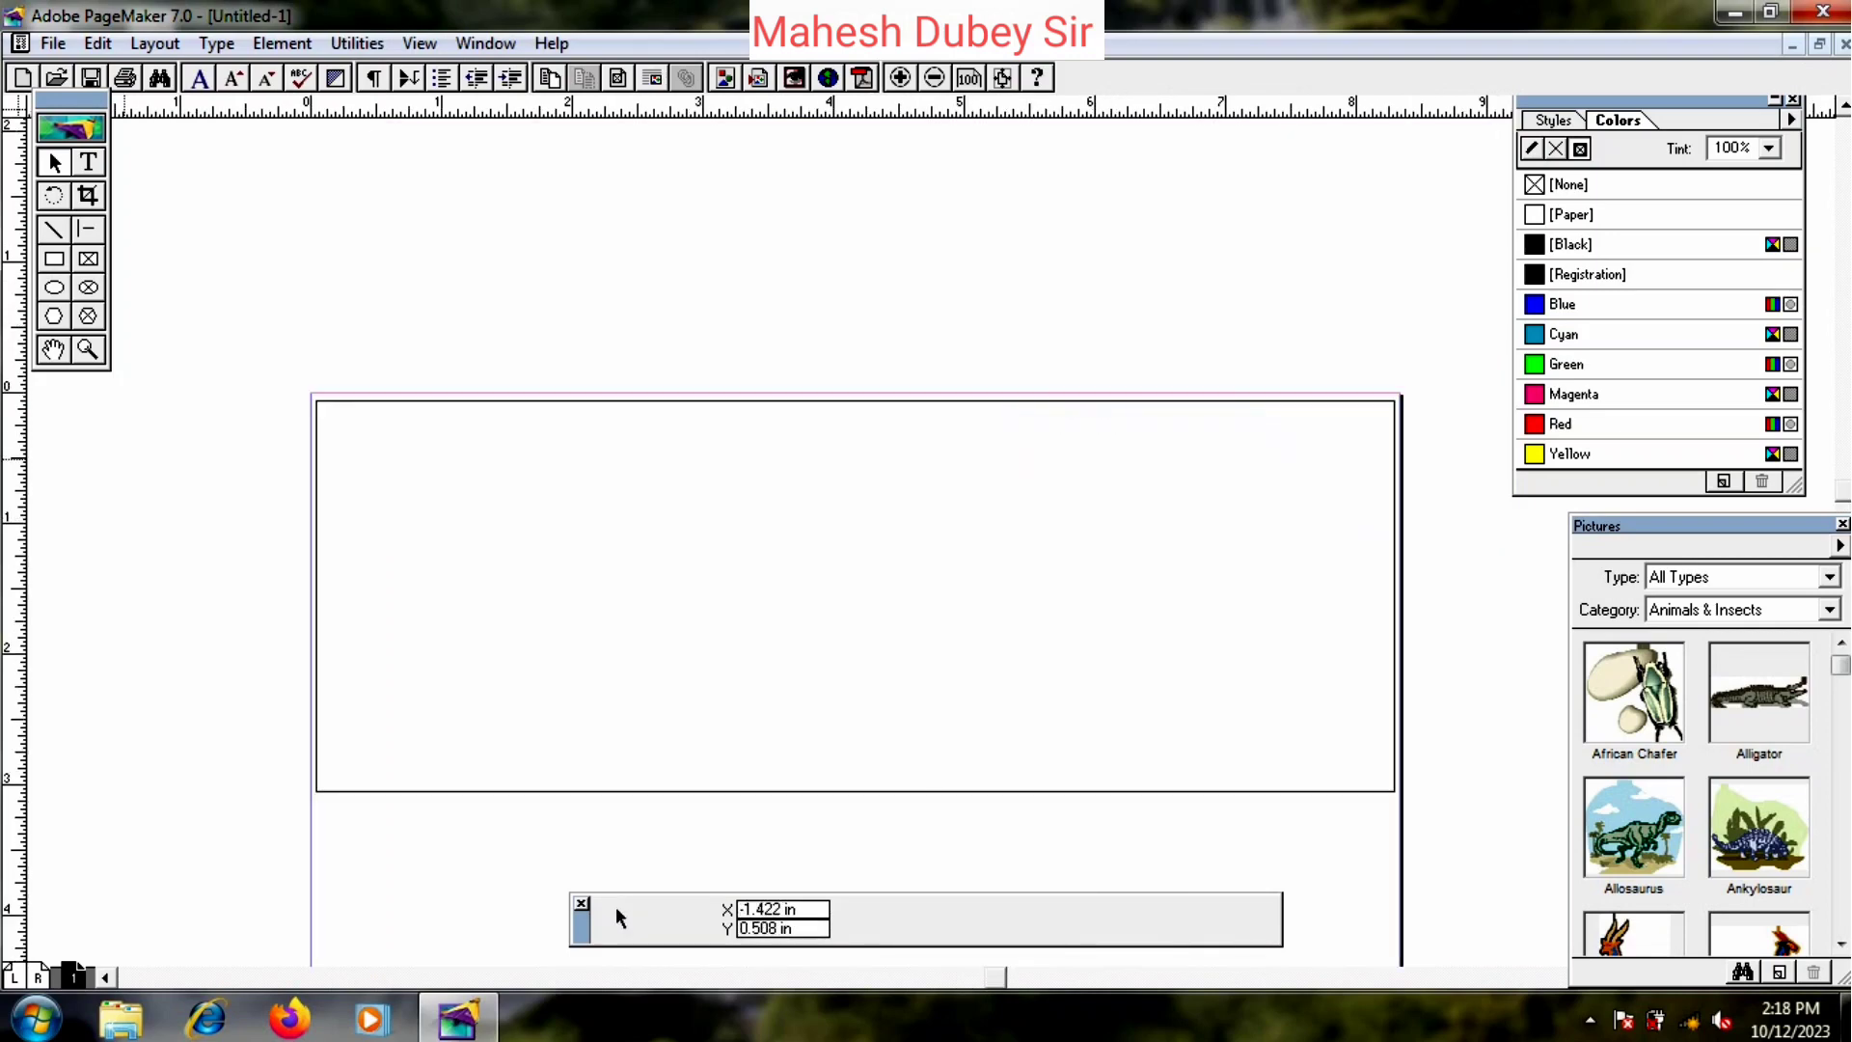
click(50, 349)
drag(1190, 588, 1155, 341)
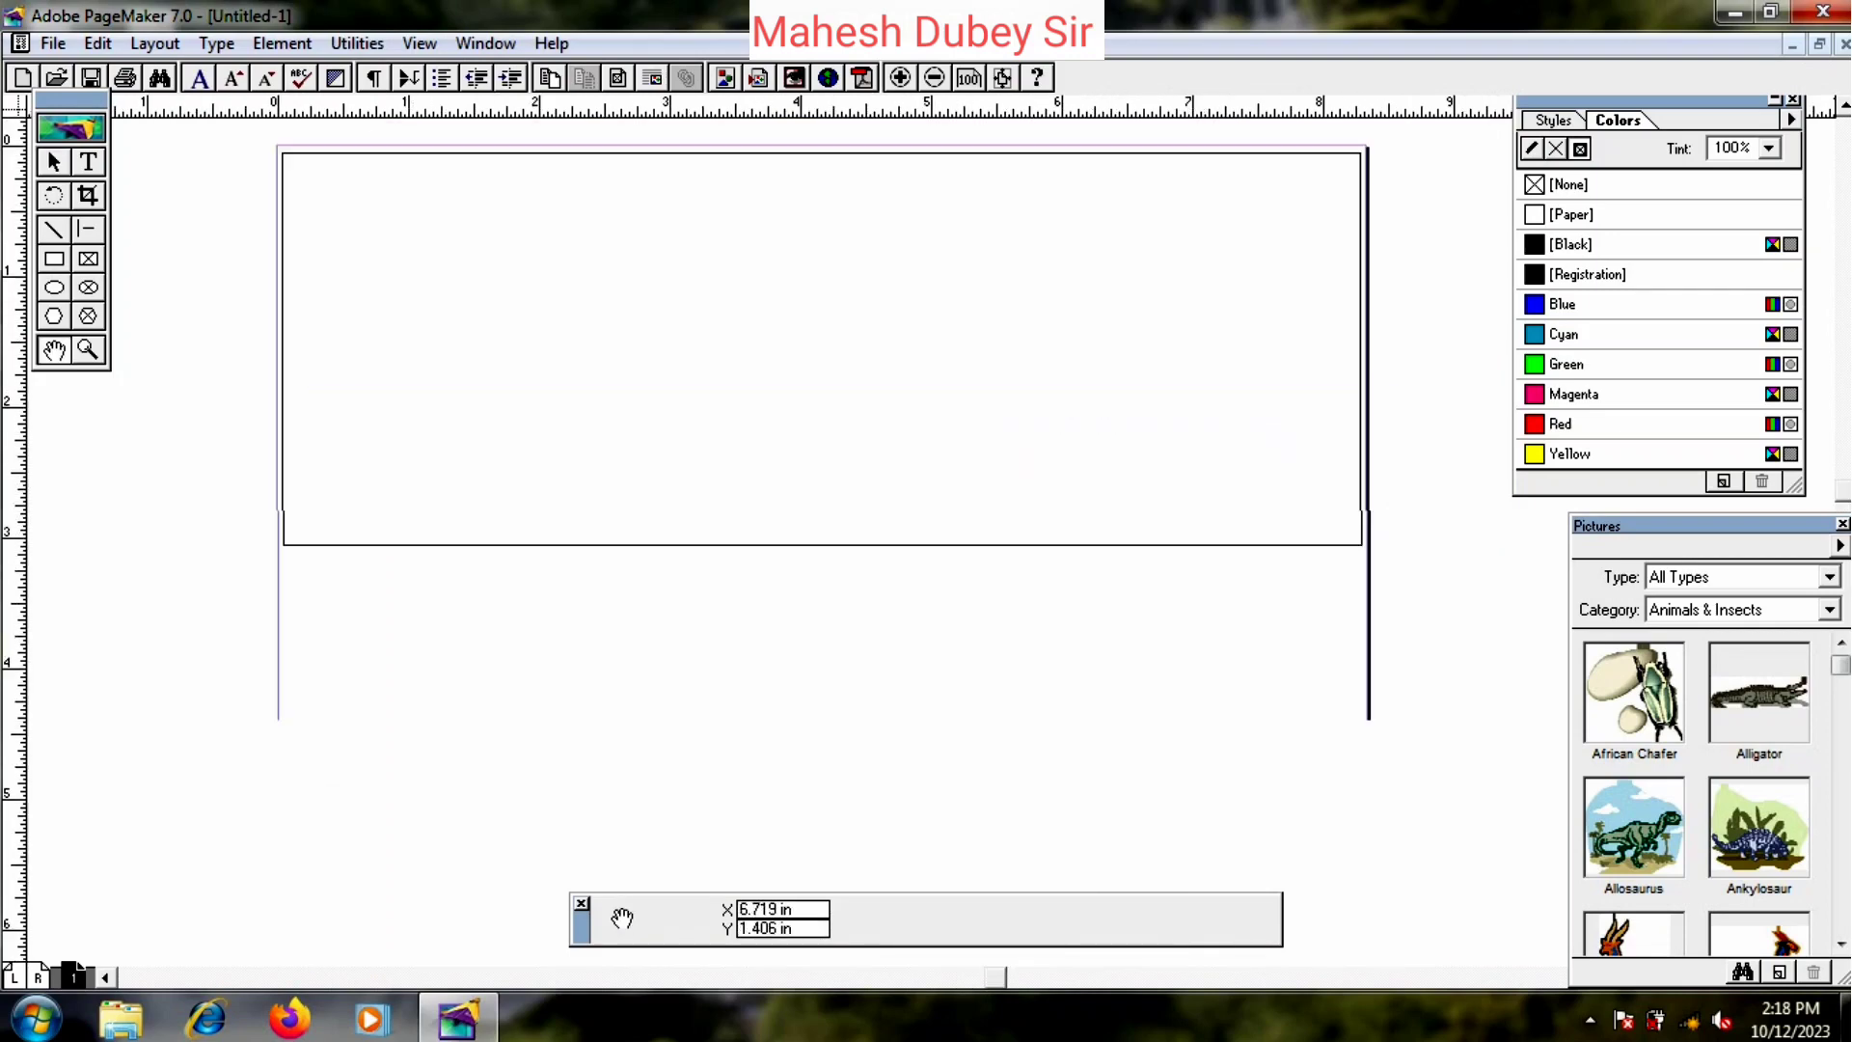
drag(1078, 400, 1103, 381)
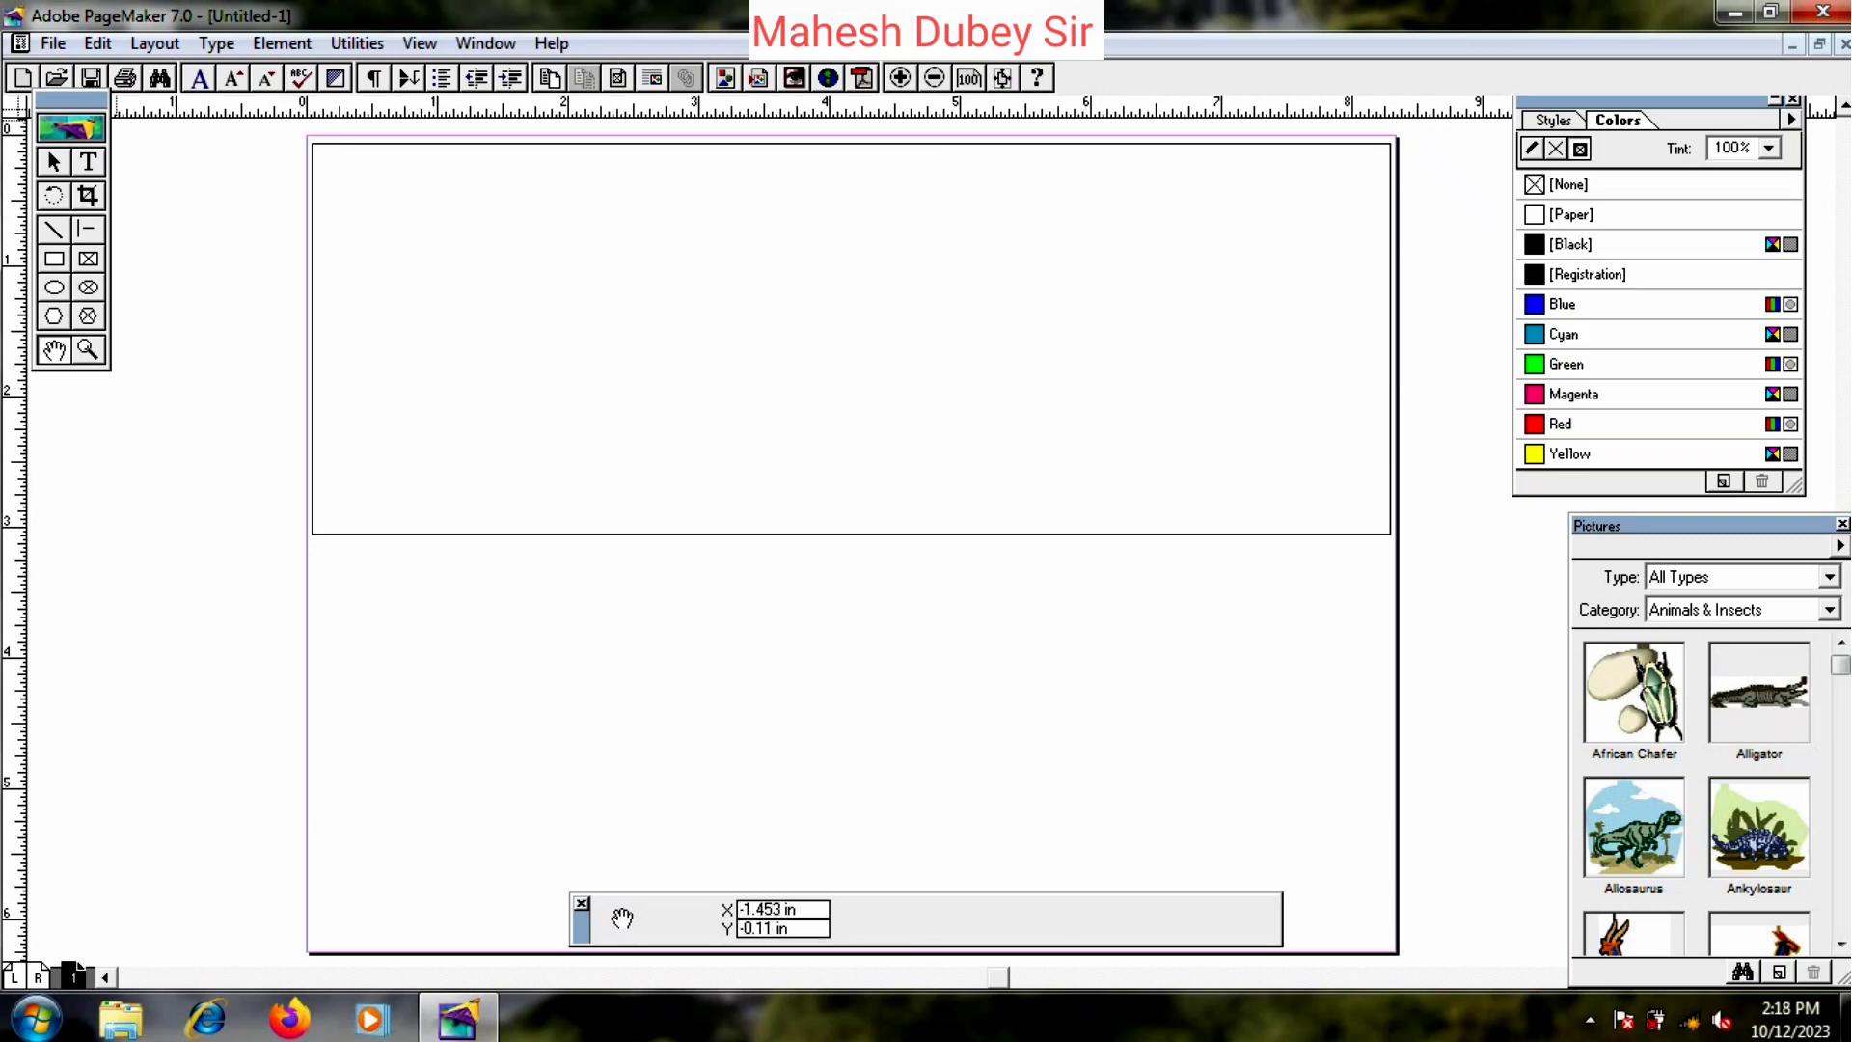
click(54, 162)
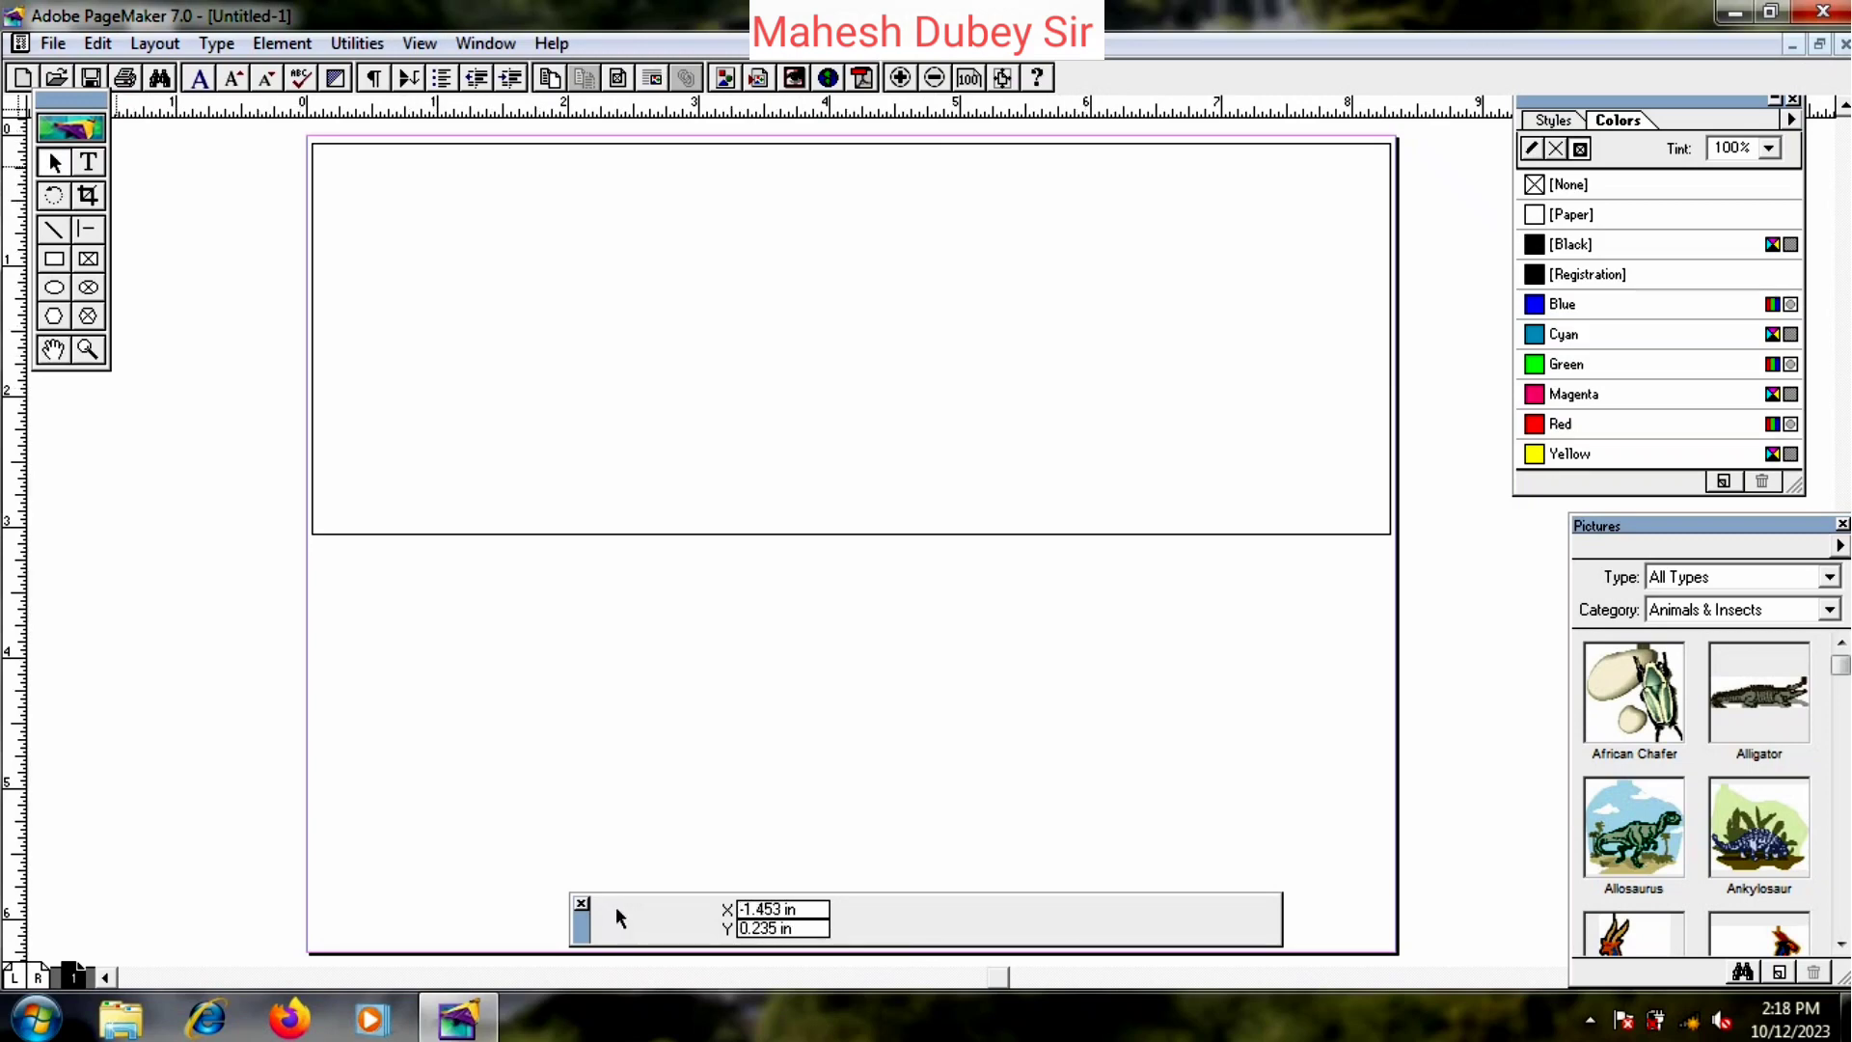
- In the Place dialog, browse drive D: into the Marrige Card Symbol folder
click(52, 44)
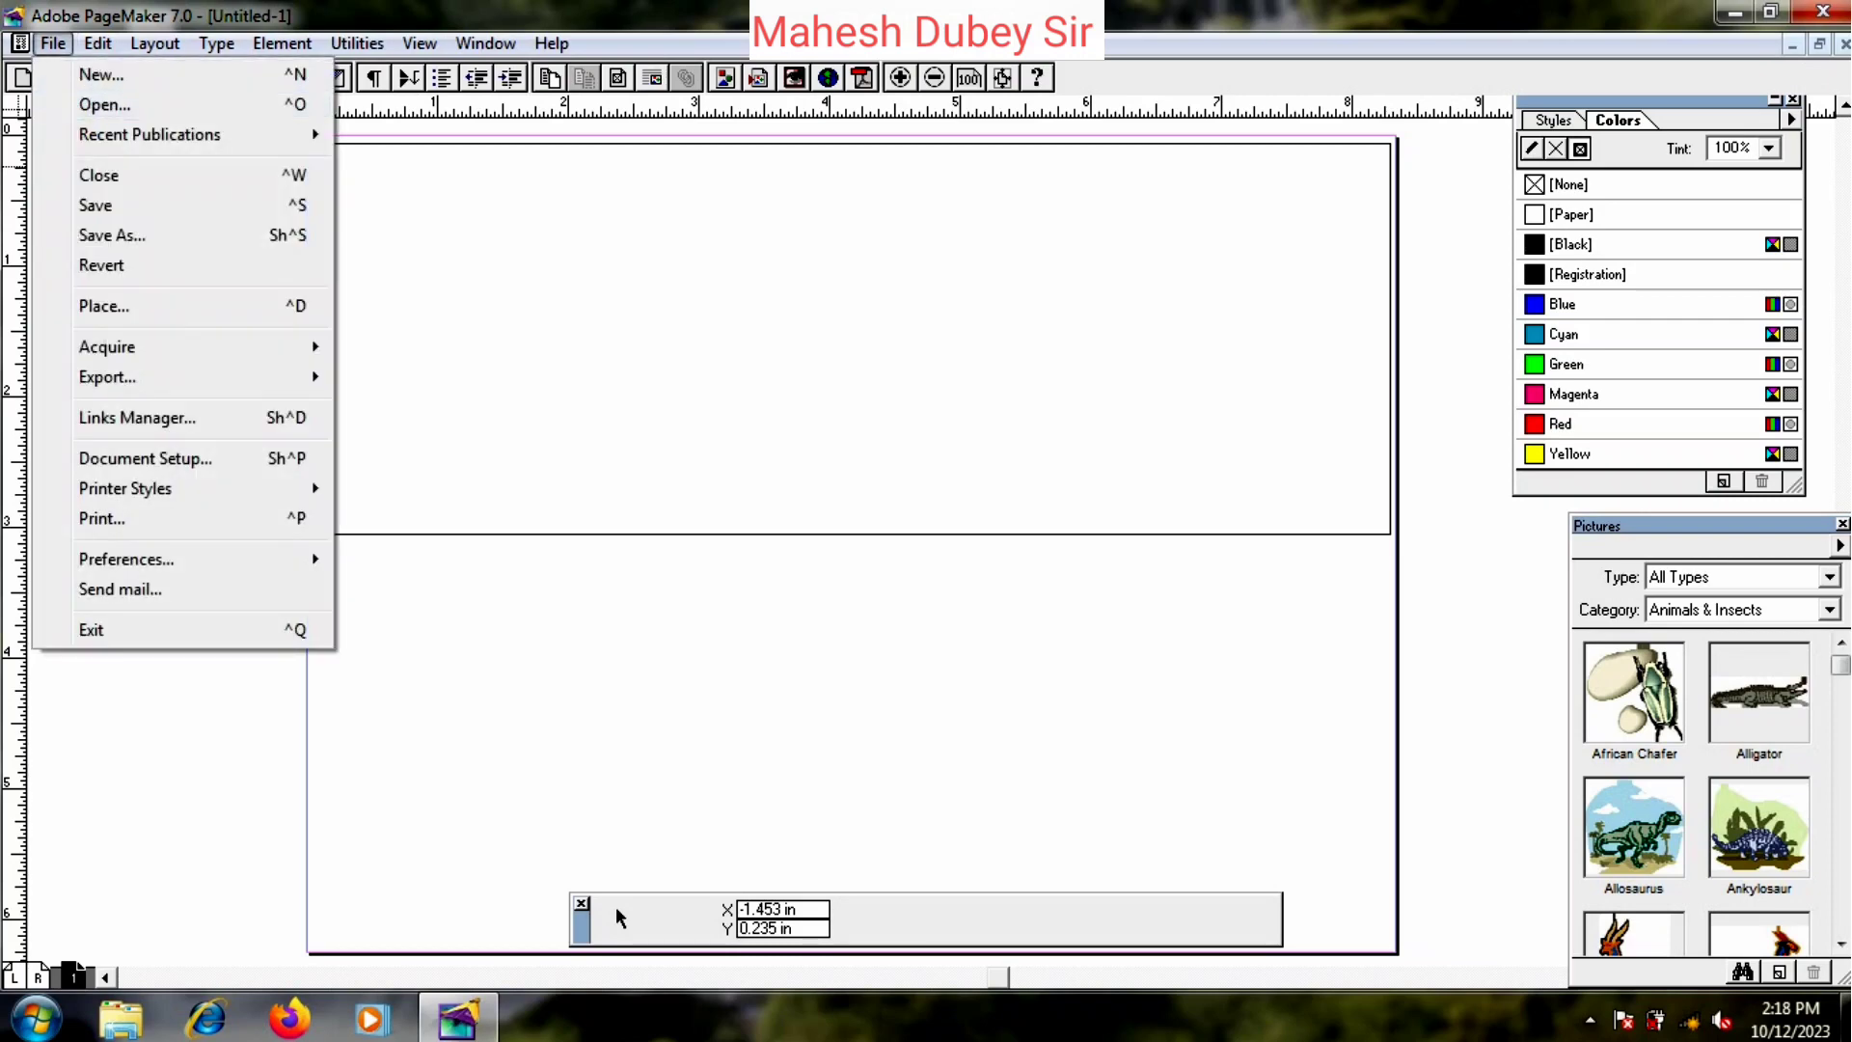
click(103, 306)
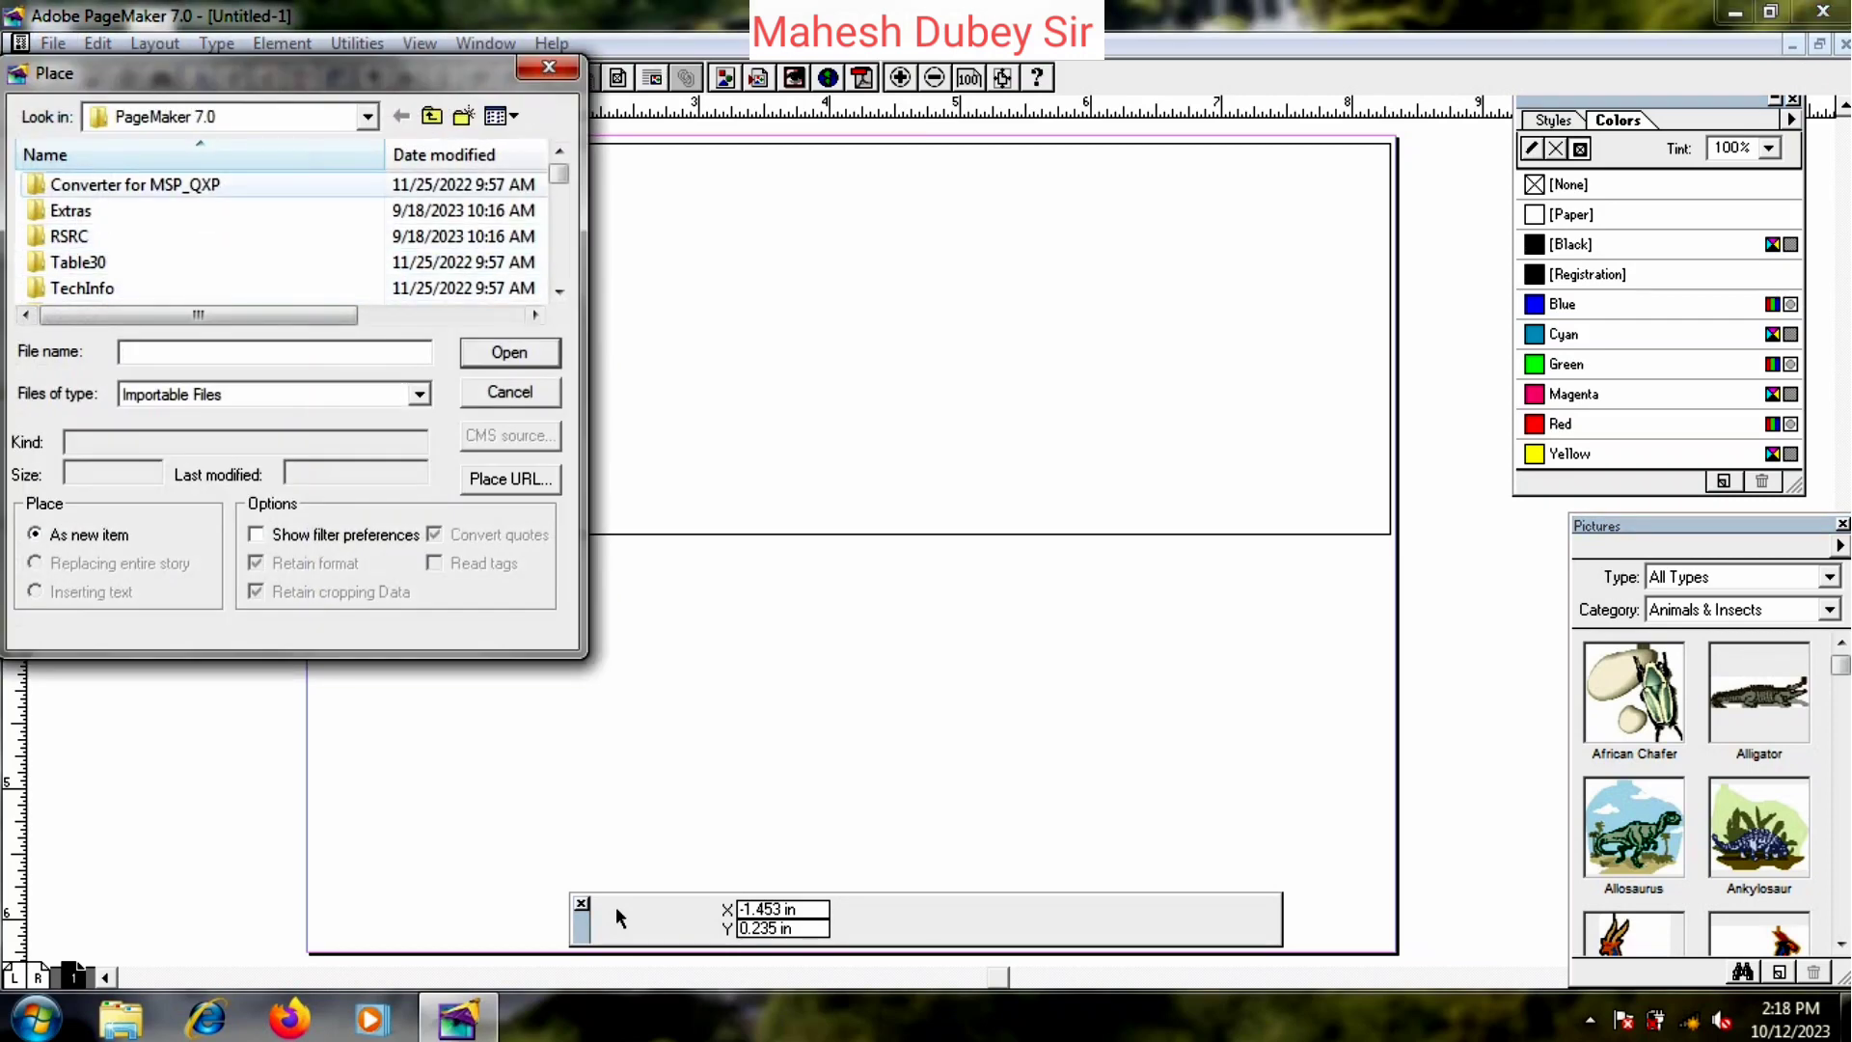
click(230, 117)
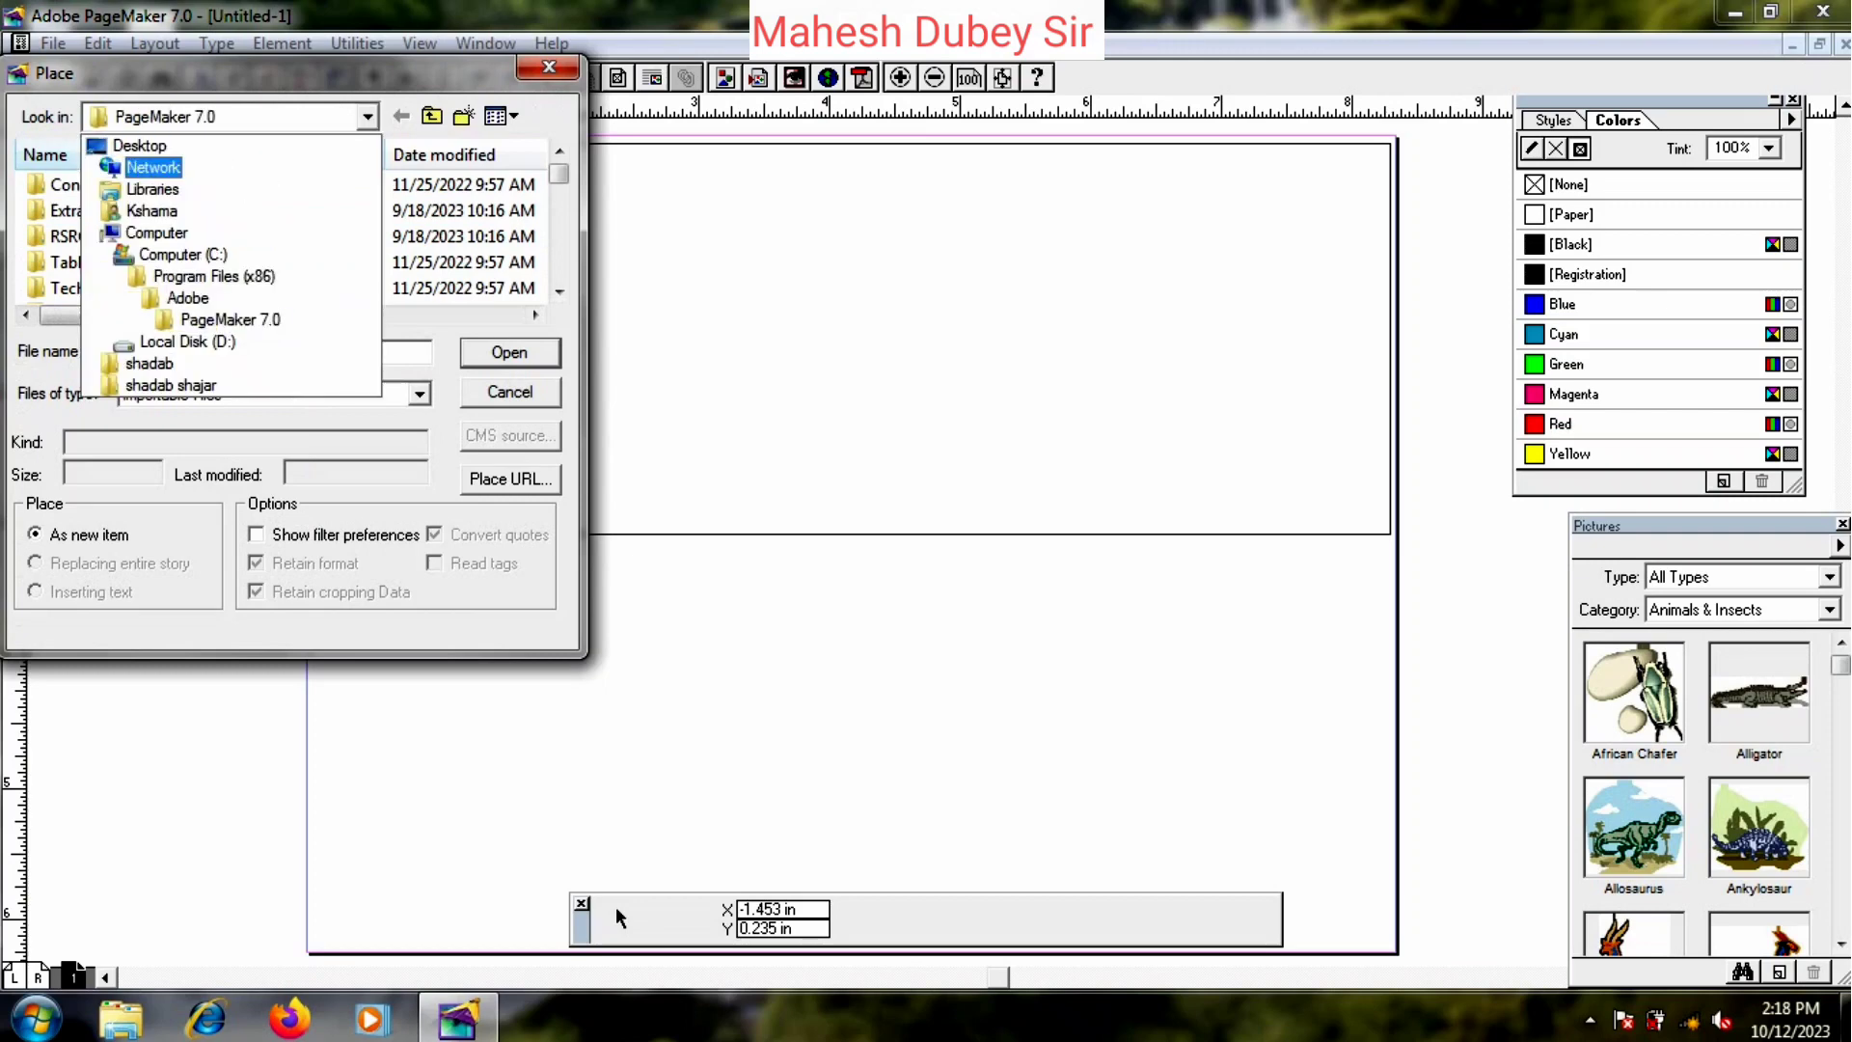
key(Down)
key(Down)
key(Down)
key(Down)
key(Down)
key(Down)
key(Down)
key(Down)
key(Return)
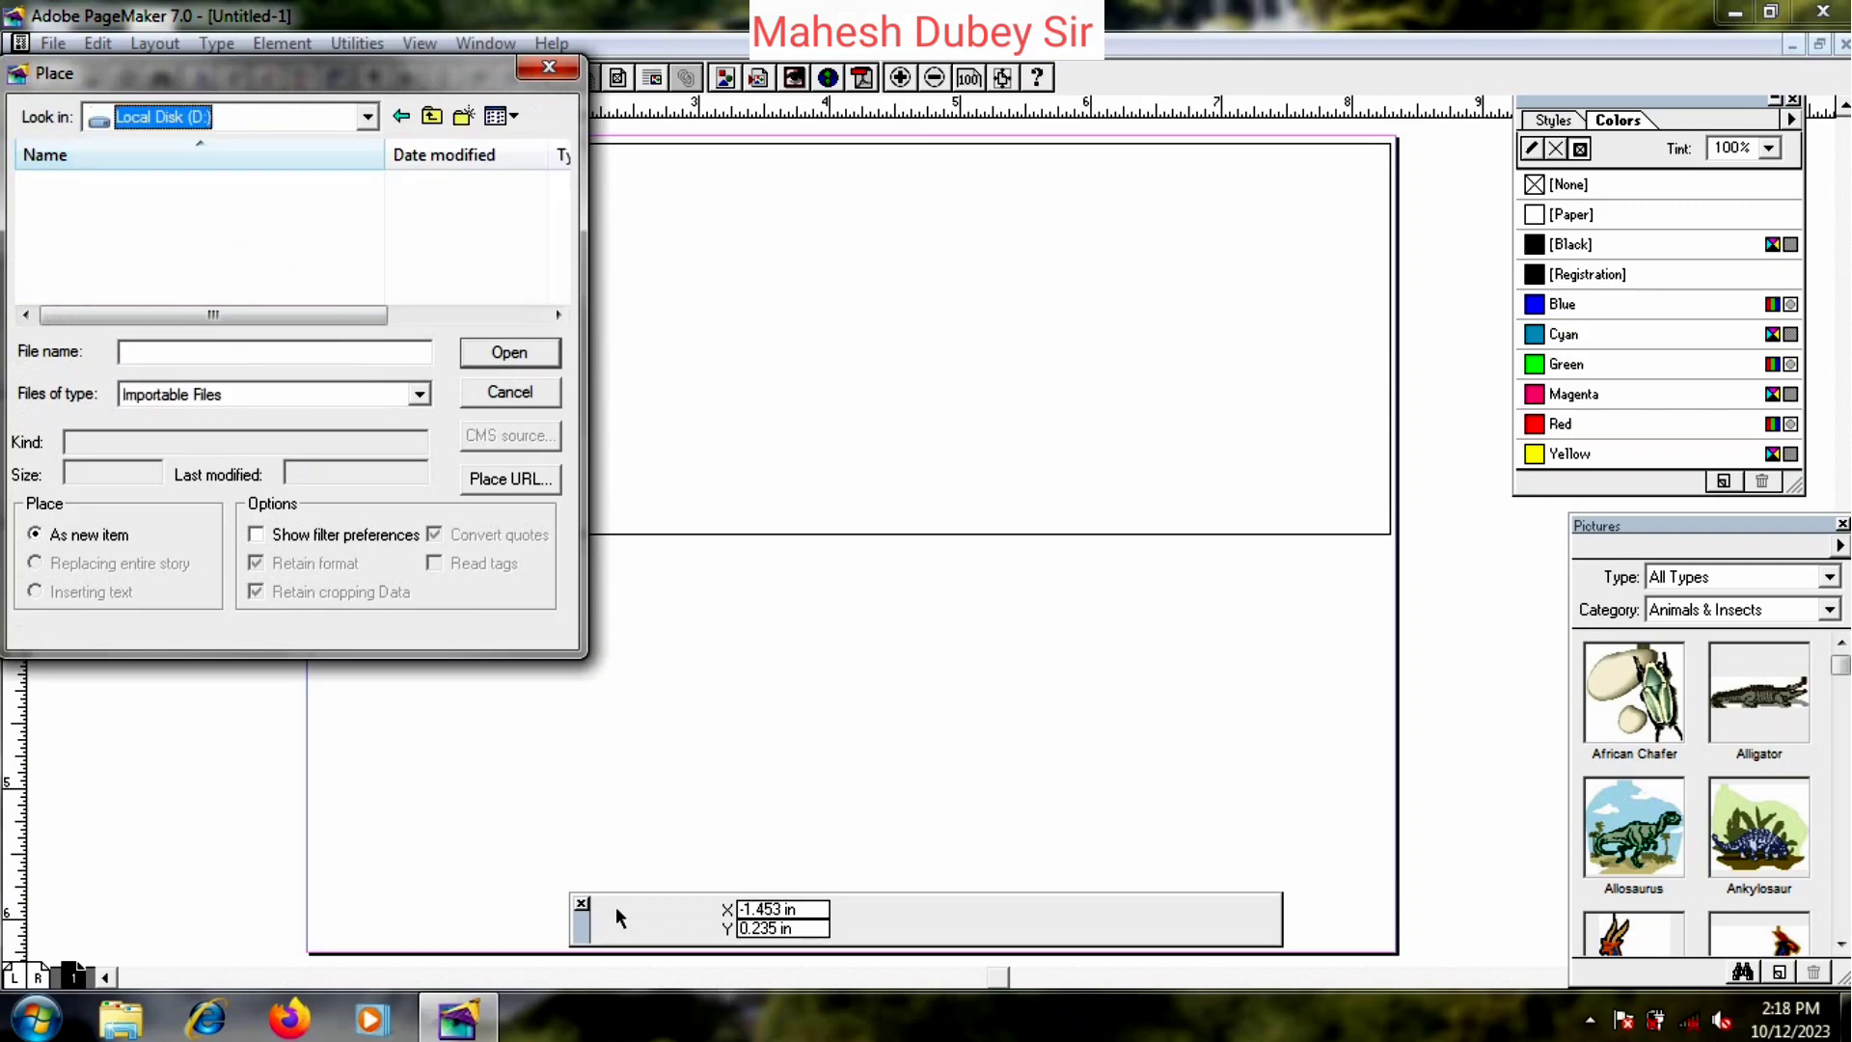
click(193, 236)
scroll(193, 236, down, 2)
scroll(193, 262, up, 1)
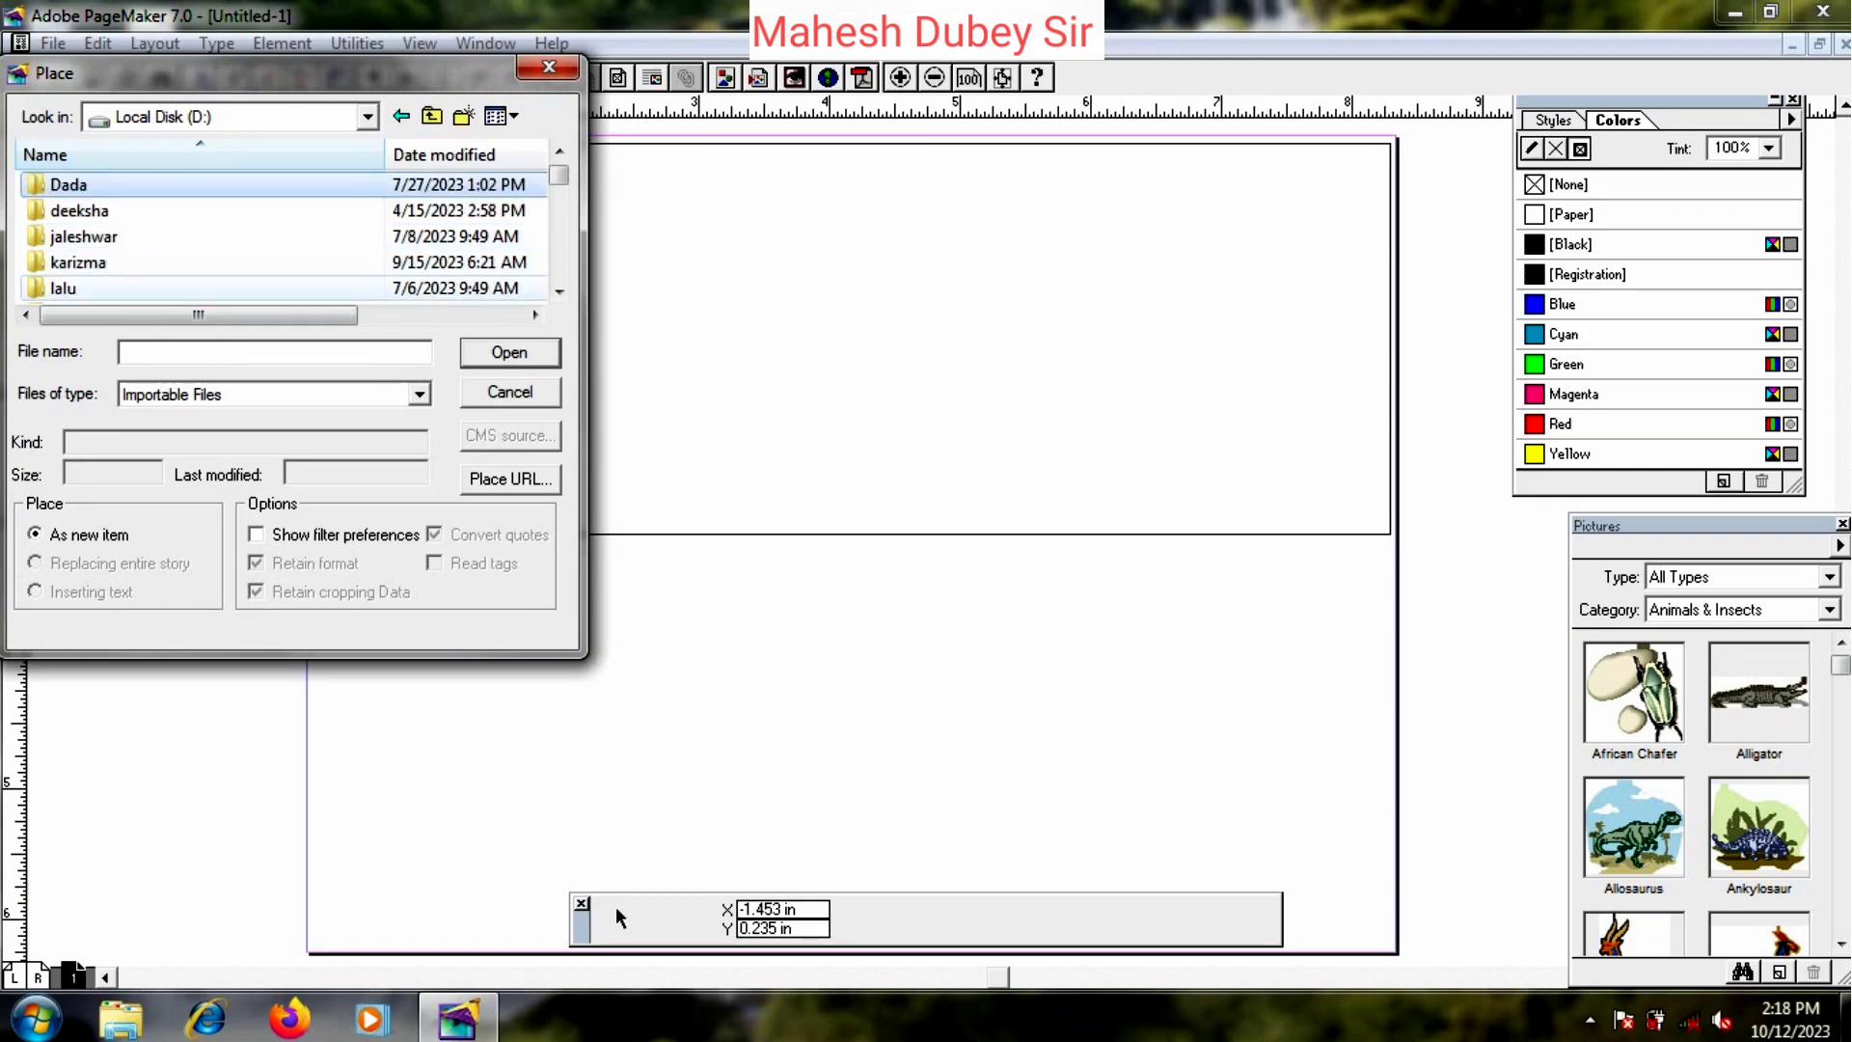
scroll(174, 210, down, 2)
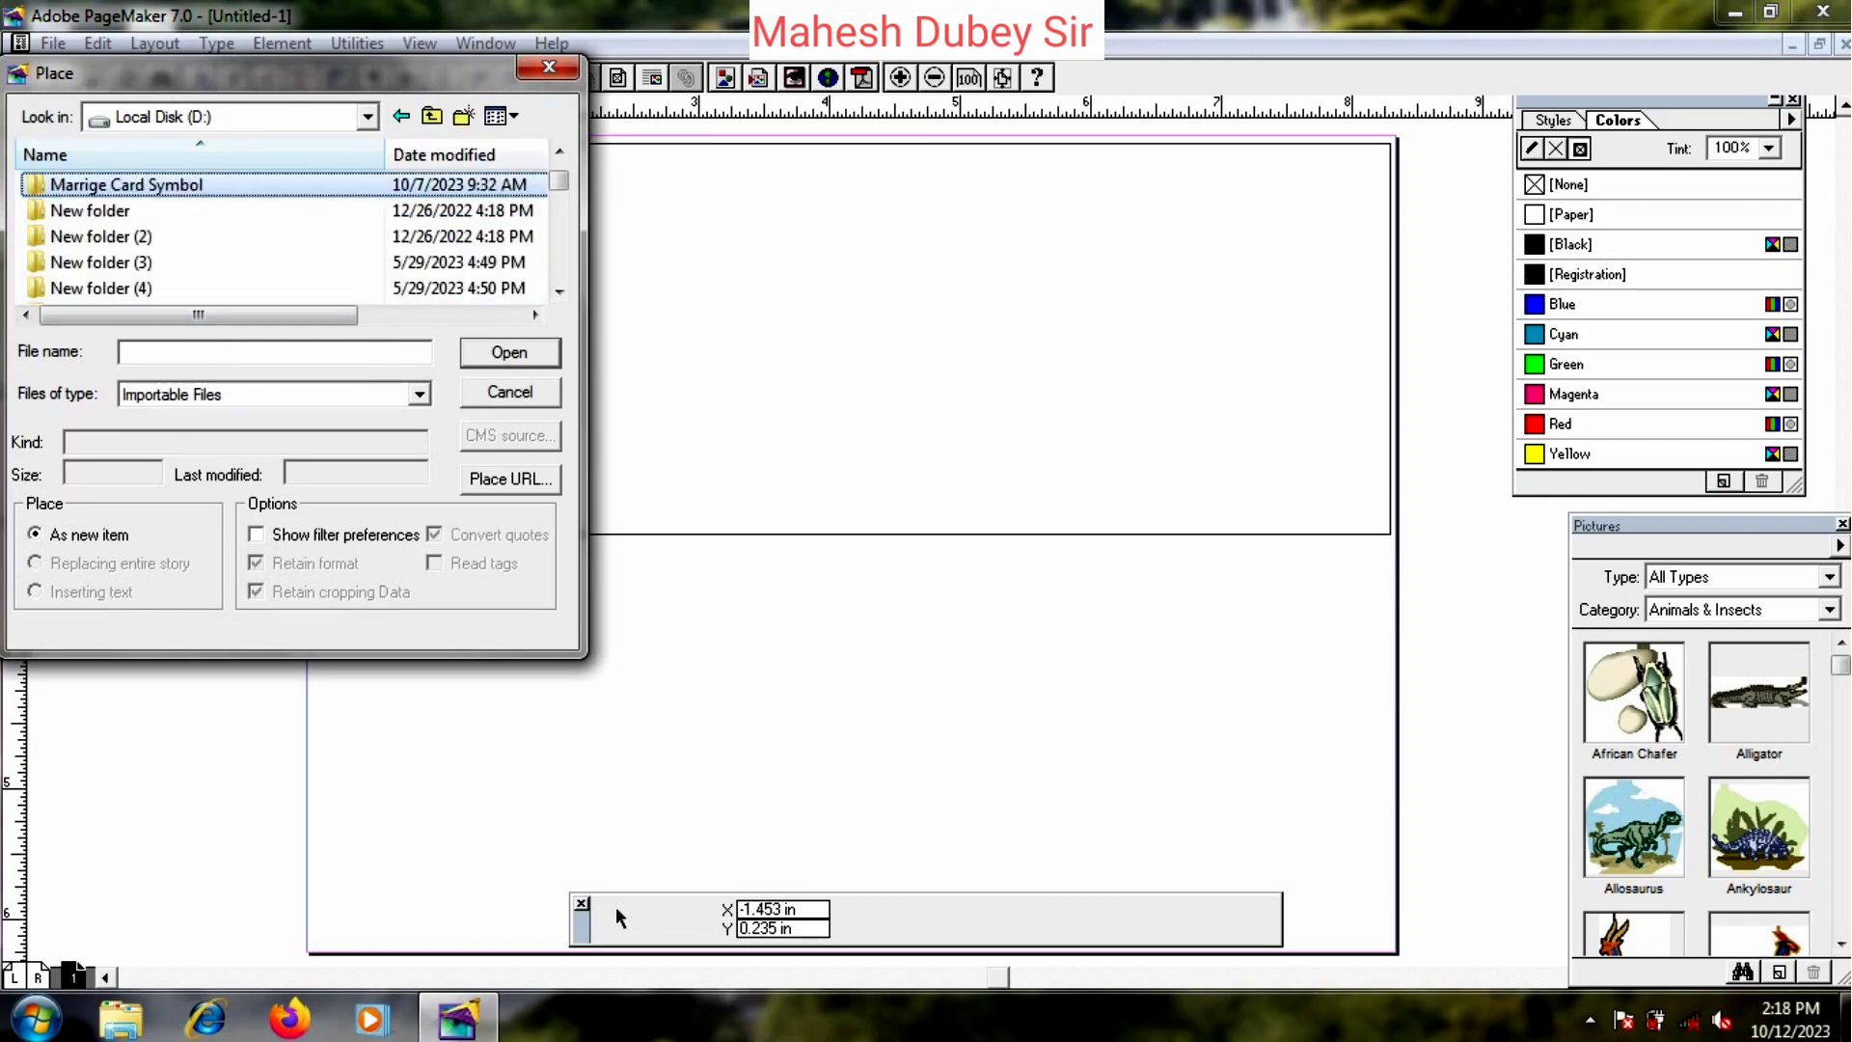
double_click(174, 188)
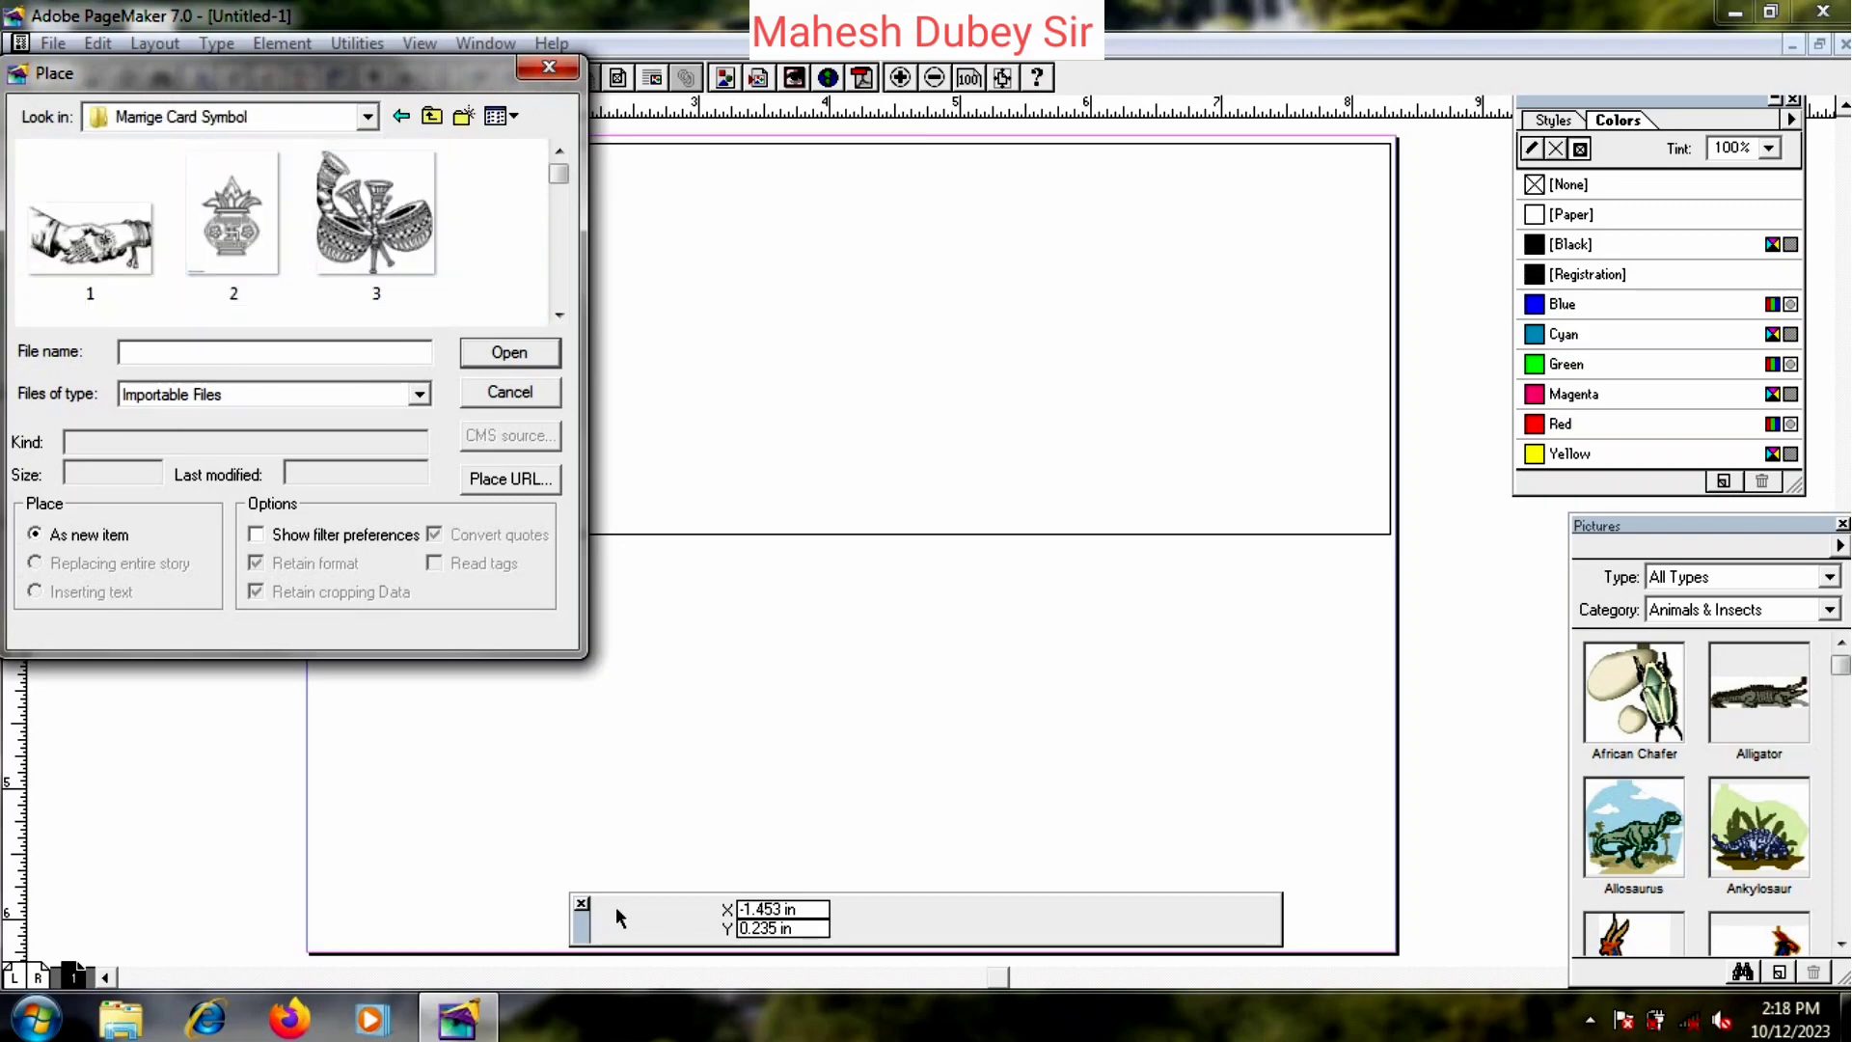
- Scroll through the thumbnails and load picture 9 for placement
click(559, 315)
click(559, 314)
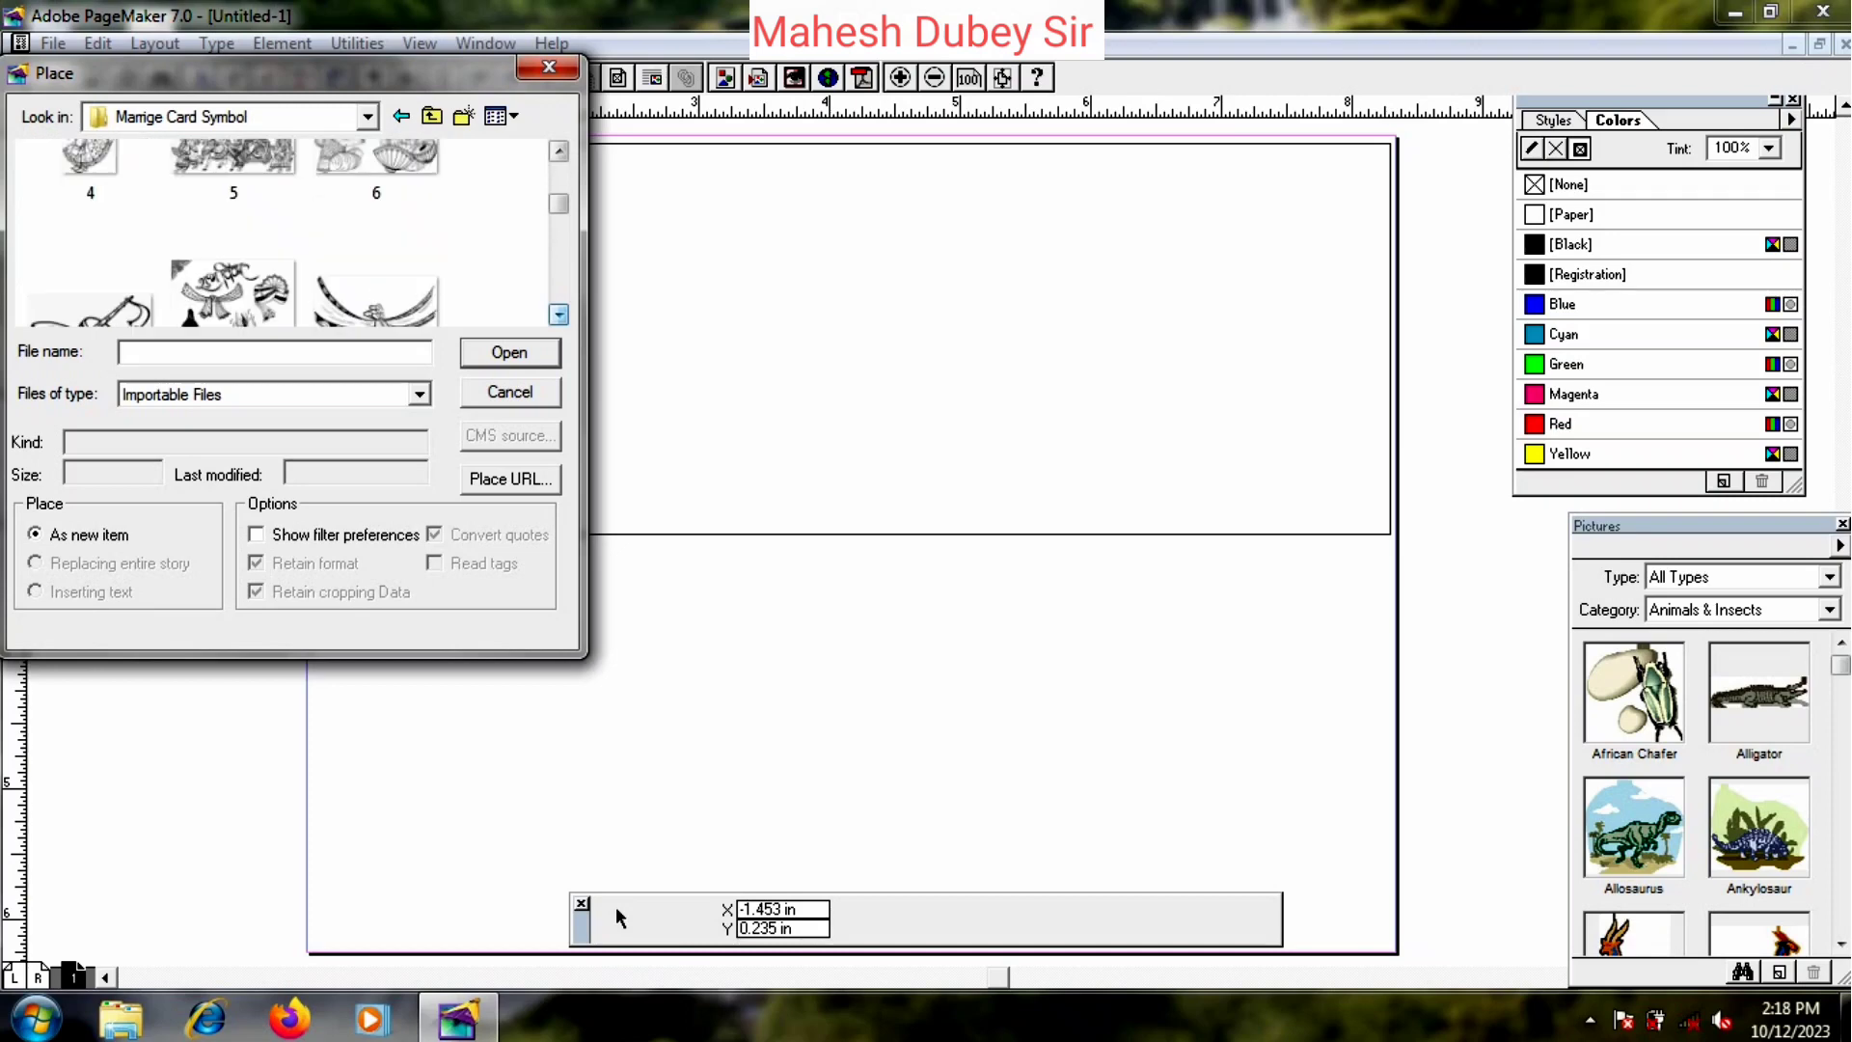
click(559, 314)
click(559, 314)
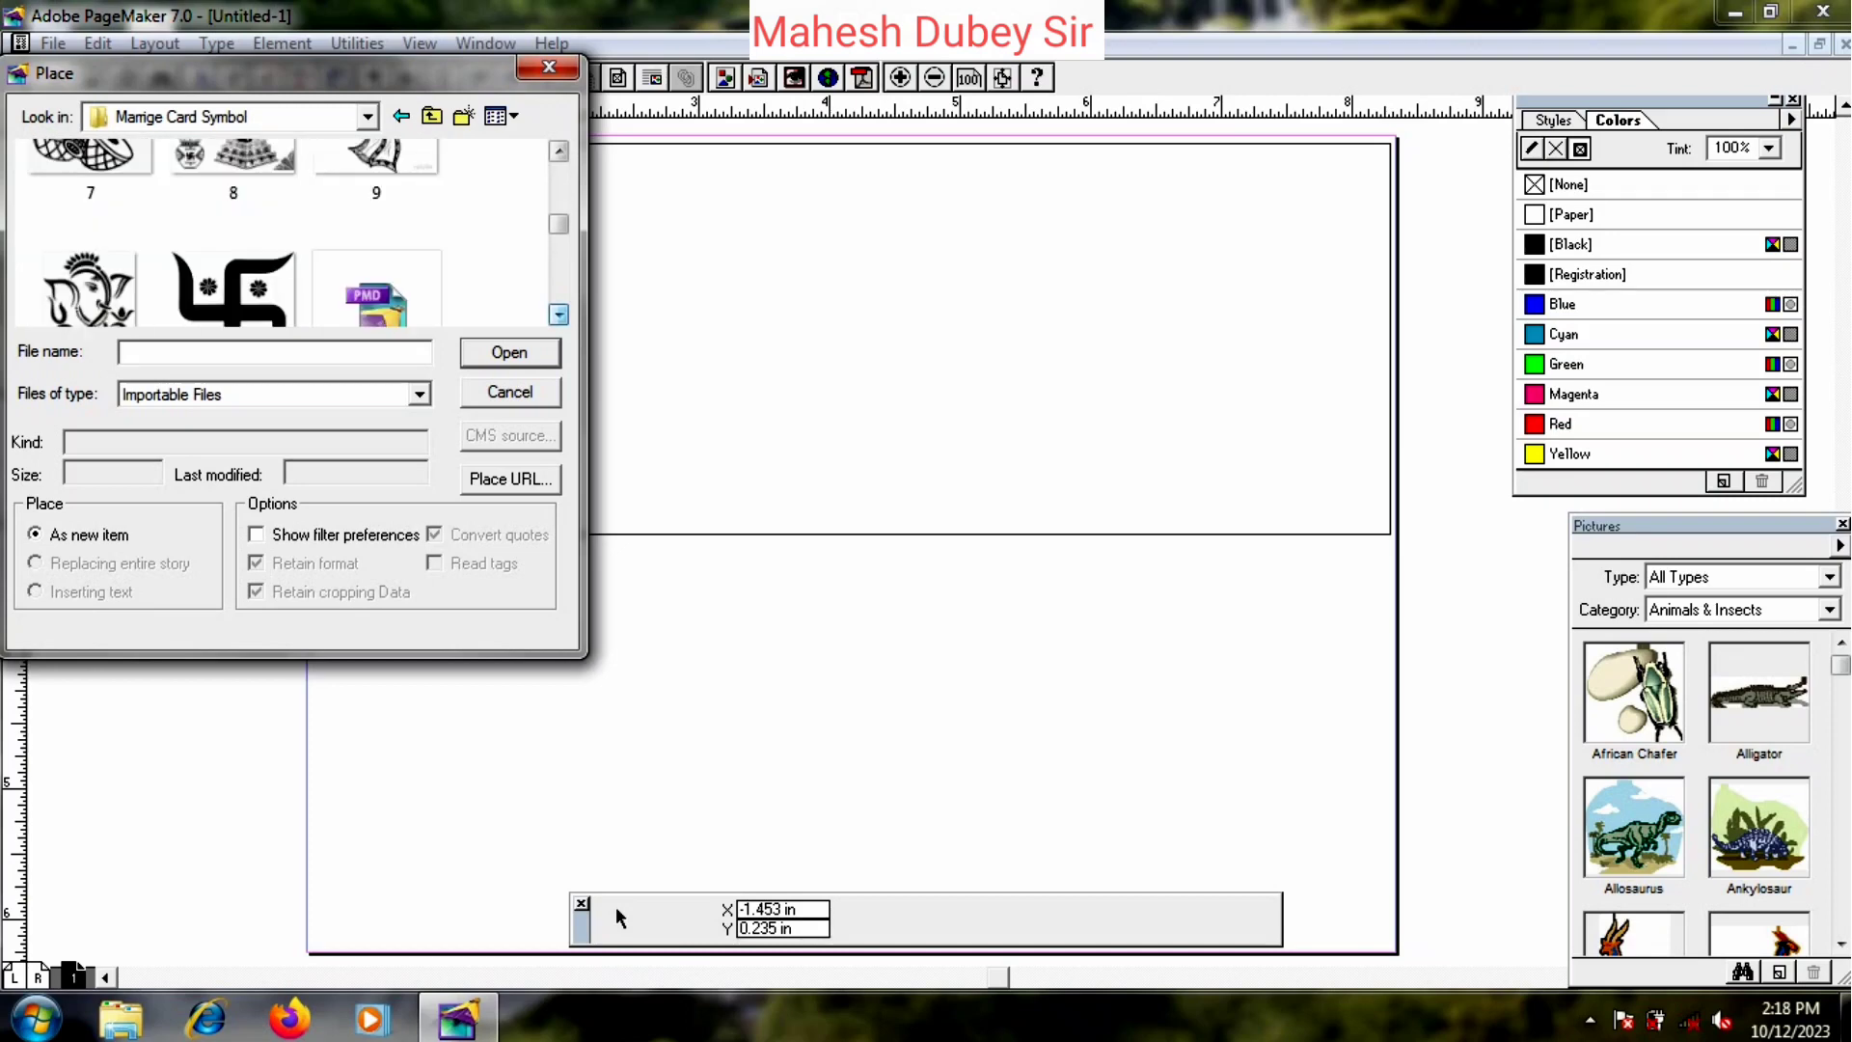
click(559, 314)
click(558, 314)
click(559, 315)
click(559, 315)
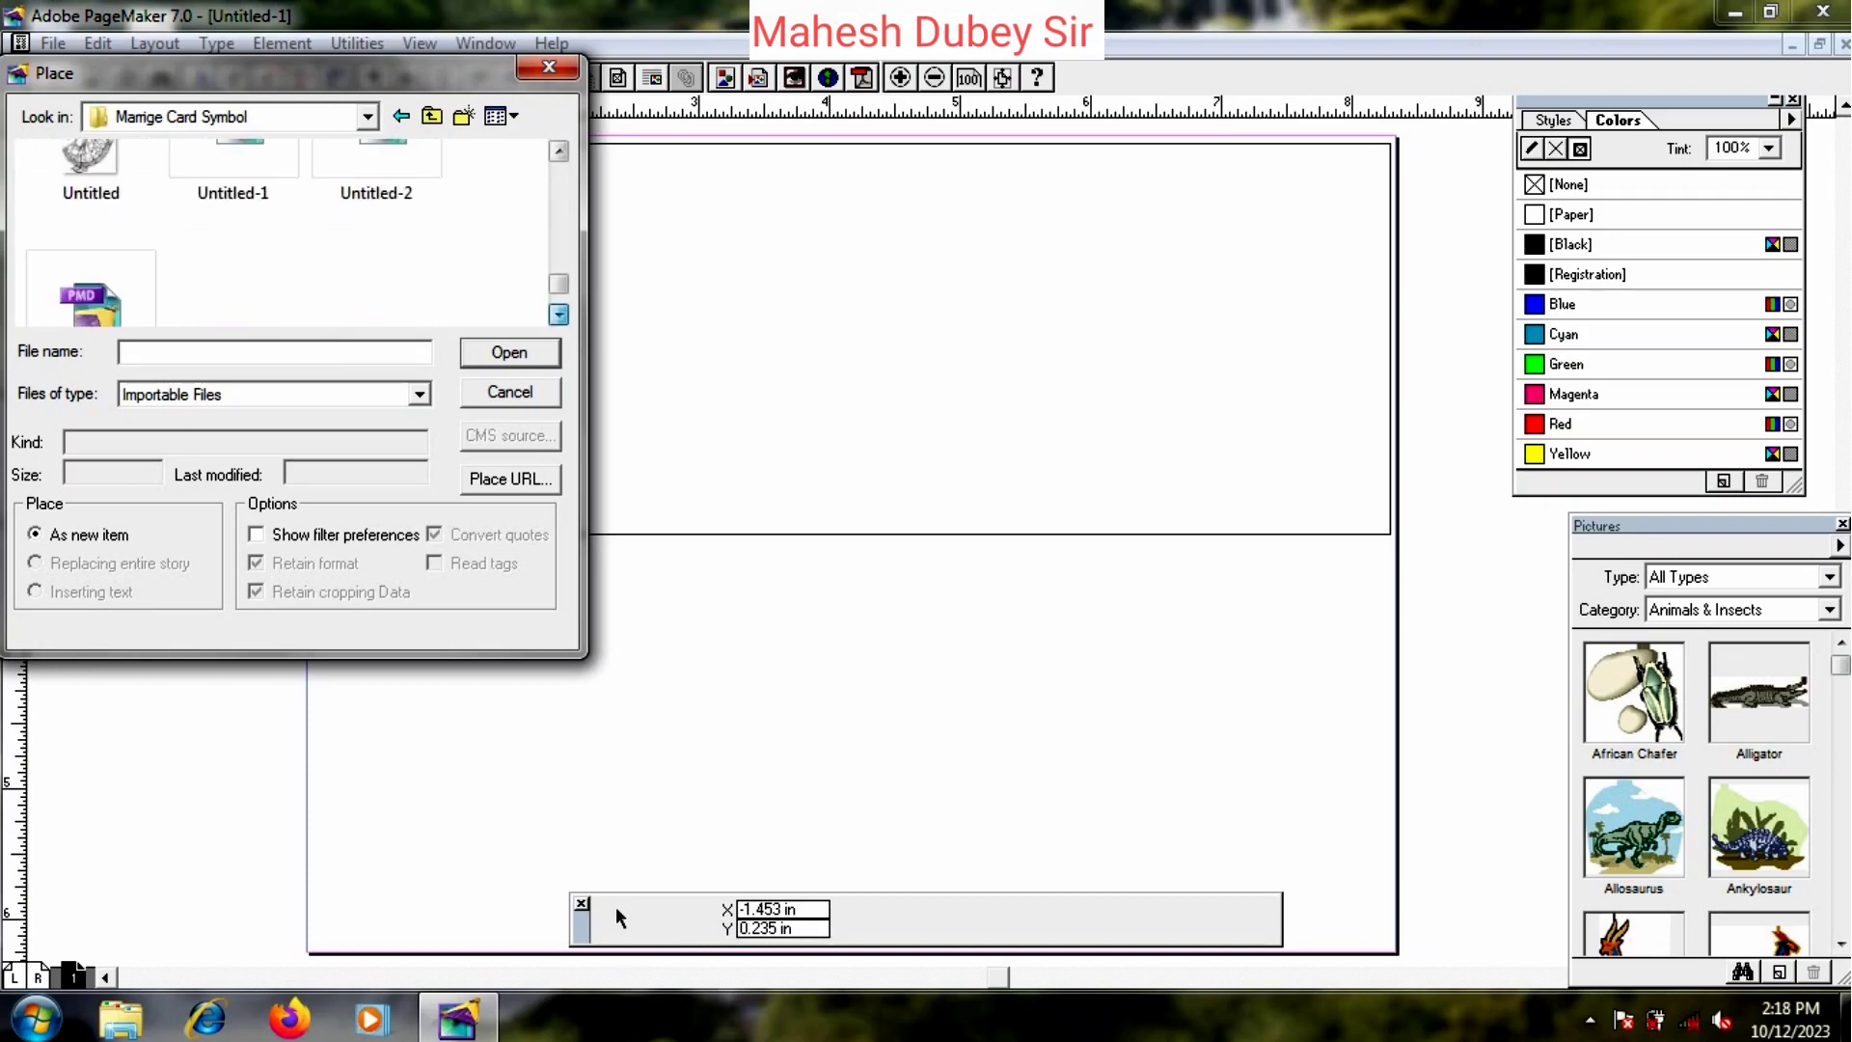
click(558, 314)
click(559, 150)
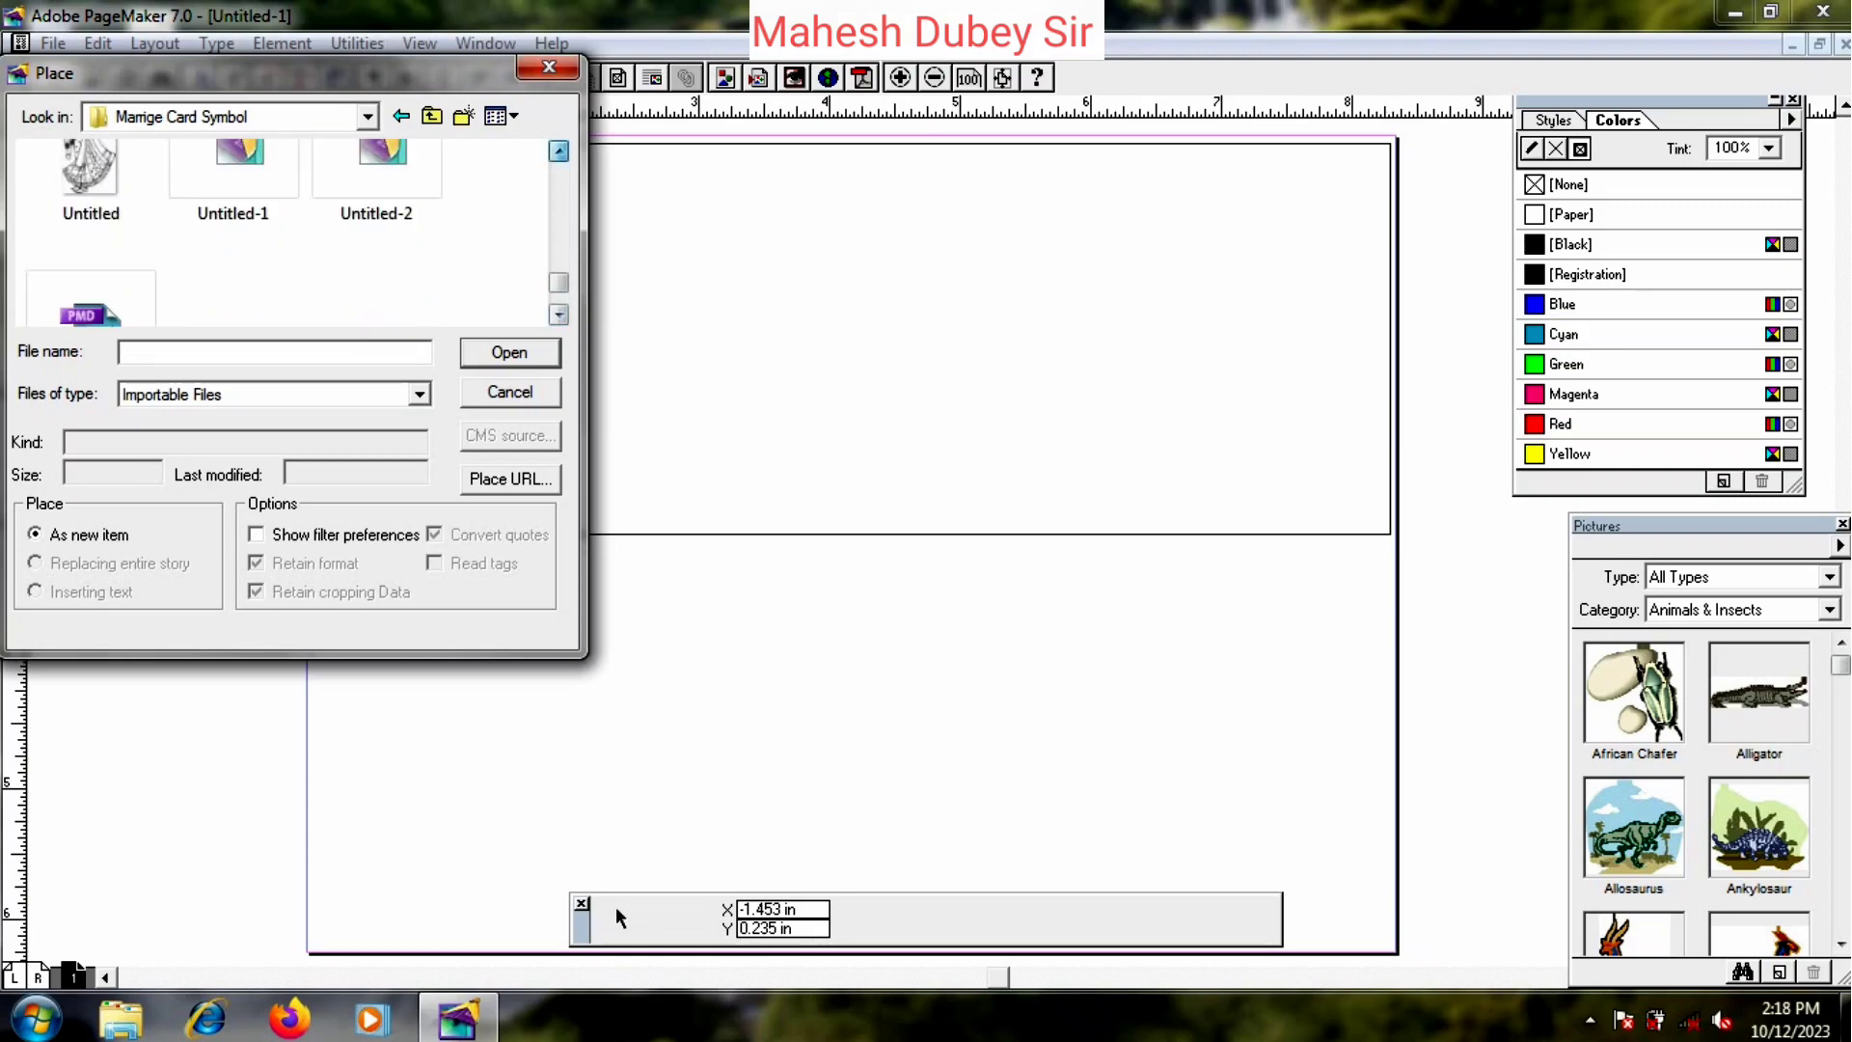
click(559, 151)
click(558, 151)
click(559, 150)
click(559, 151)
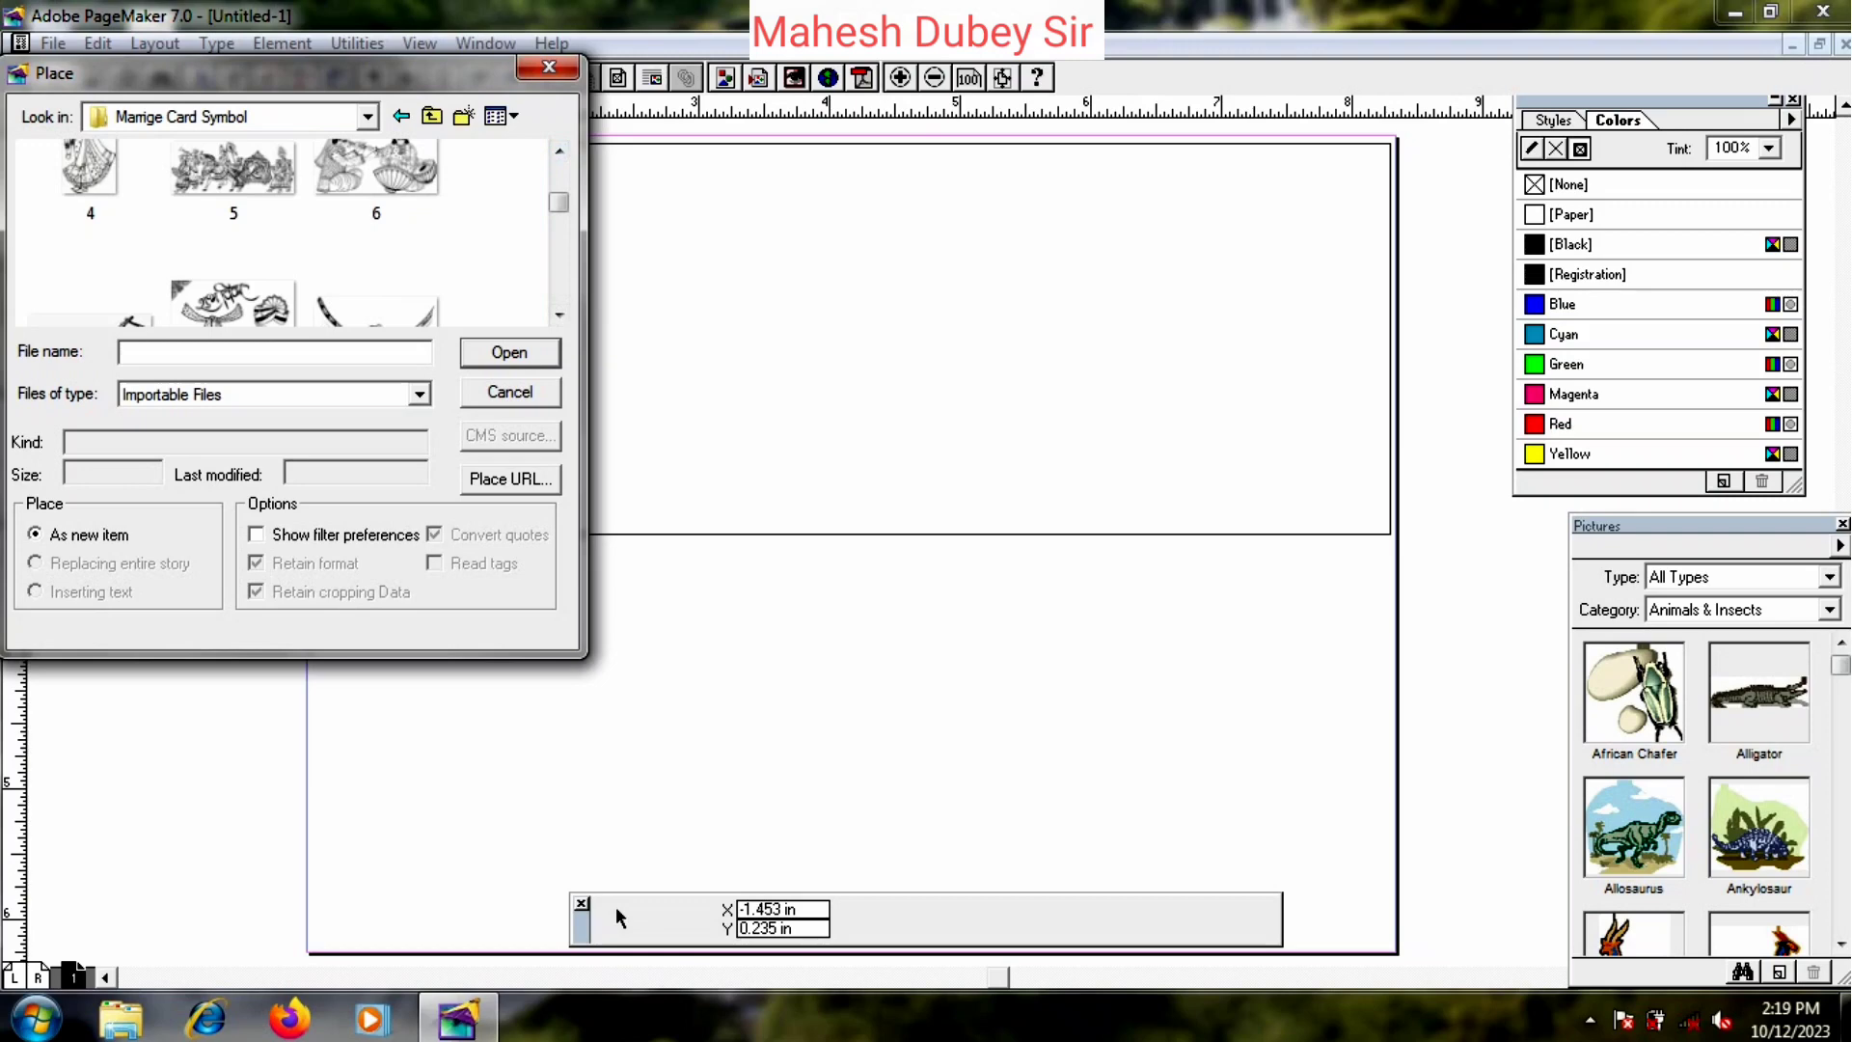
click(559, 314)
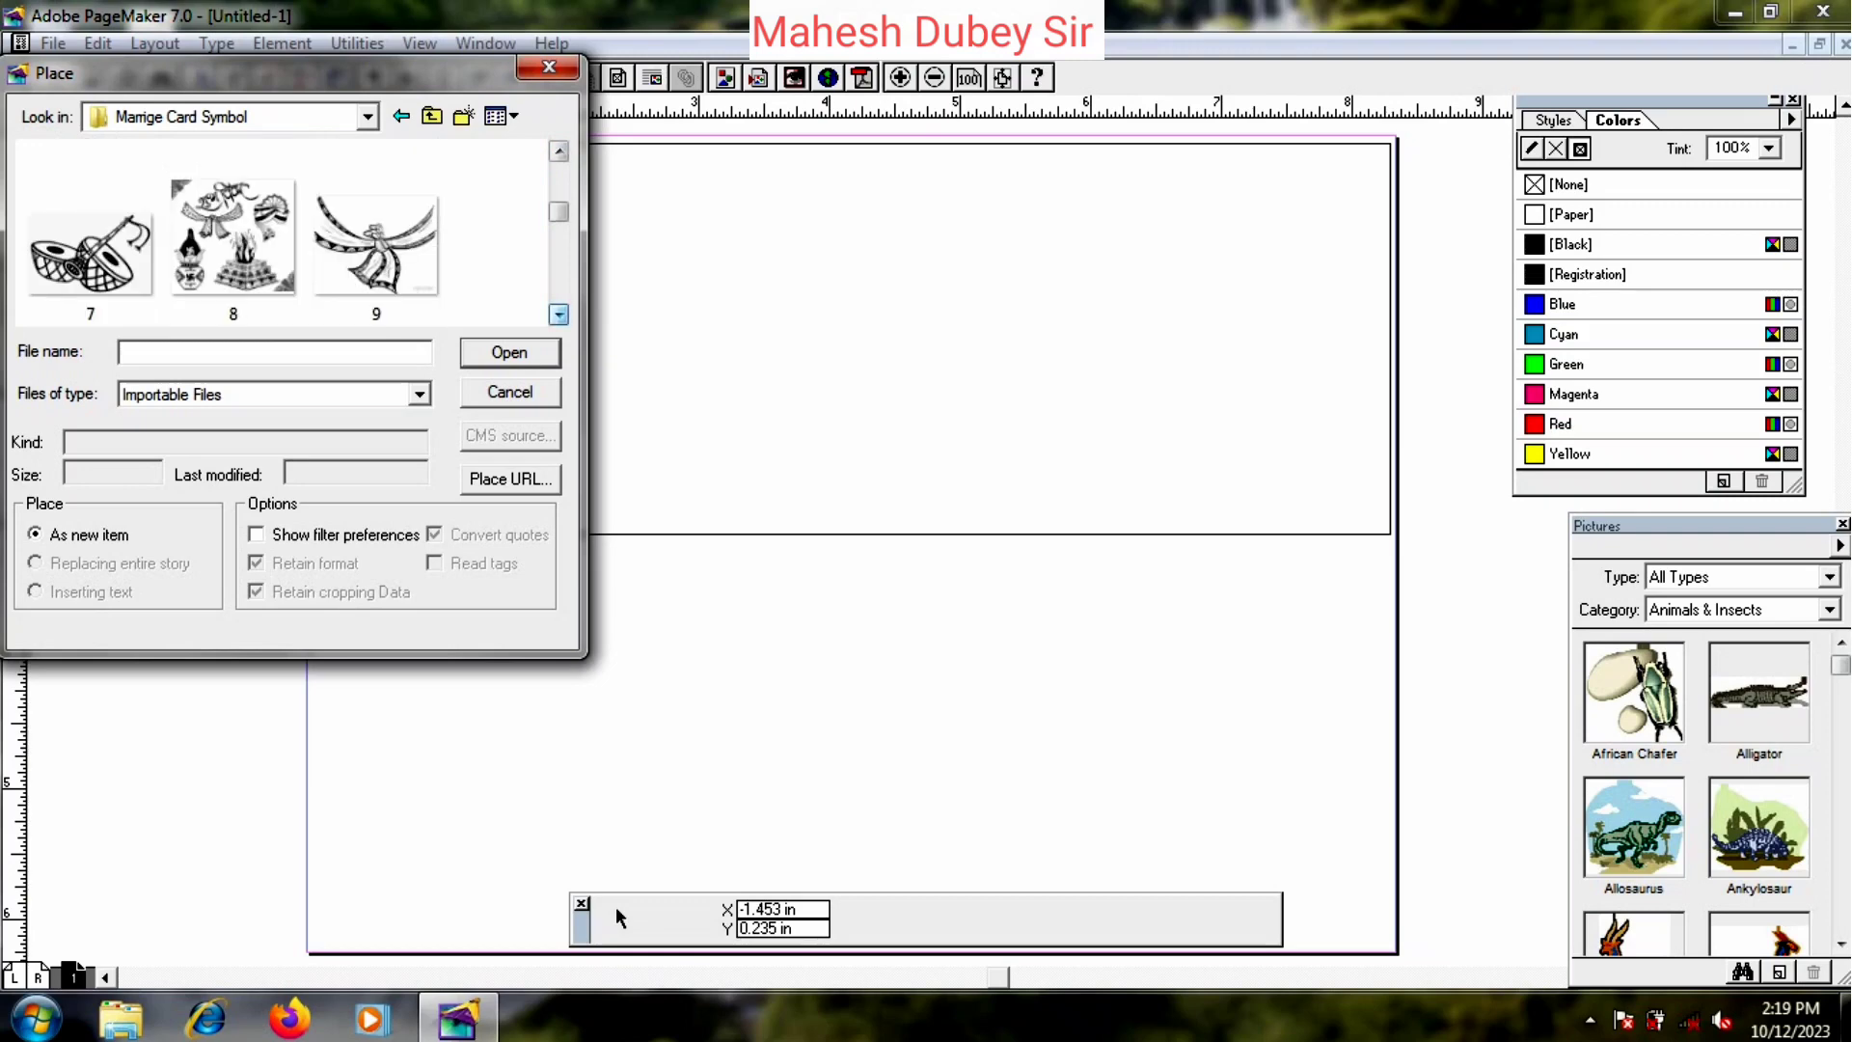
click(375, 246)
key(Return)
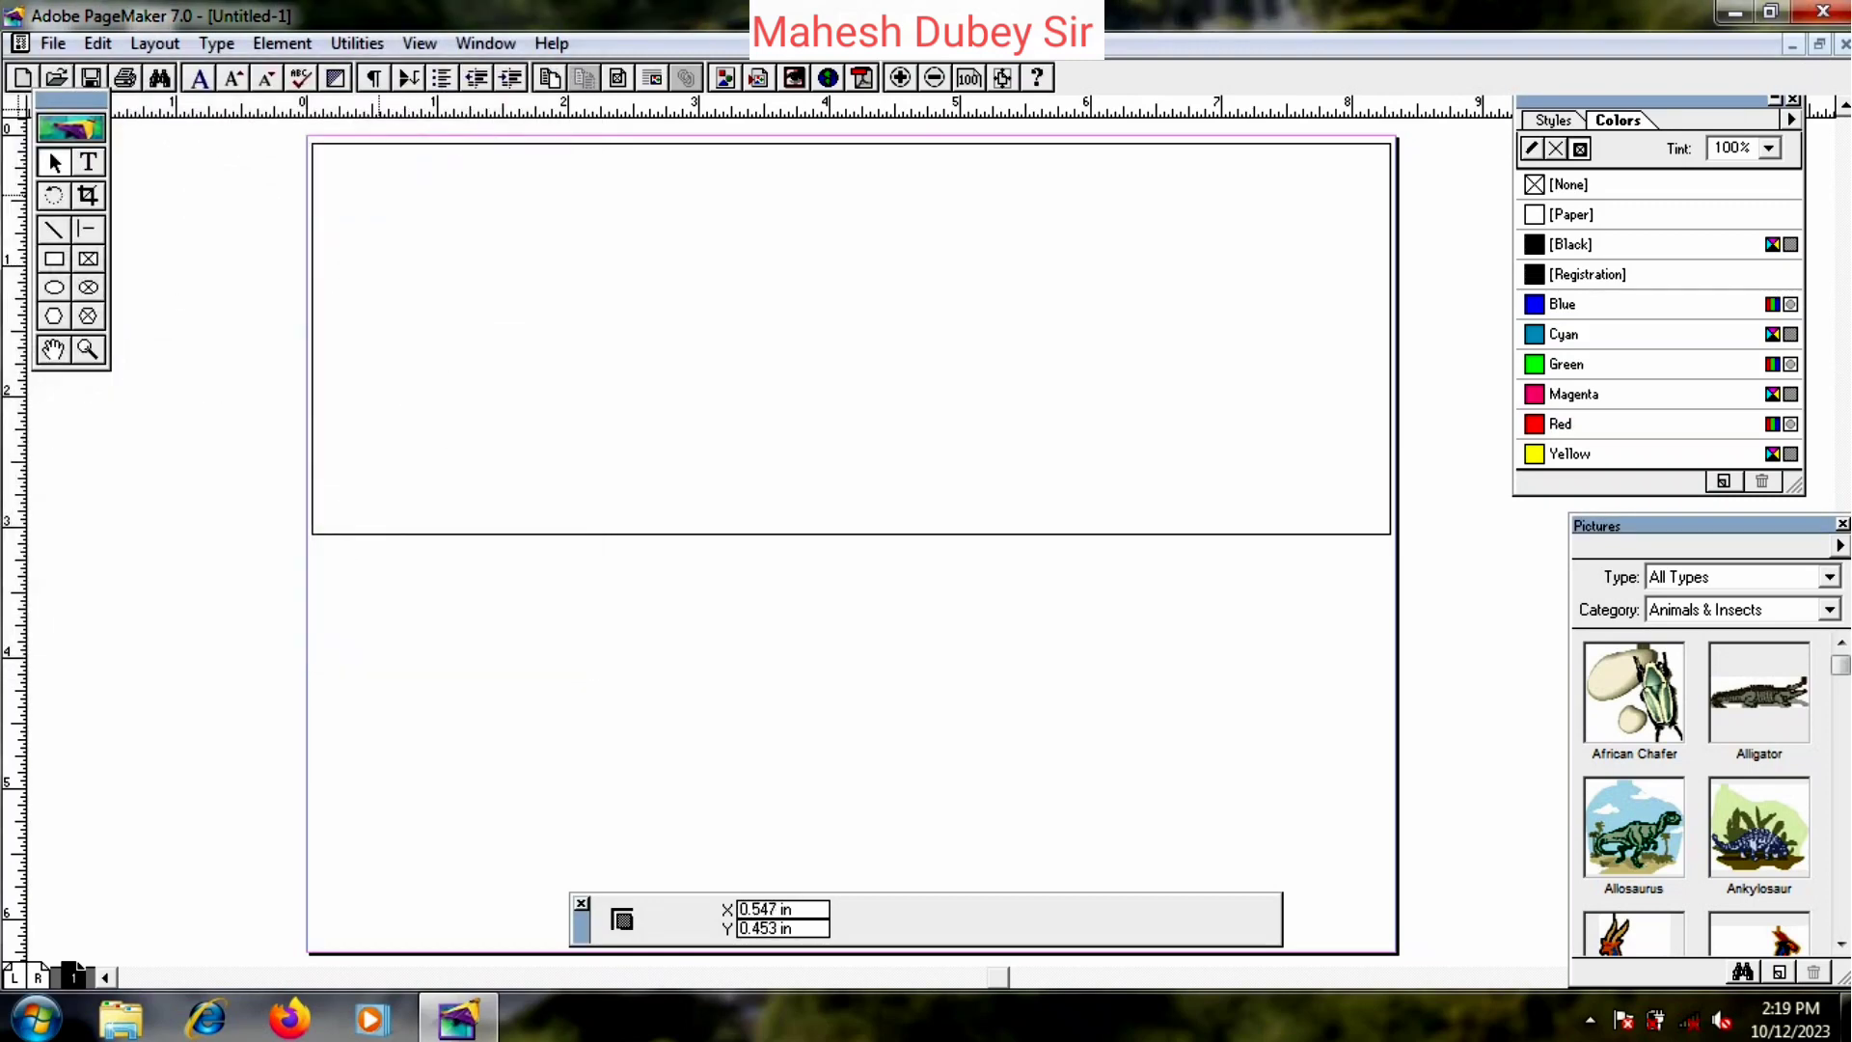
- Place picture 9 at the page's top-left, then delete it again
drag(344, 151, 648, 261)
key(Delete)
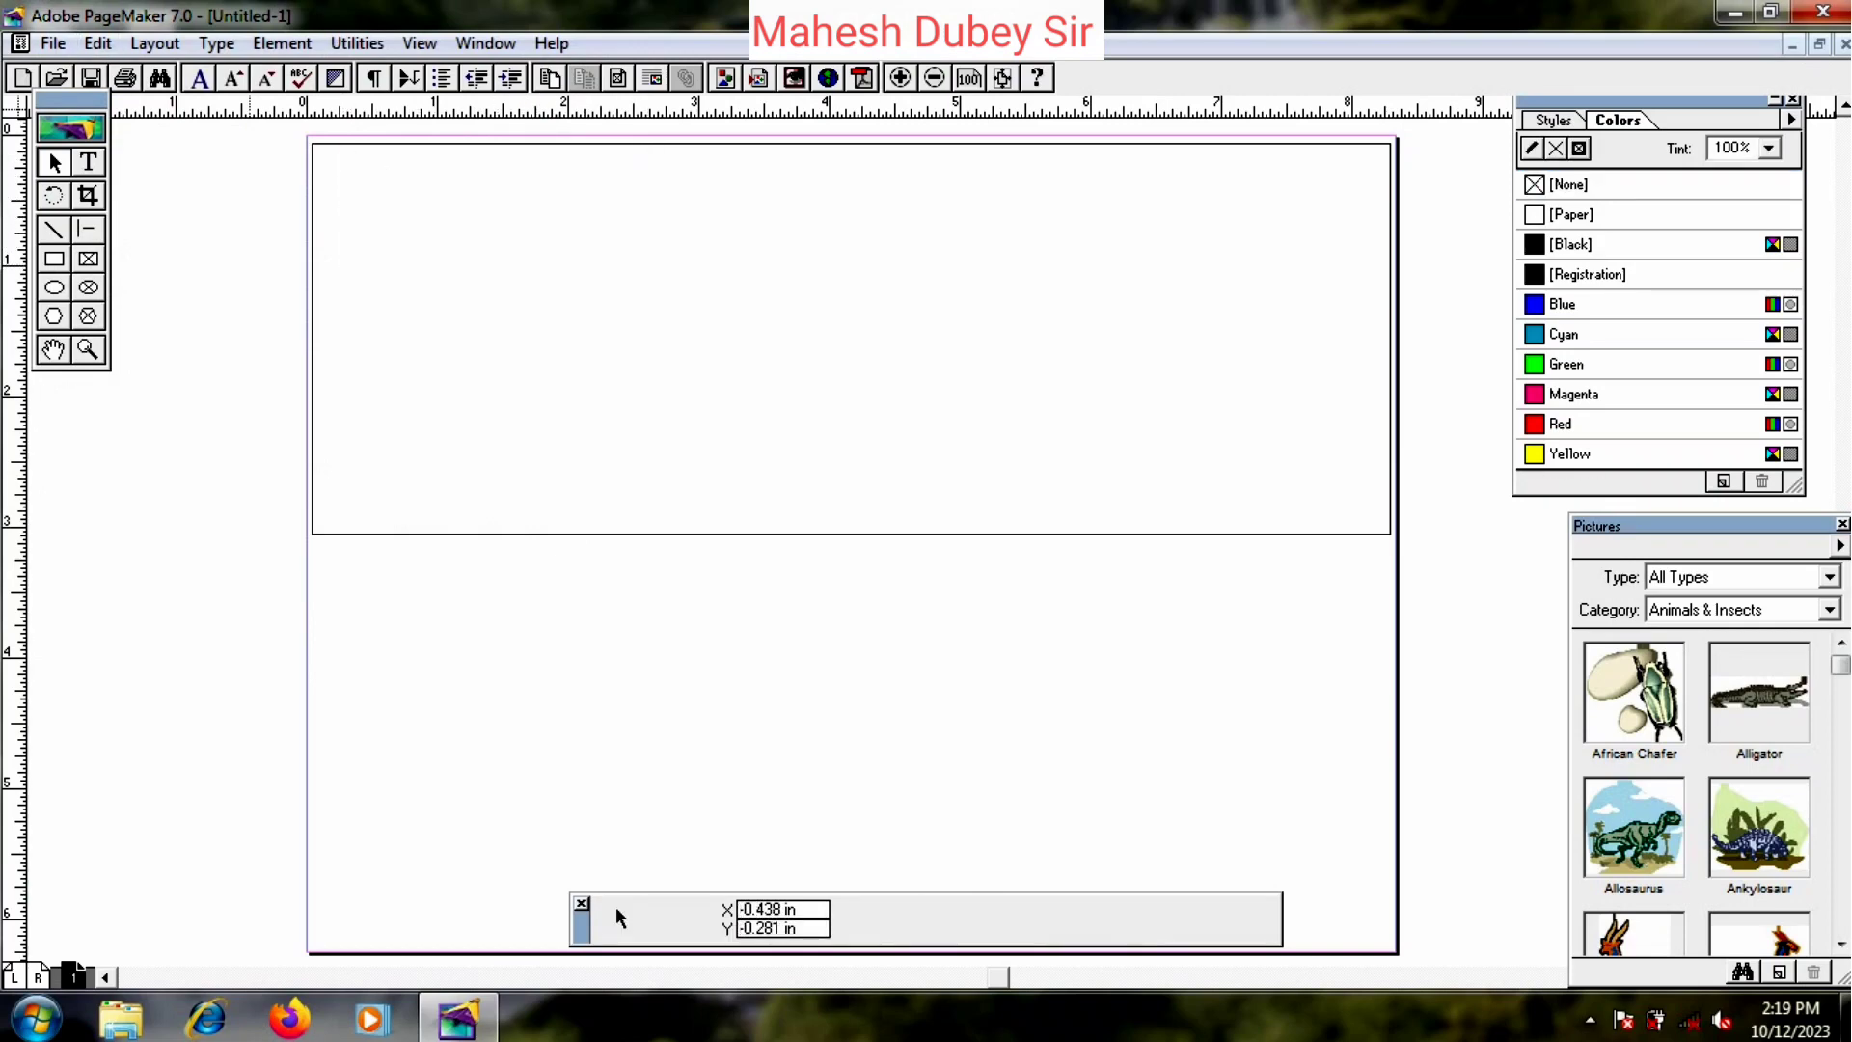
click(88, 162)
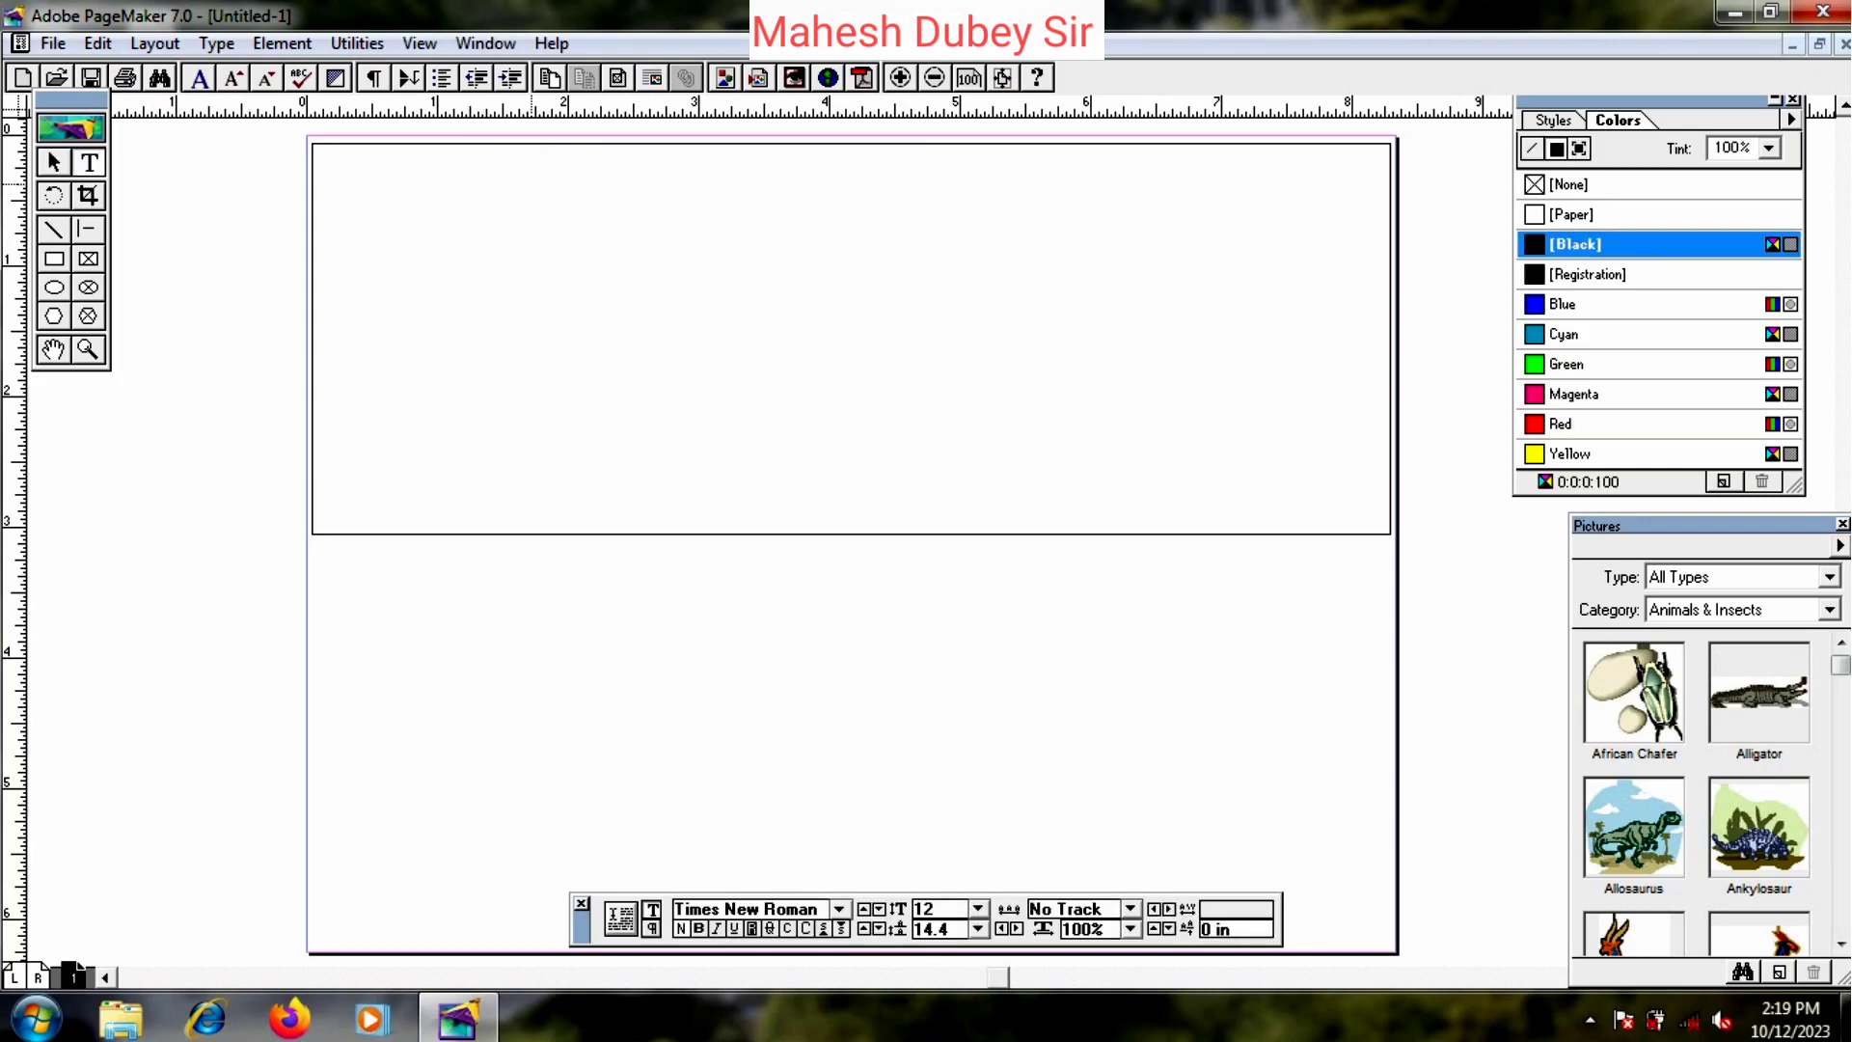
- Draw a constrained vertical divider line from the frame's top to bottom edge
click(54, 230)
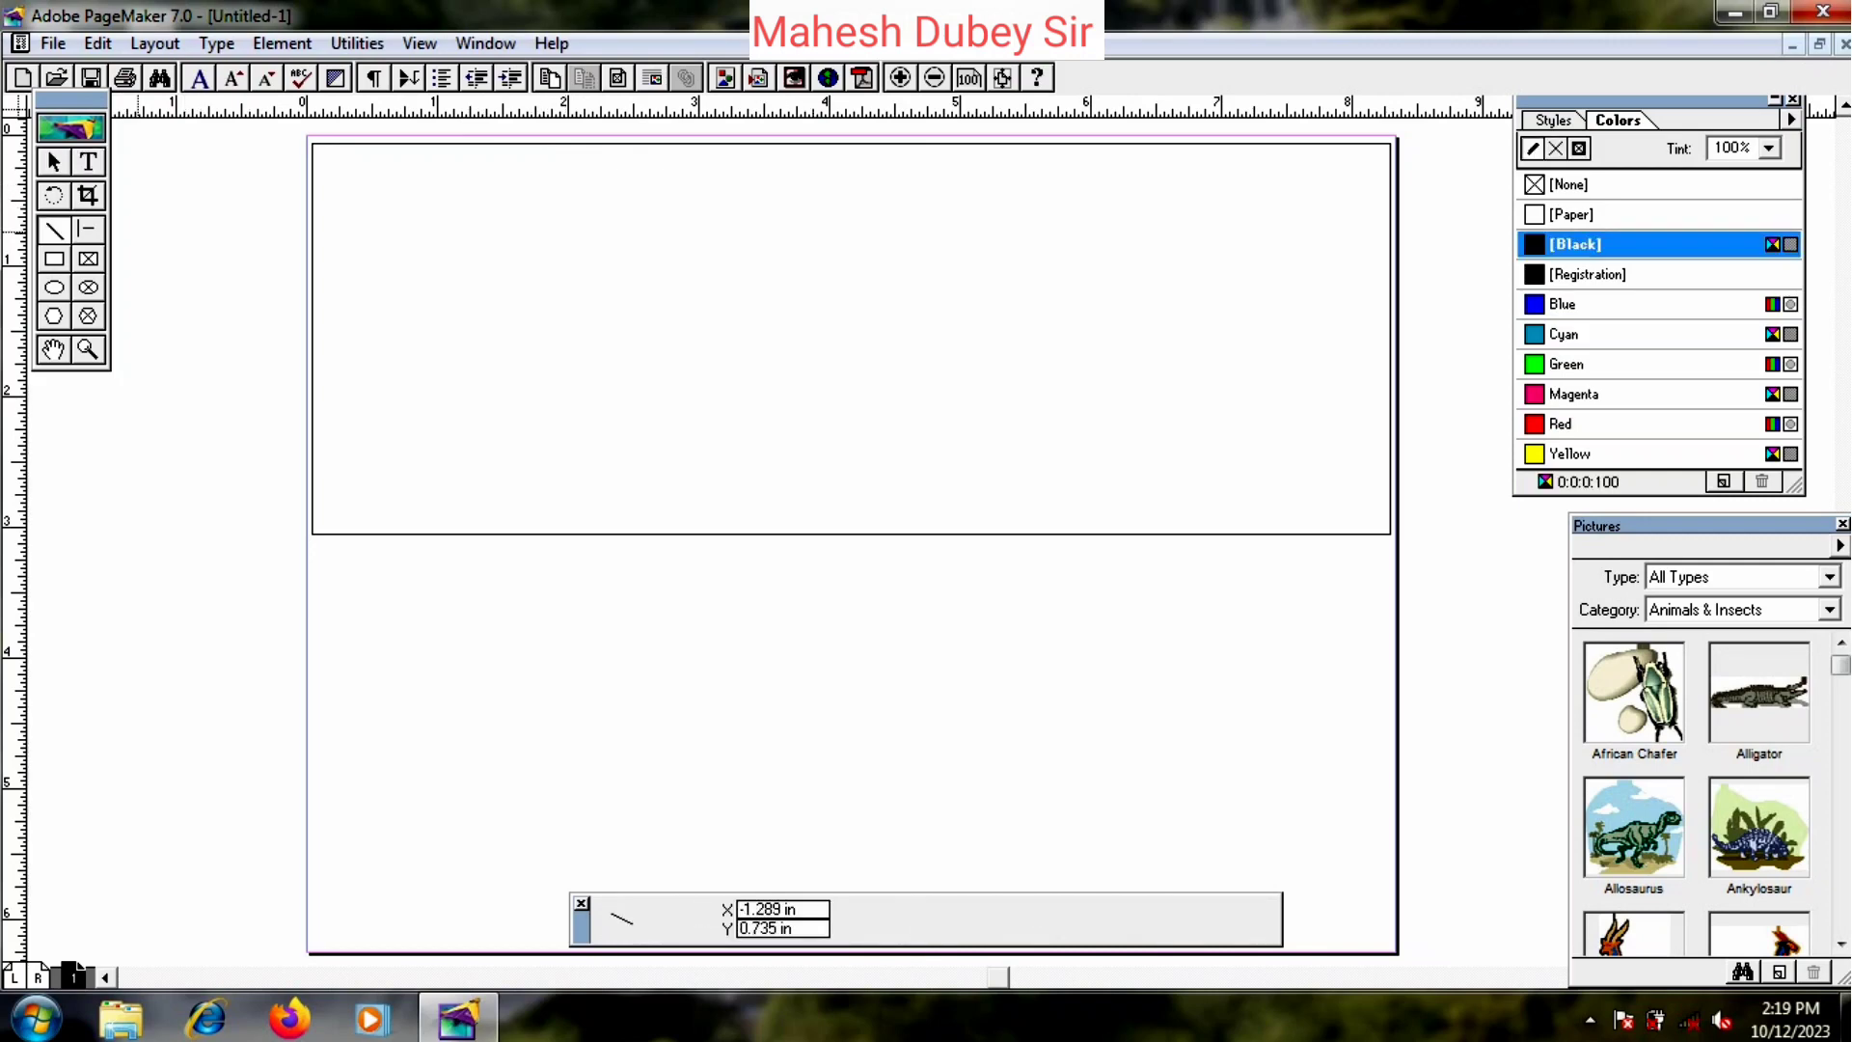
click(88, 230)
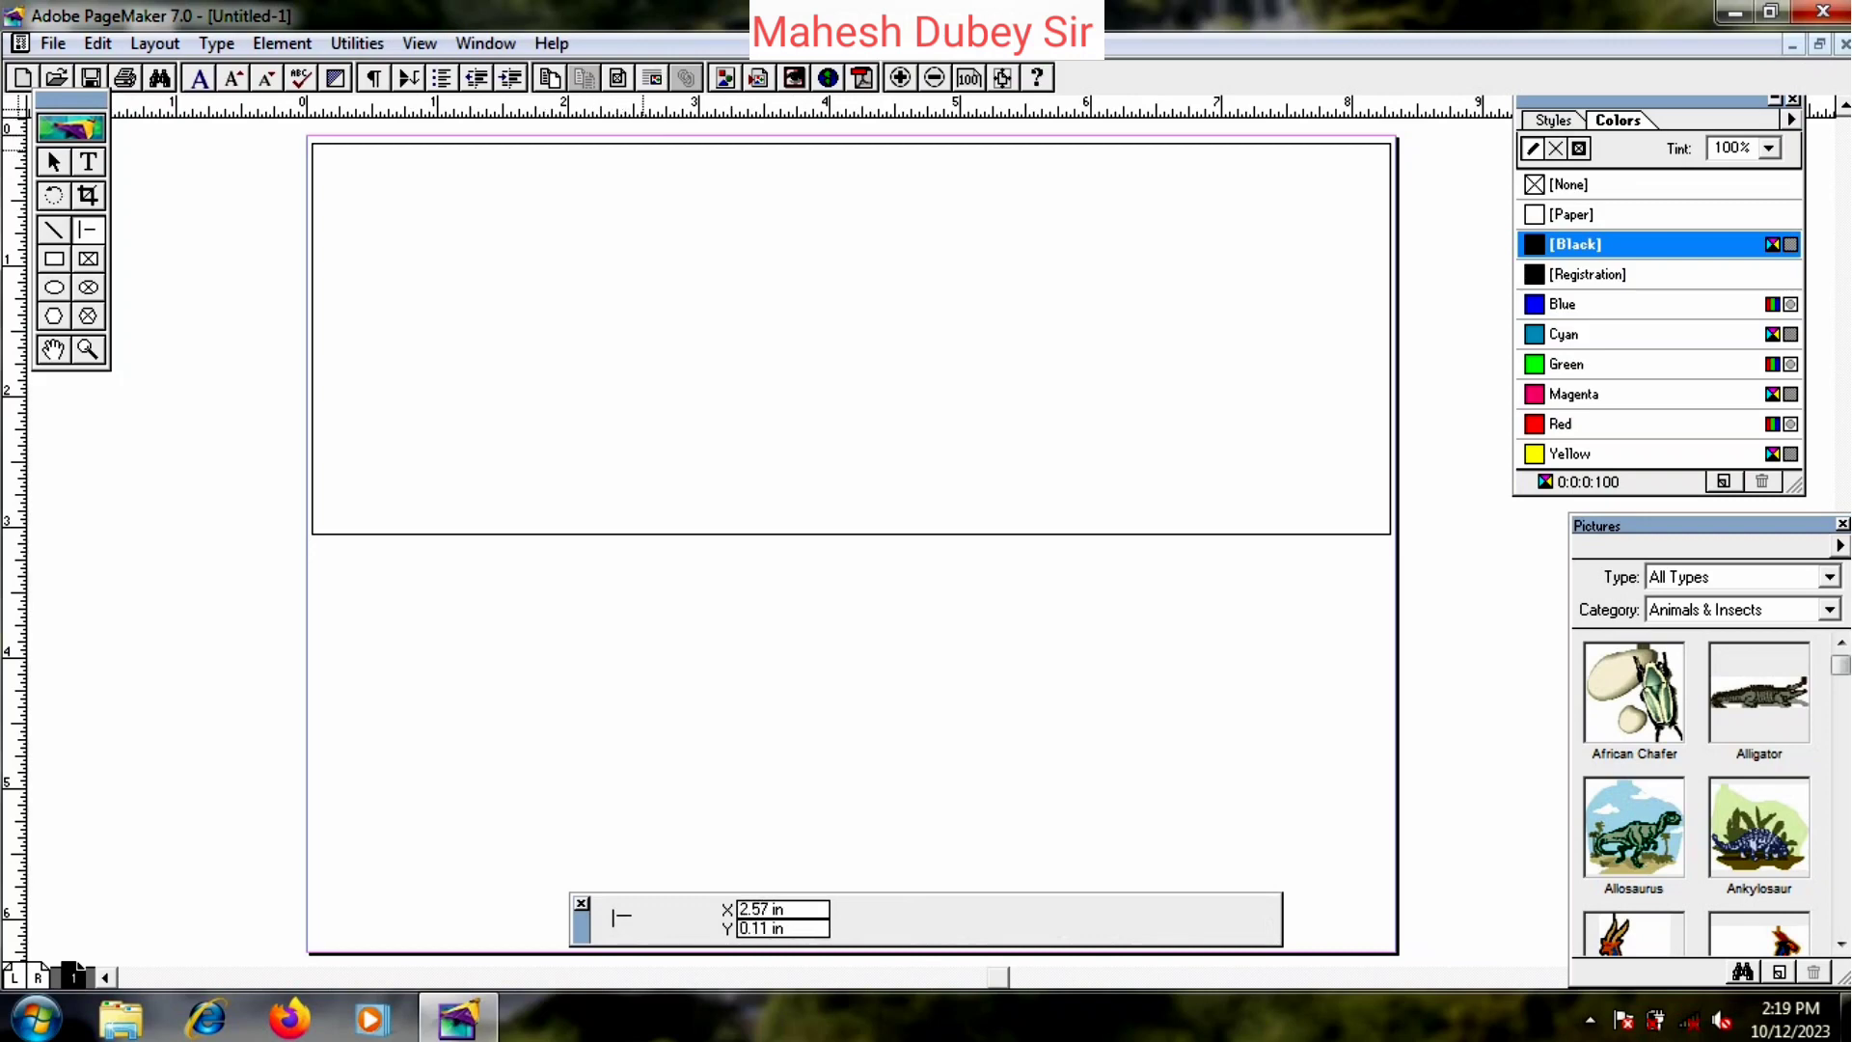
drag(695, 144, 696, 534)
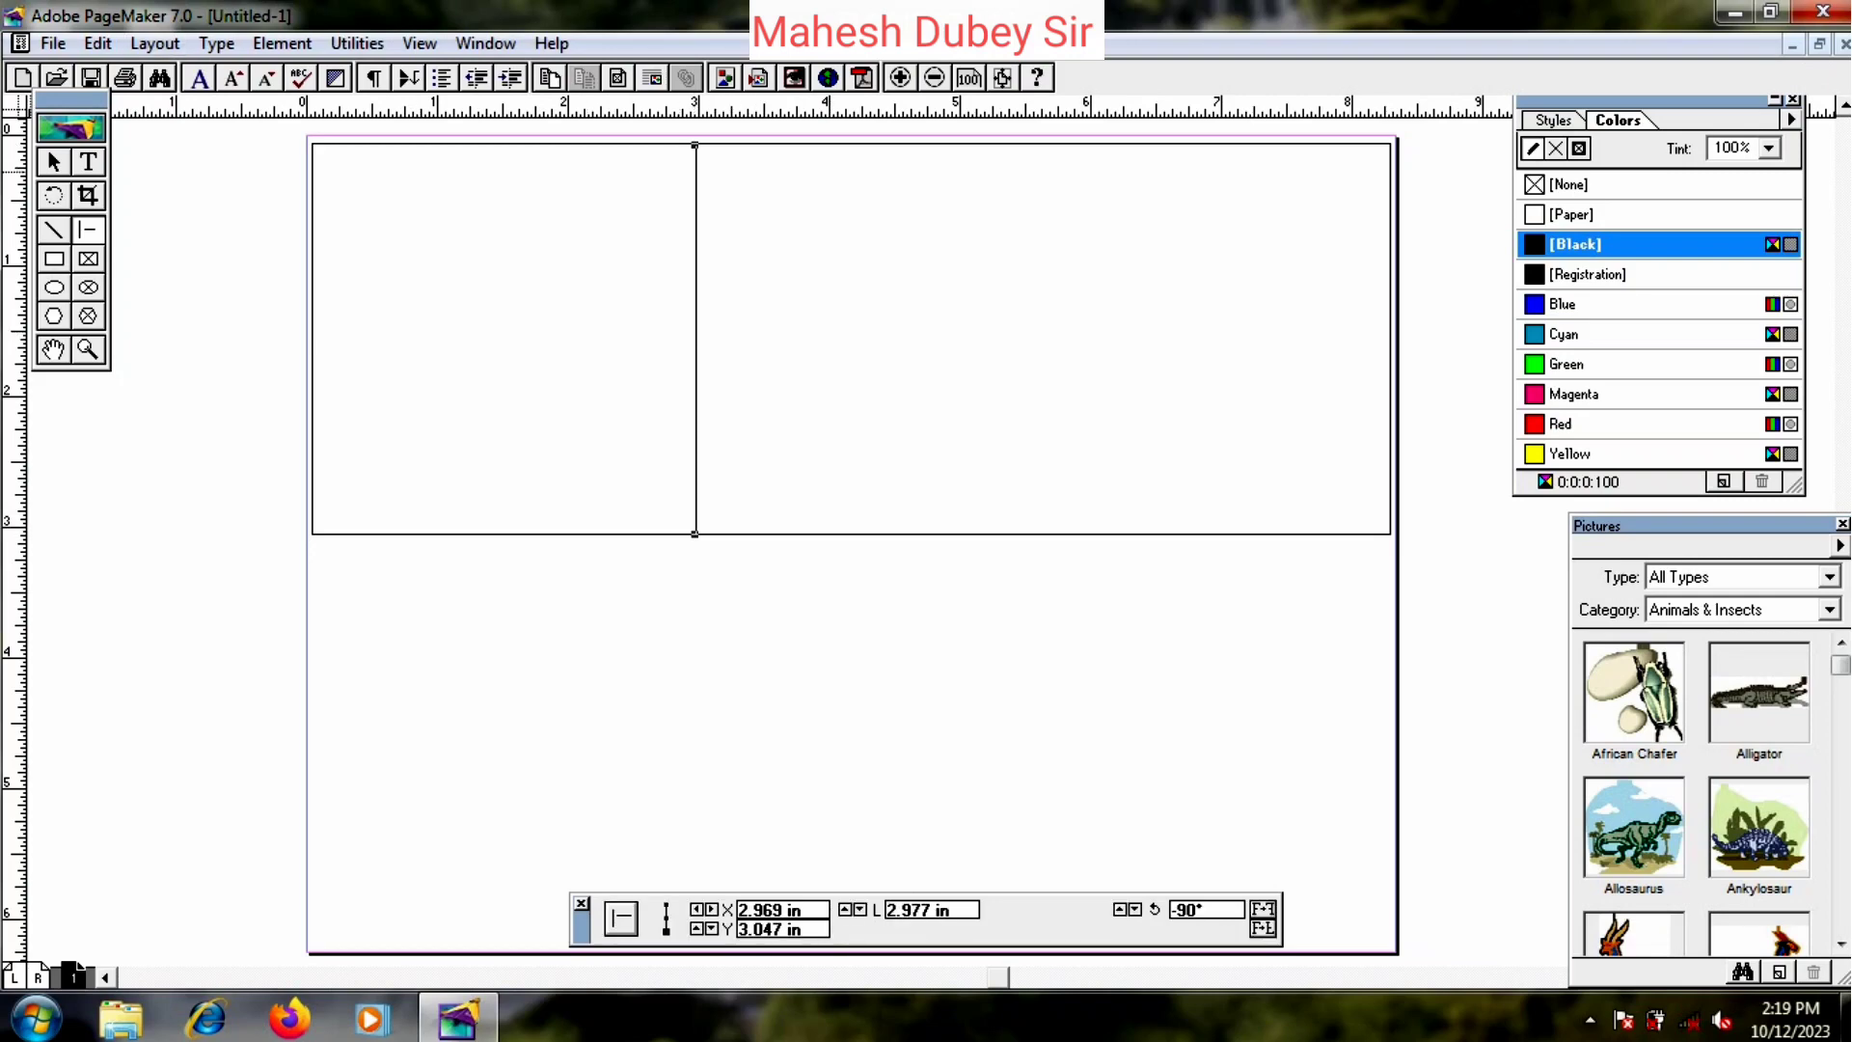
click(54, 164)
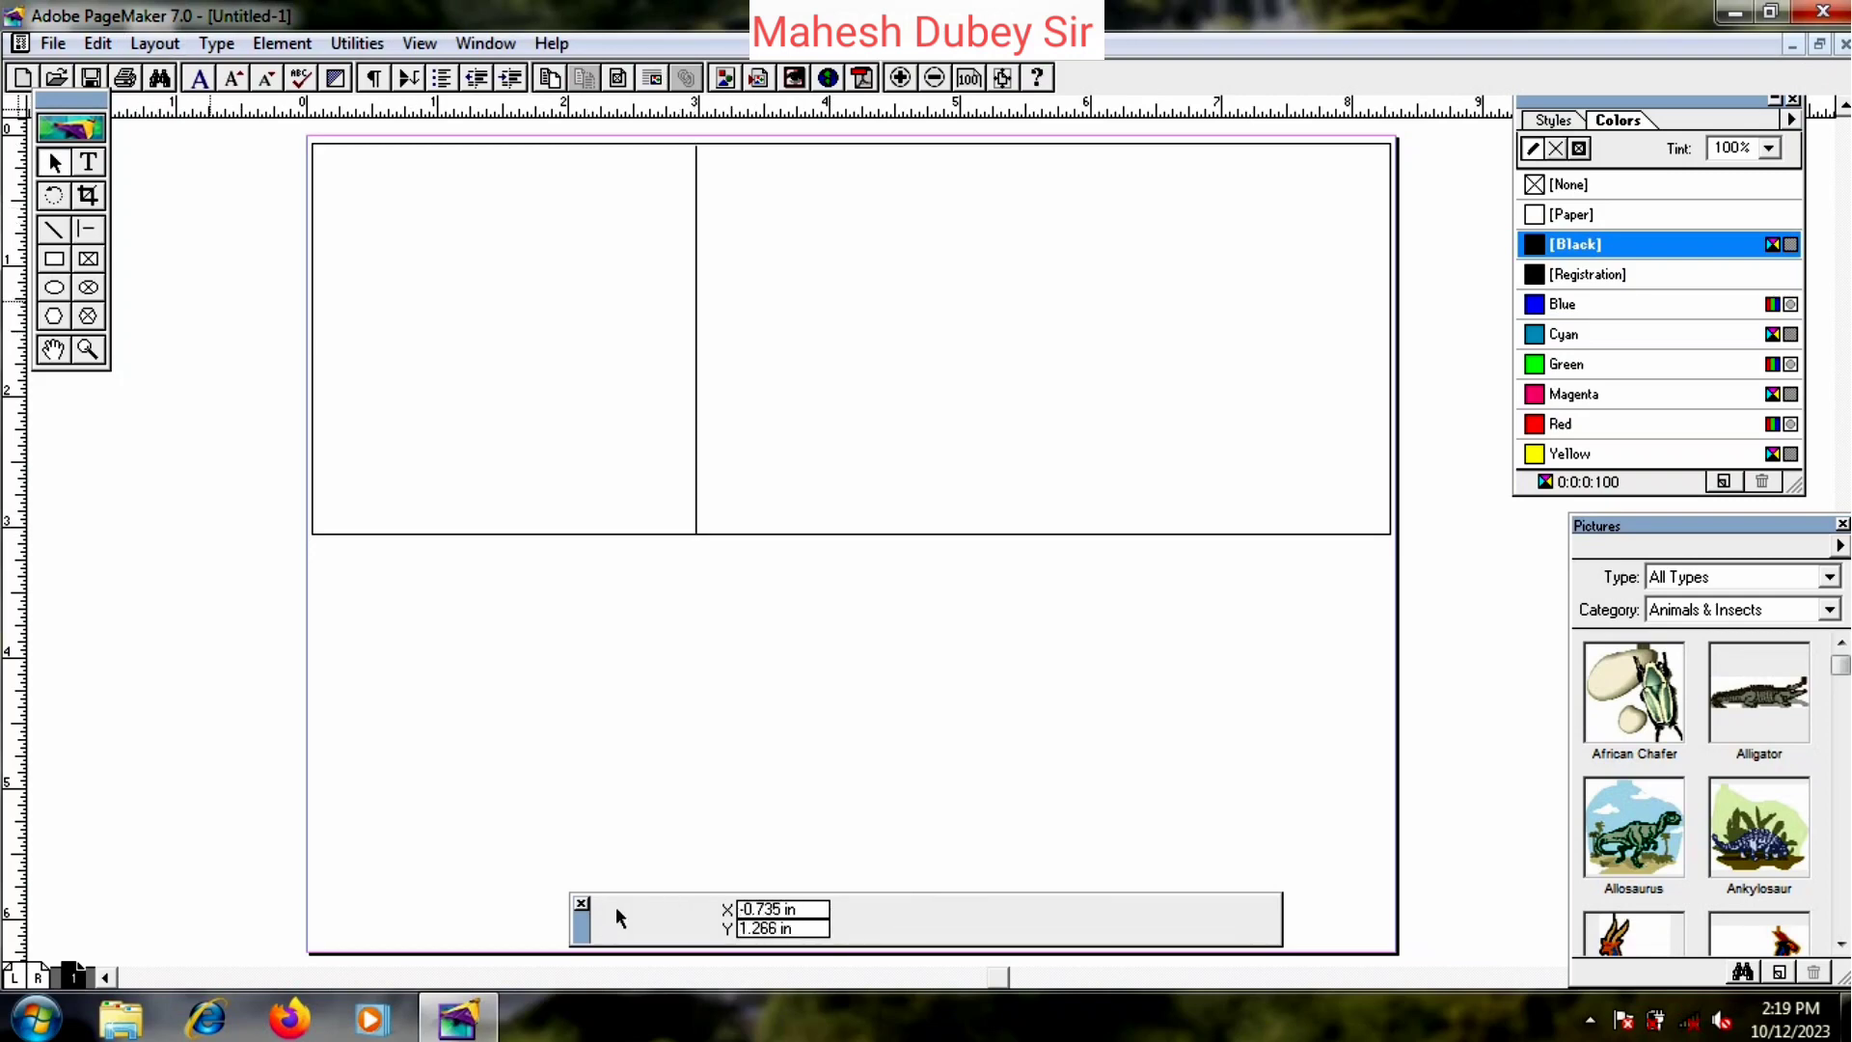
click(88, 162)
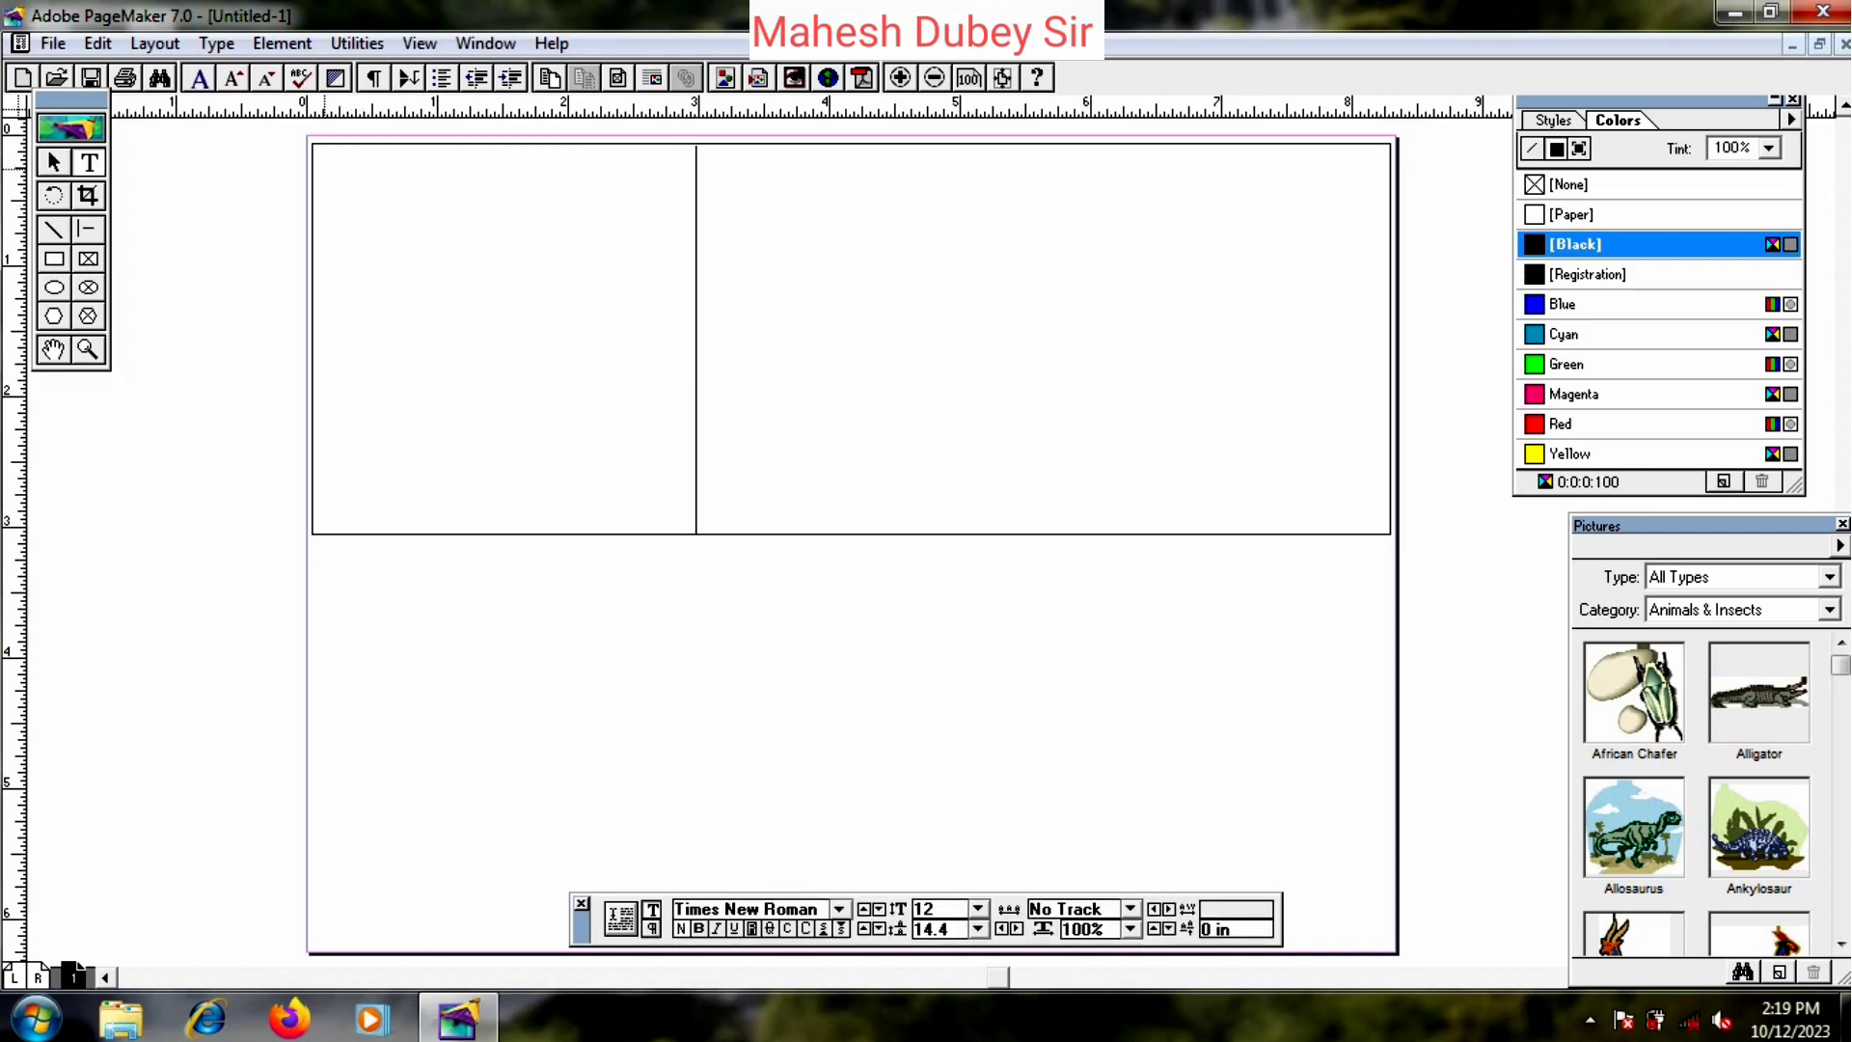
- In a new left-panel text frame, type ।। श्री गणेशाय नमः ।। in Kruti Dev 010
drag(325, 168, 487, 211)
click(839, 909)
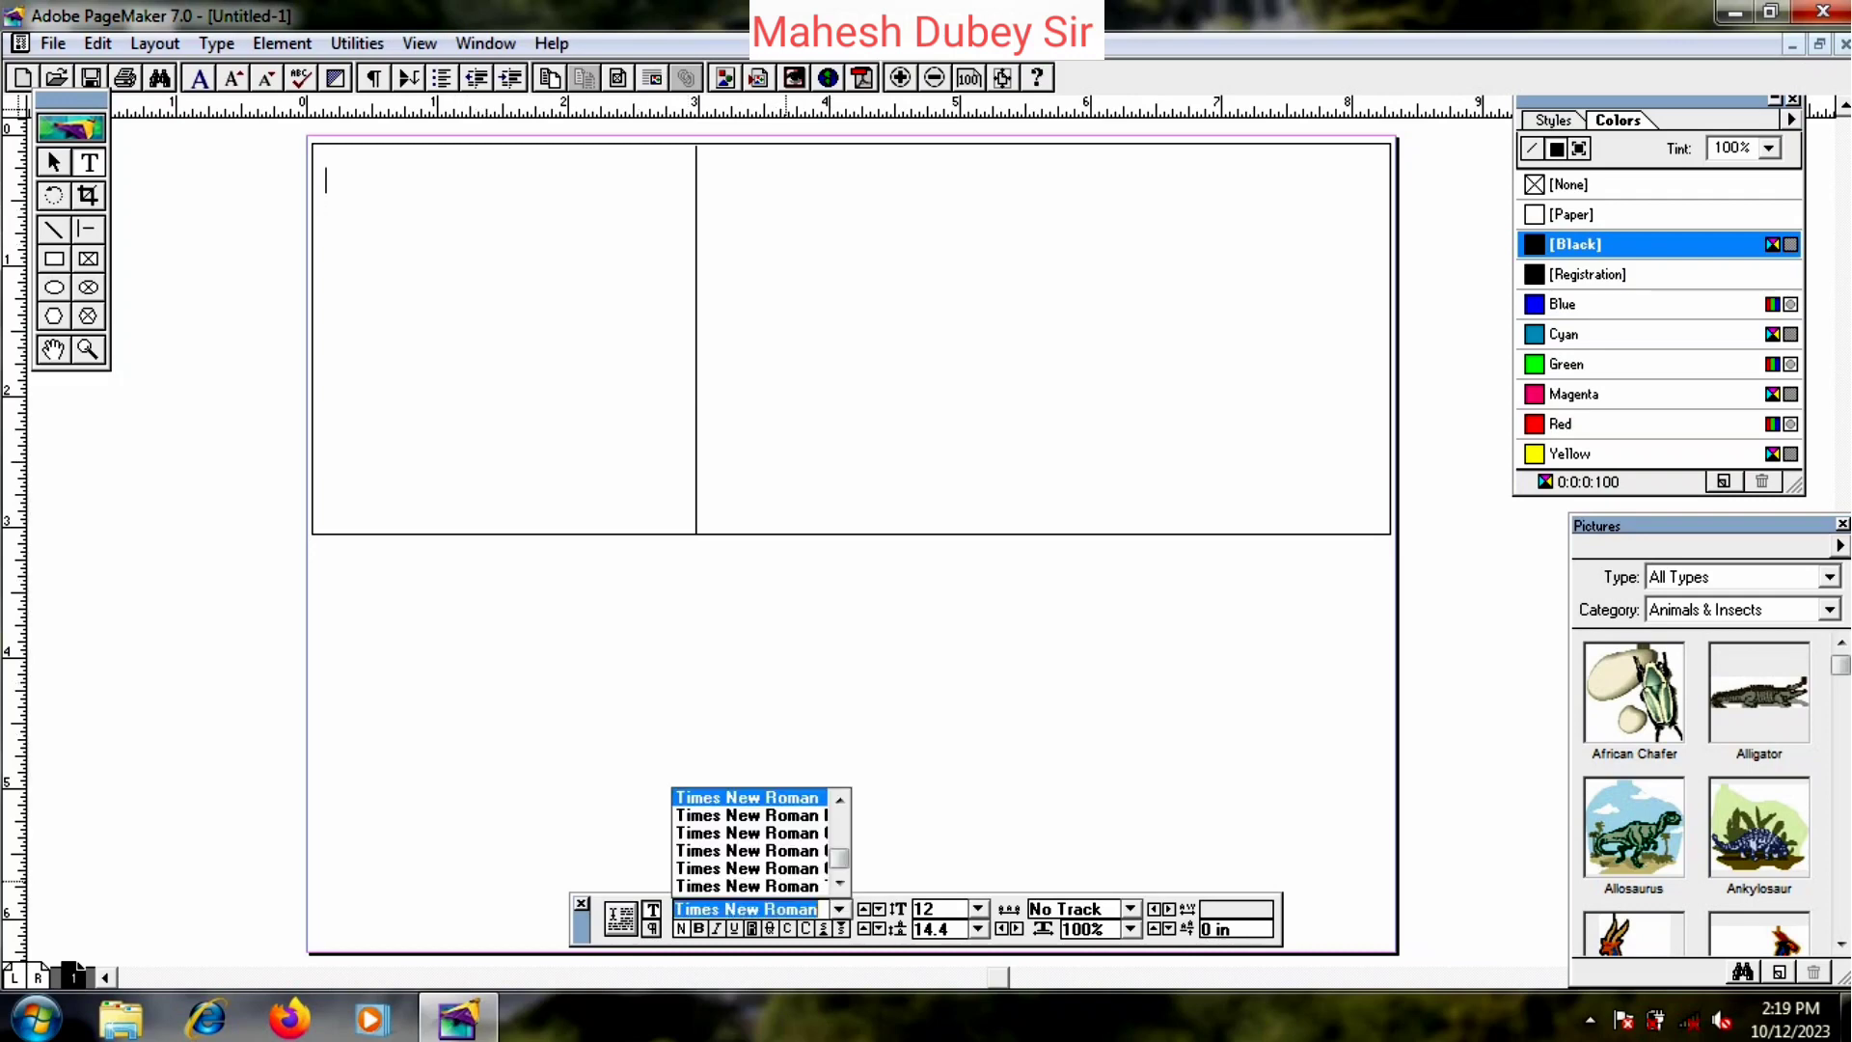
text(Kruti Dev 010)
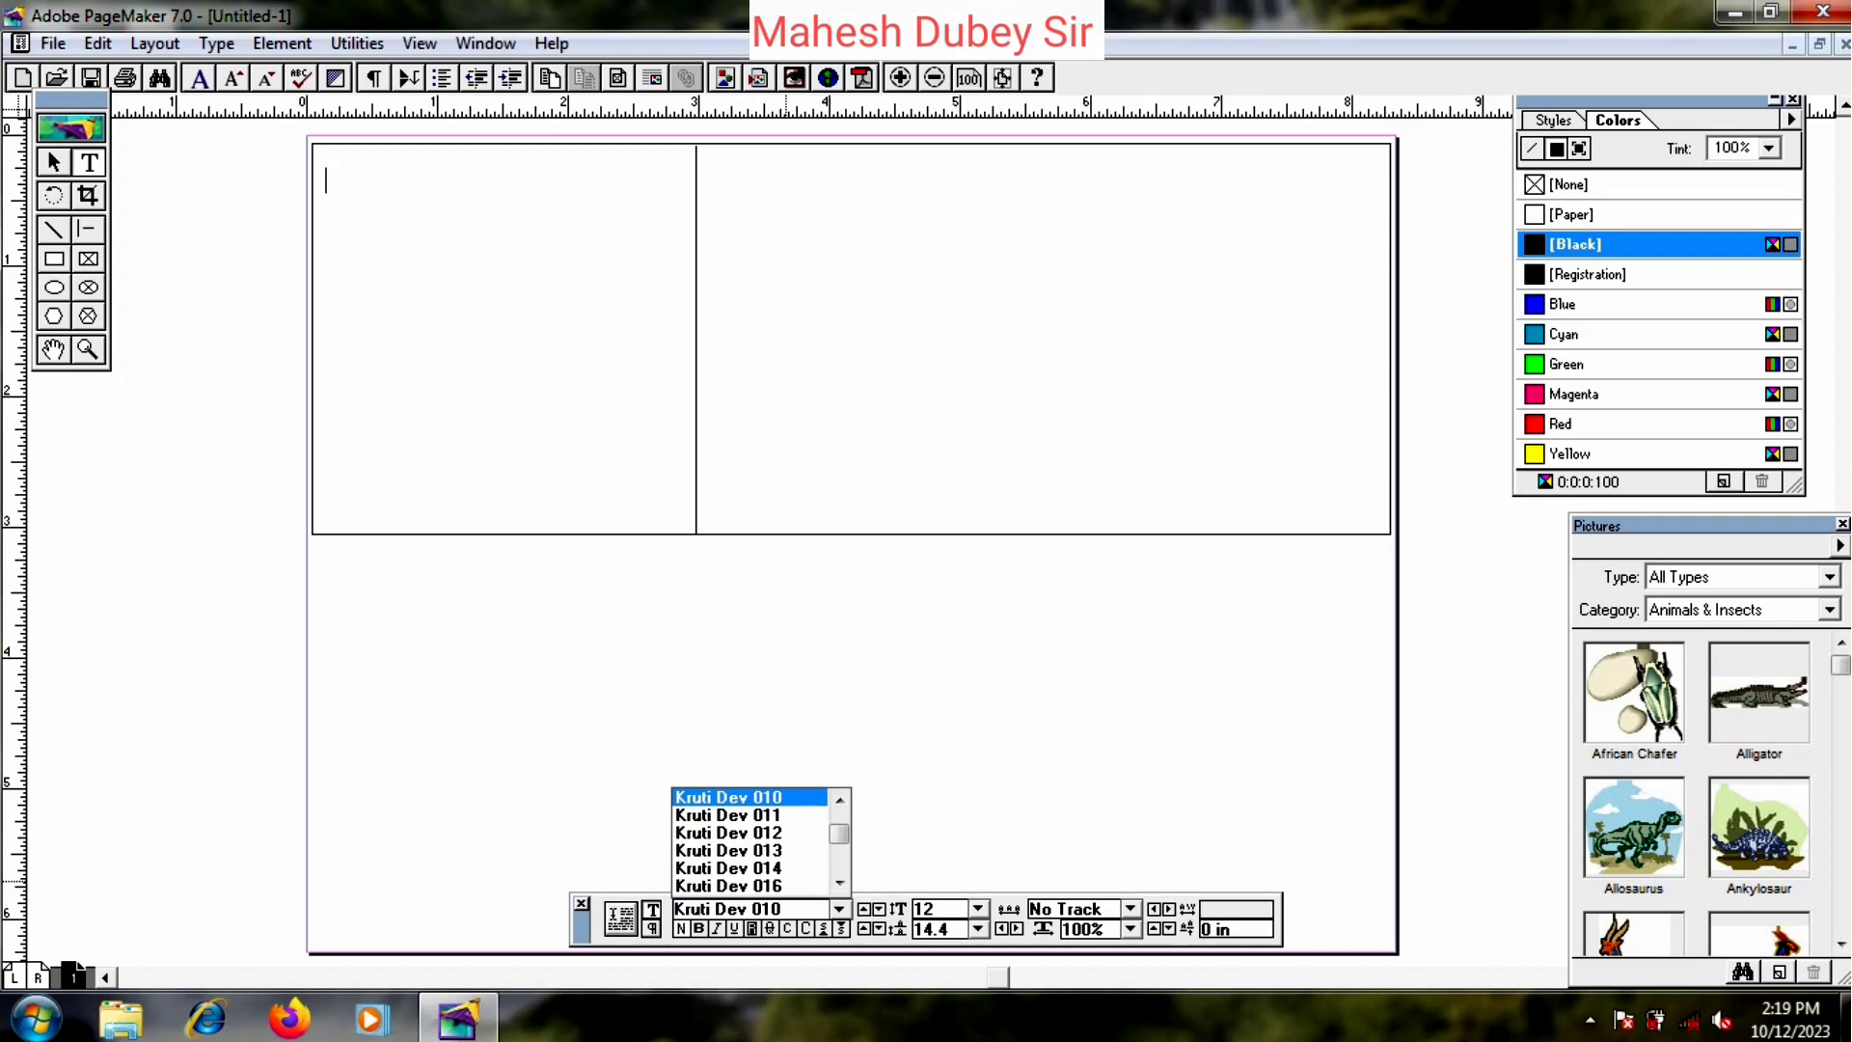
key(Return)
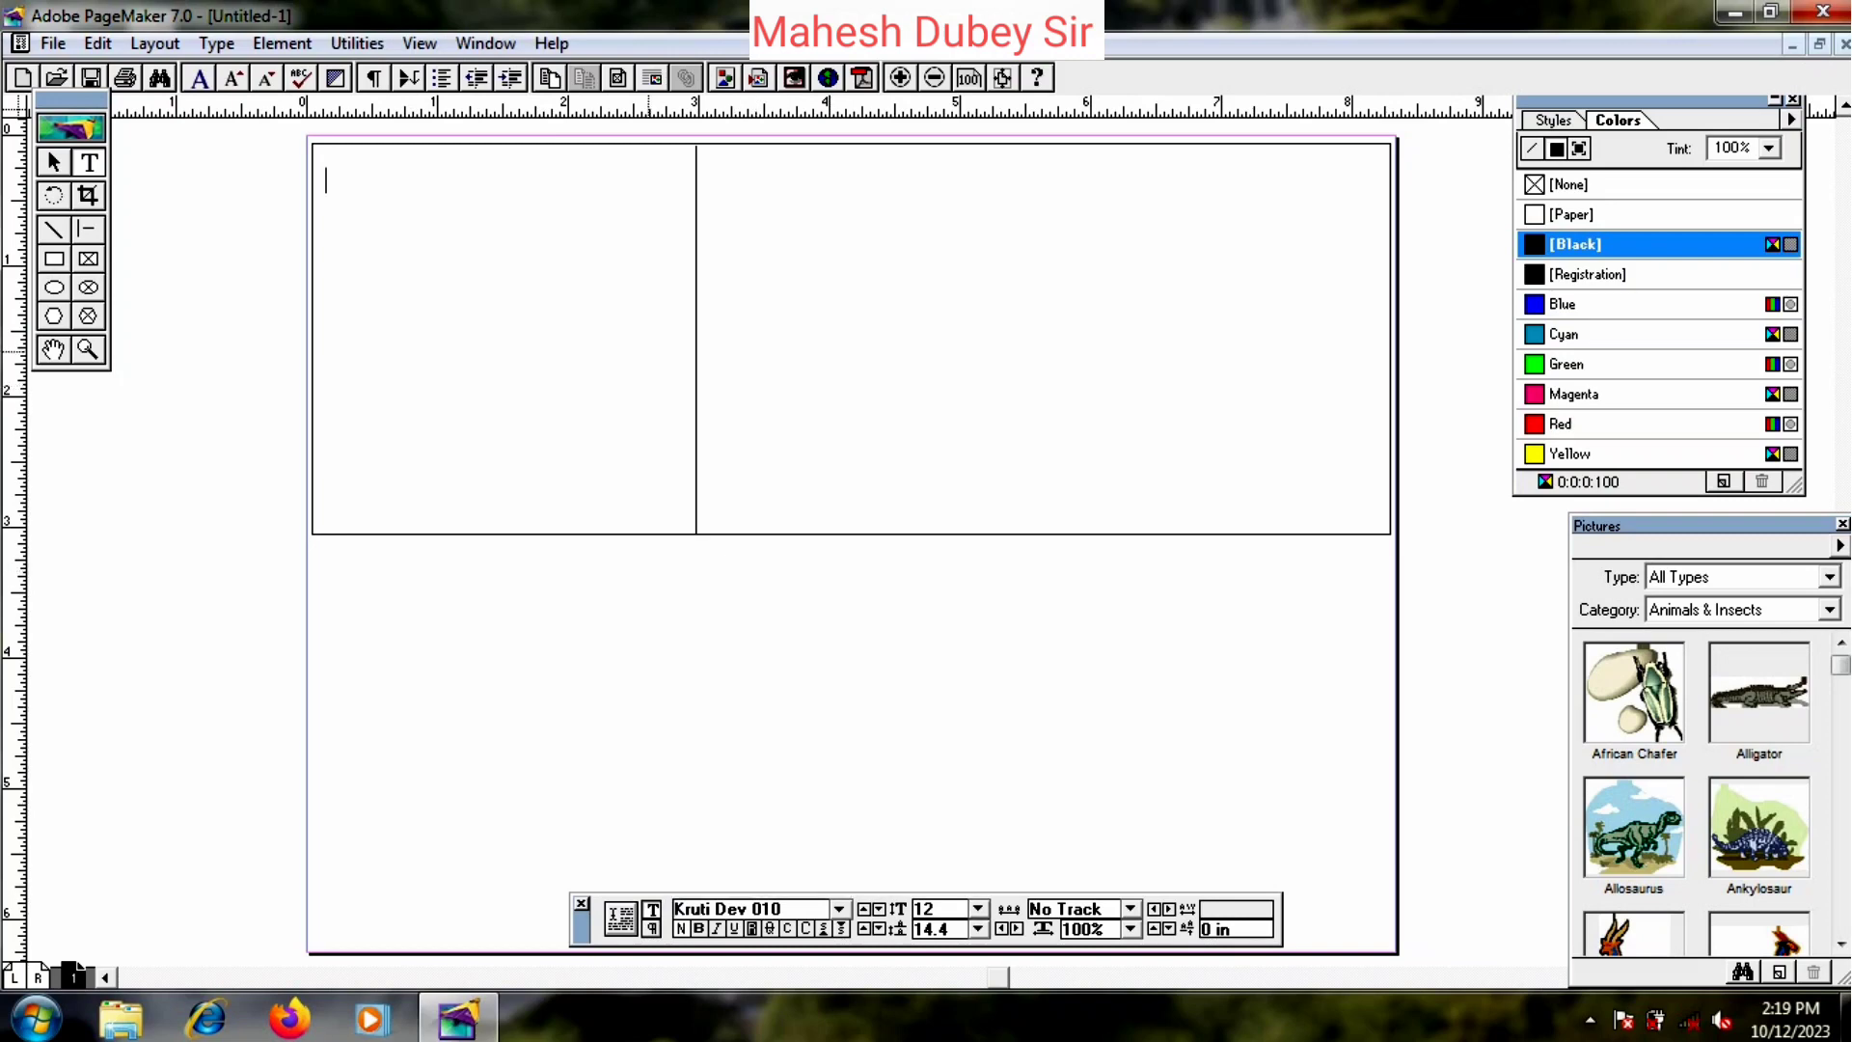
text(v)
key(BackSpace)
text(AA Jhx.k)
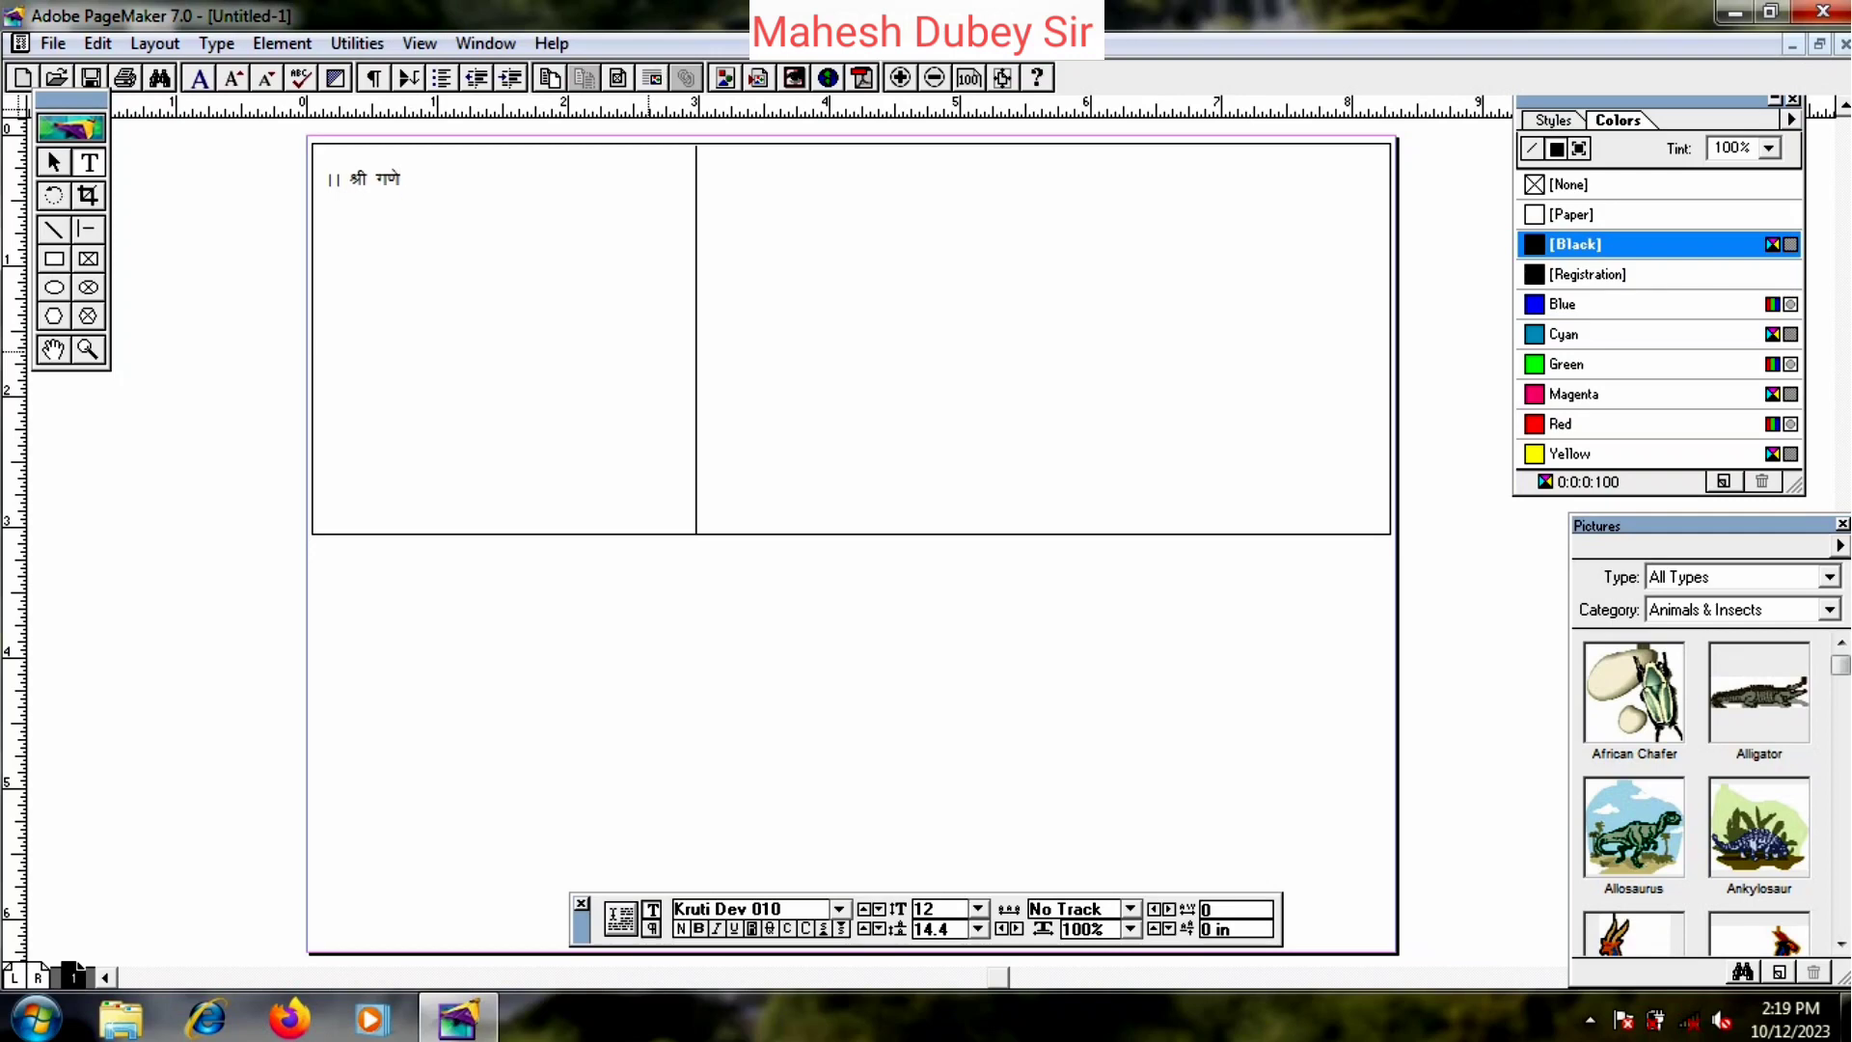
text(s'kk; ue% AA)
- Move the invocation block toward the centre of the left panel's top
click(54, 163)
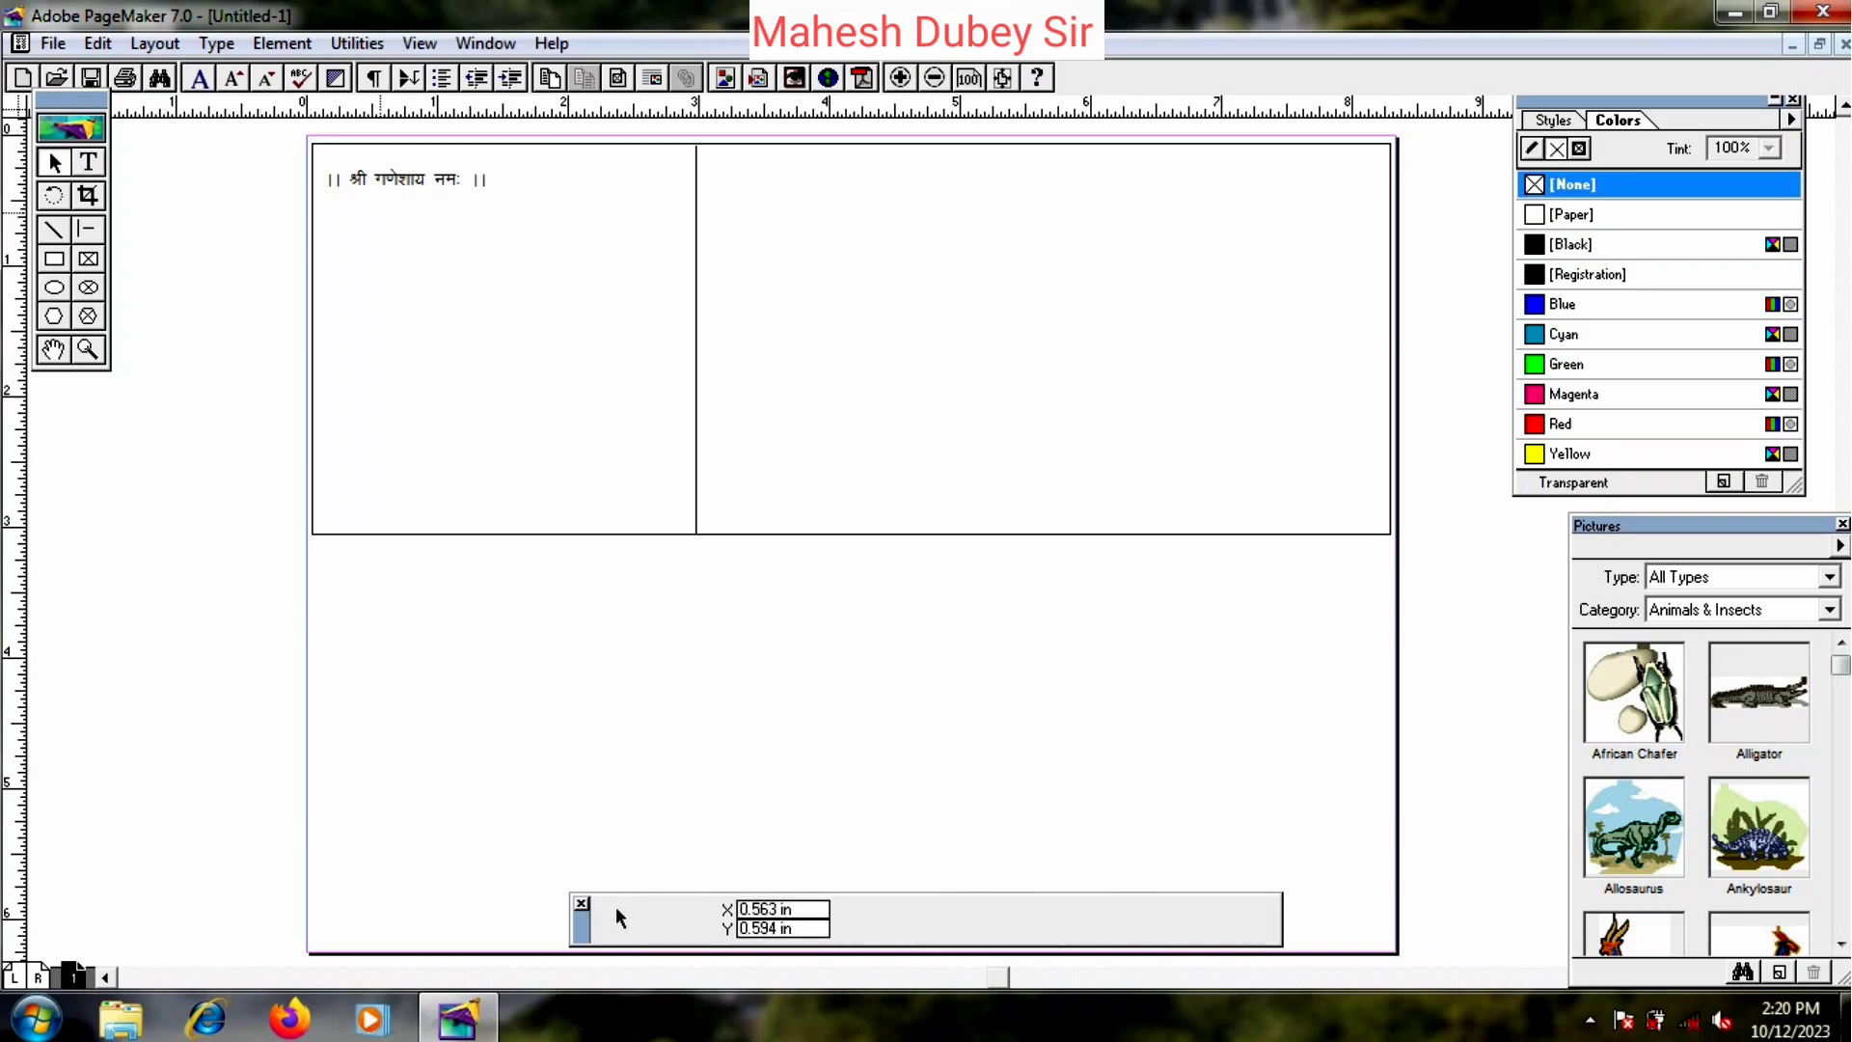
drag(405, 179, 531, 169)
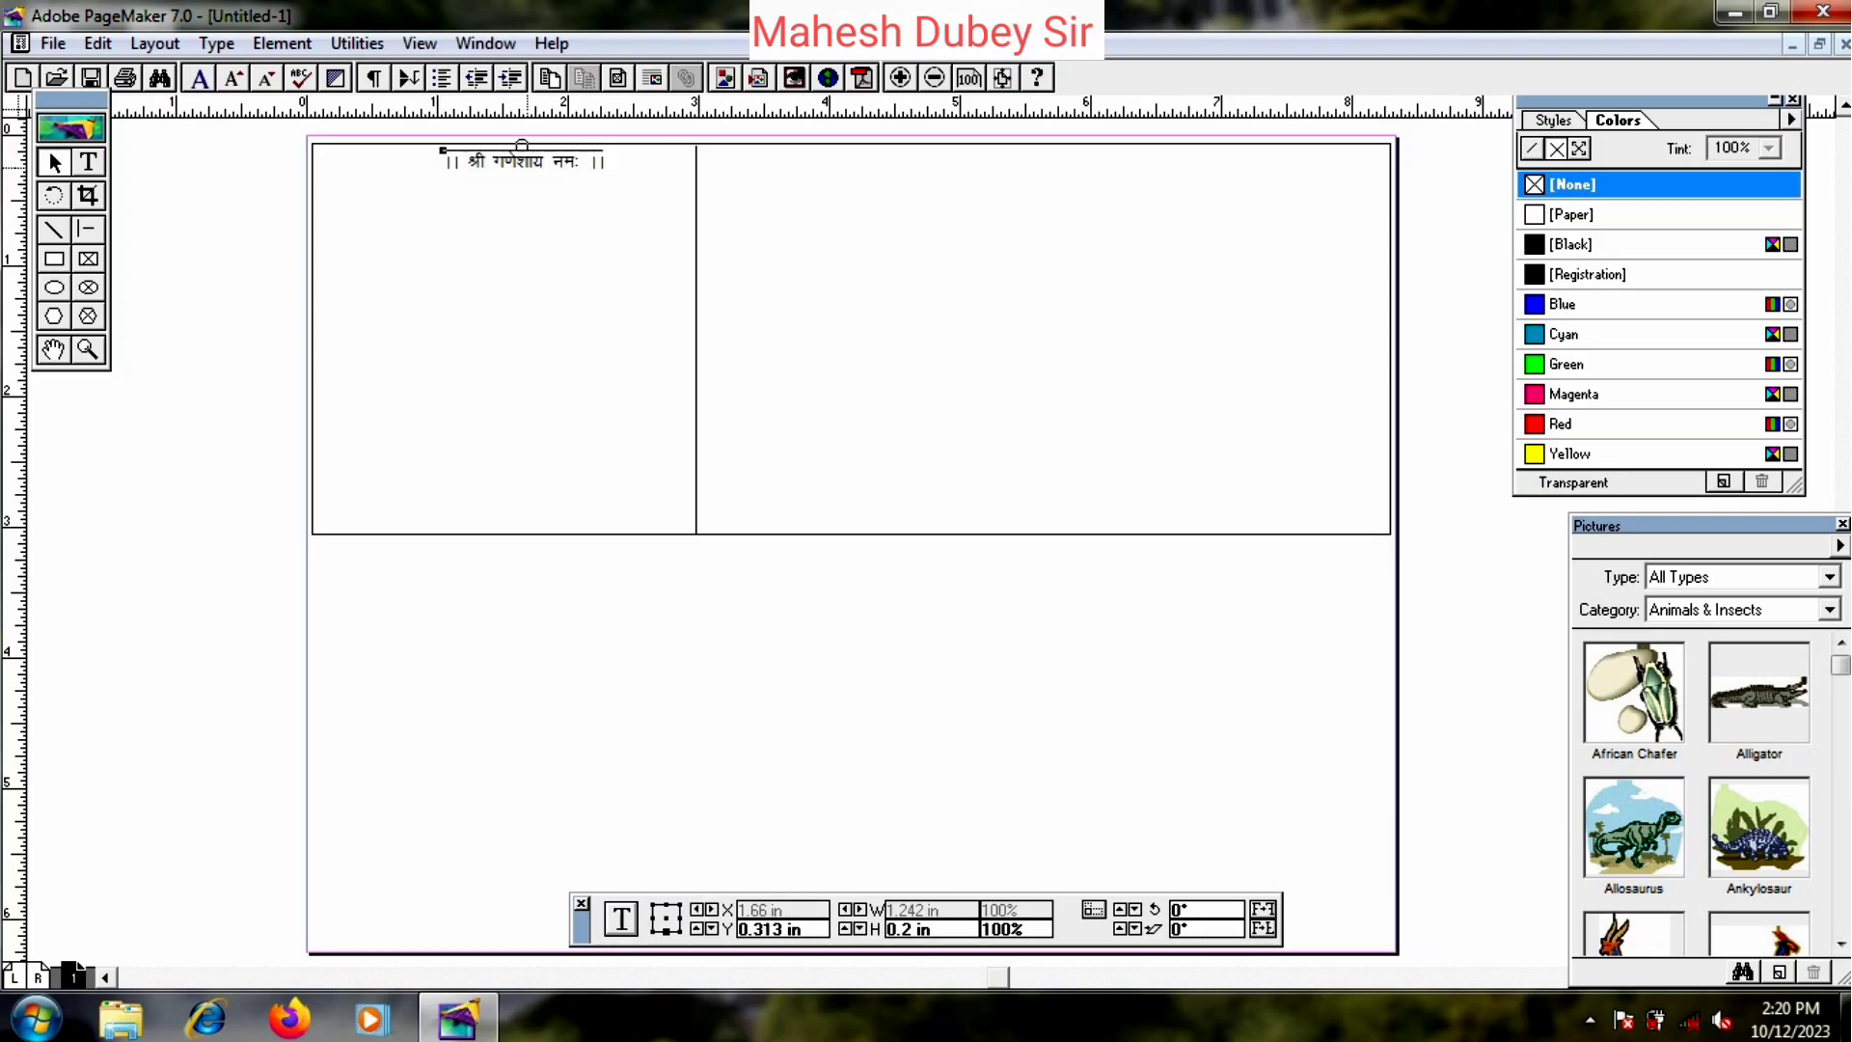
click(673, 354)
click(498, 162)
key(Down)
click(514, 246)
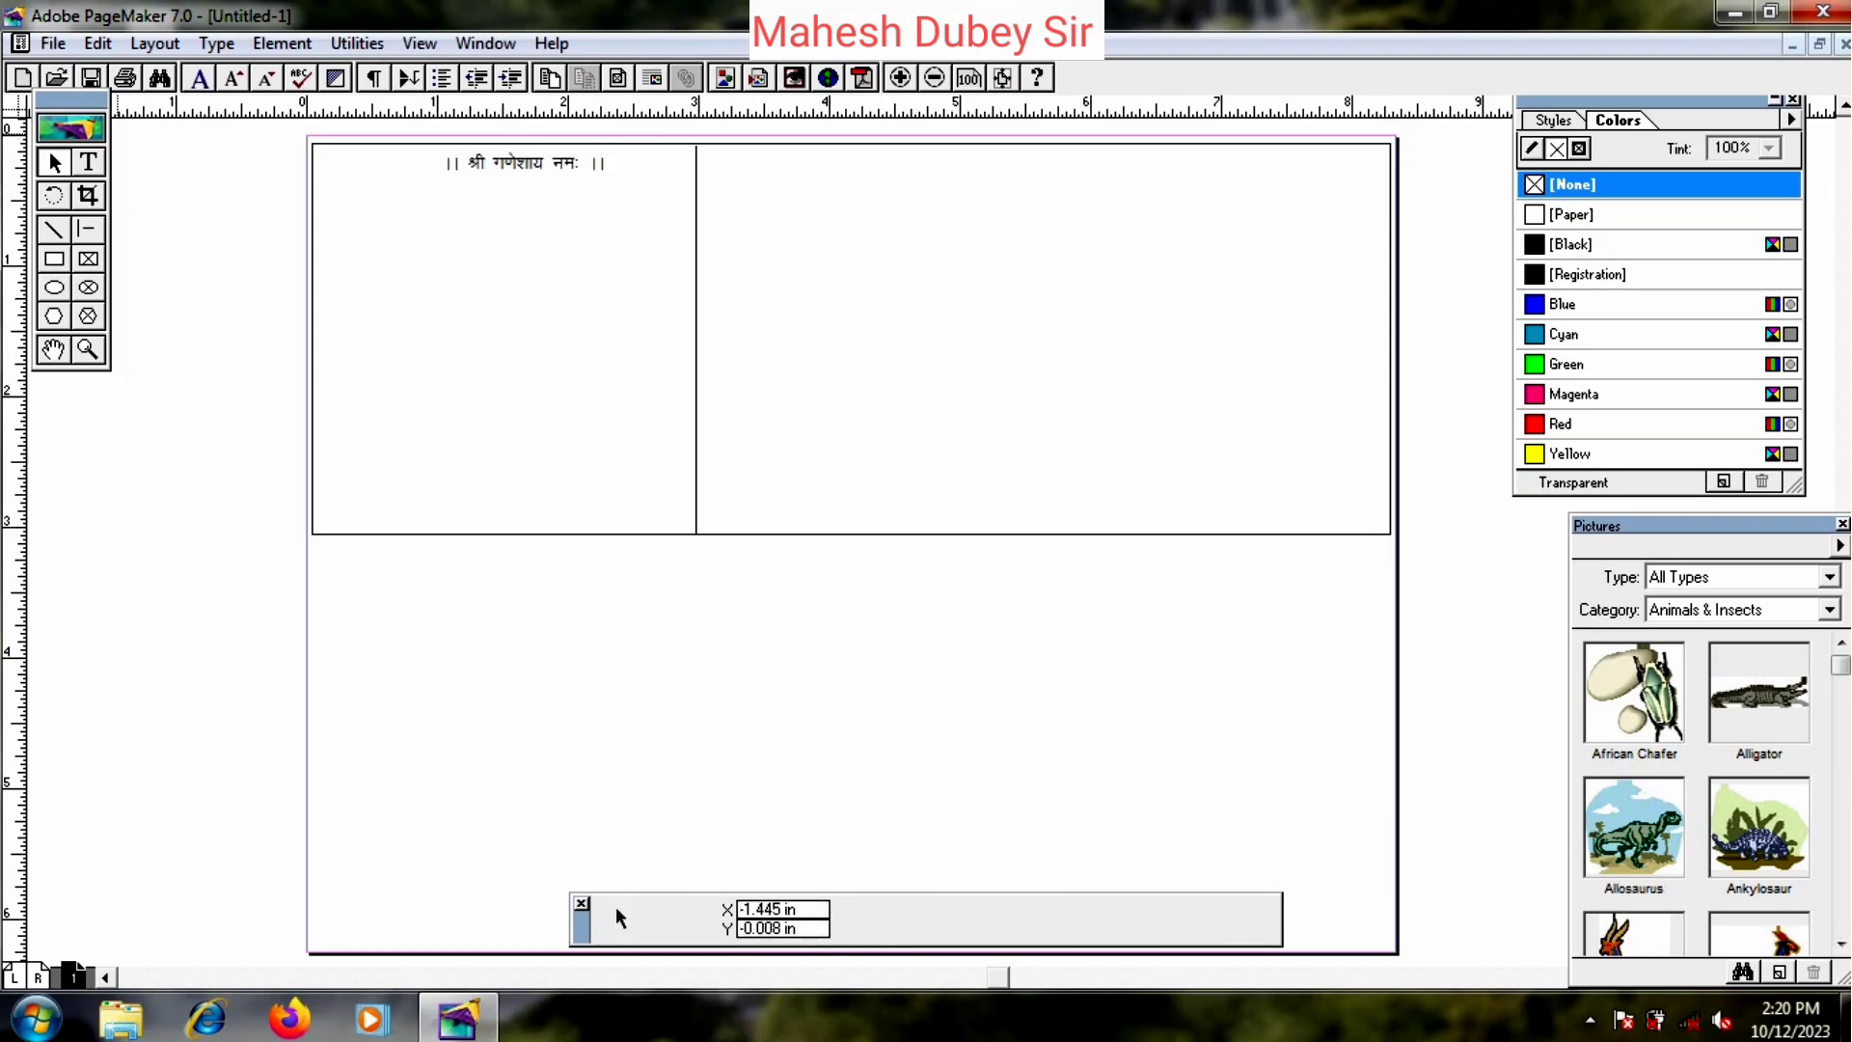
- Make the invocation bold and widen its block so it fits one line
double_click(459, 162)
key(ctrl+a)
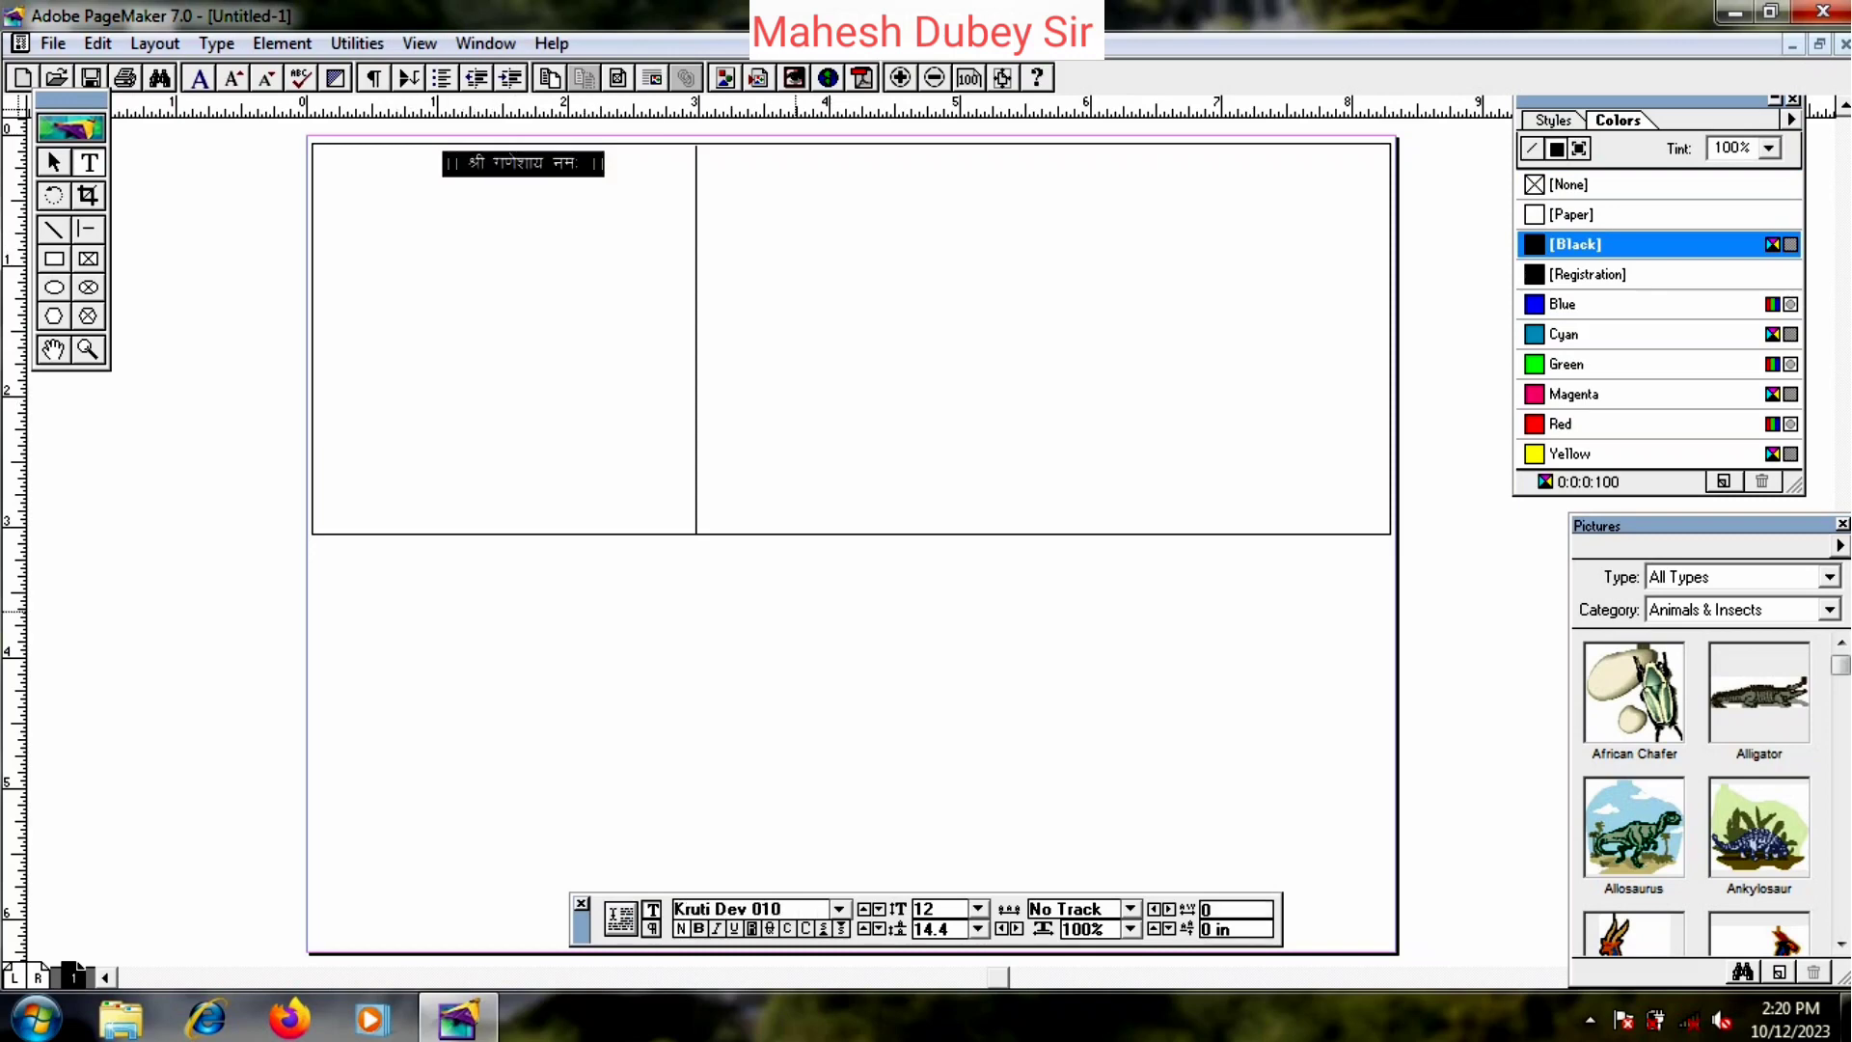
click(698, 928)
key(Escape)
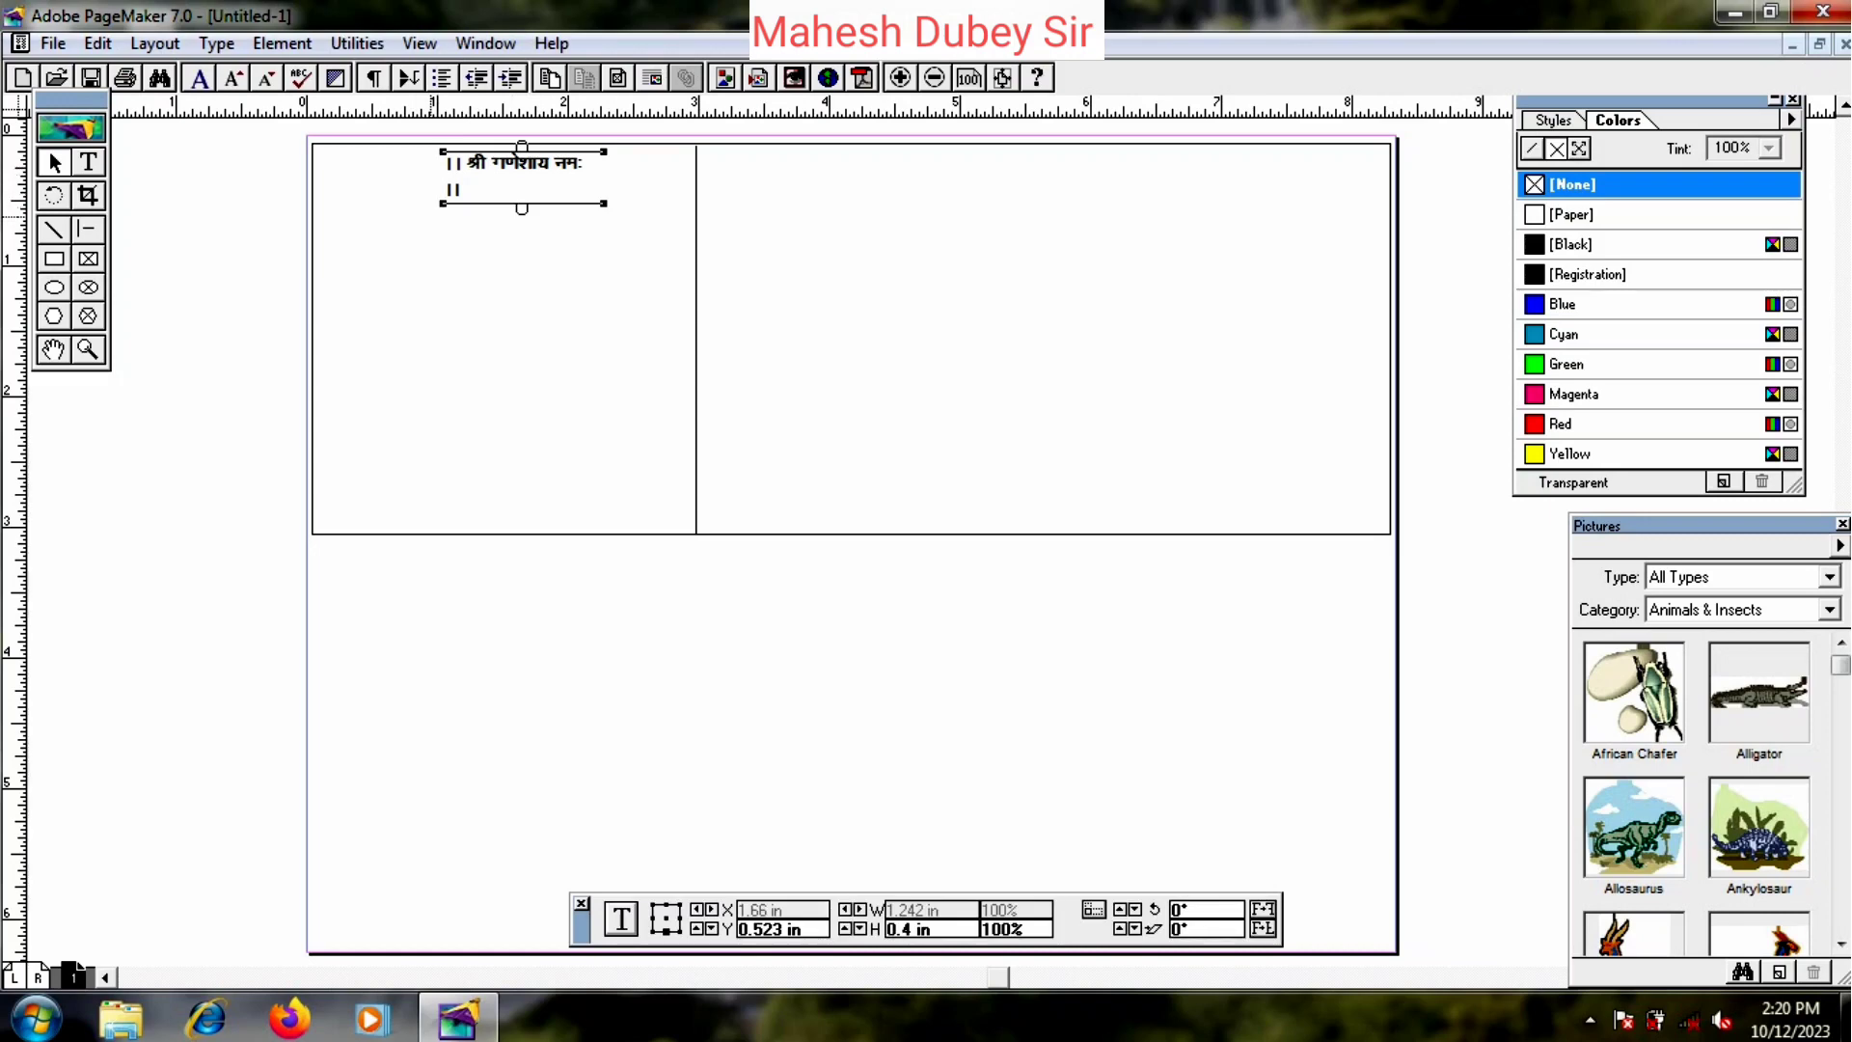
drag(443, 203, 416, 203)
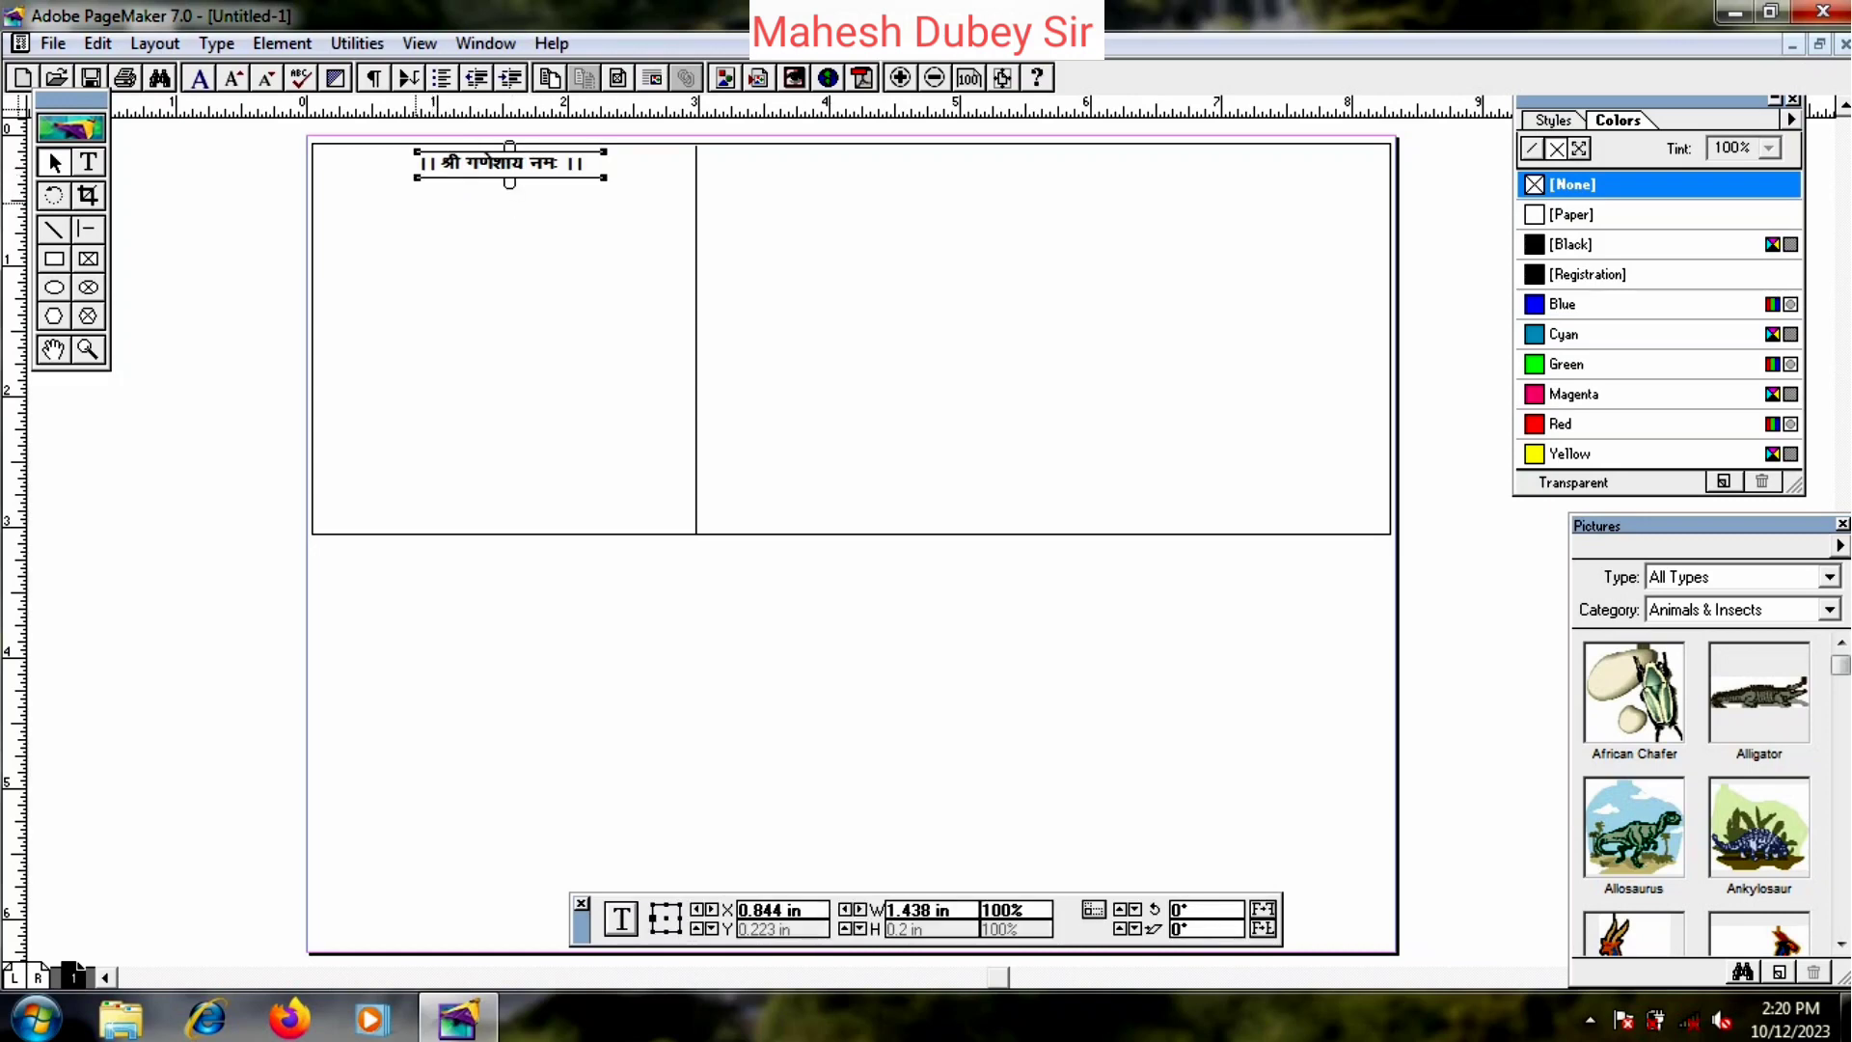
click(481, 226)
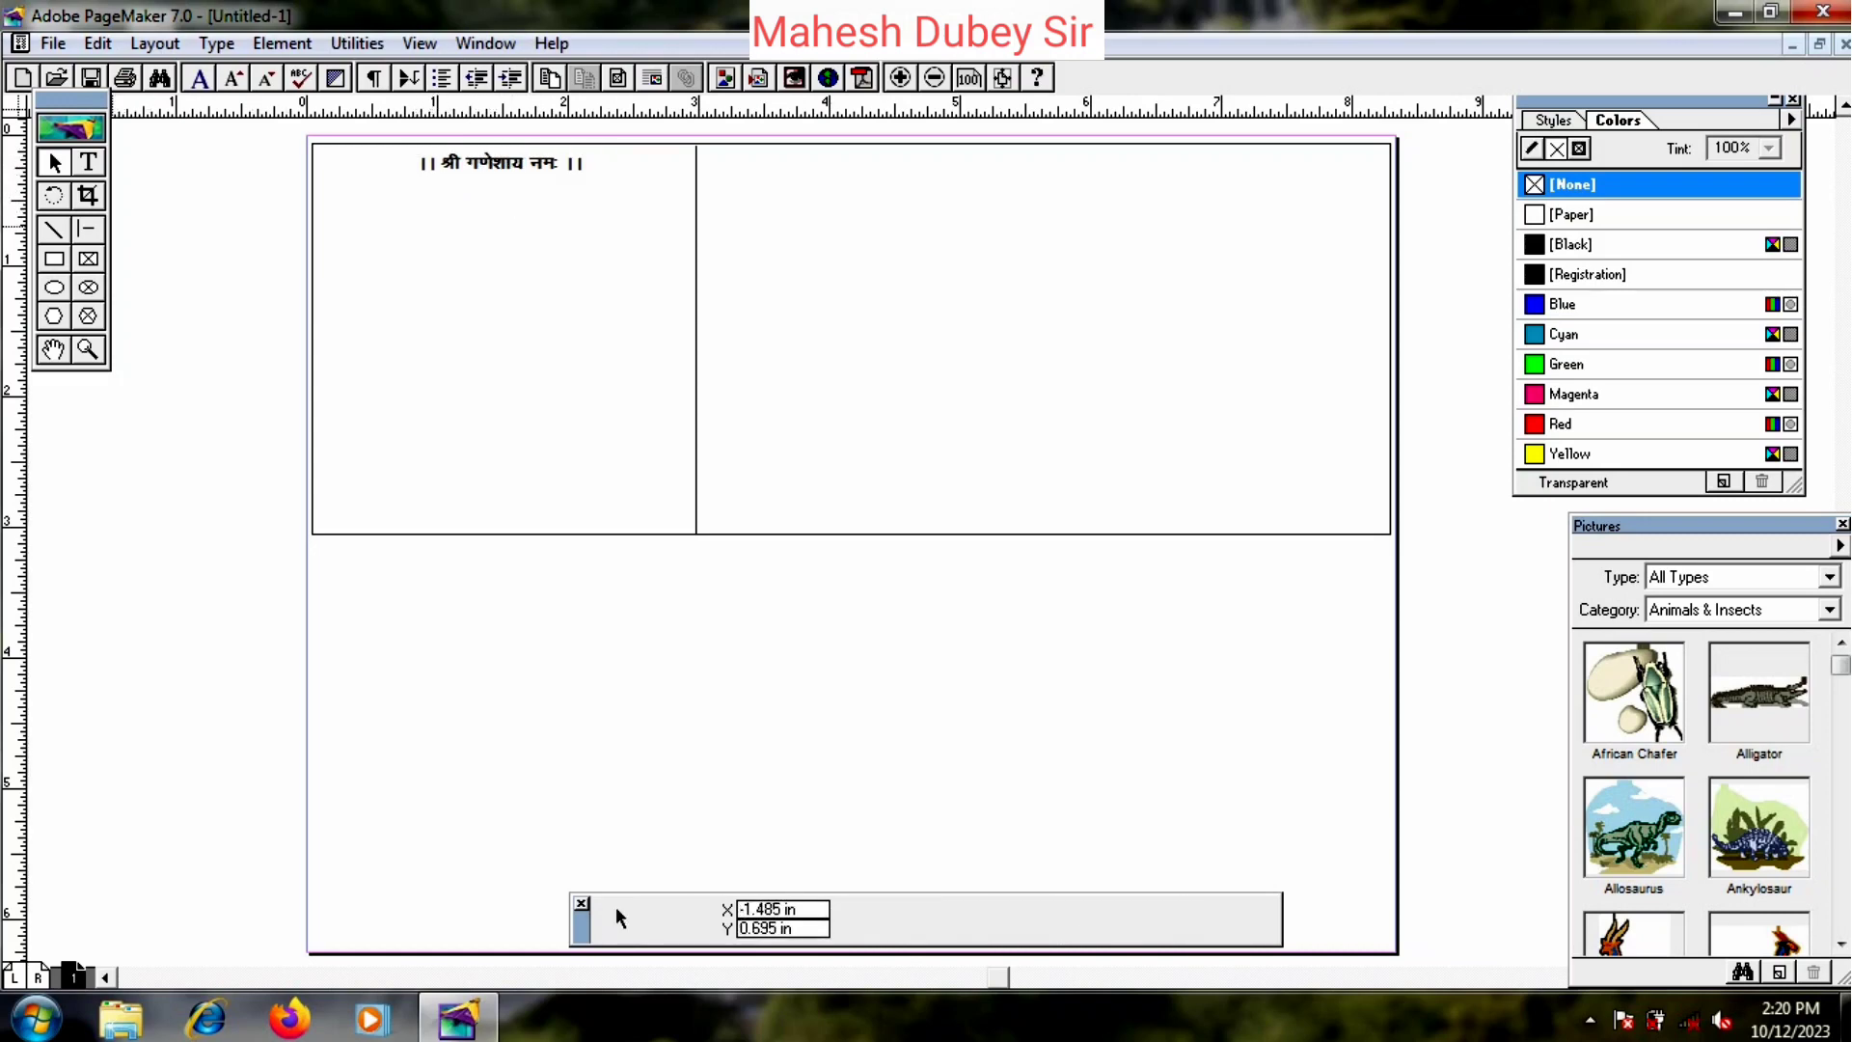
click(87, 162)
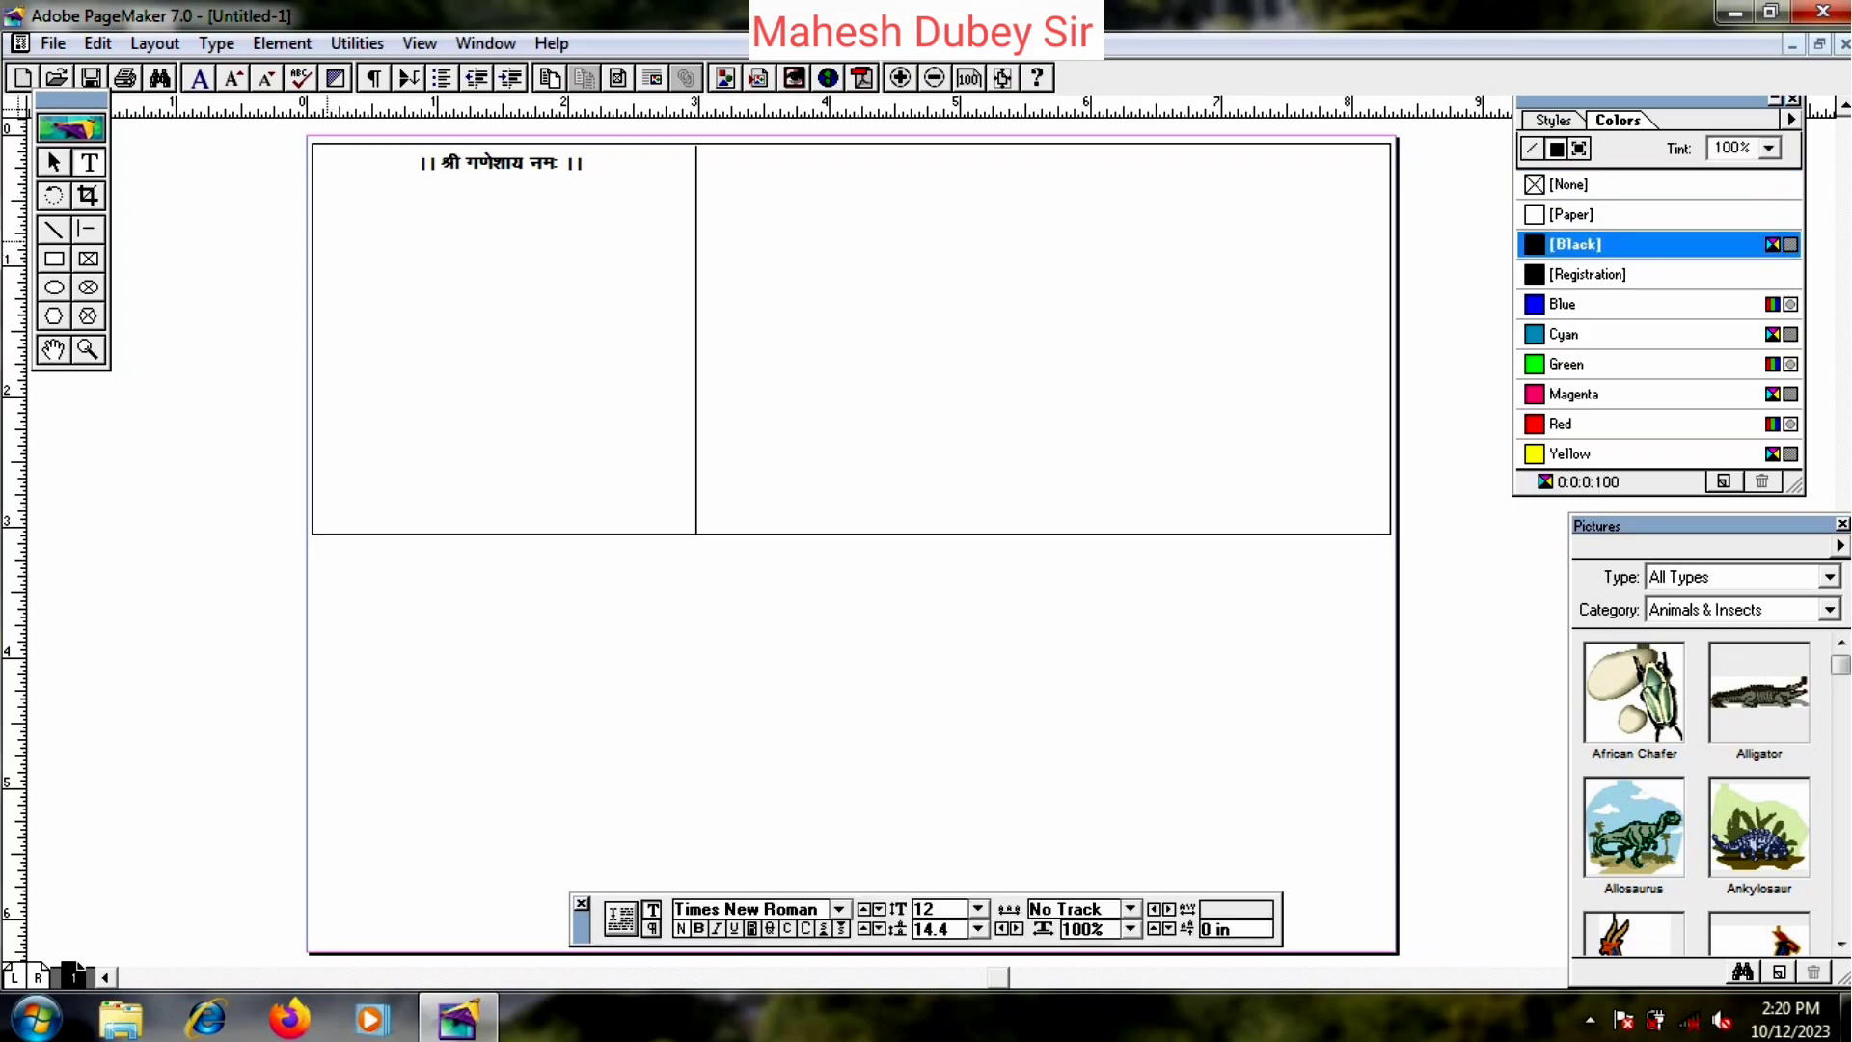
- In a new Kruti Dev 010 frame below the invocation, type the couplet वक्रतुण्ड महाकाय… सर्व कार्येषु सर्वदा।।
drag(332, 212, 665, 287)
click(839, 909)
text(k)
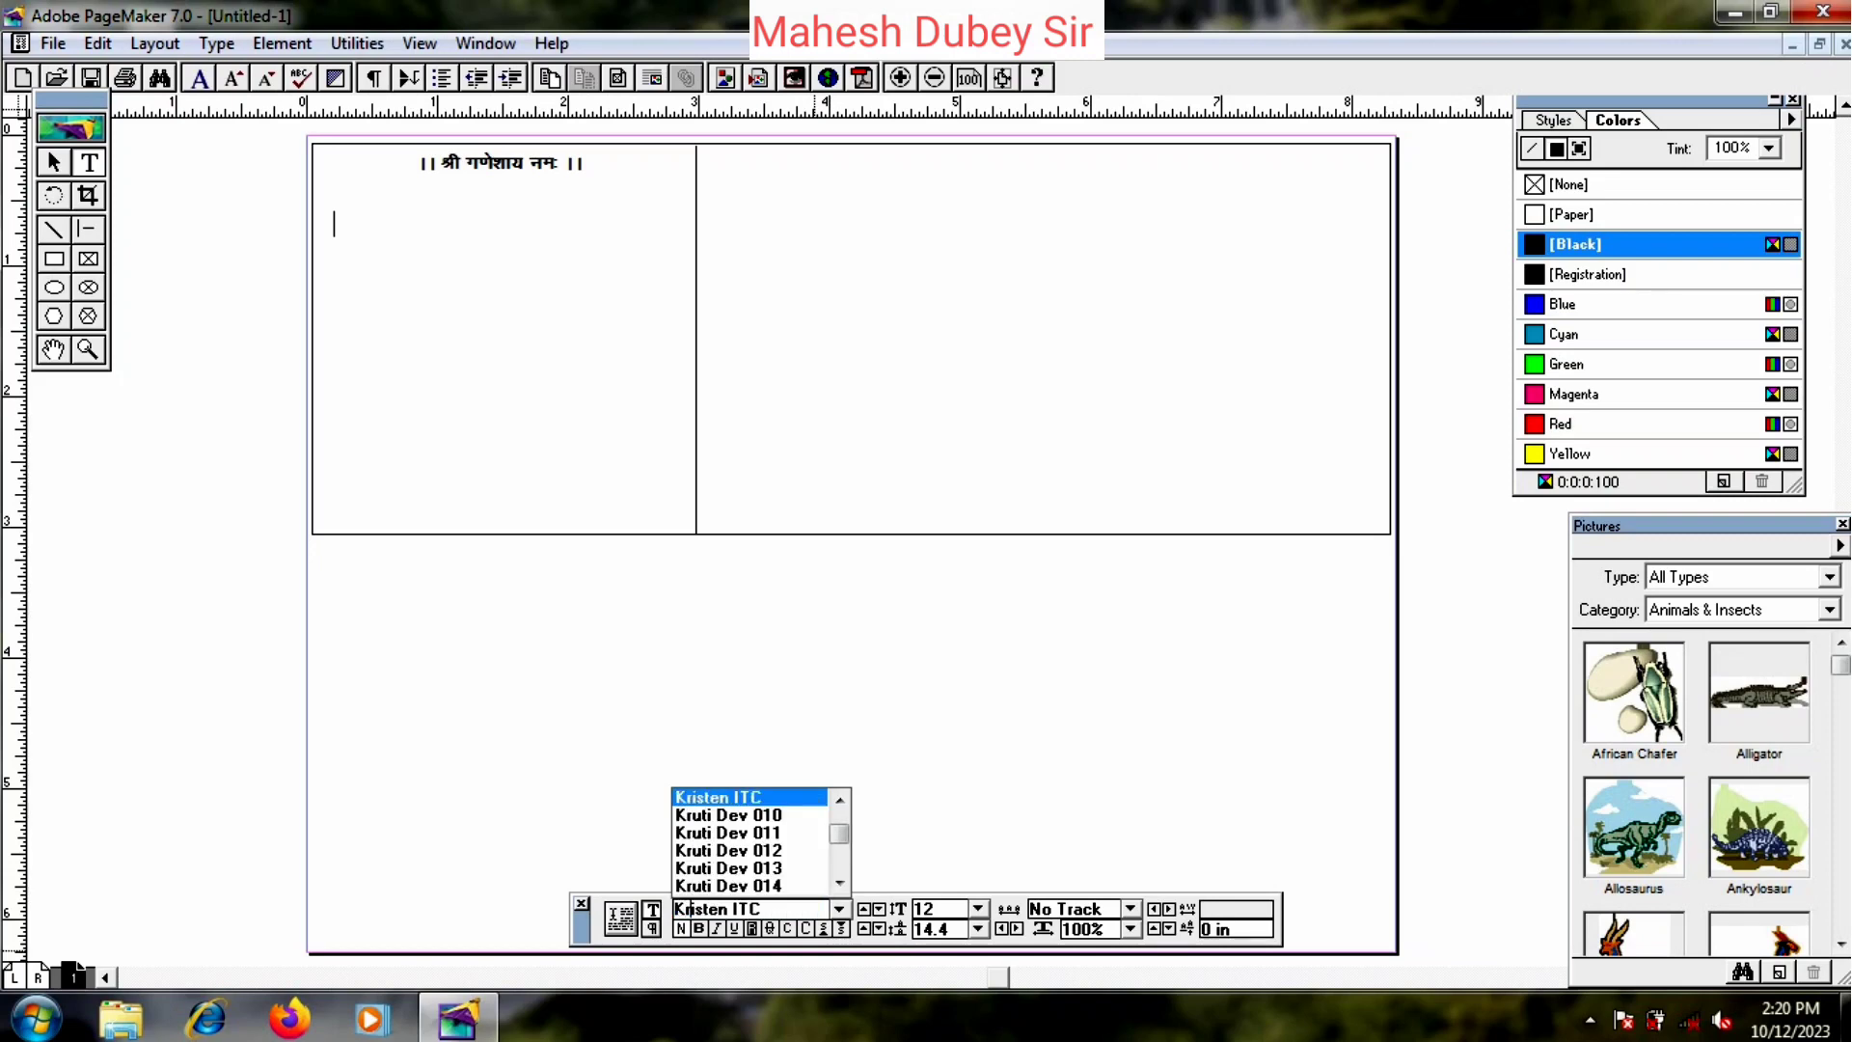
key(Return)
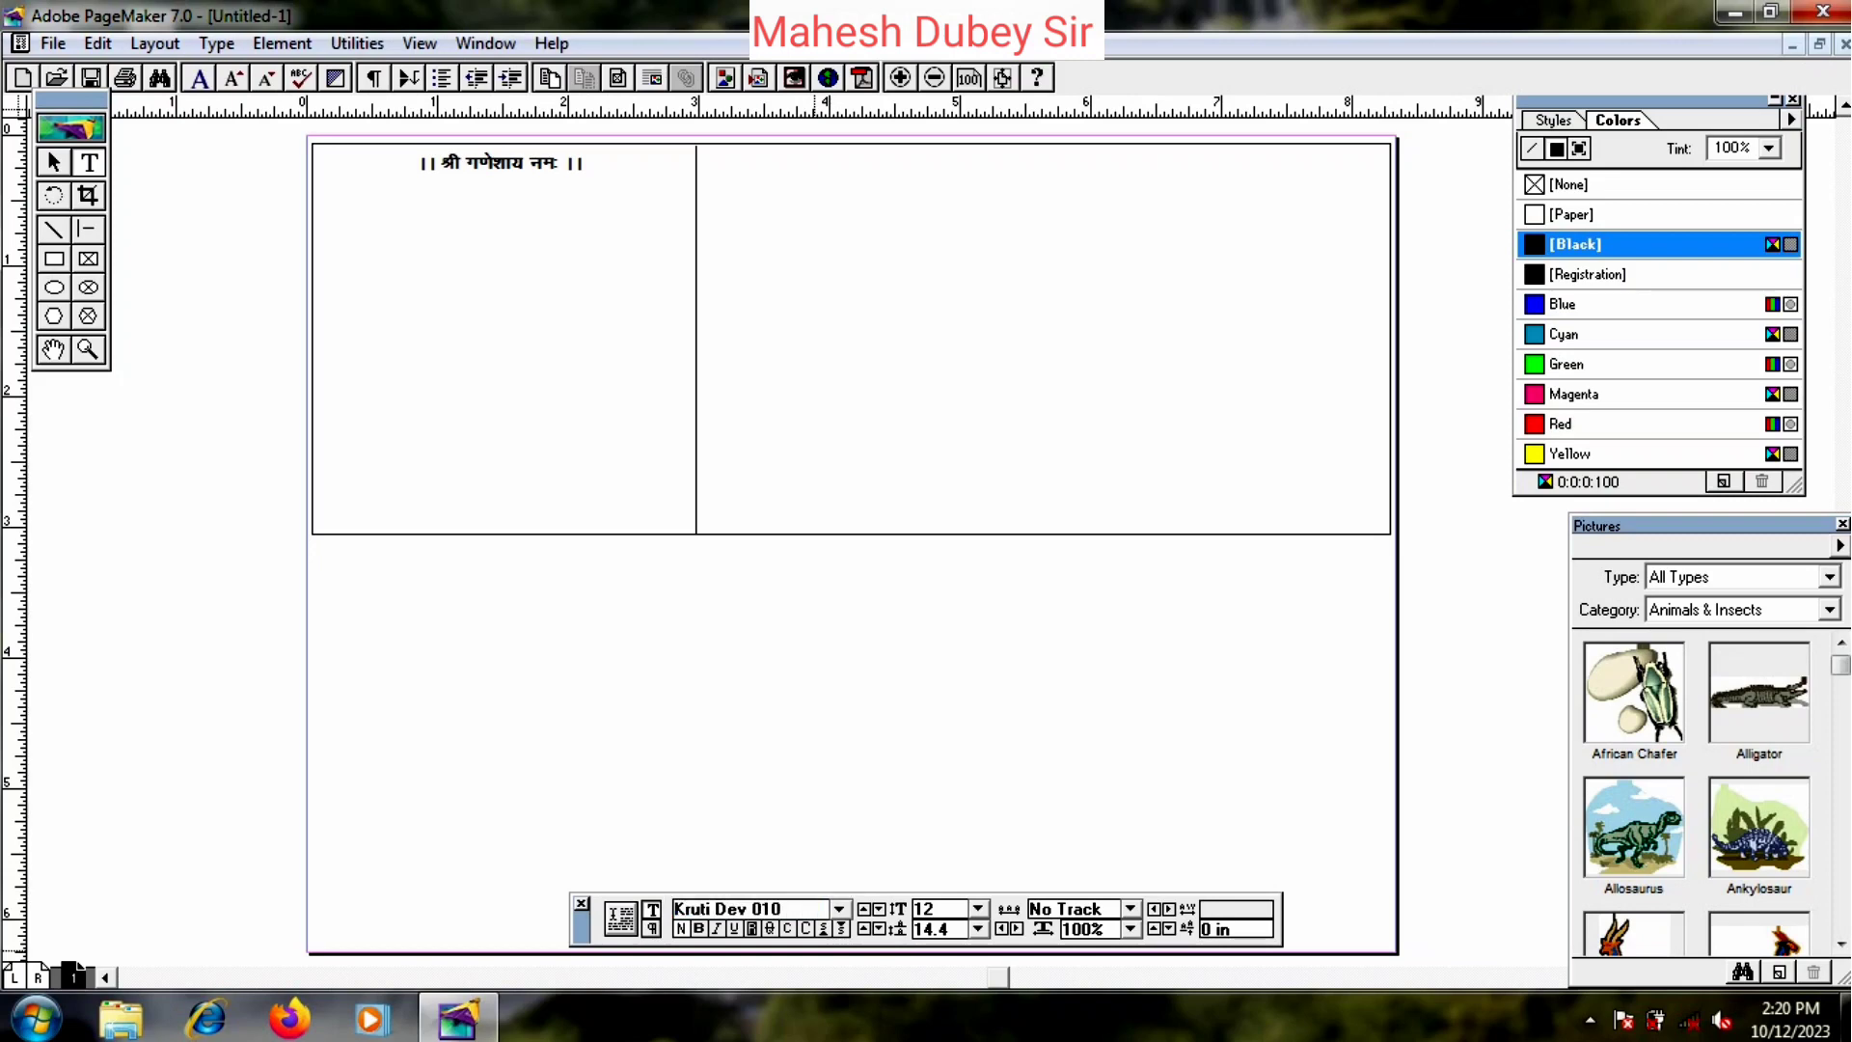
text(odzrq.M egk)
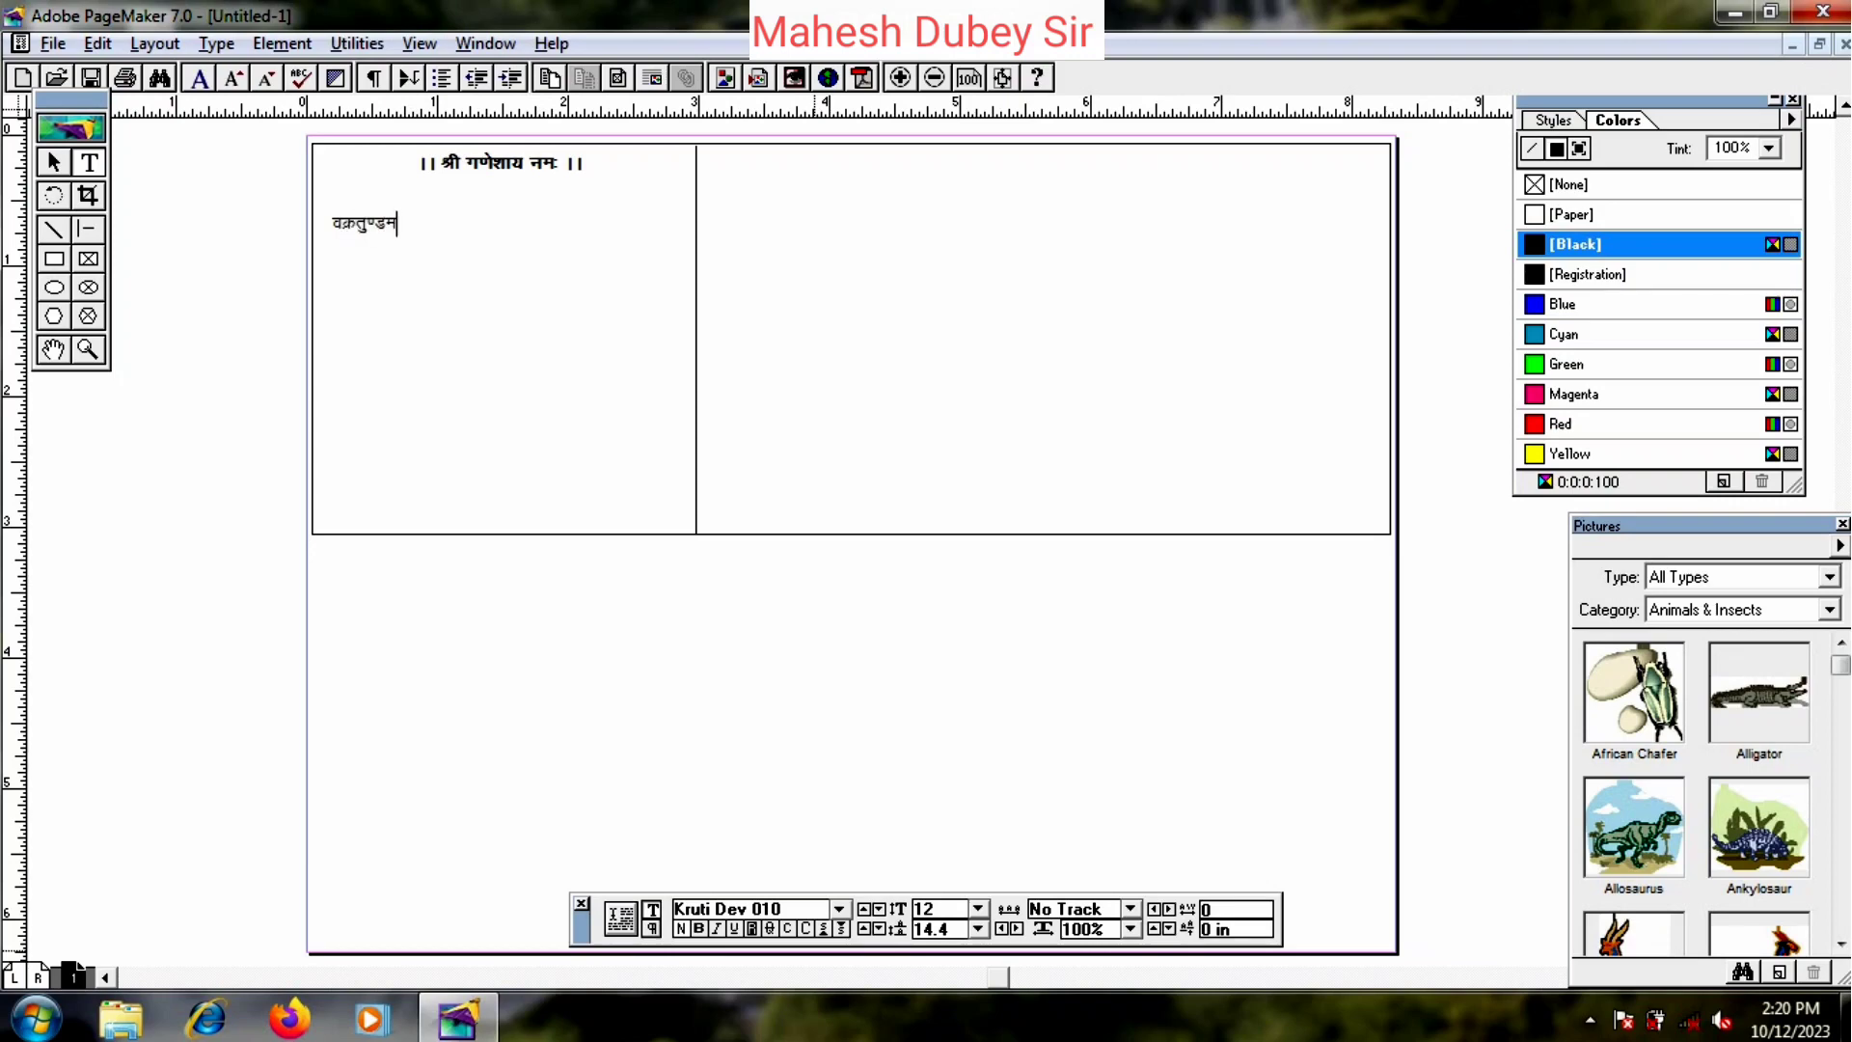
text(dk; lw;Z dksfV le)
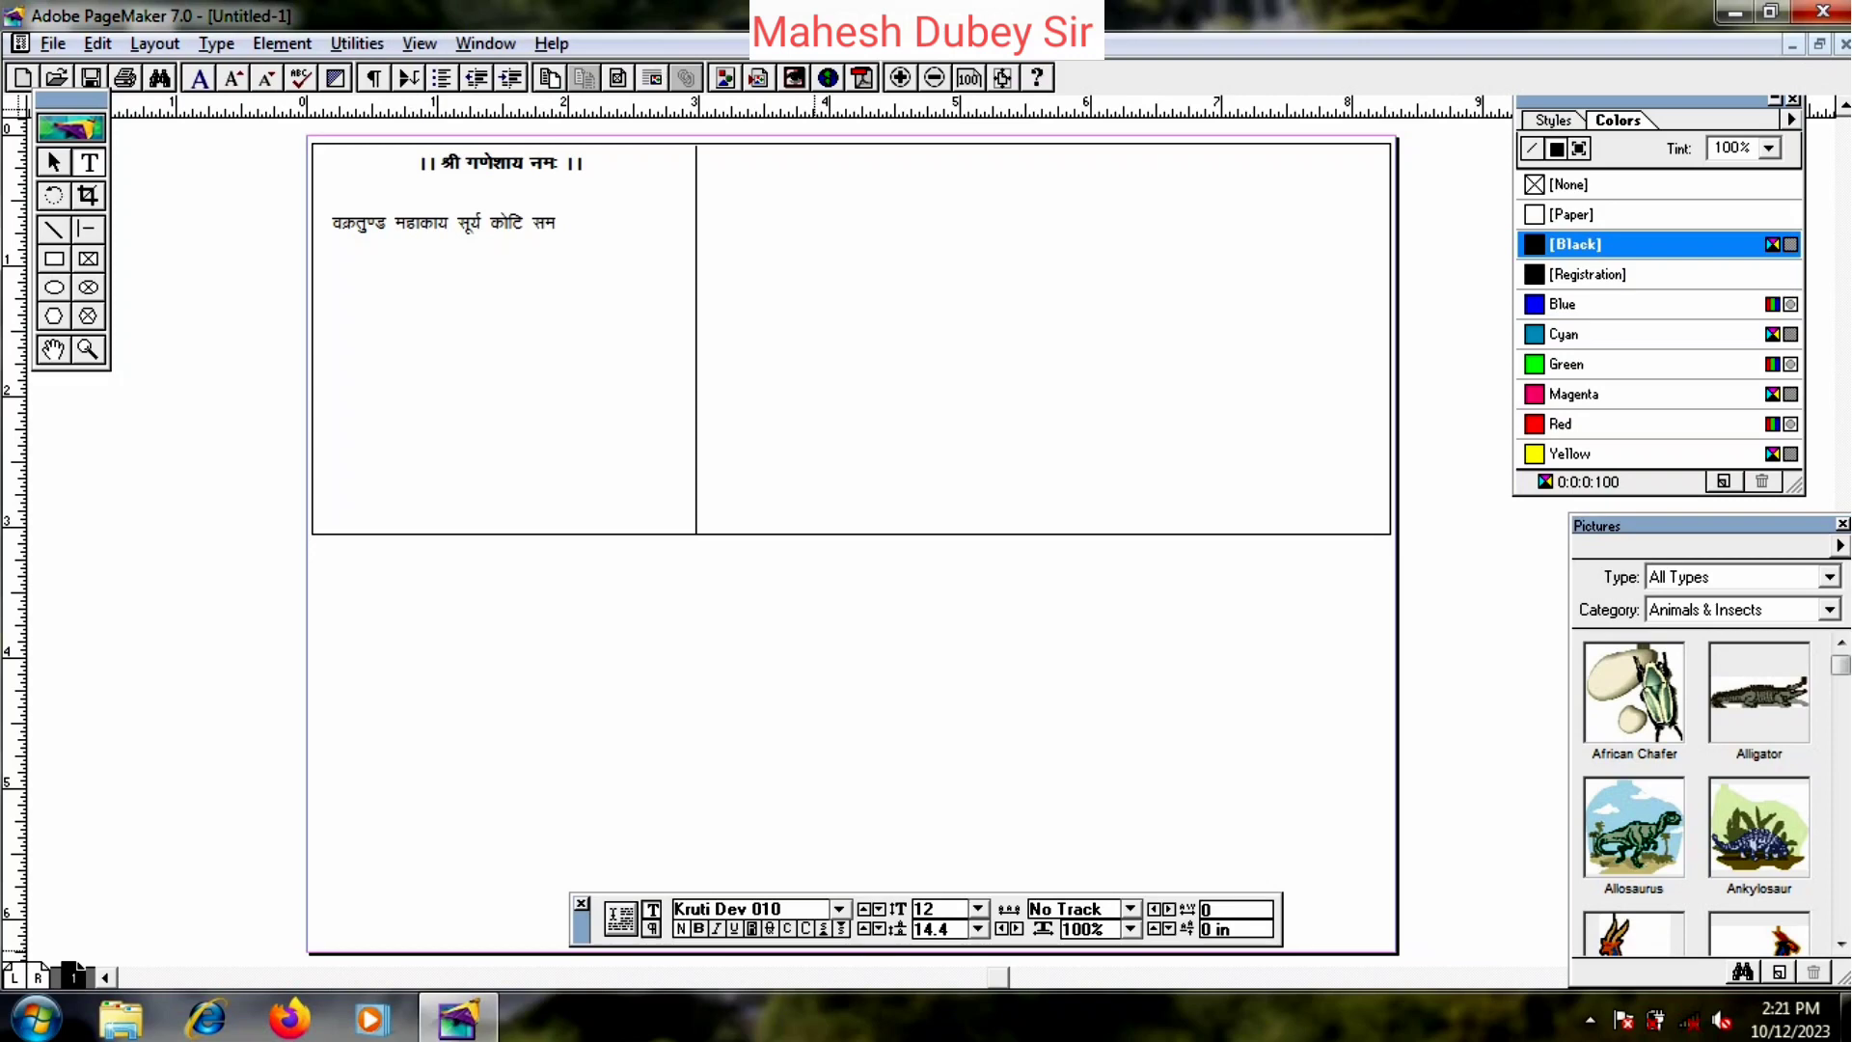
text(izHk)
text(fuo)
key(BackSpace)
text(Zfo?ue~ dq#e)
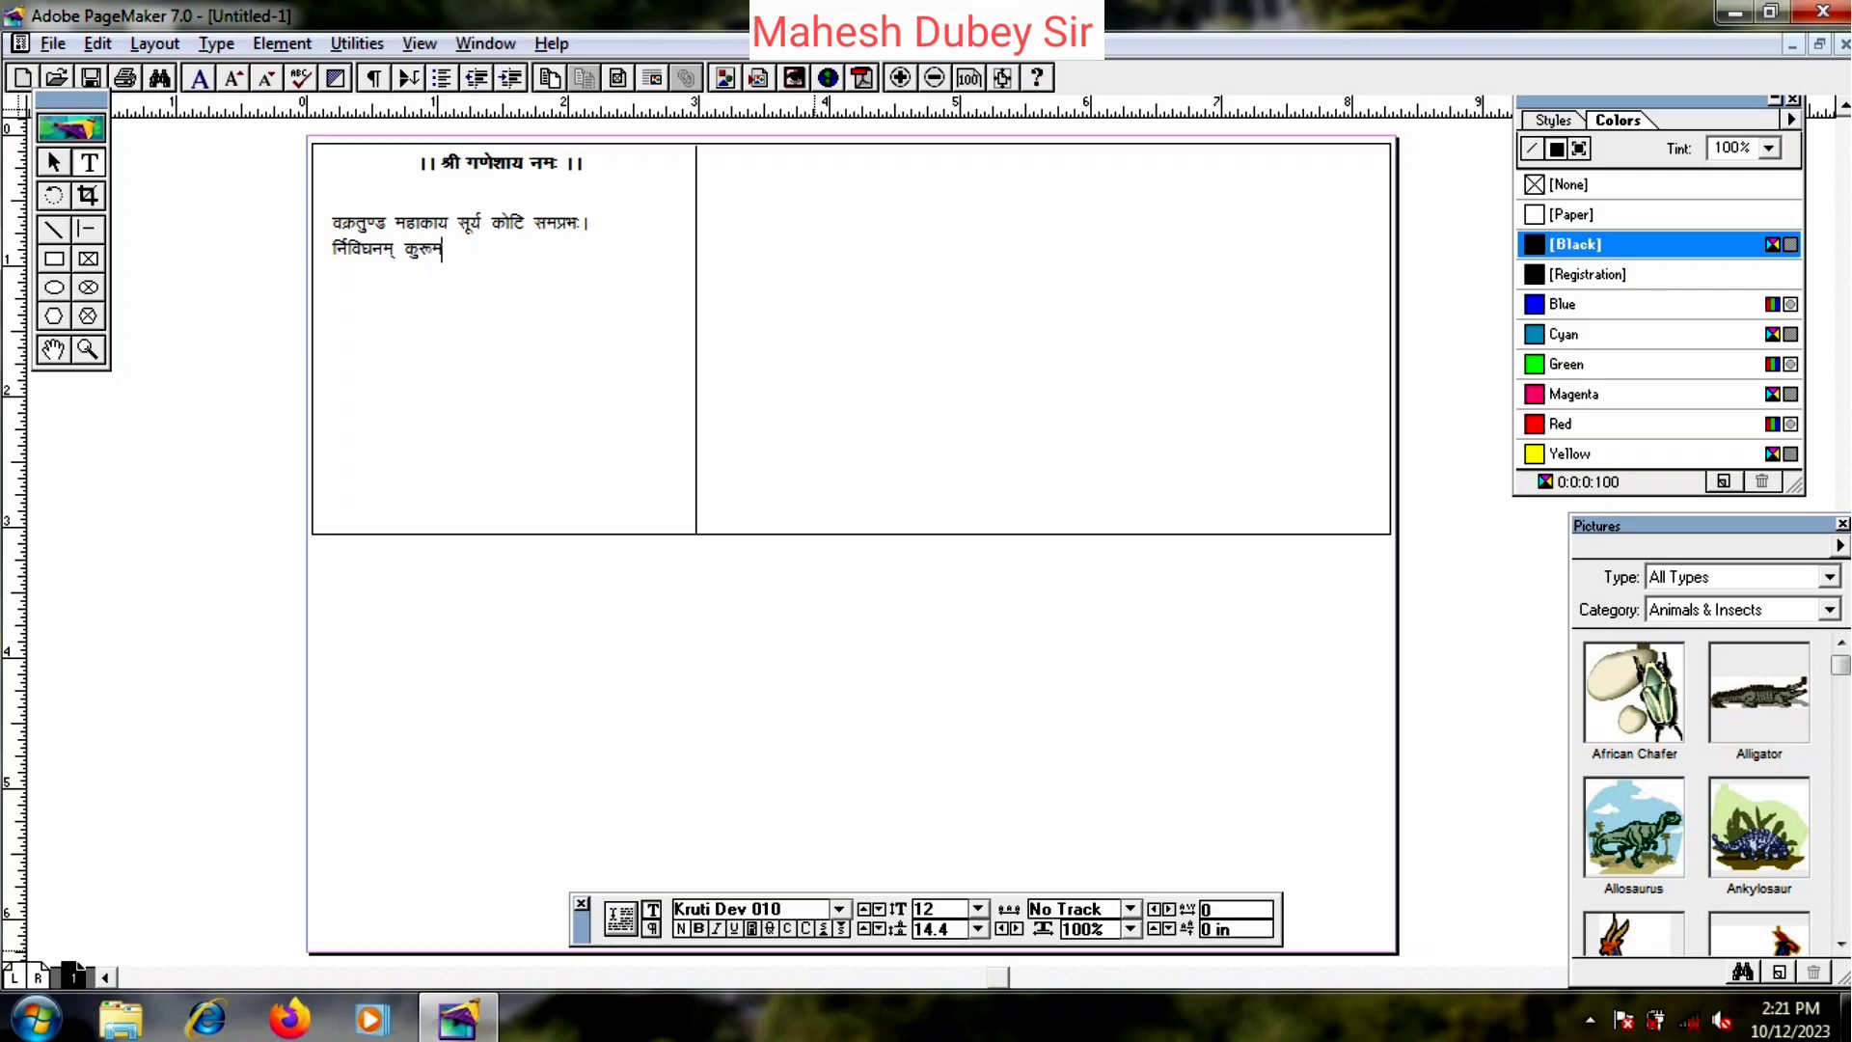
text(snso loZ dk;lq loZnk)
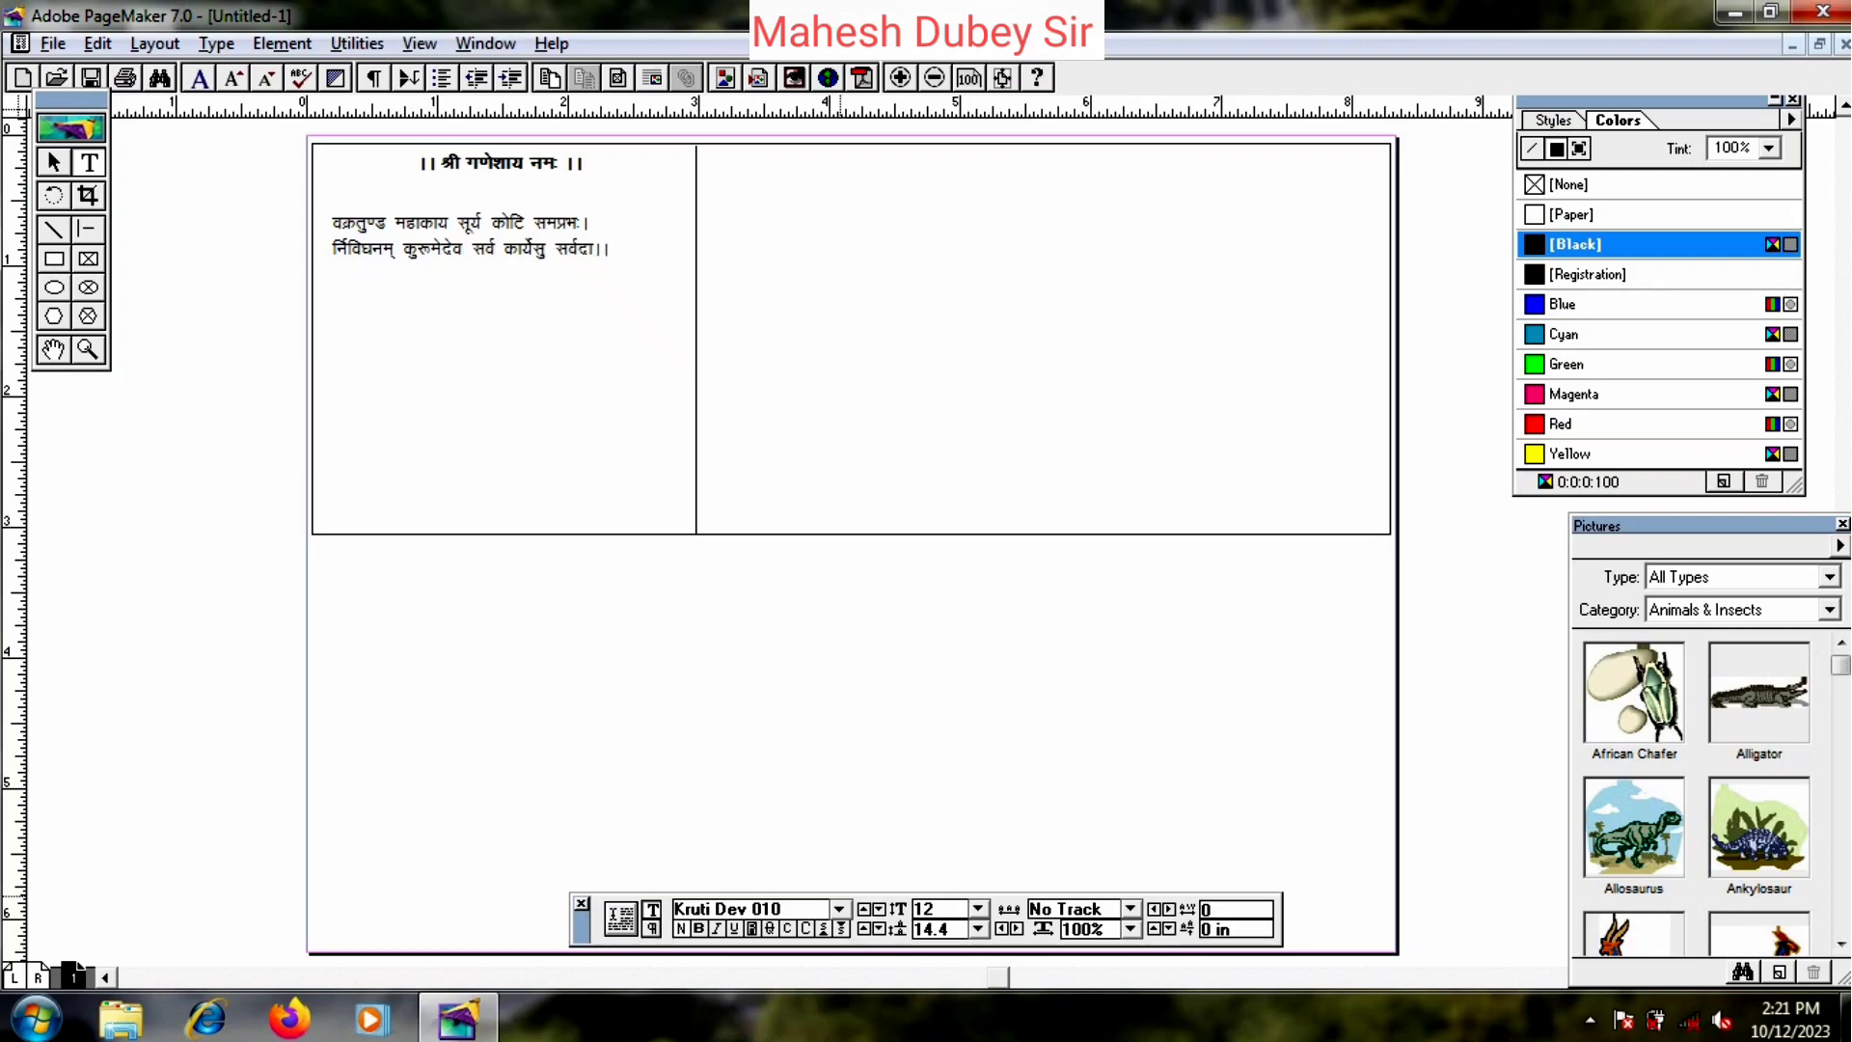
key(ctrl+a)
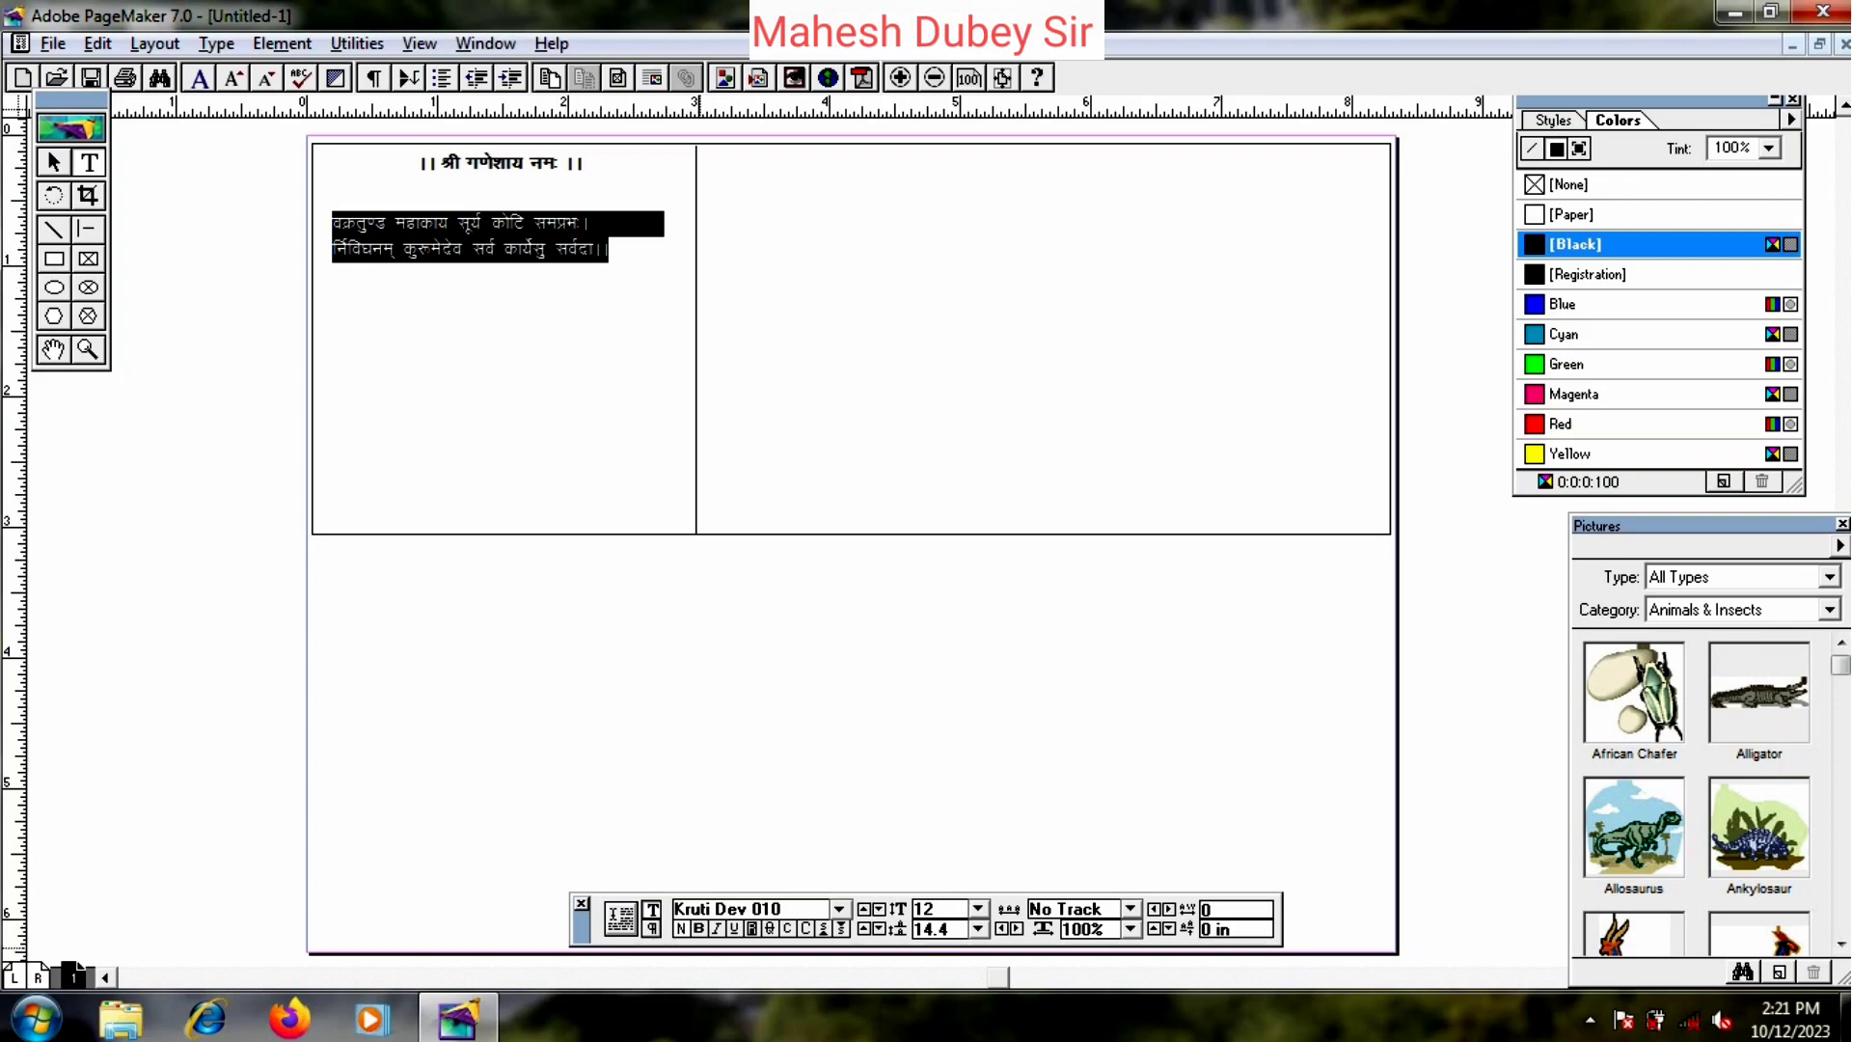
- Centre-align both lines of the couplet
key(ctrl+shift+grave)
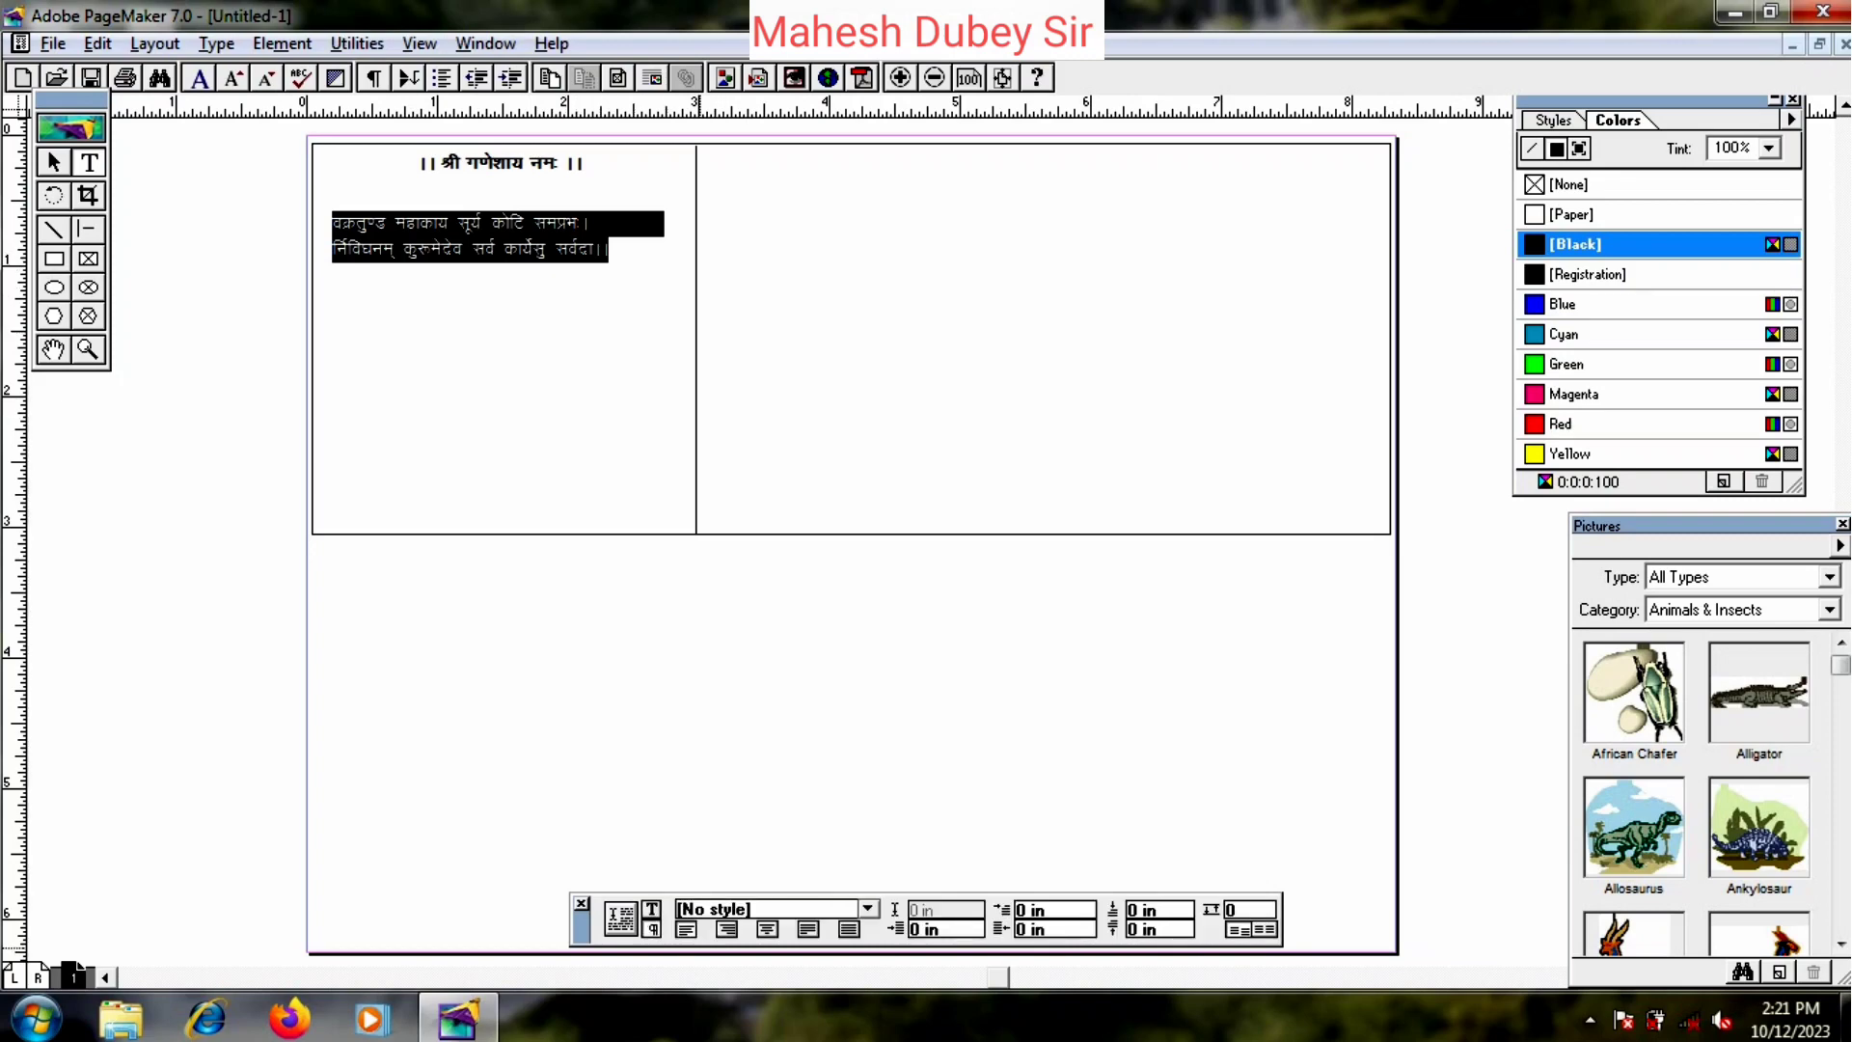
key(ctrl+shift+c)
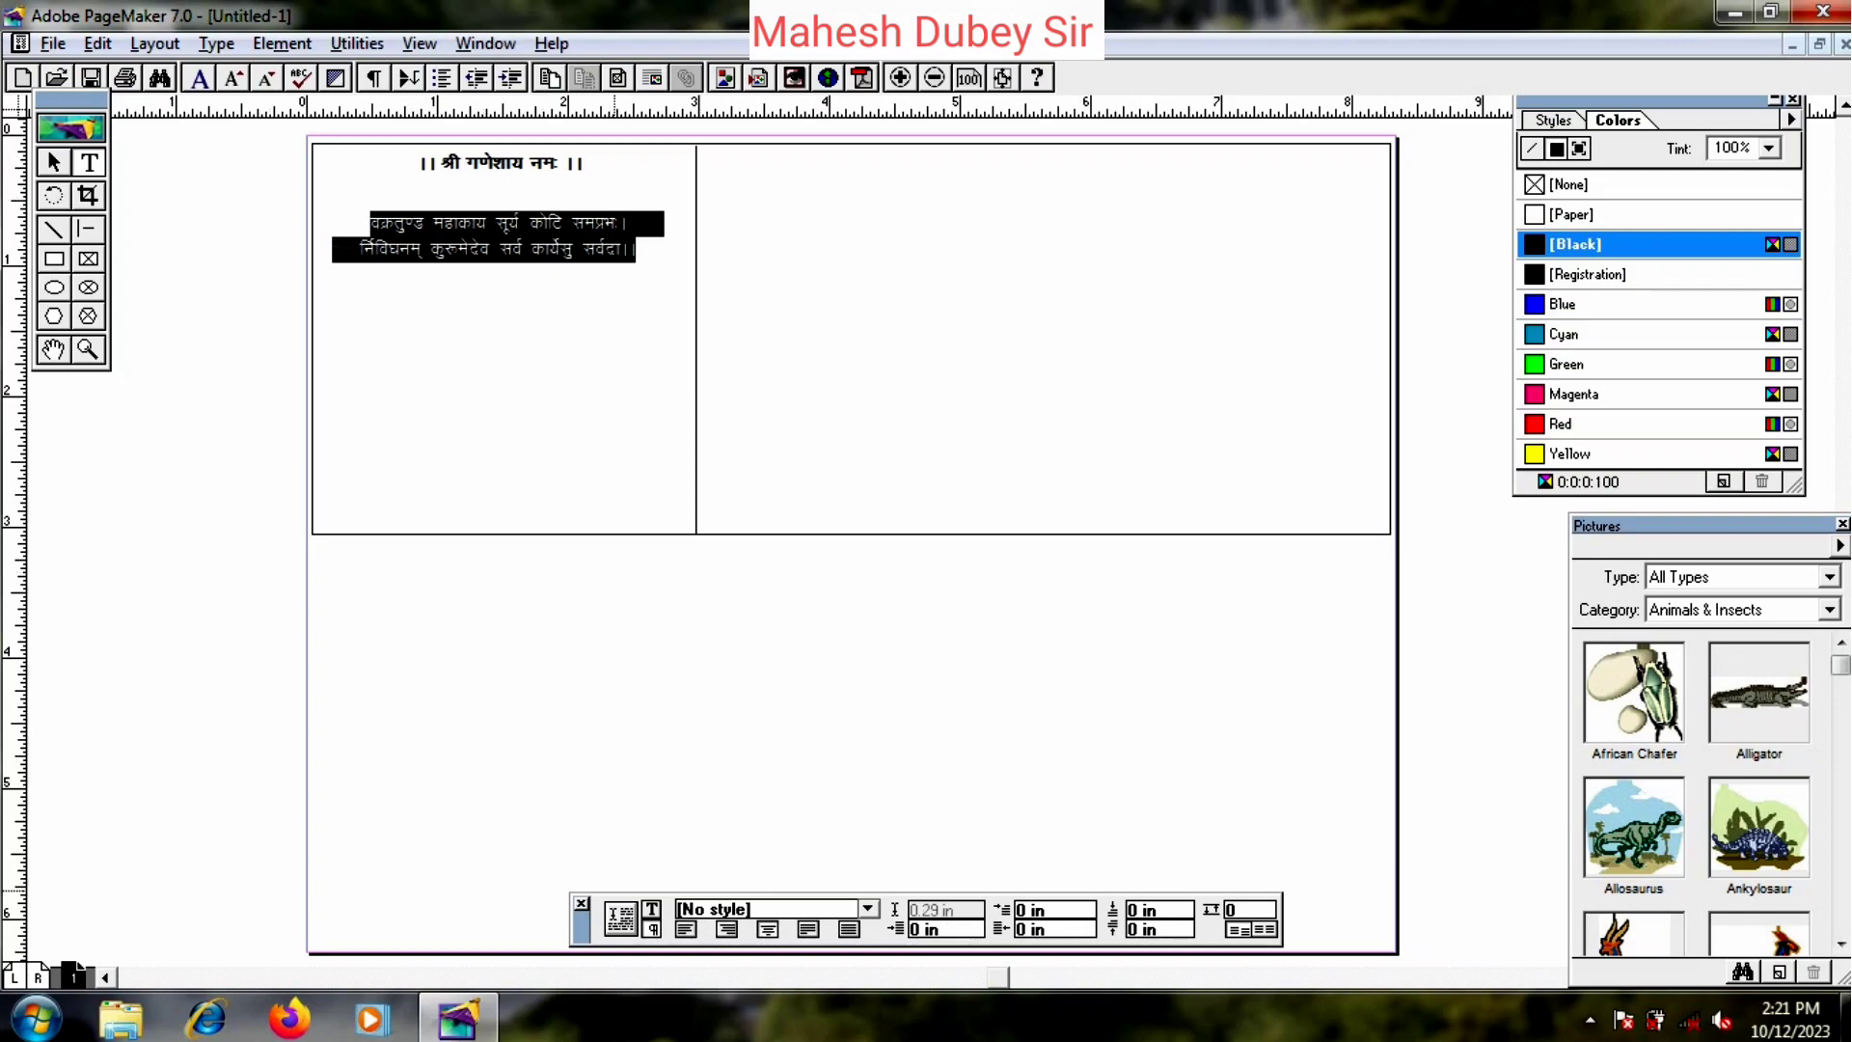
key(ctrl+shift+grave)
- Move the verse block up directly beneath the invocation and centre it
click(48, 151)
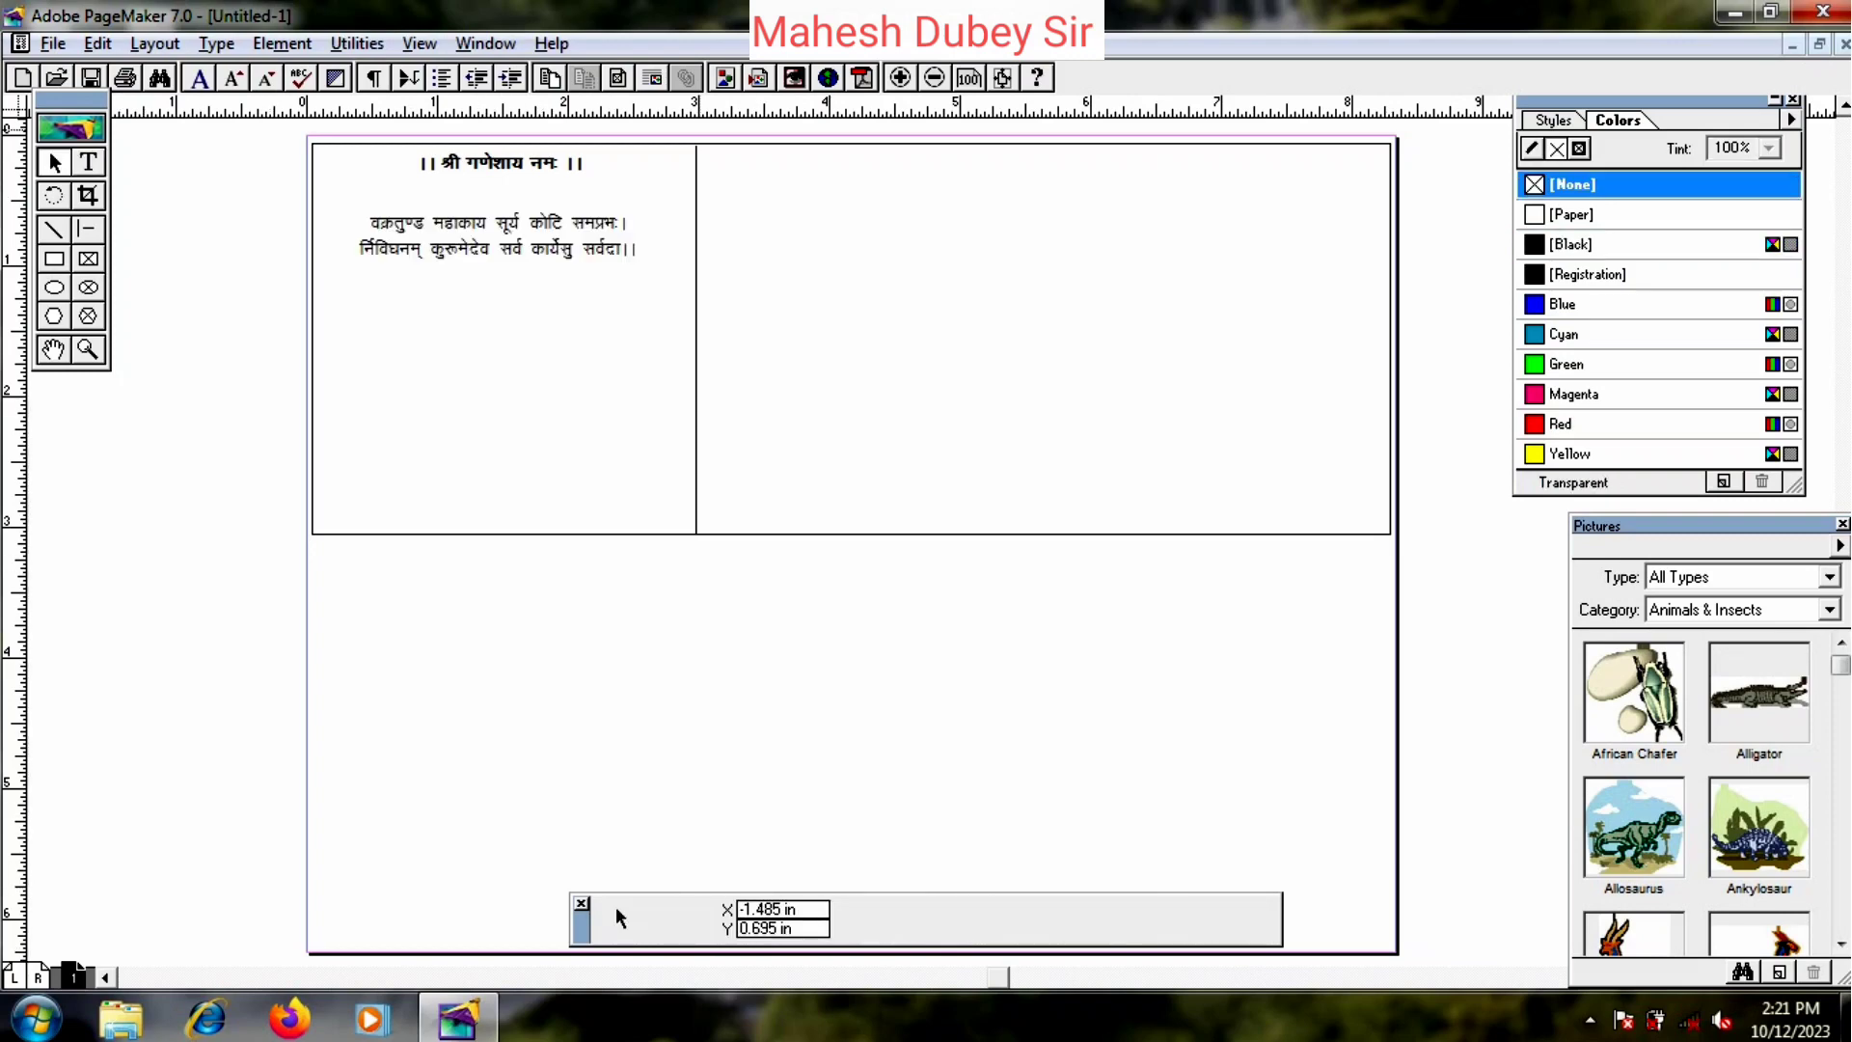
drag(505, 172, 553, 211)
click(530, 303)
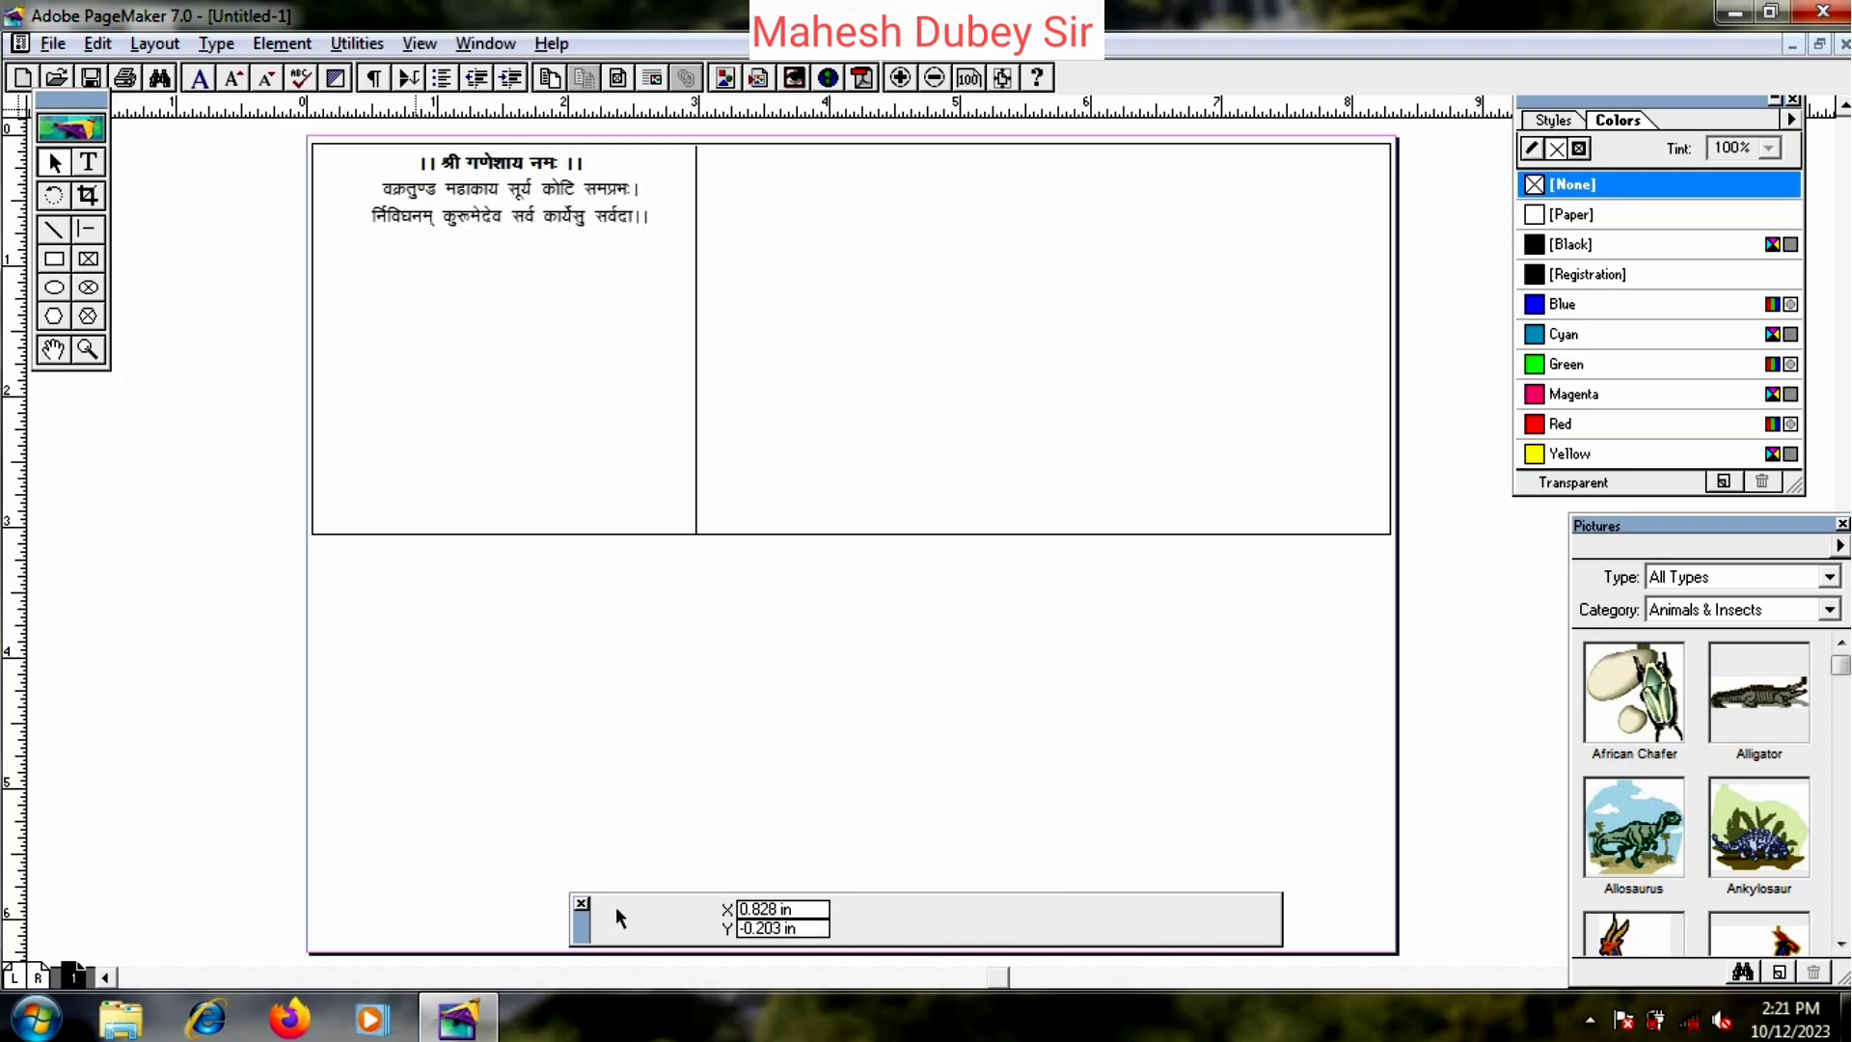
drag(504, 208, 503, 210)
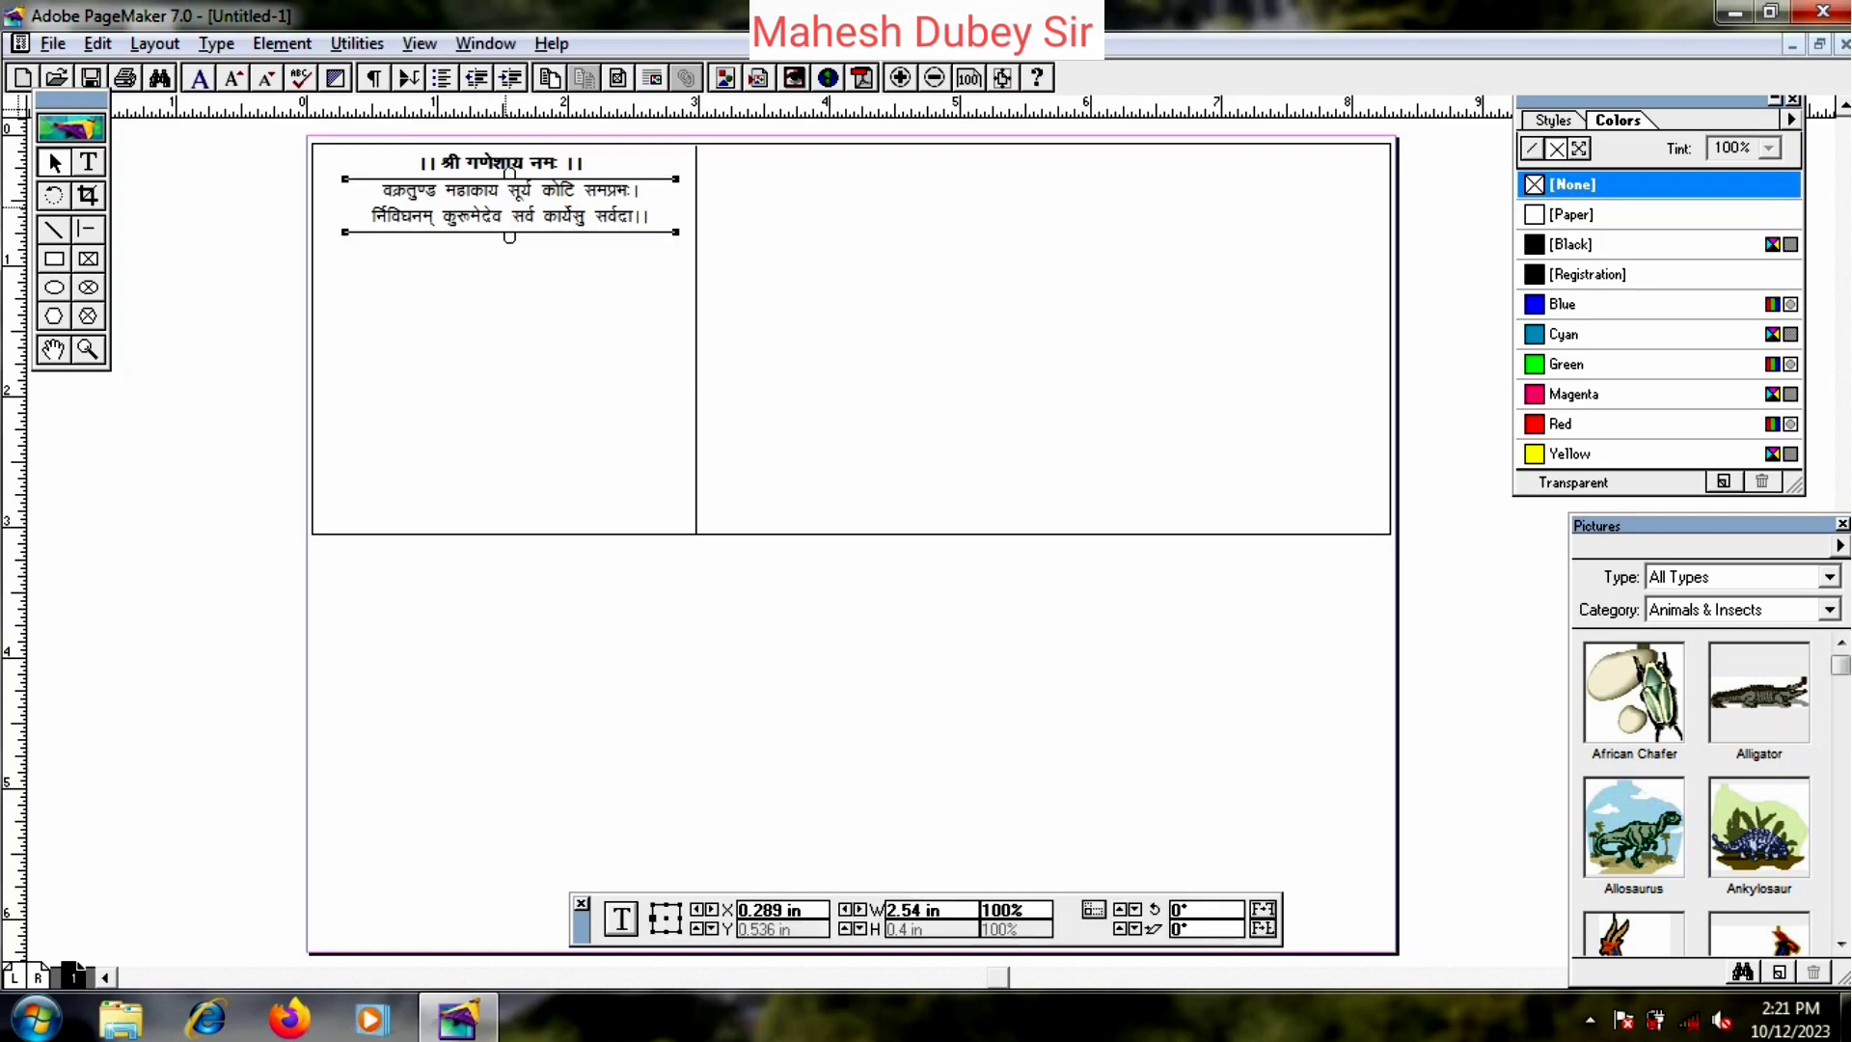
click(527, 265)
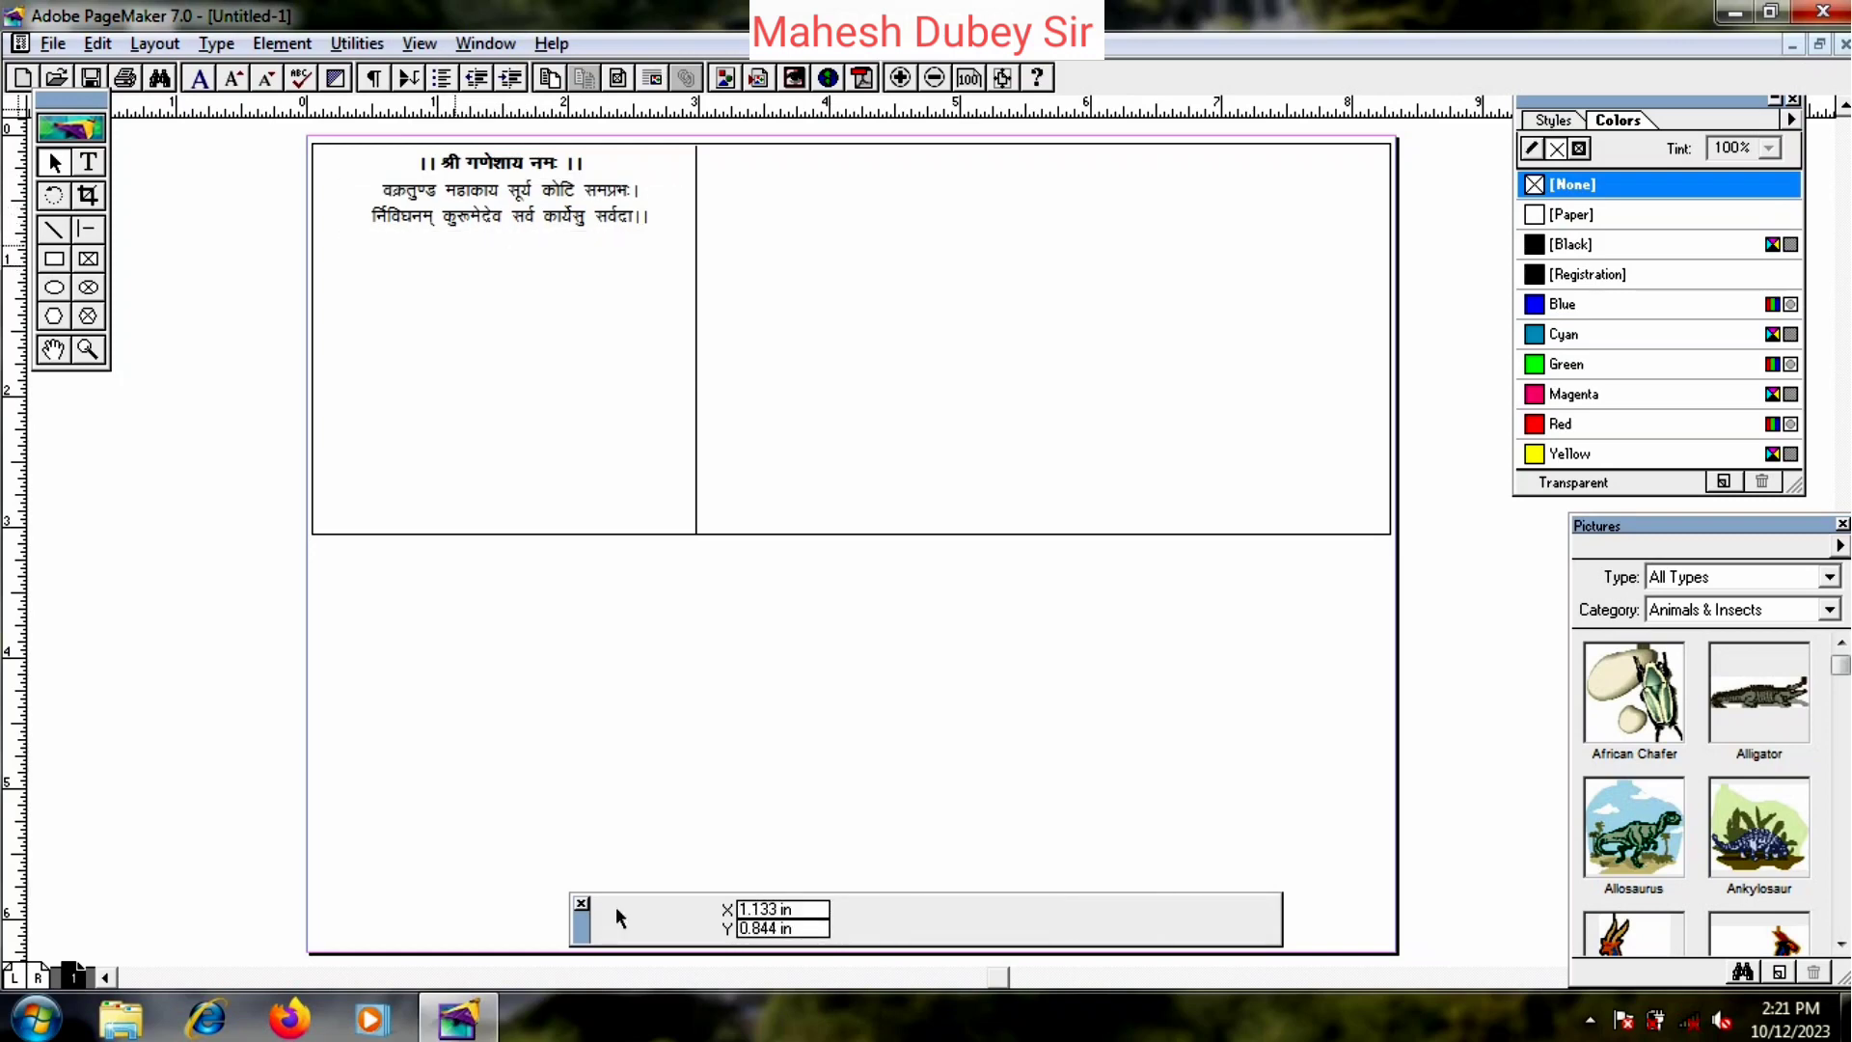
drag(451, 208, 460, 203)
click(395, 319)
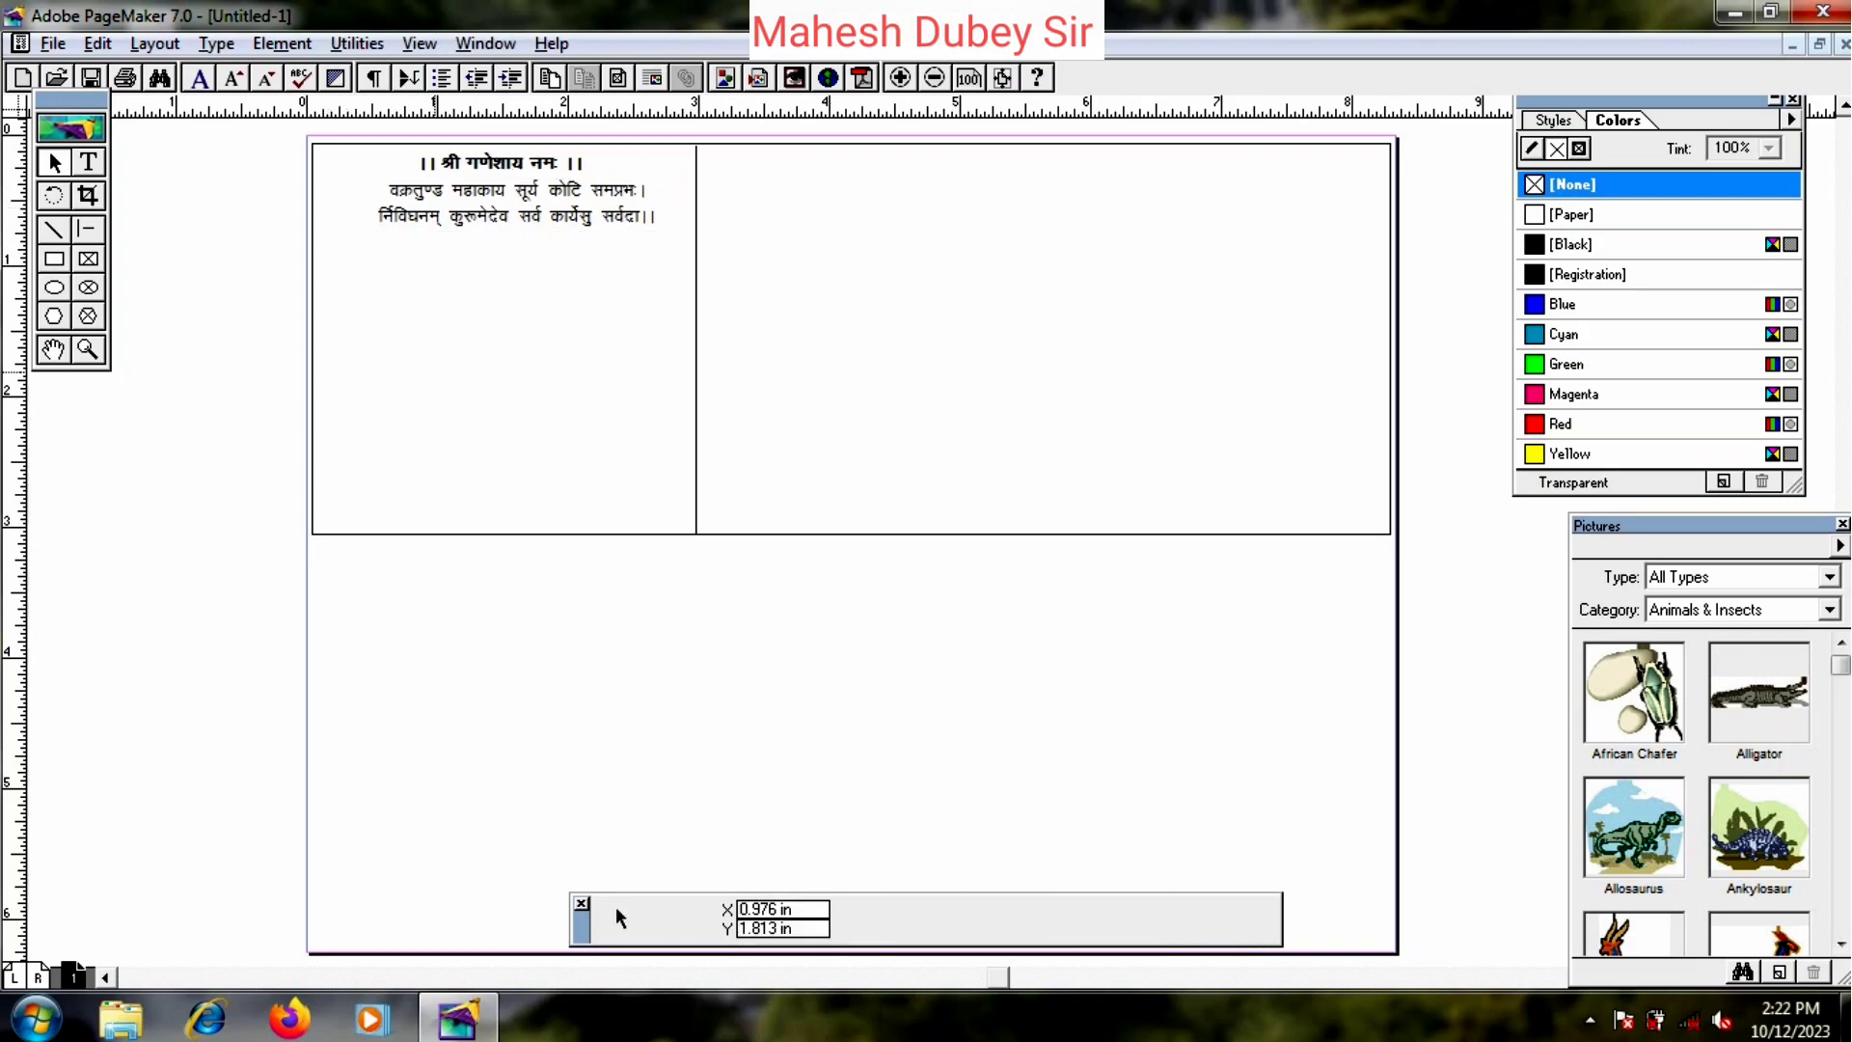
- Place Ganesha picture 10 in the top-left corner of the left panel
click(53, 44)
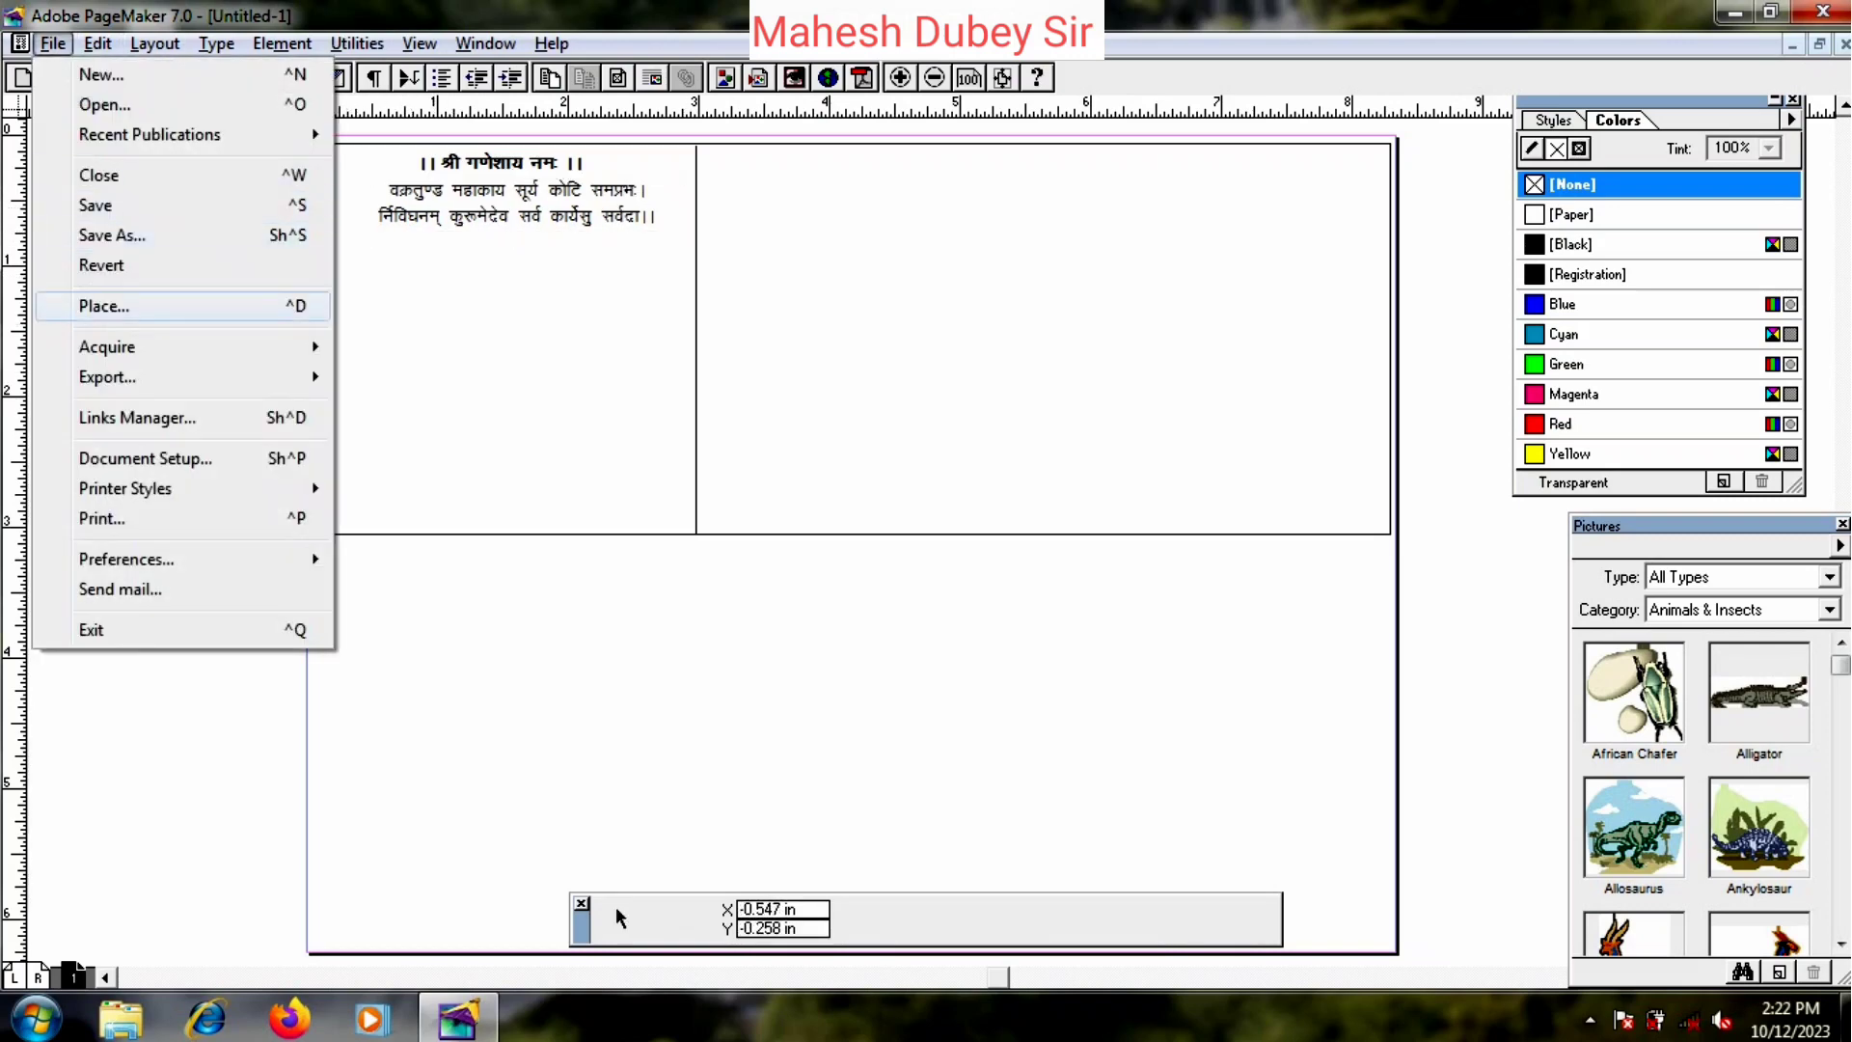
click(104, 306)
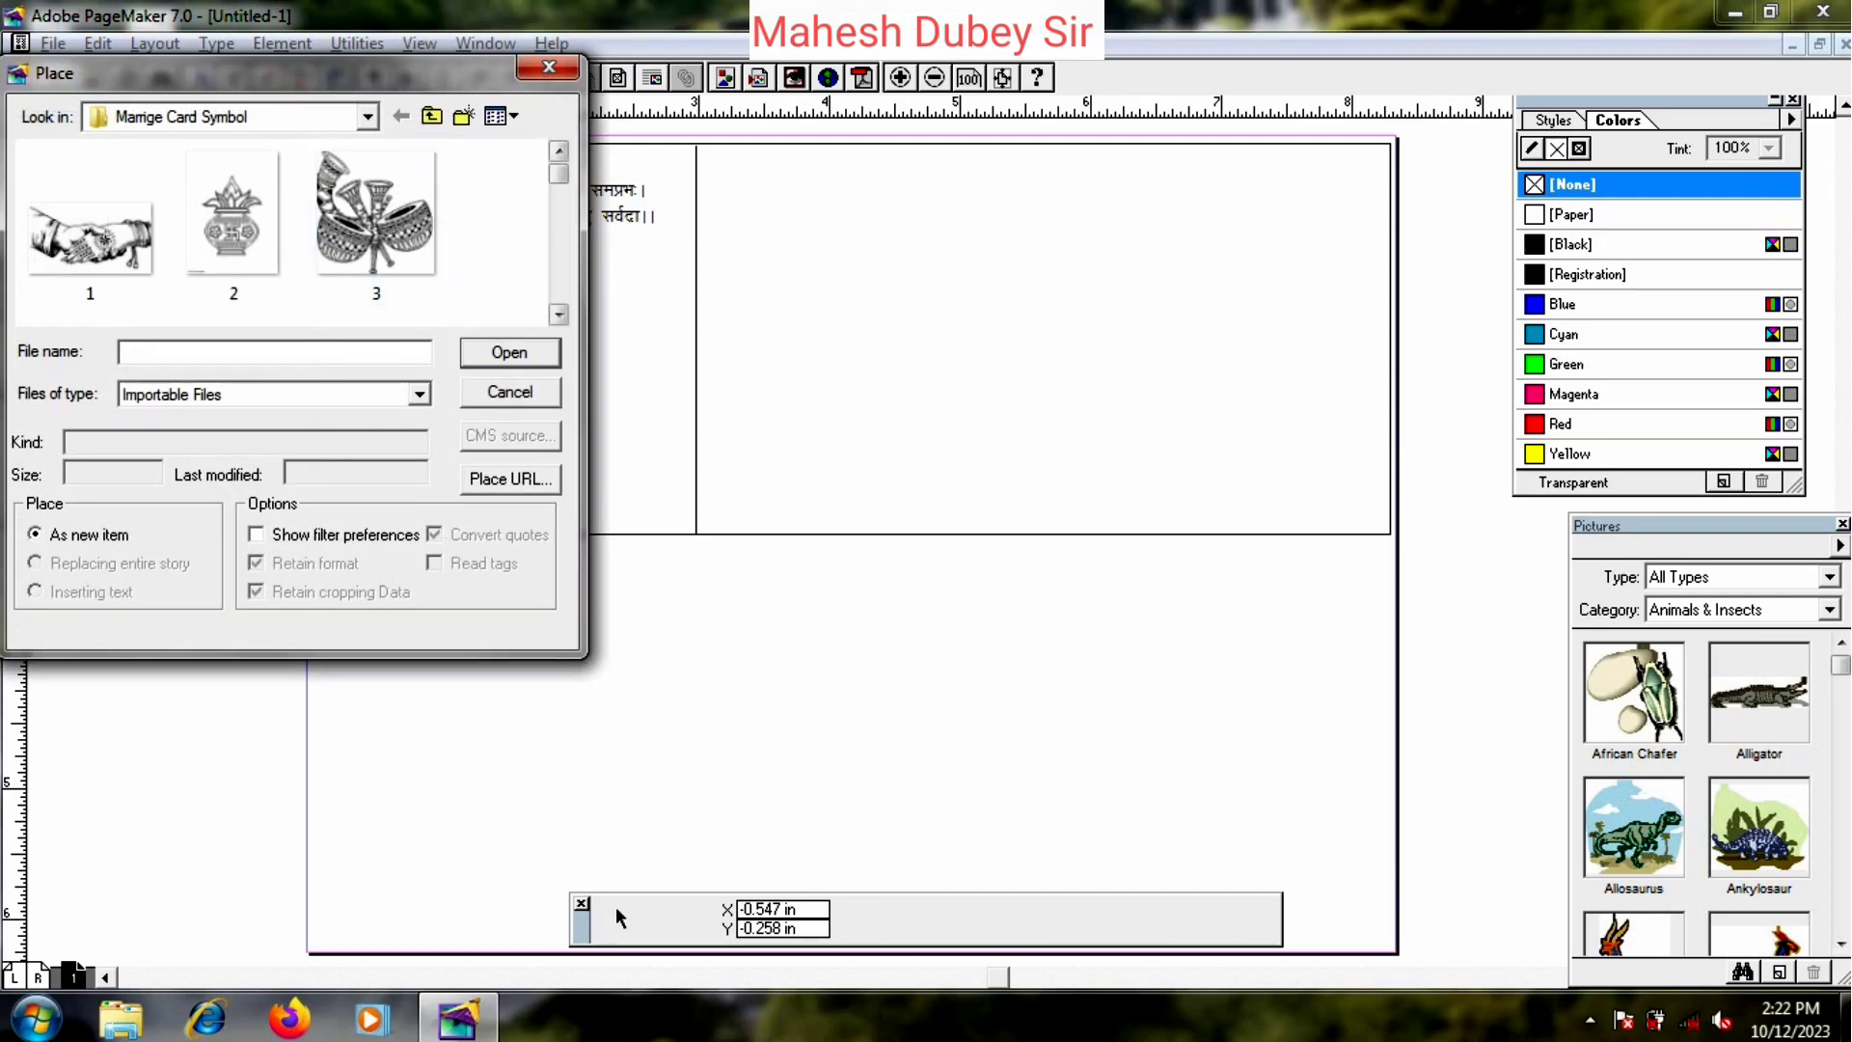
click(559, 314)
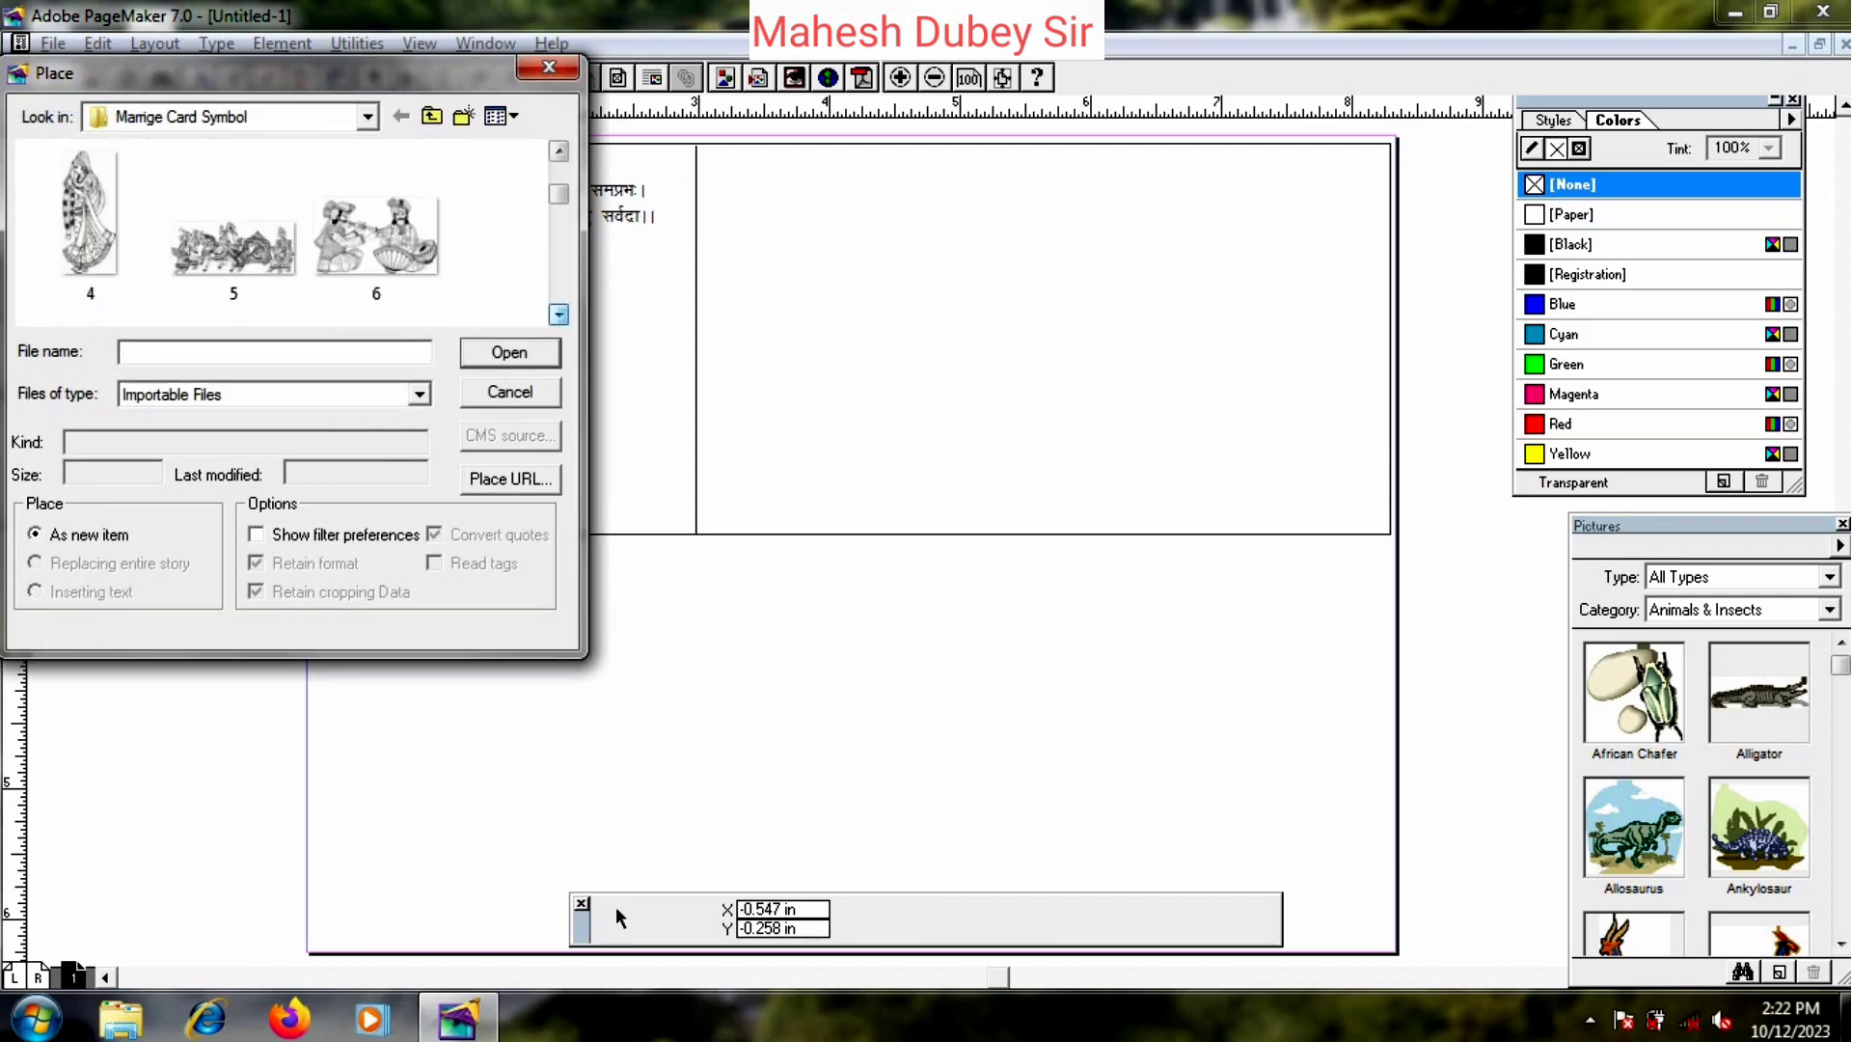
click(558, 315)
click(558, 315)
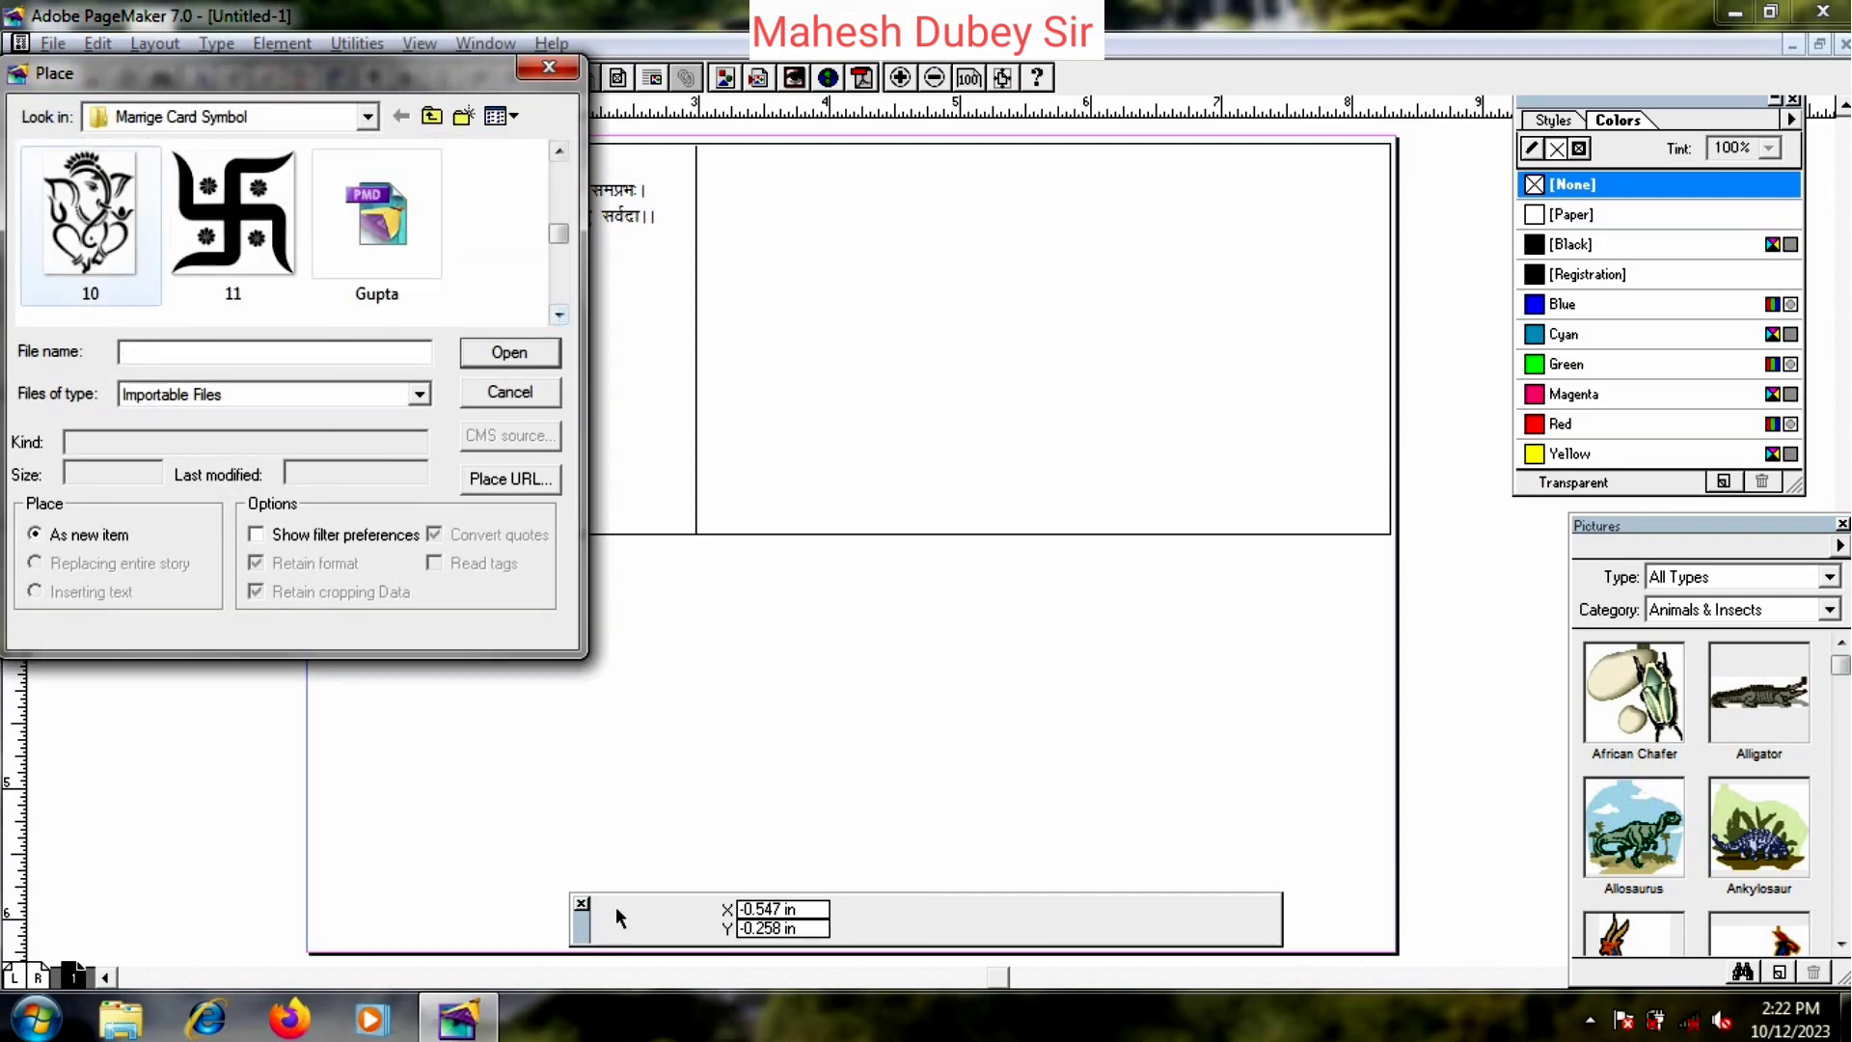
click(89, 222)
click(510, 352)
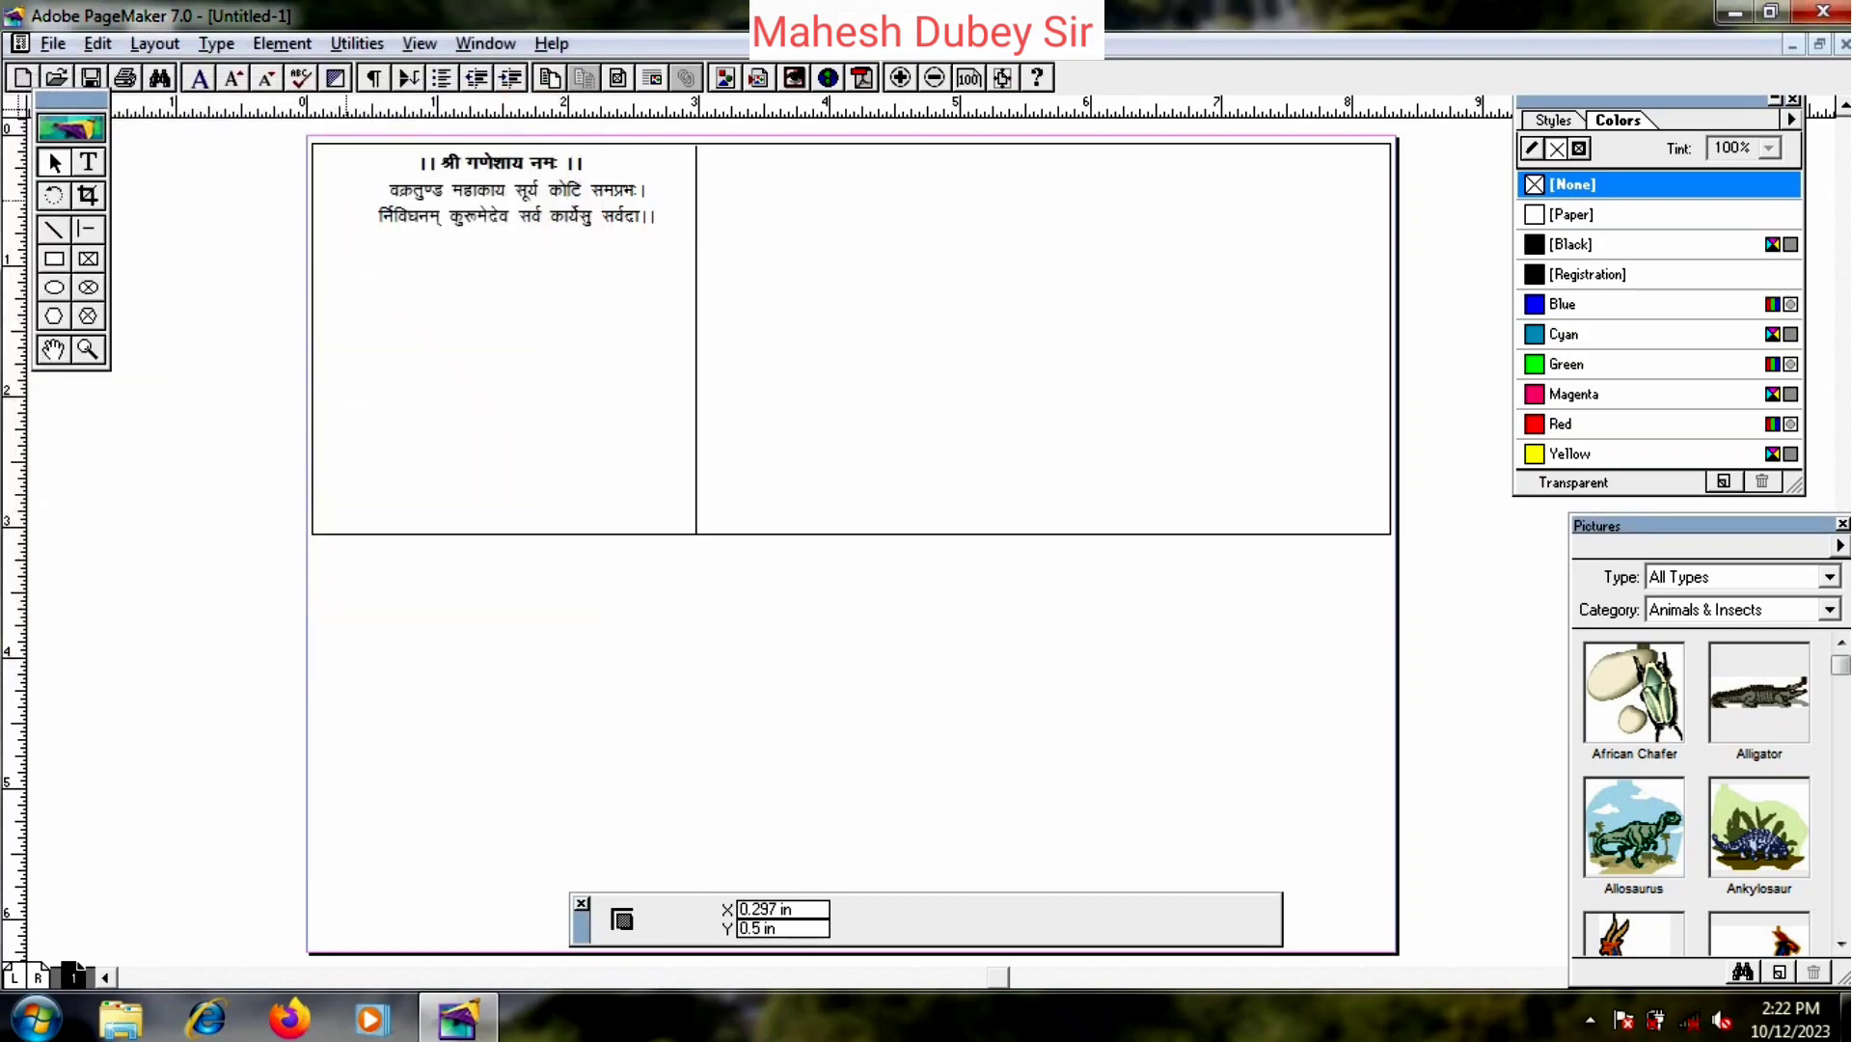
drag(315, 151, 376, 214)
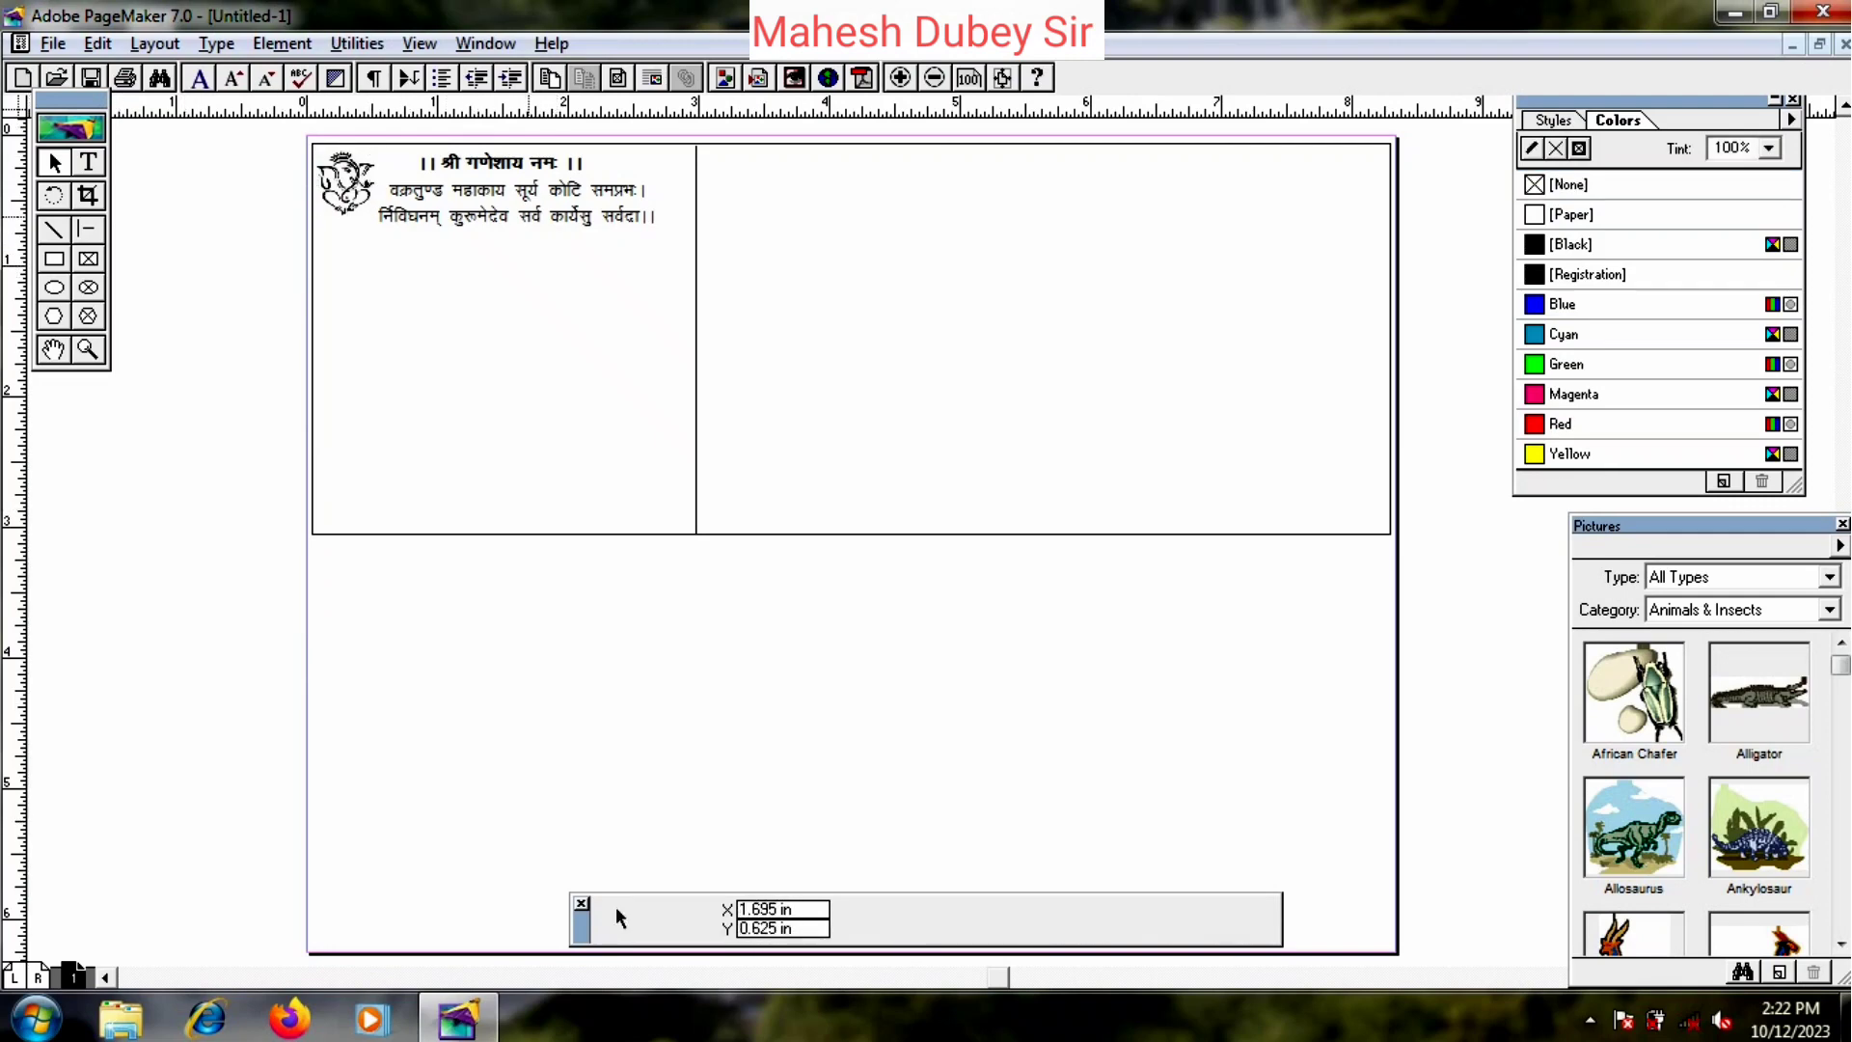
click(529, 215)
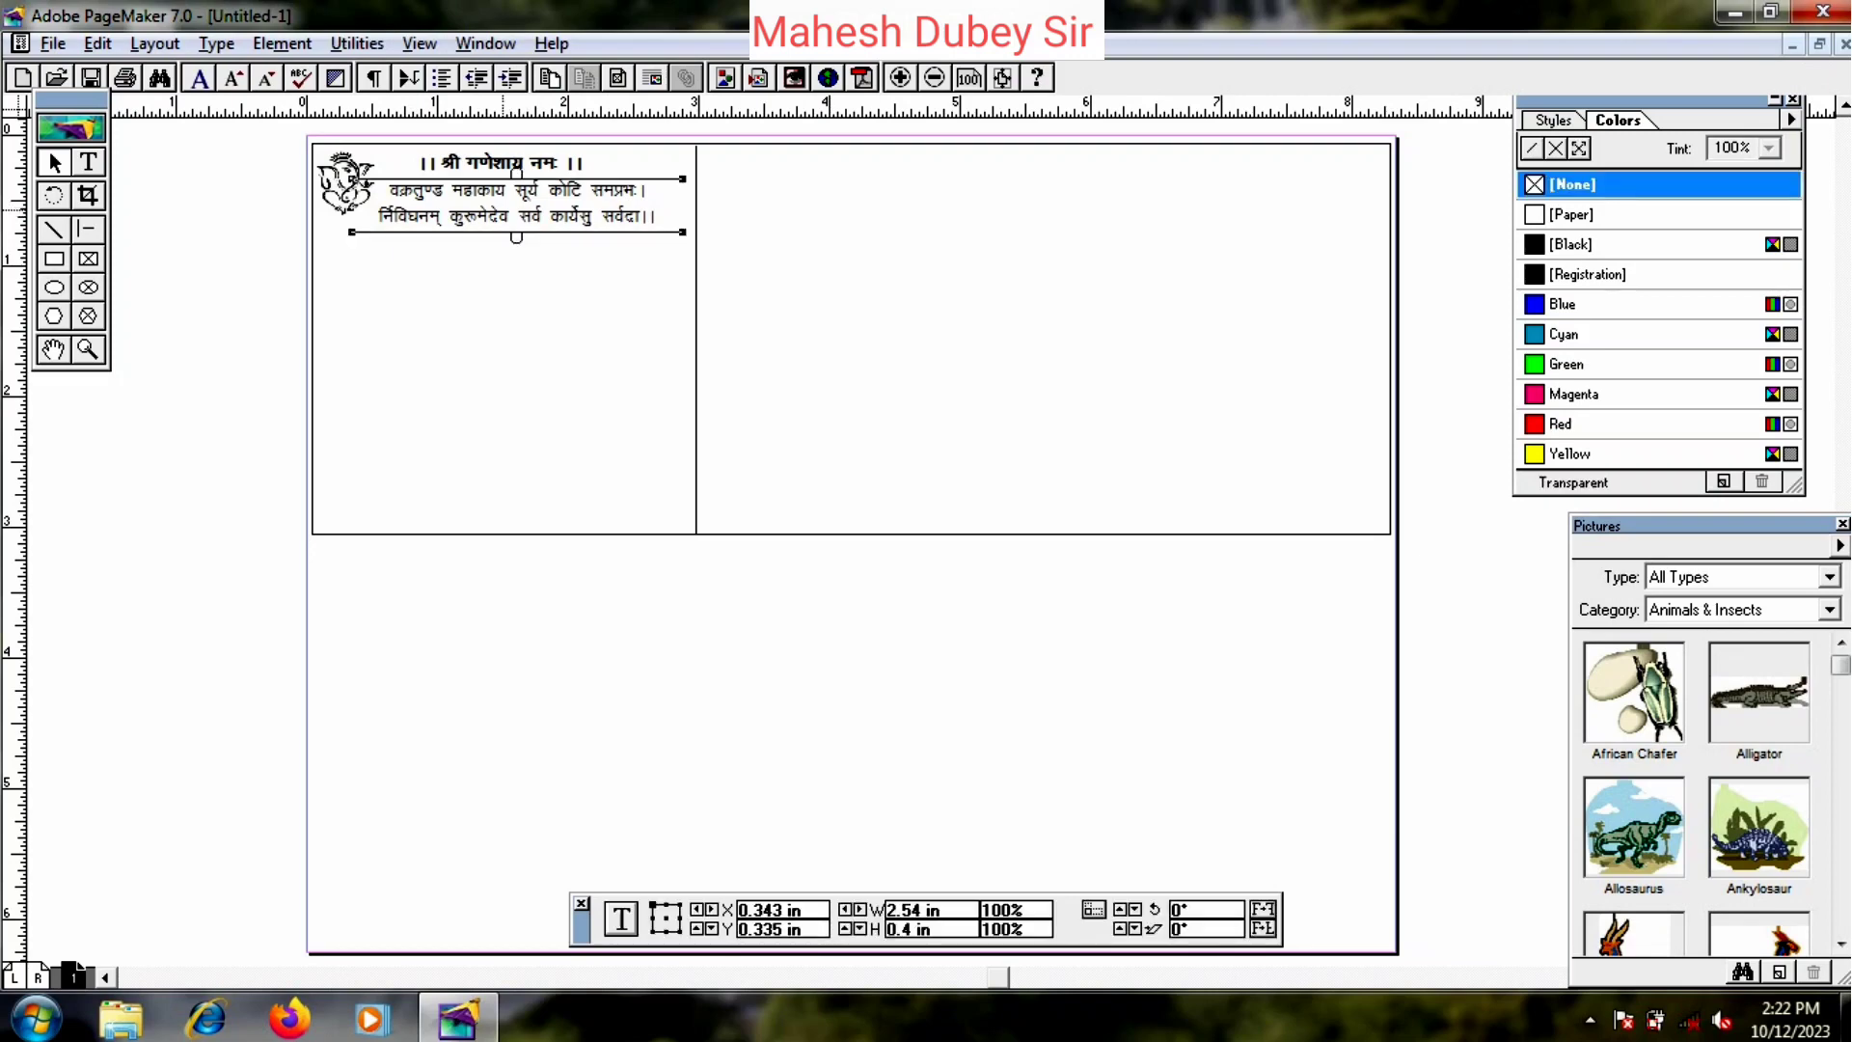
click(88, 162)
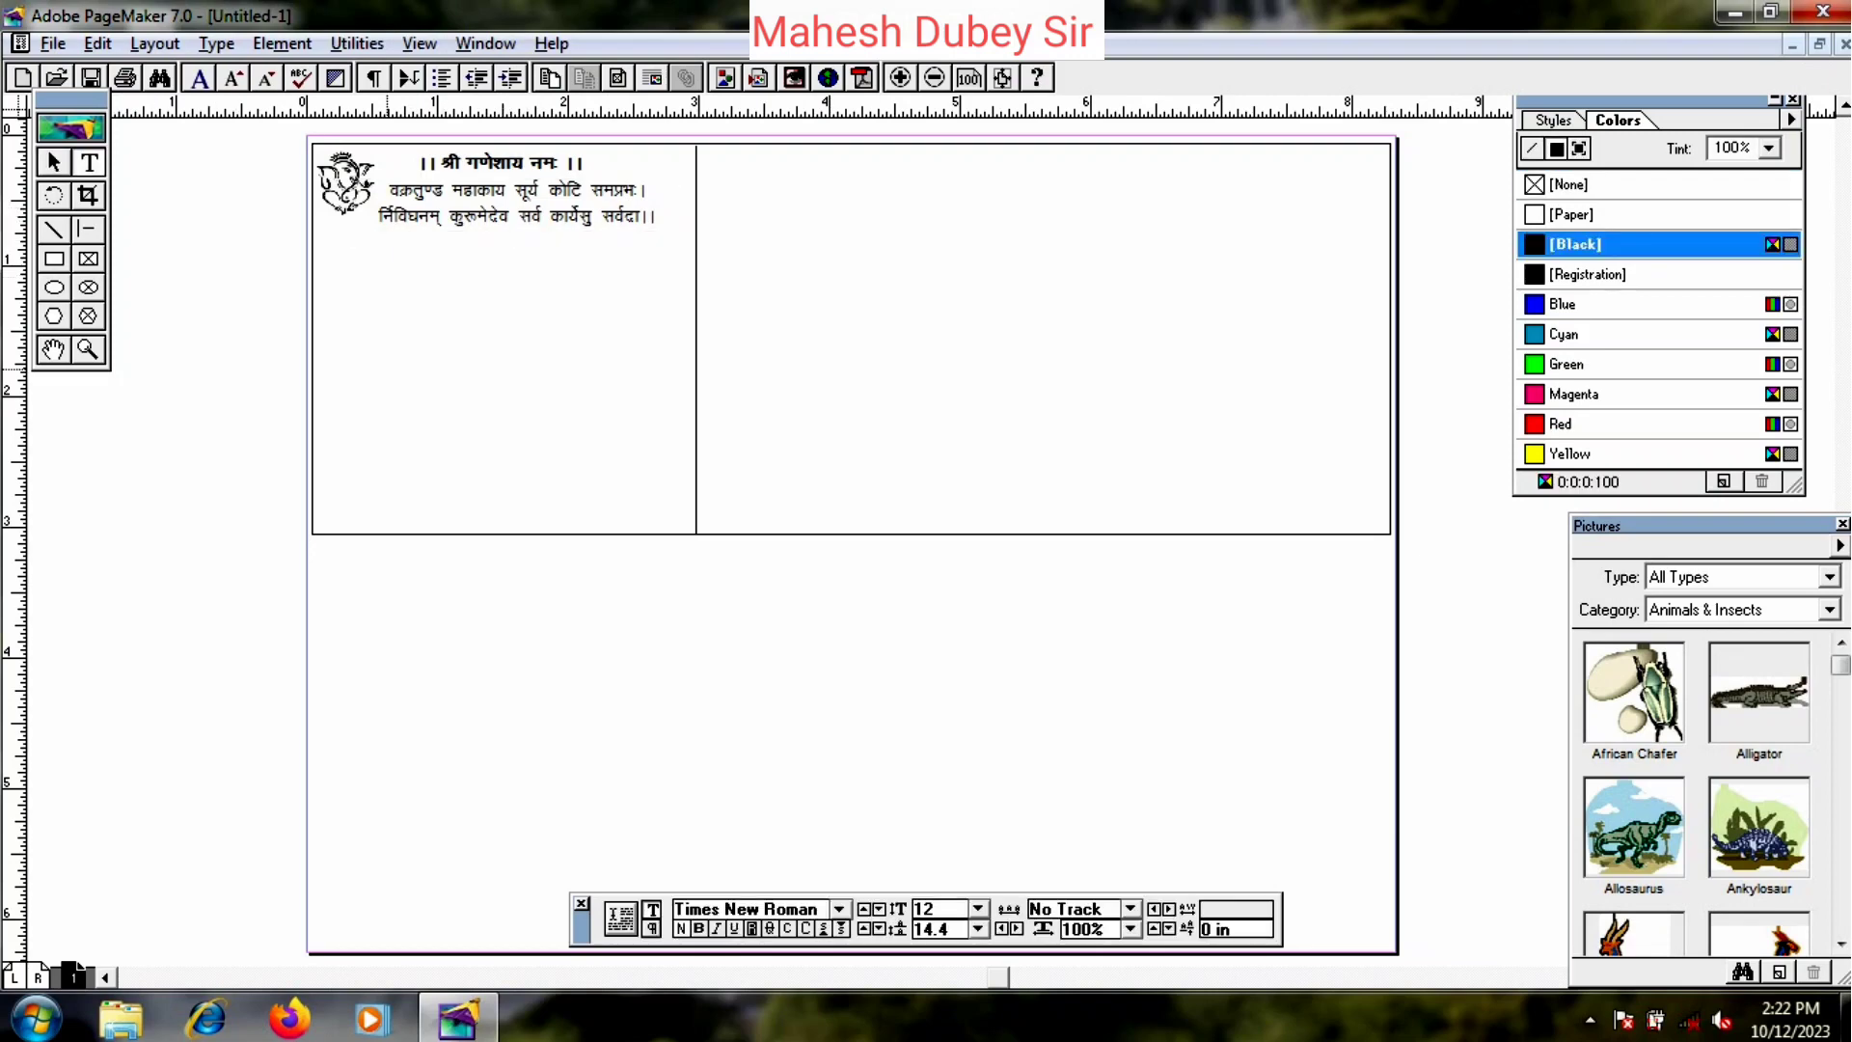
click(50, 155)
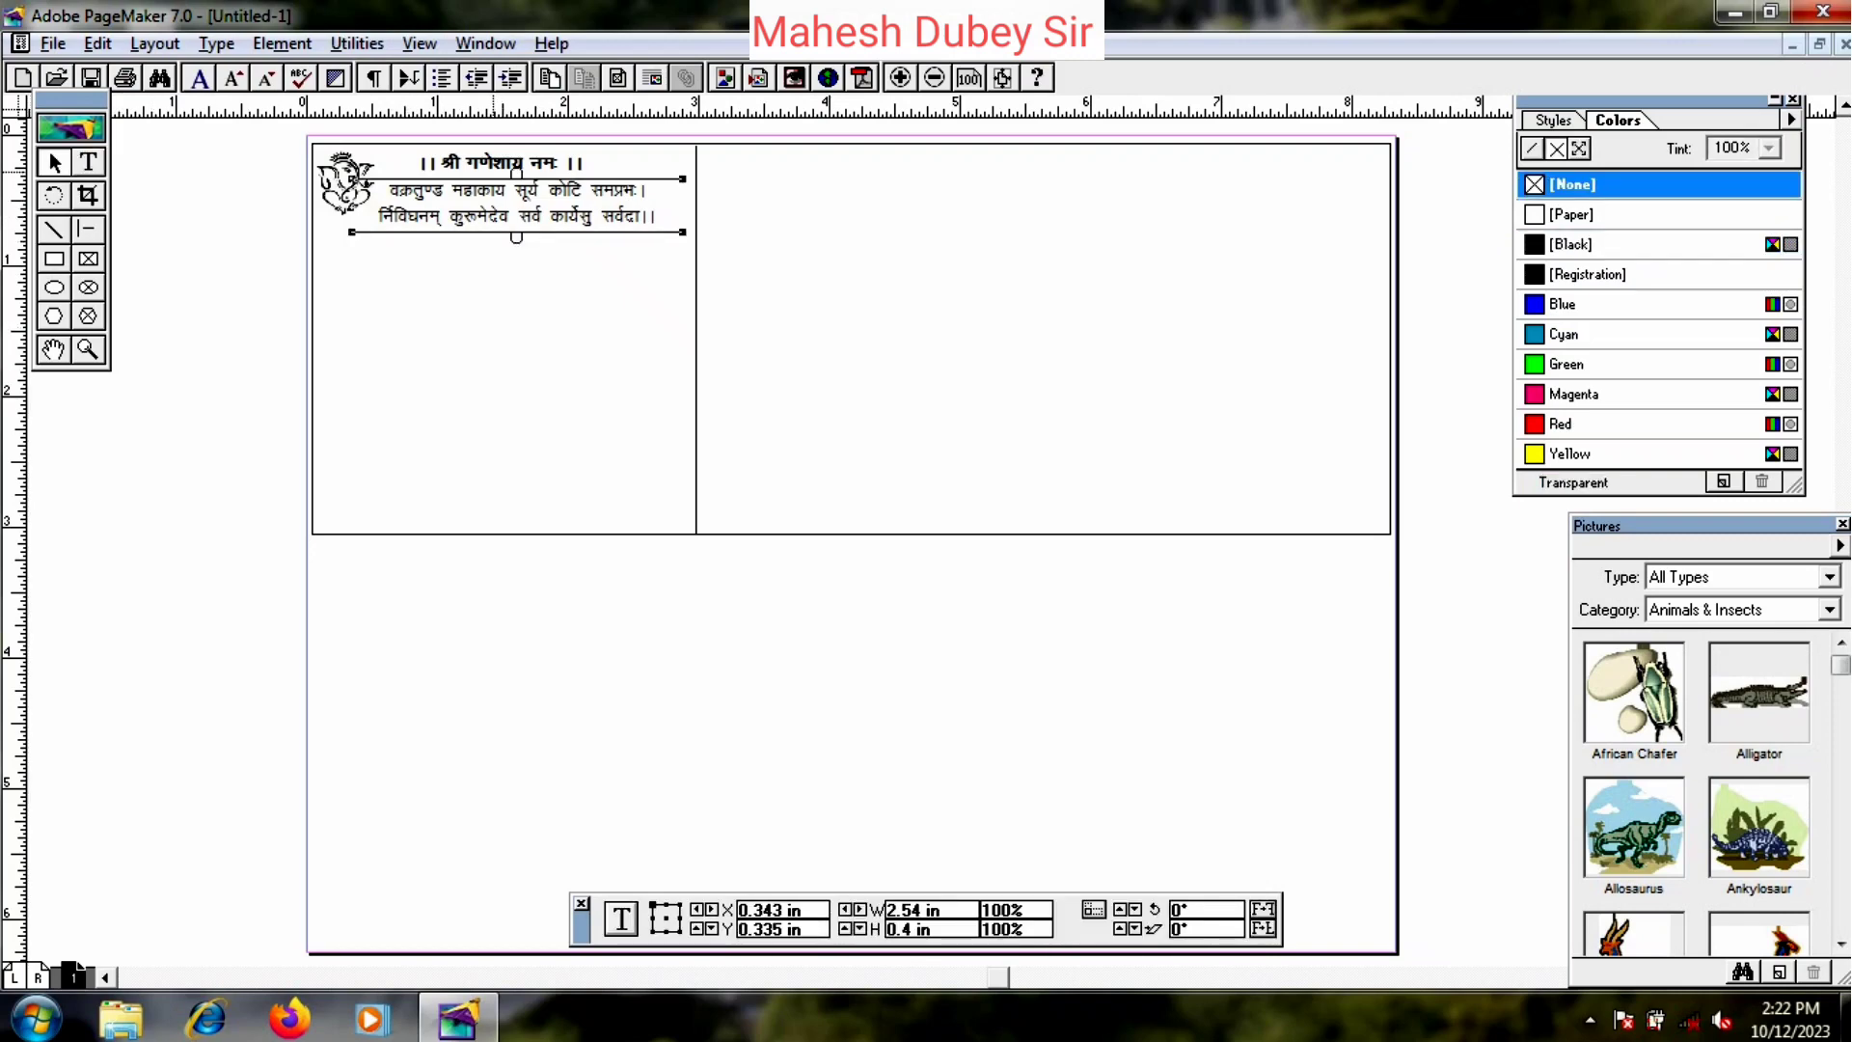
click(482, 159)
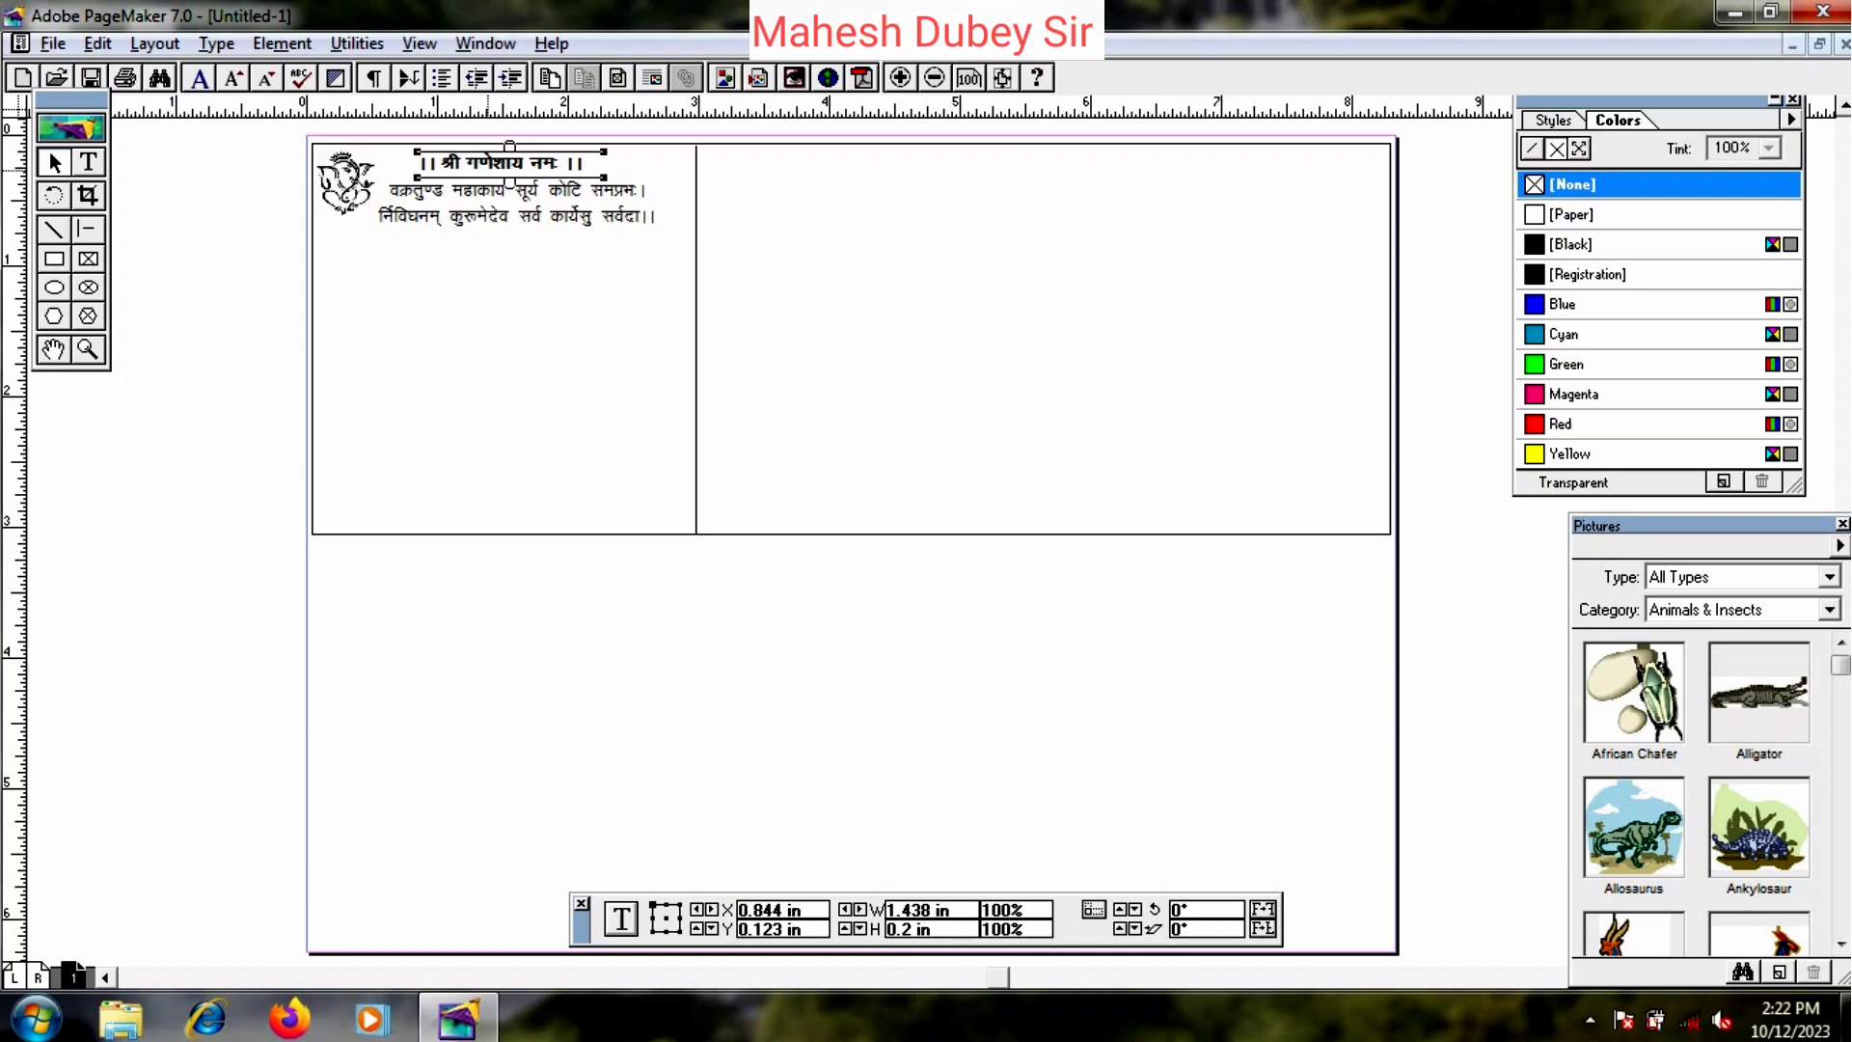
- Duplicate the invocation heading block and move the copy below the verse
click(97, 43)
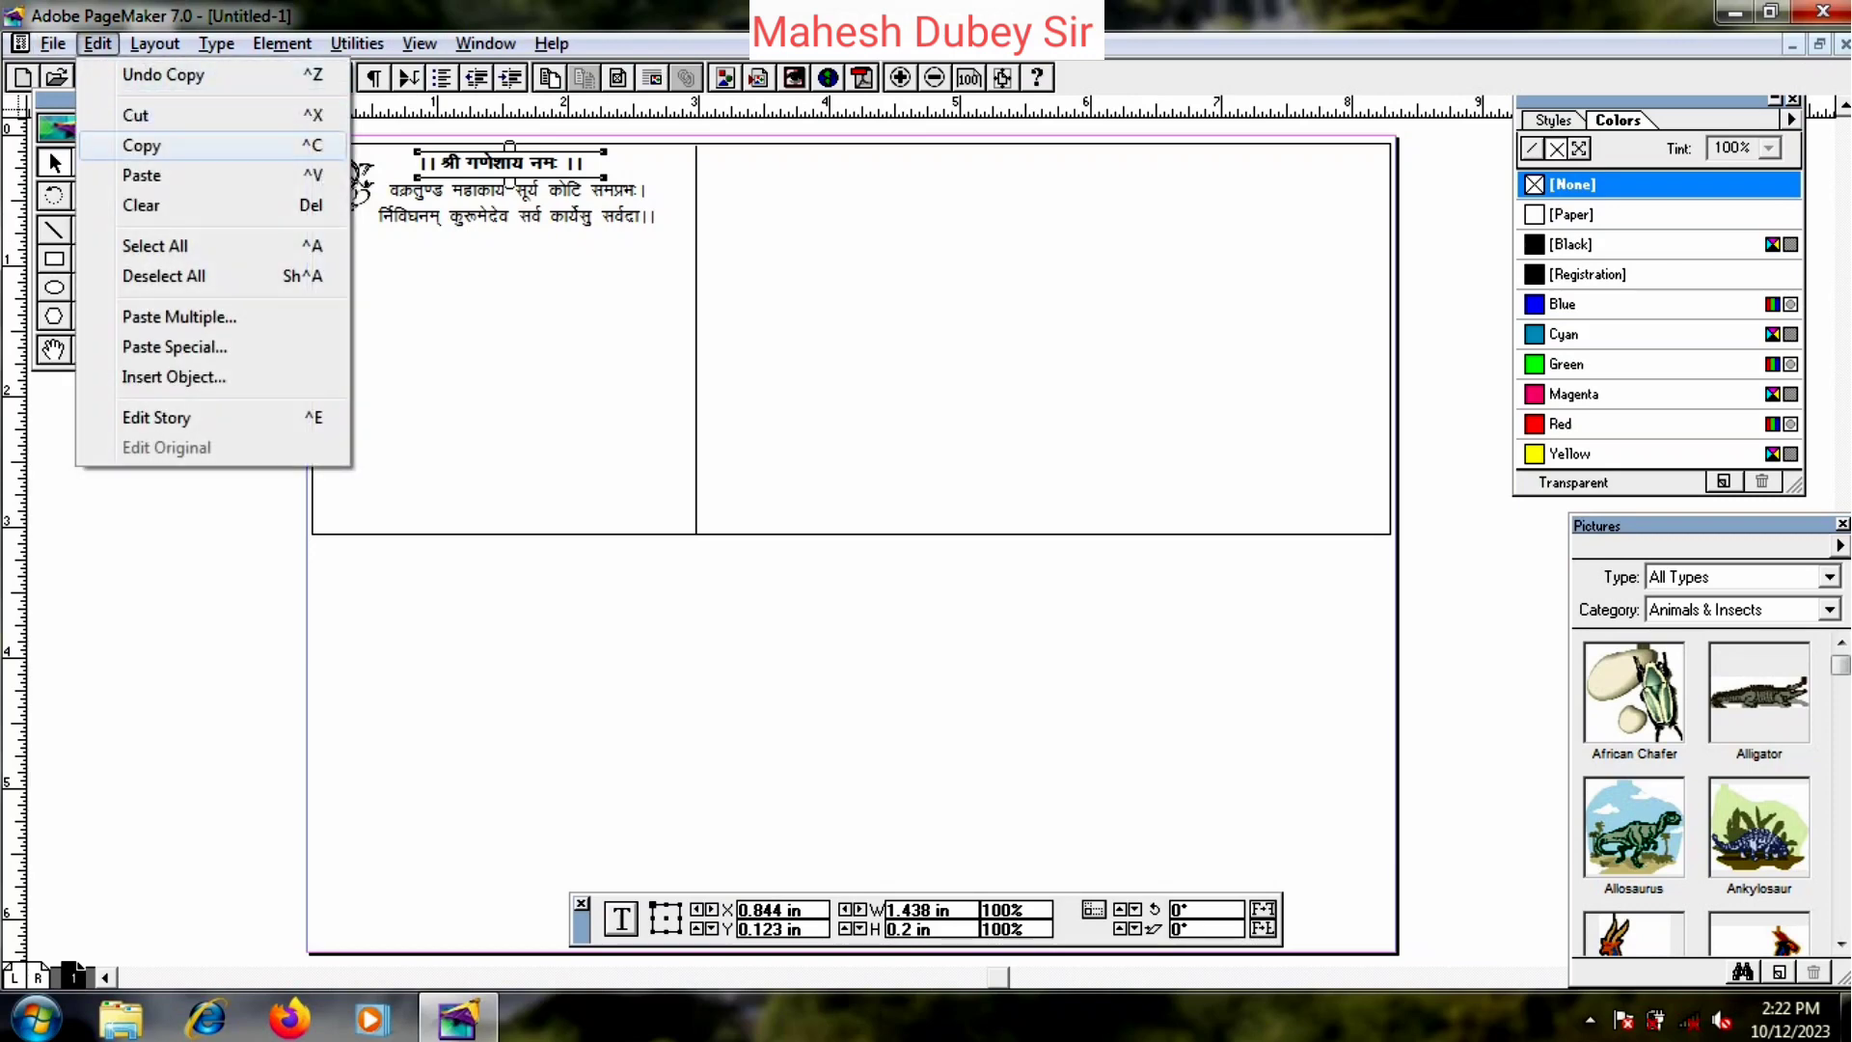
click(141, 145)
click(534, 323)
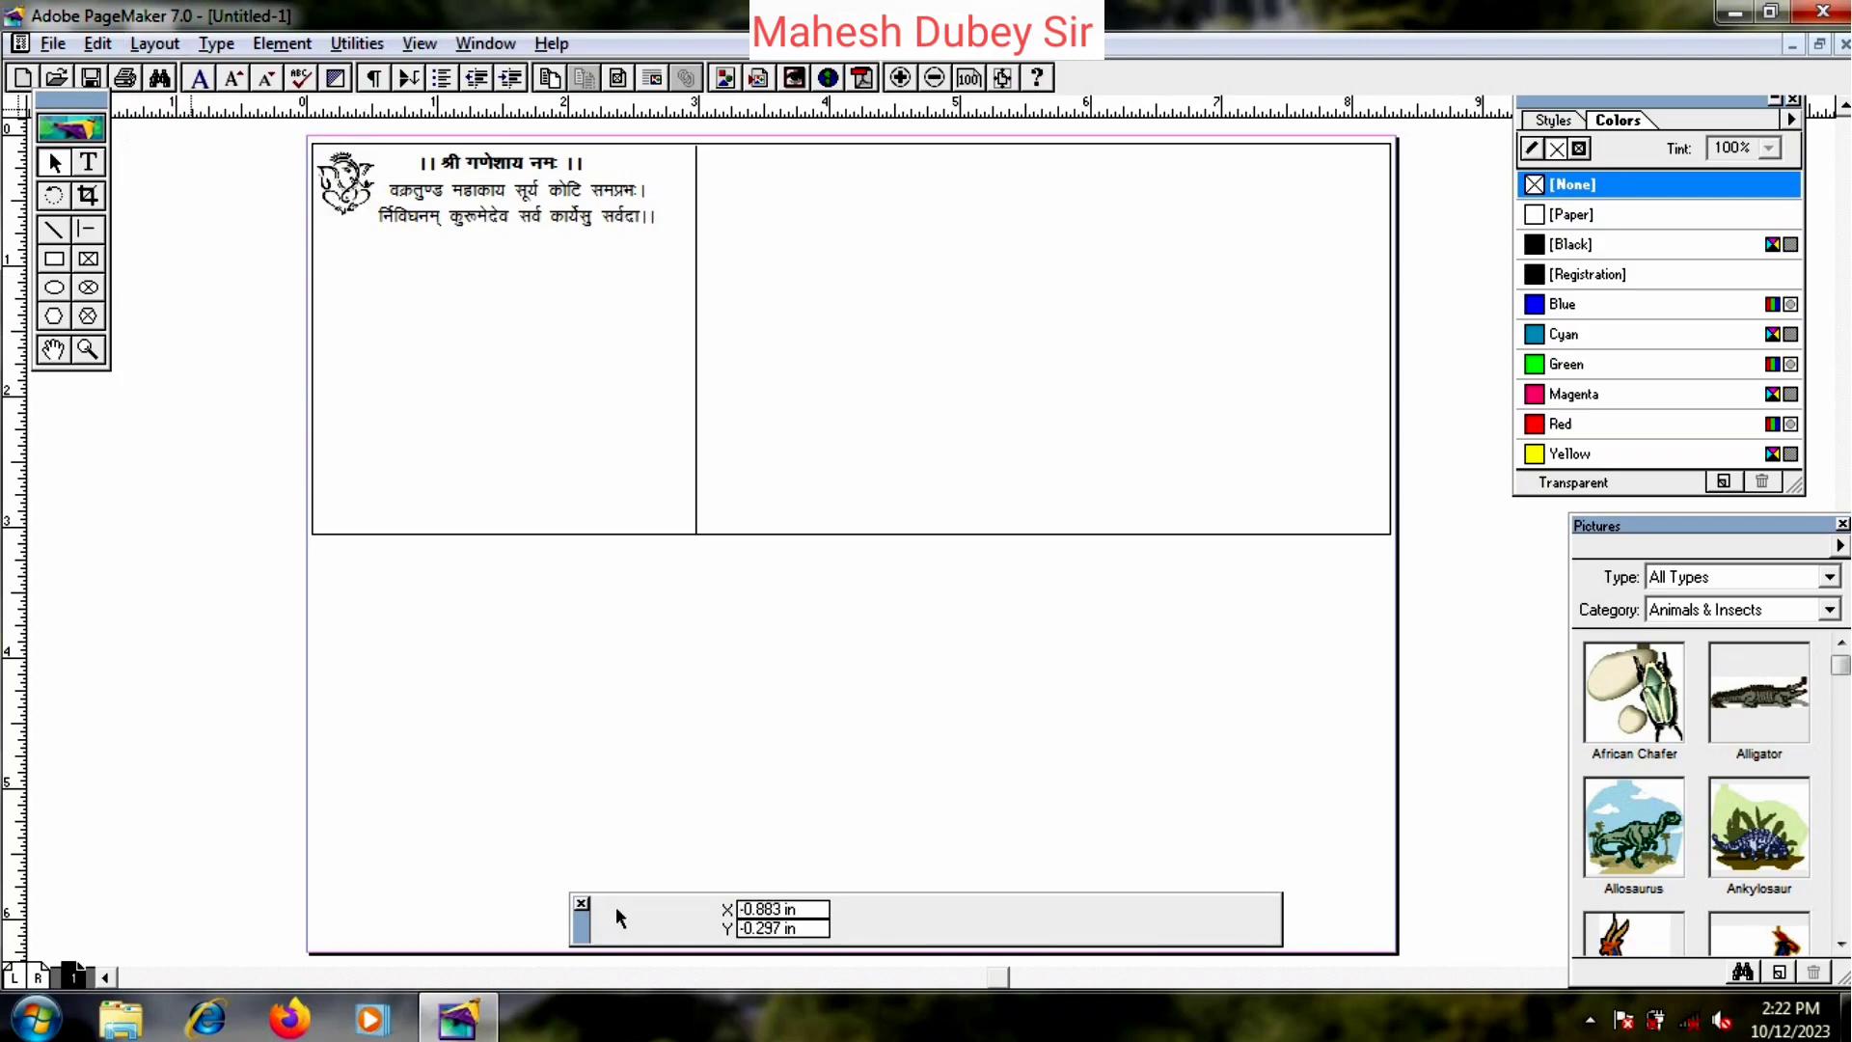
click(98, 44)
click(141, 175)
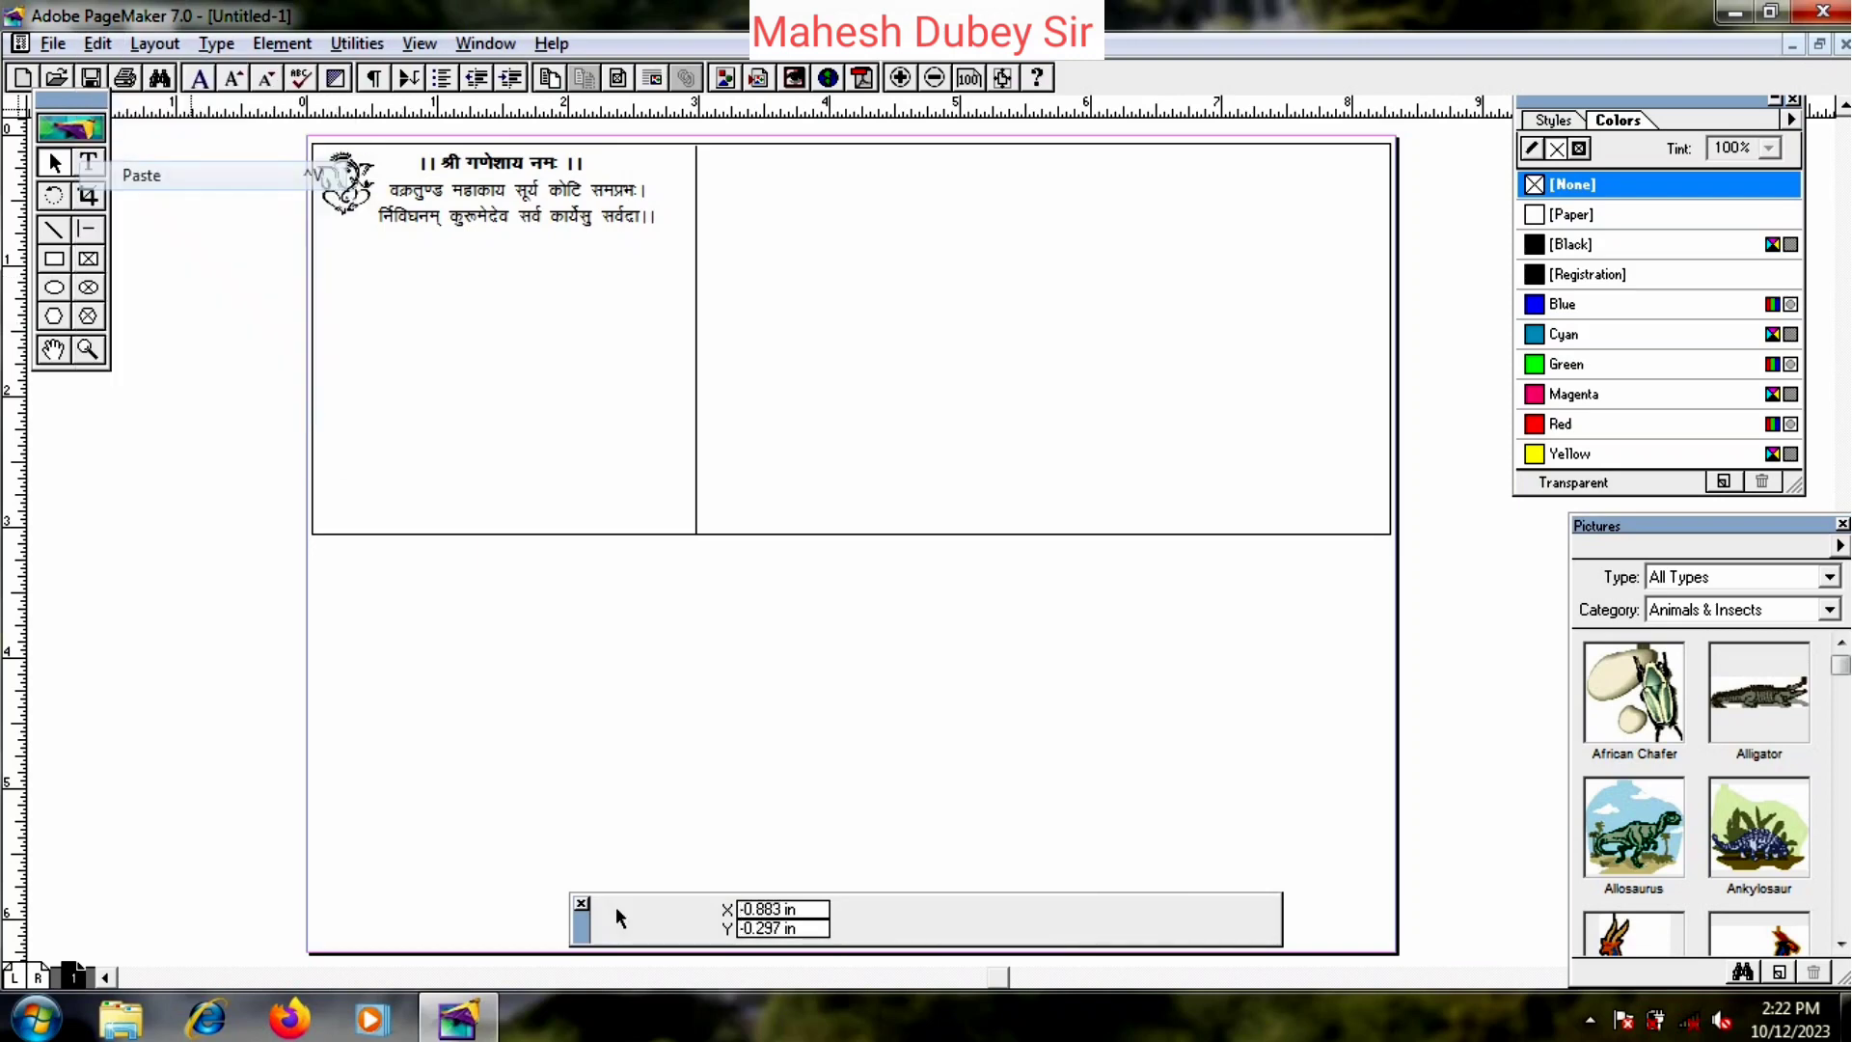
drag(518, 174, 524, 266)
- Replace the copy's text with मंगलिक कार्यक्रम and set it to 30 points
click(88, 164)
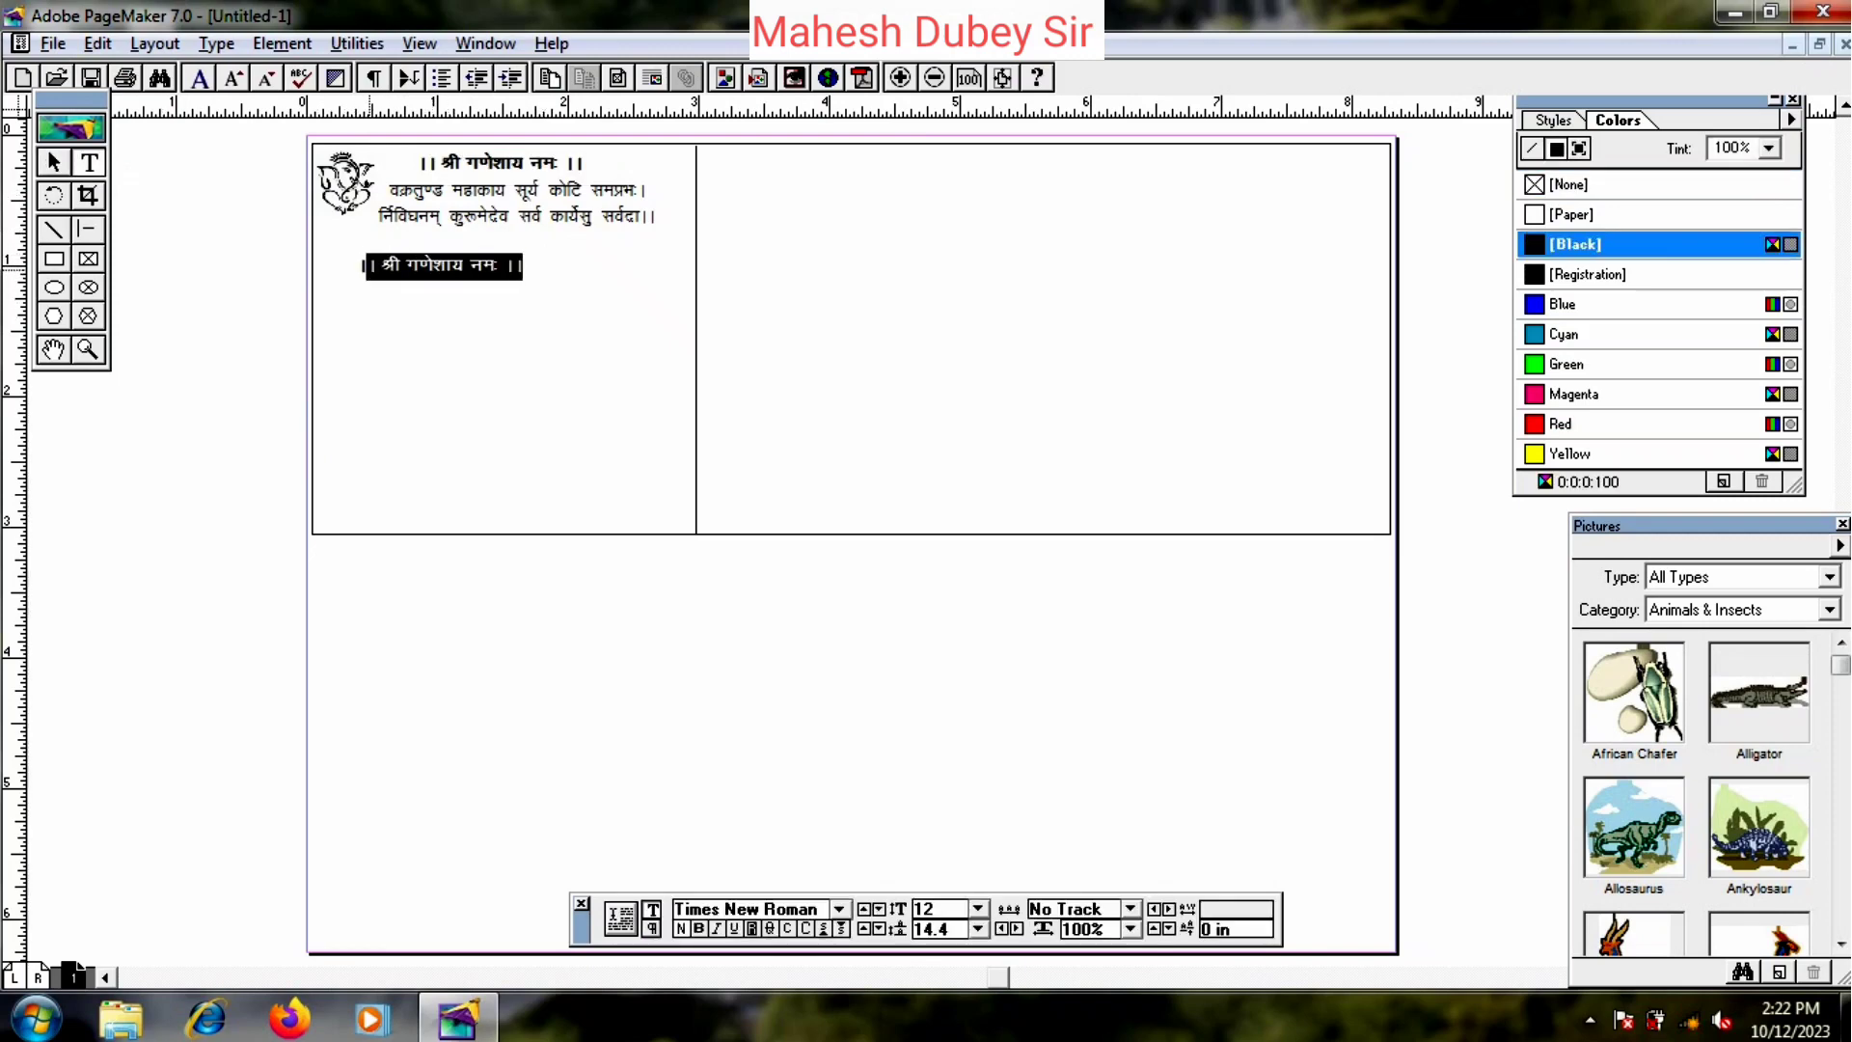
key(BackSpace)
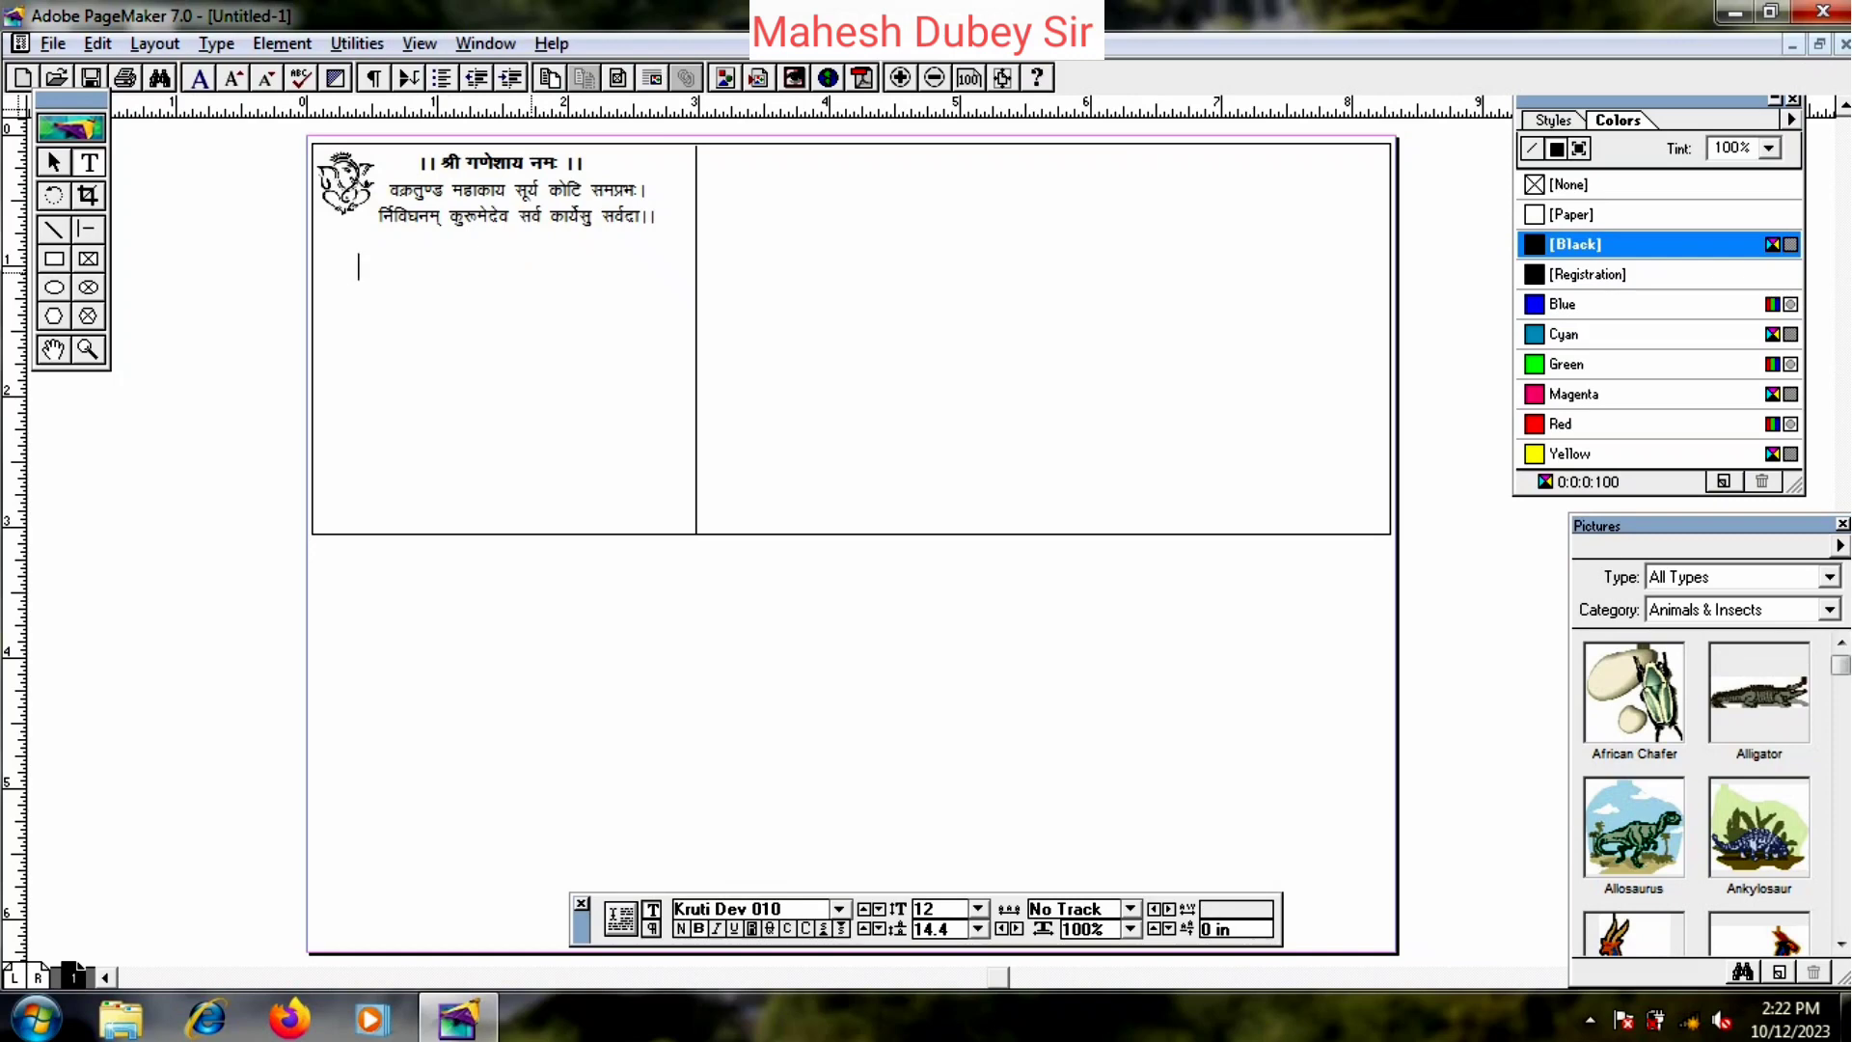
text(eaxfyd)
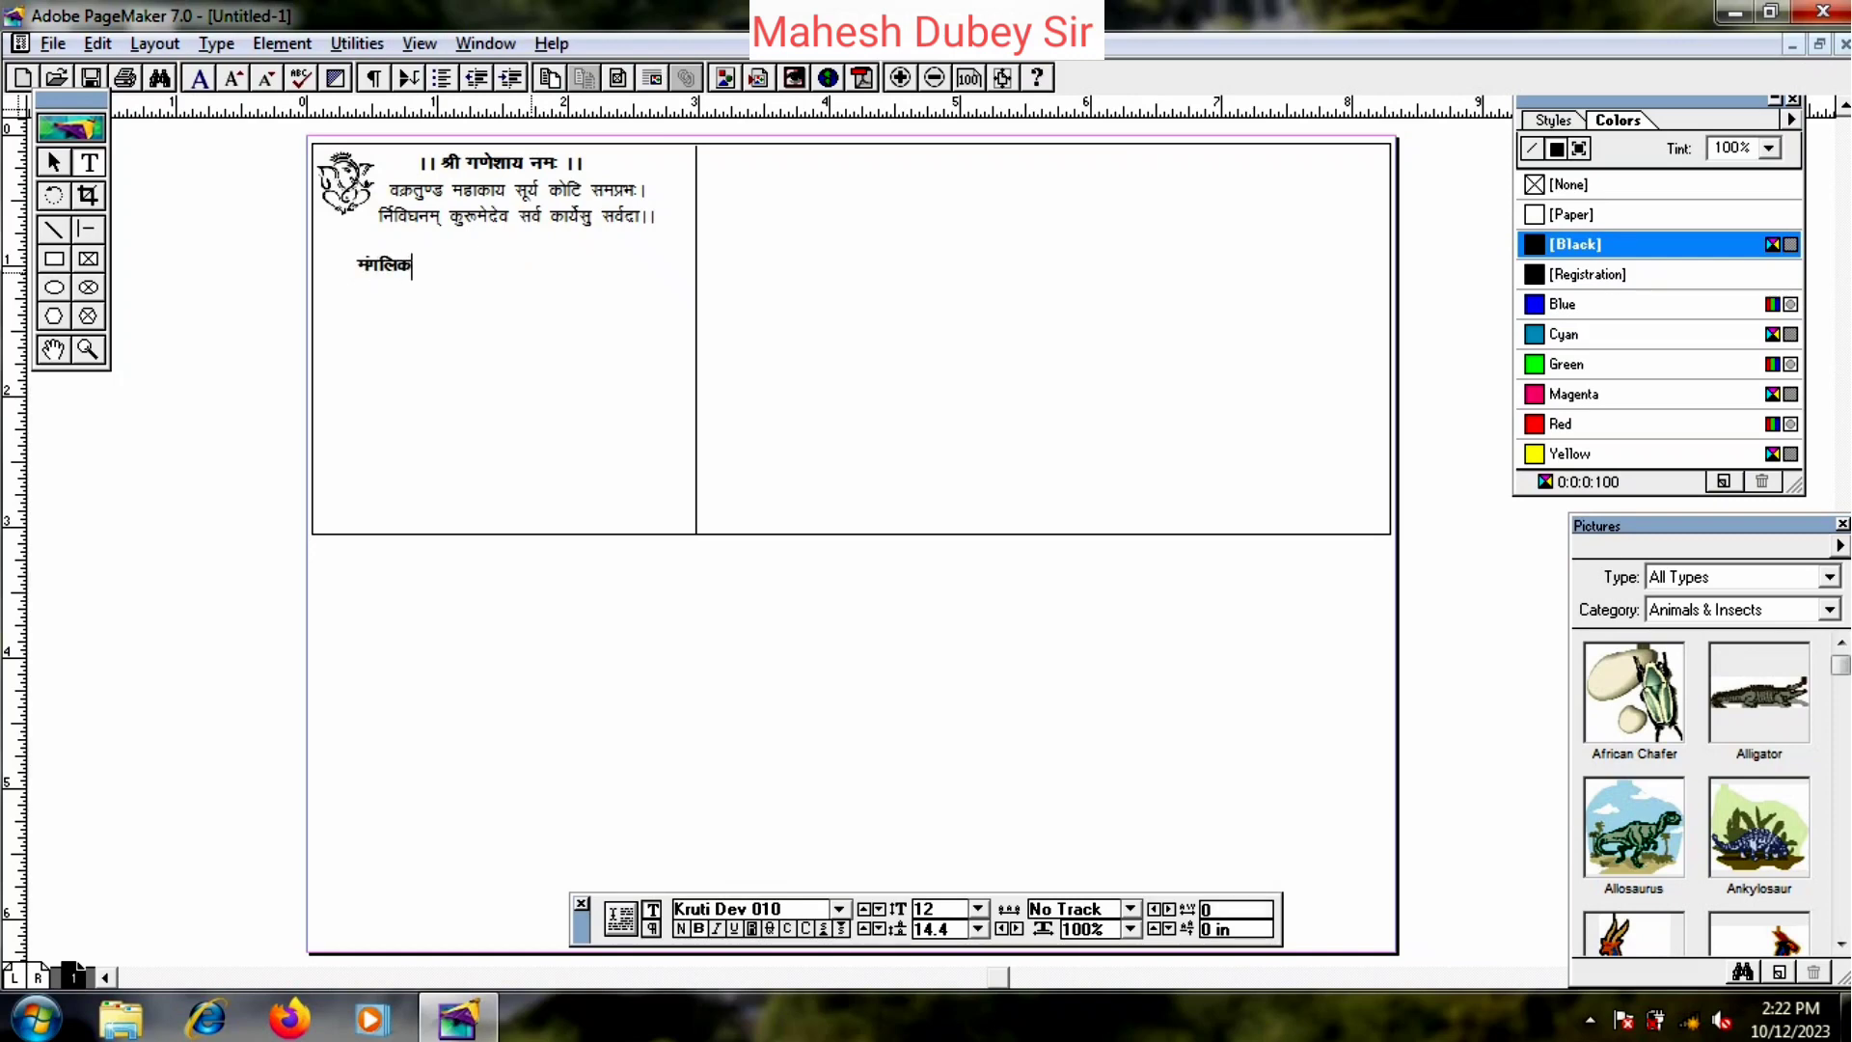
text( dk;)
key(BackSpace)
key(BackSpace)
text(k;)
key(BackSpace)
key(BackSpace)
text(k;Zdze)
key(shift+Home)
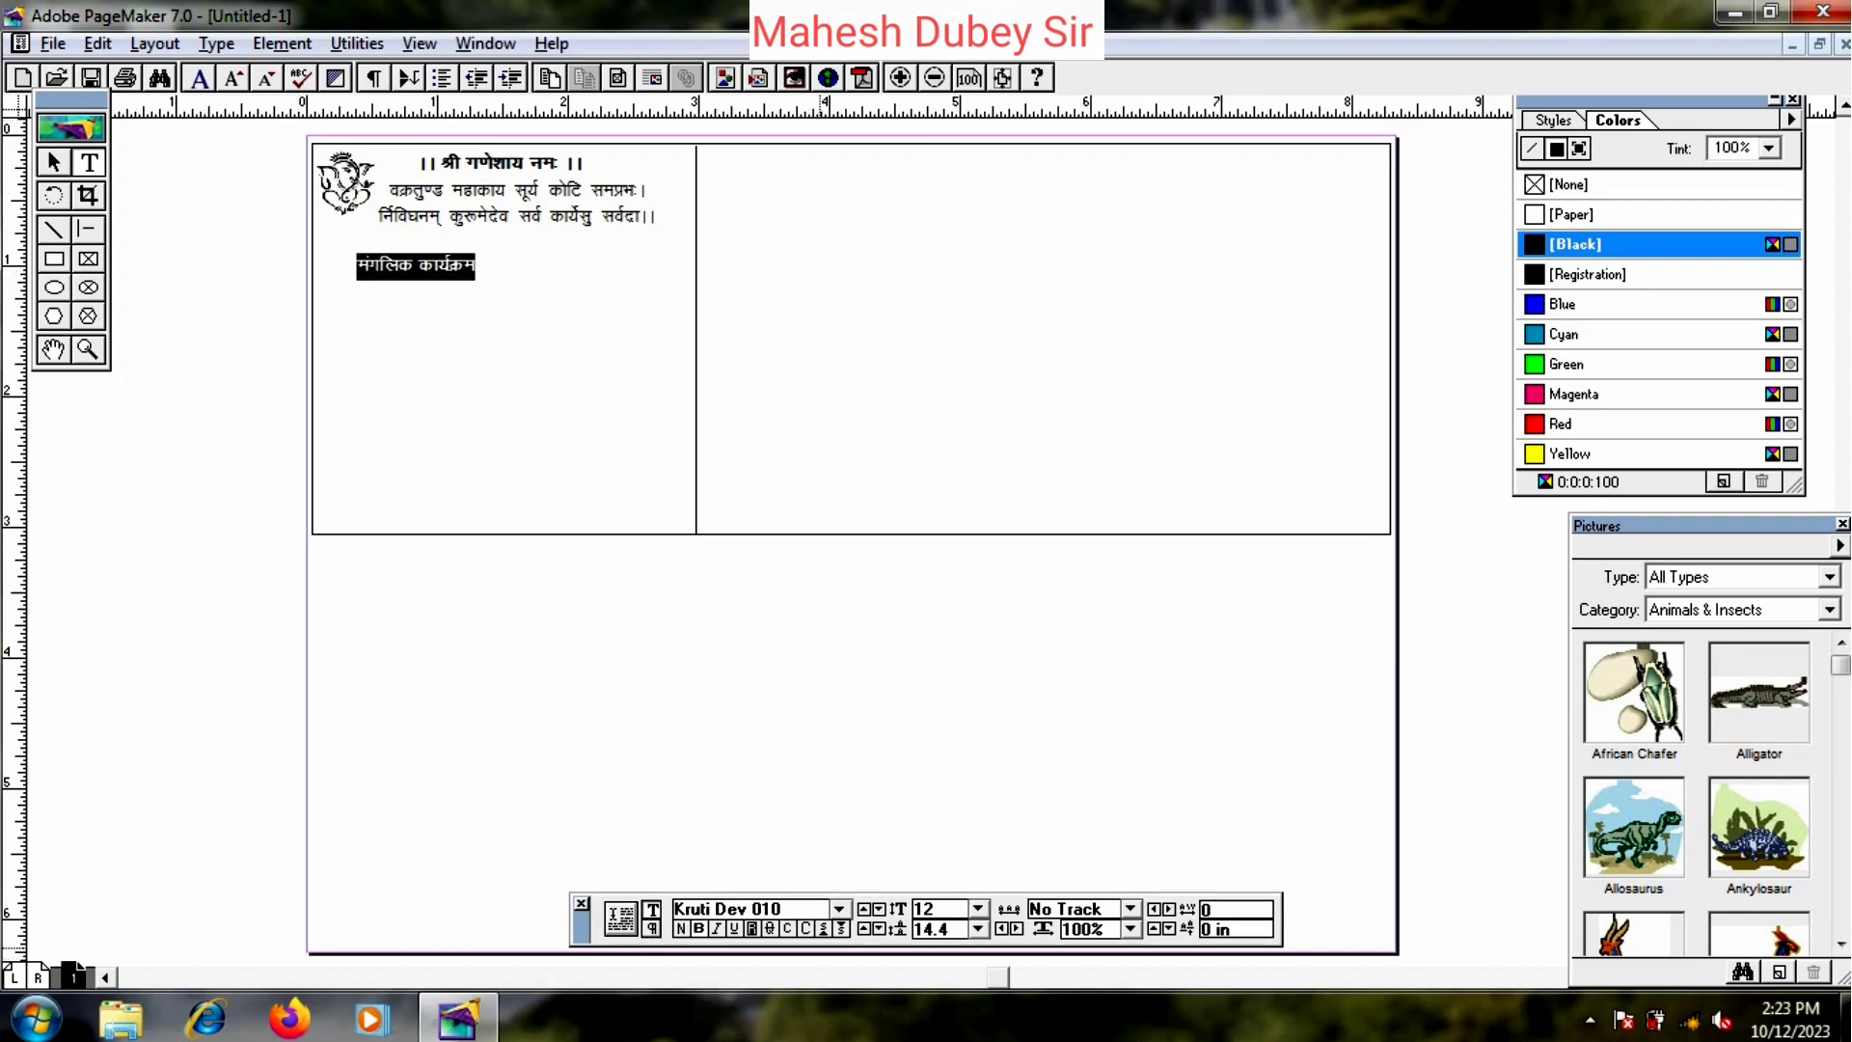
click(977, 909)
key(Down)
key(Down)
key(Down)
key(Down)
key(Return)
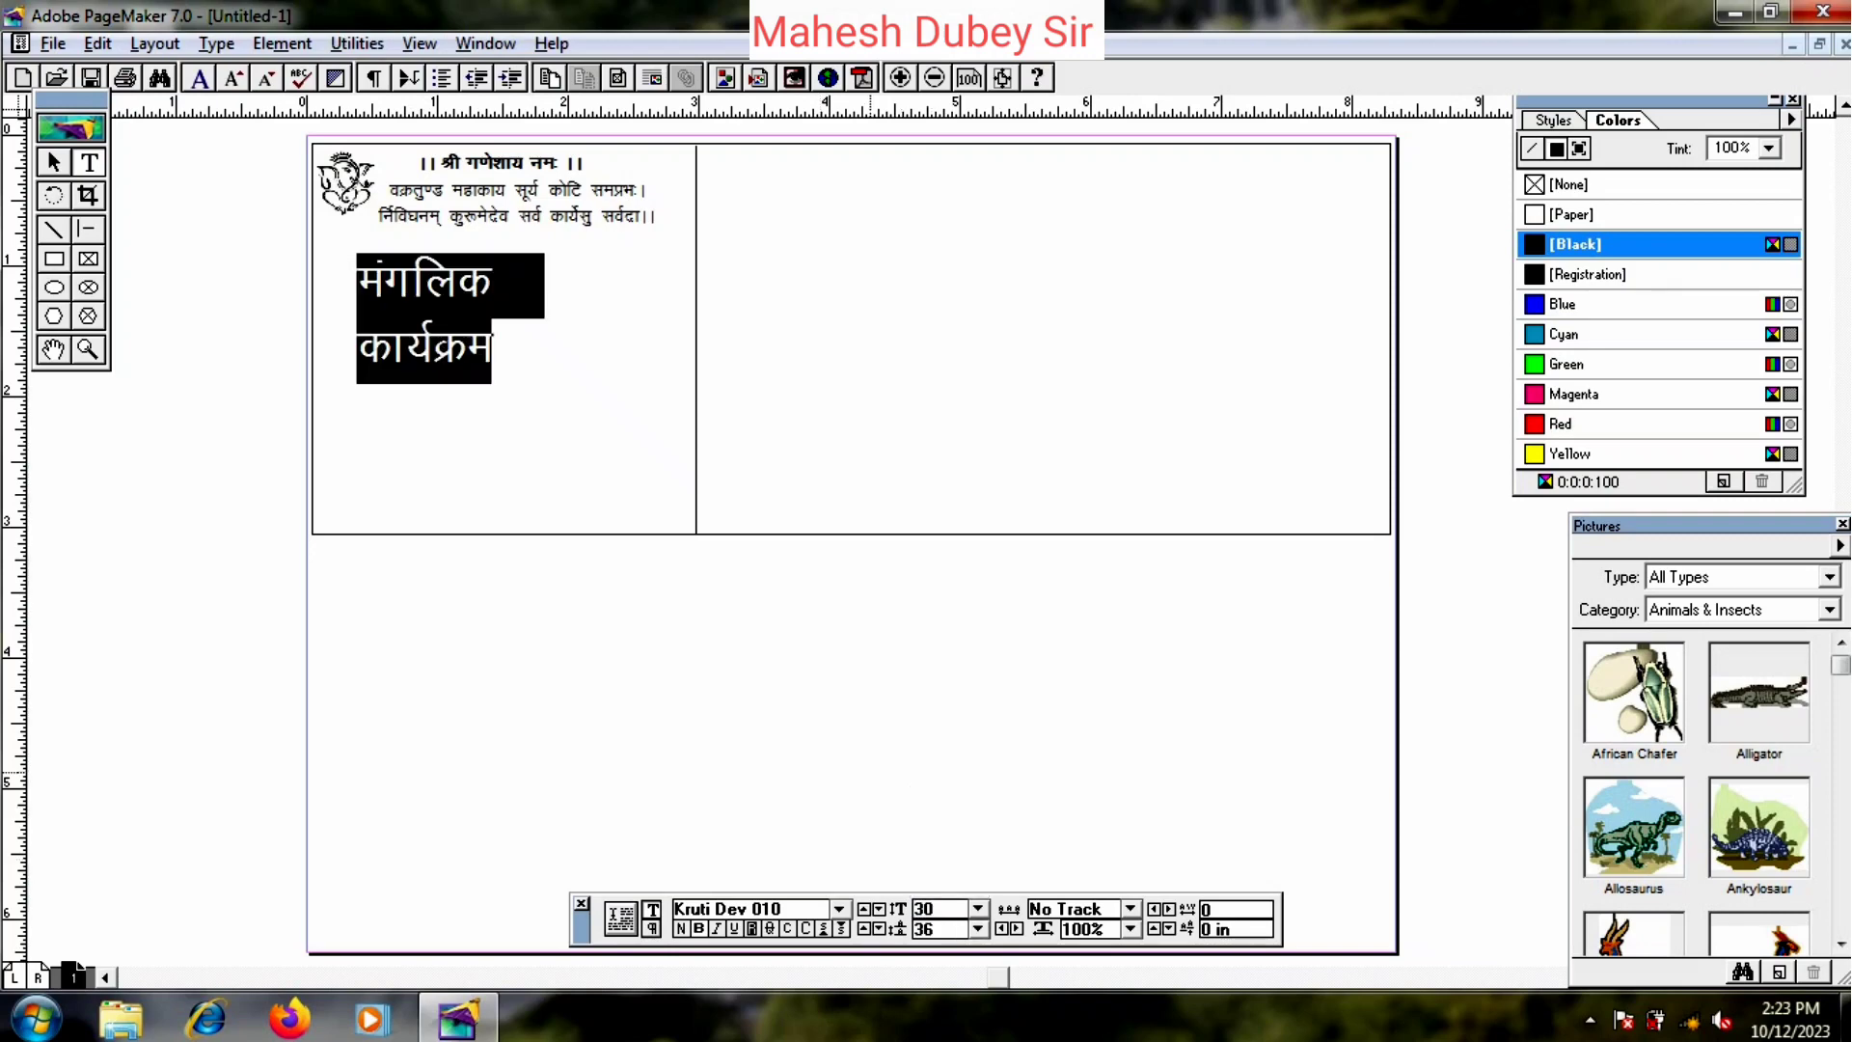
- Widen the heading onto one line and centre it below the verse
click(53, 162)
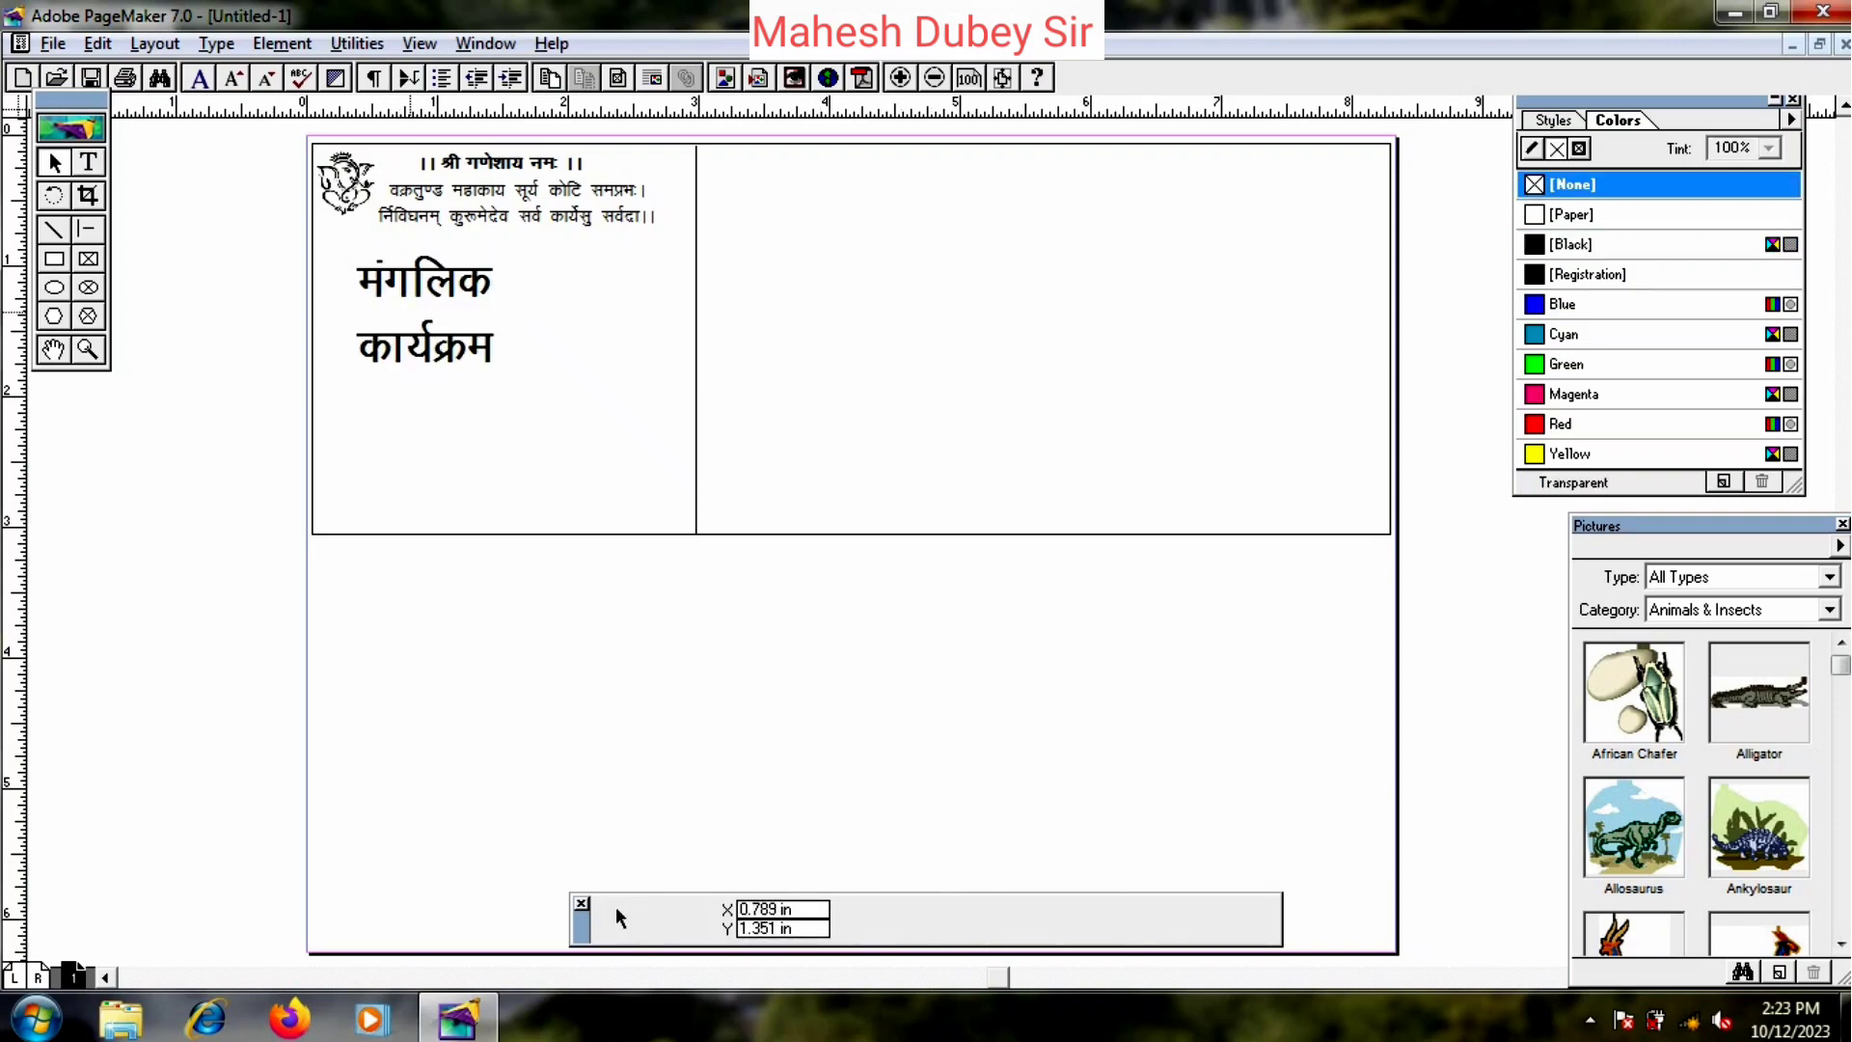
click(413, 311)
drag(544, 384, 664, 382)
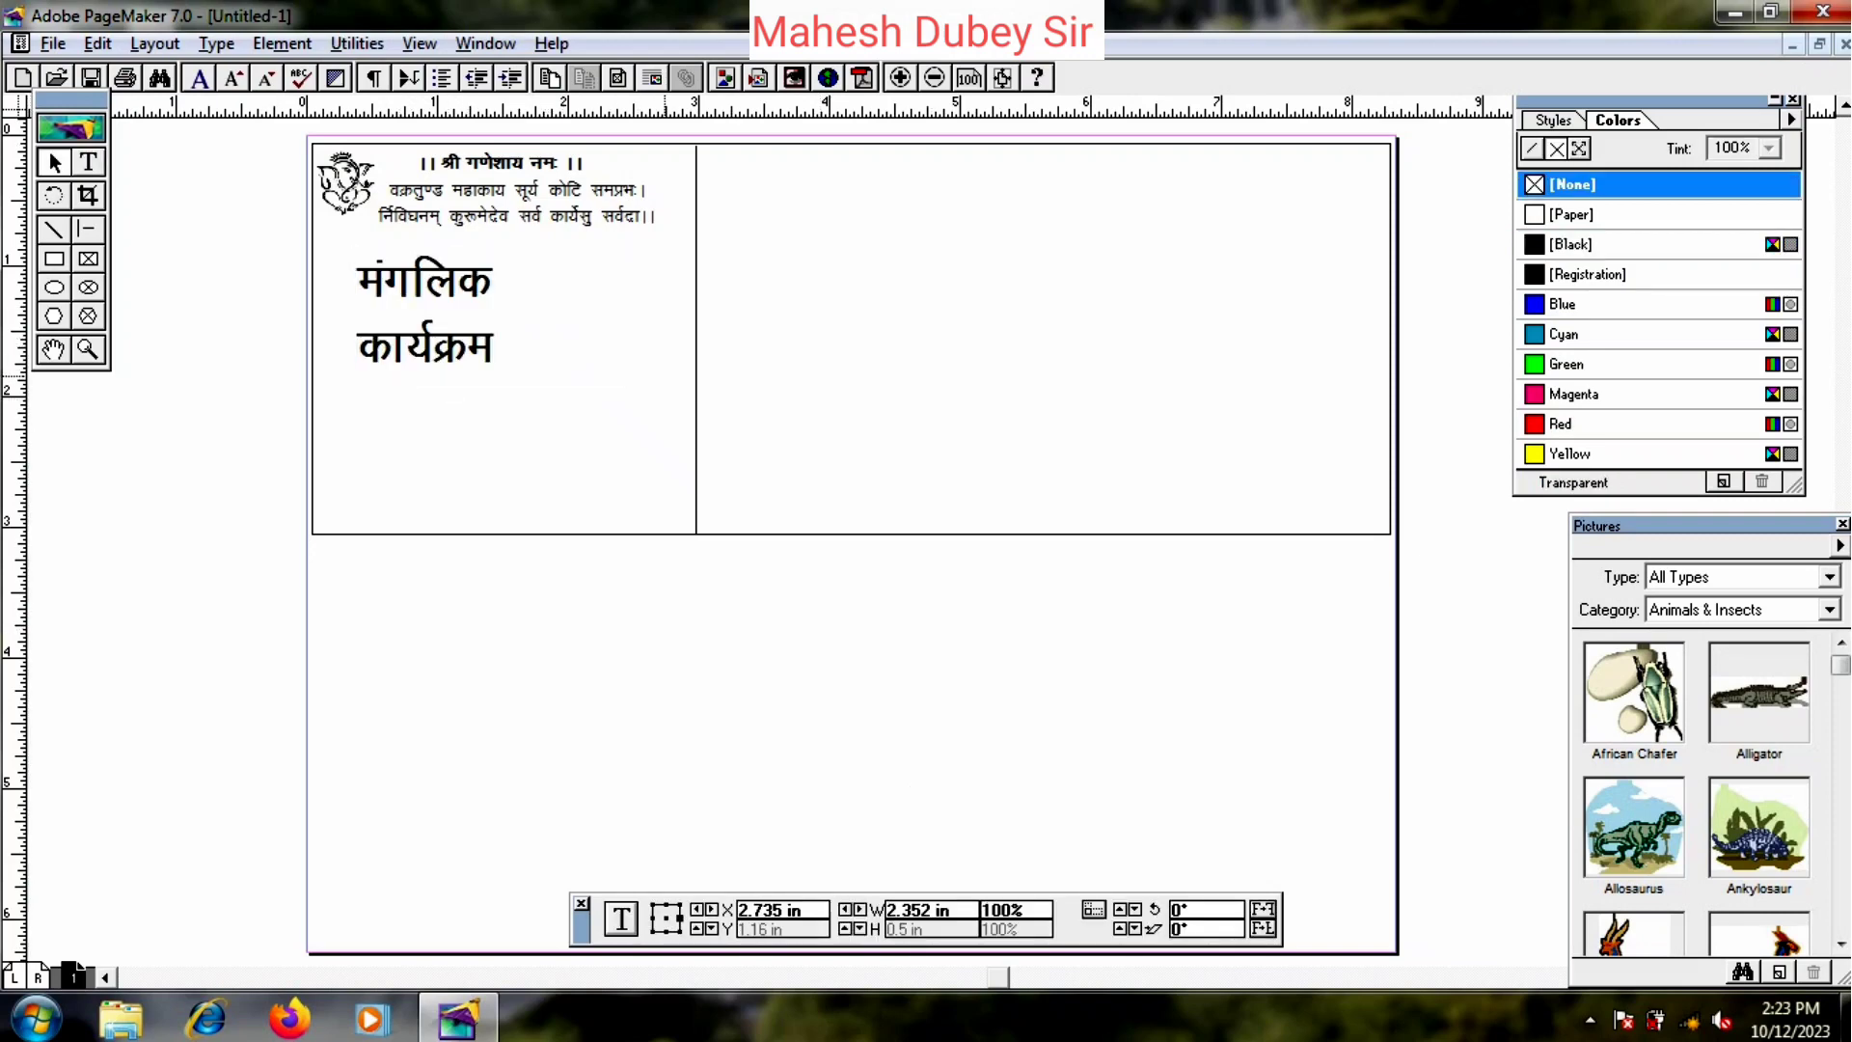
drag(528, 282, 519, 290)
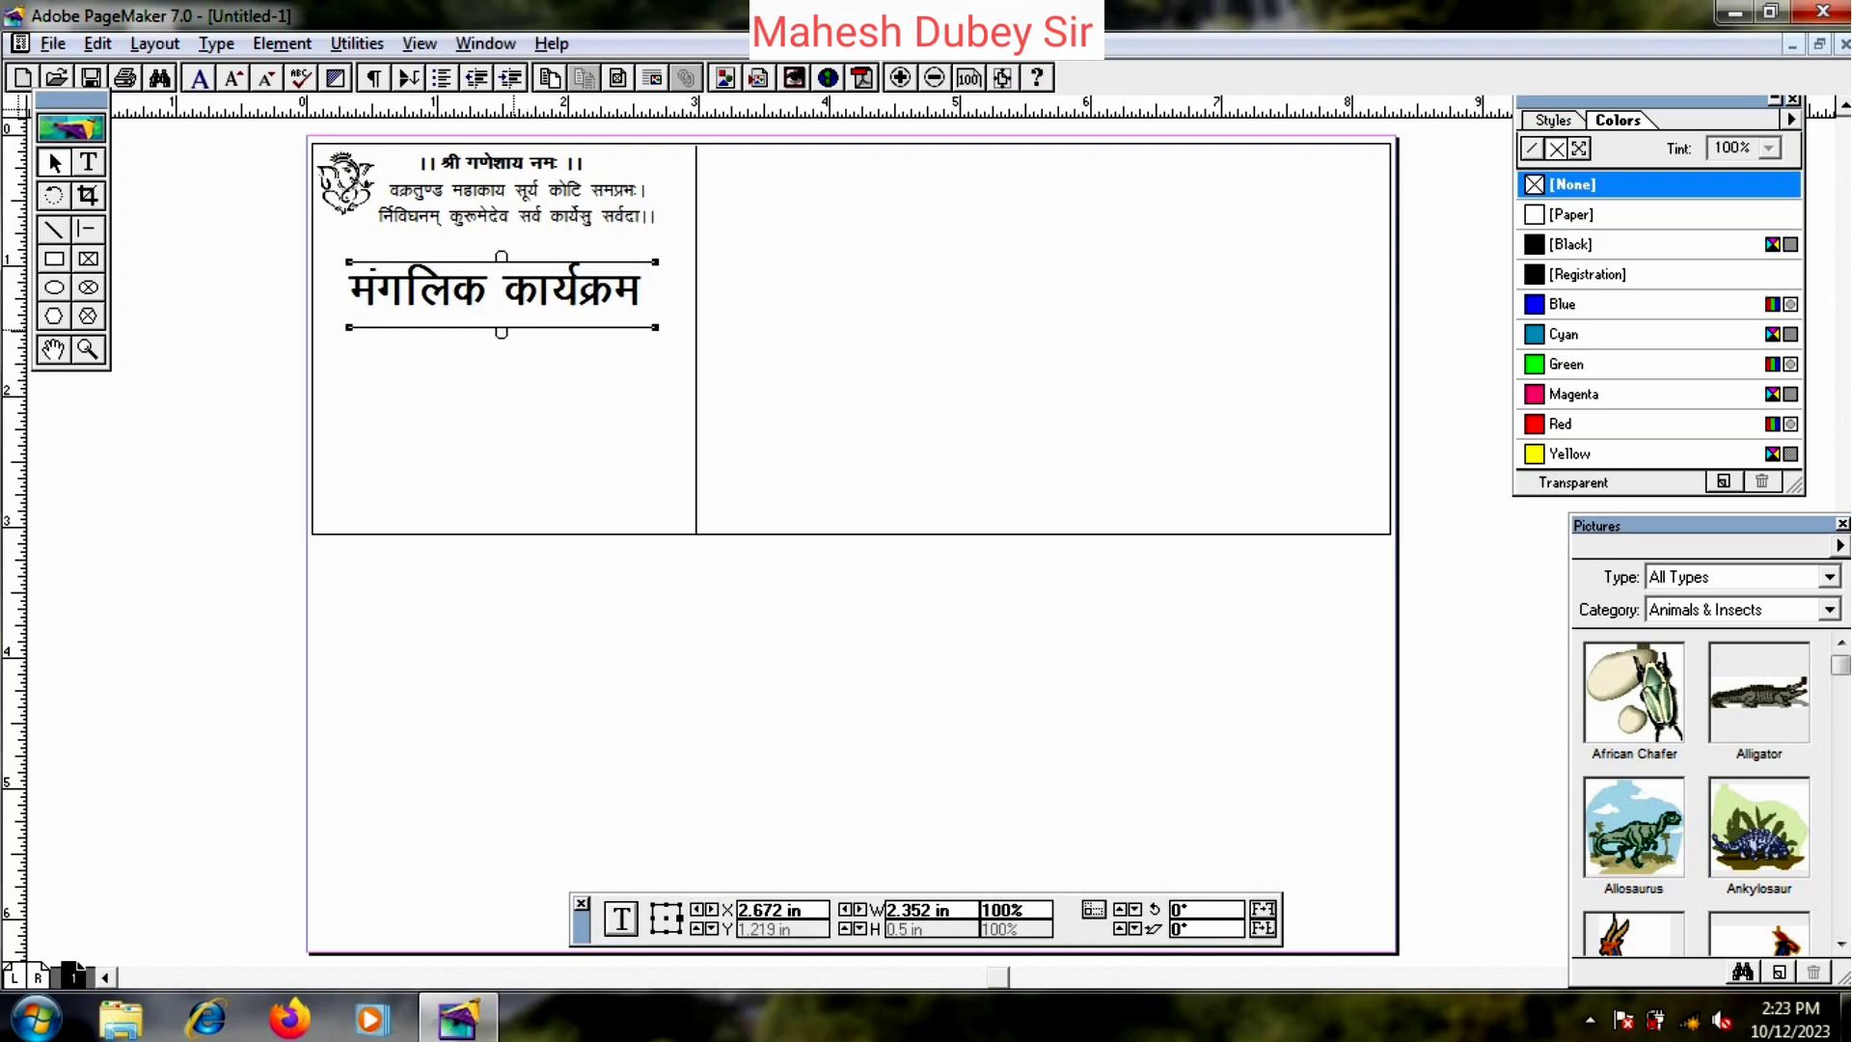
click(547, 369)
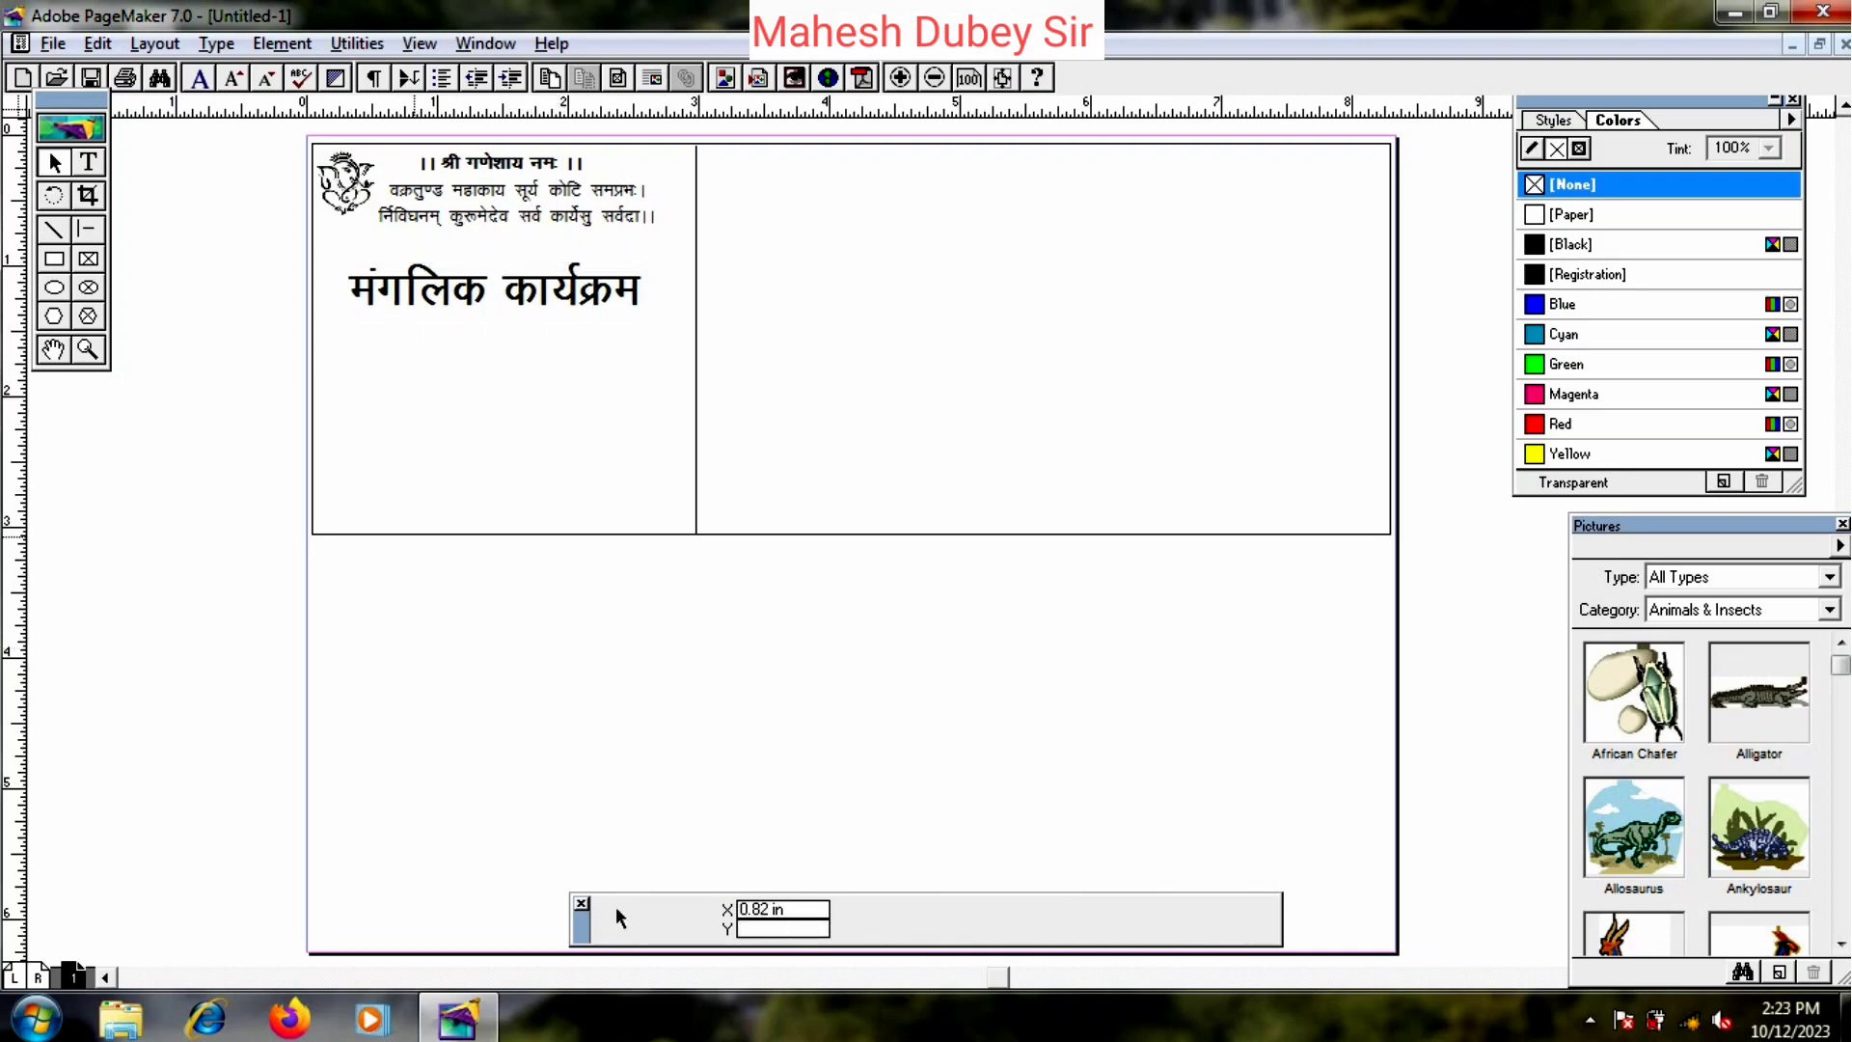
click(472, 186)
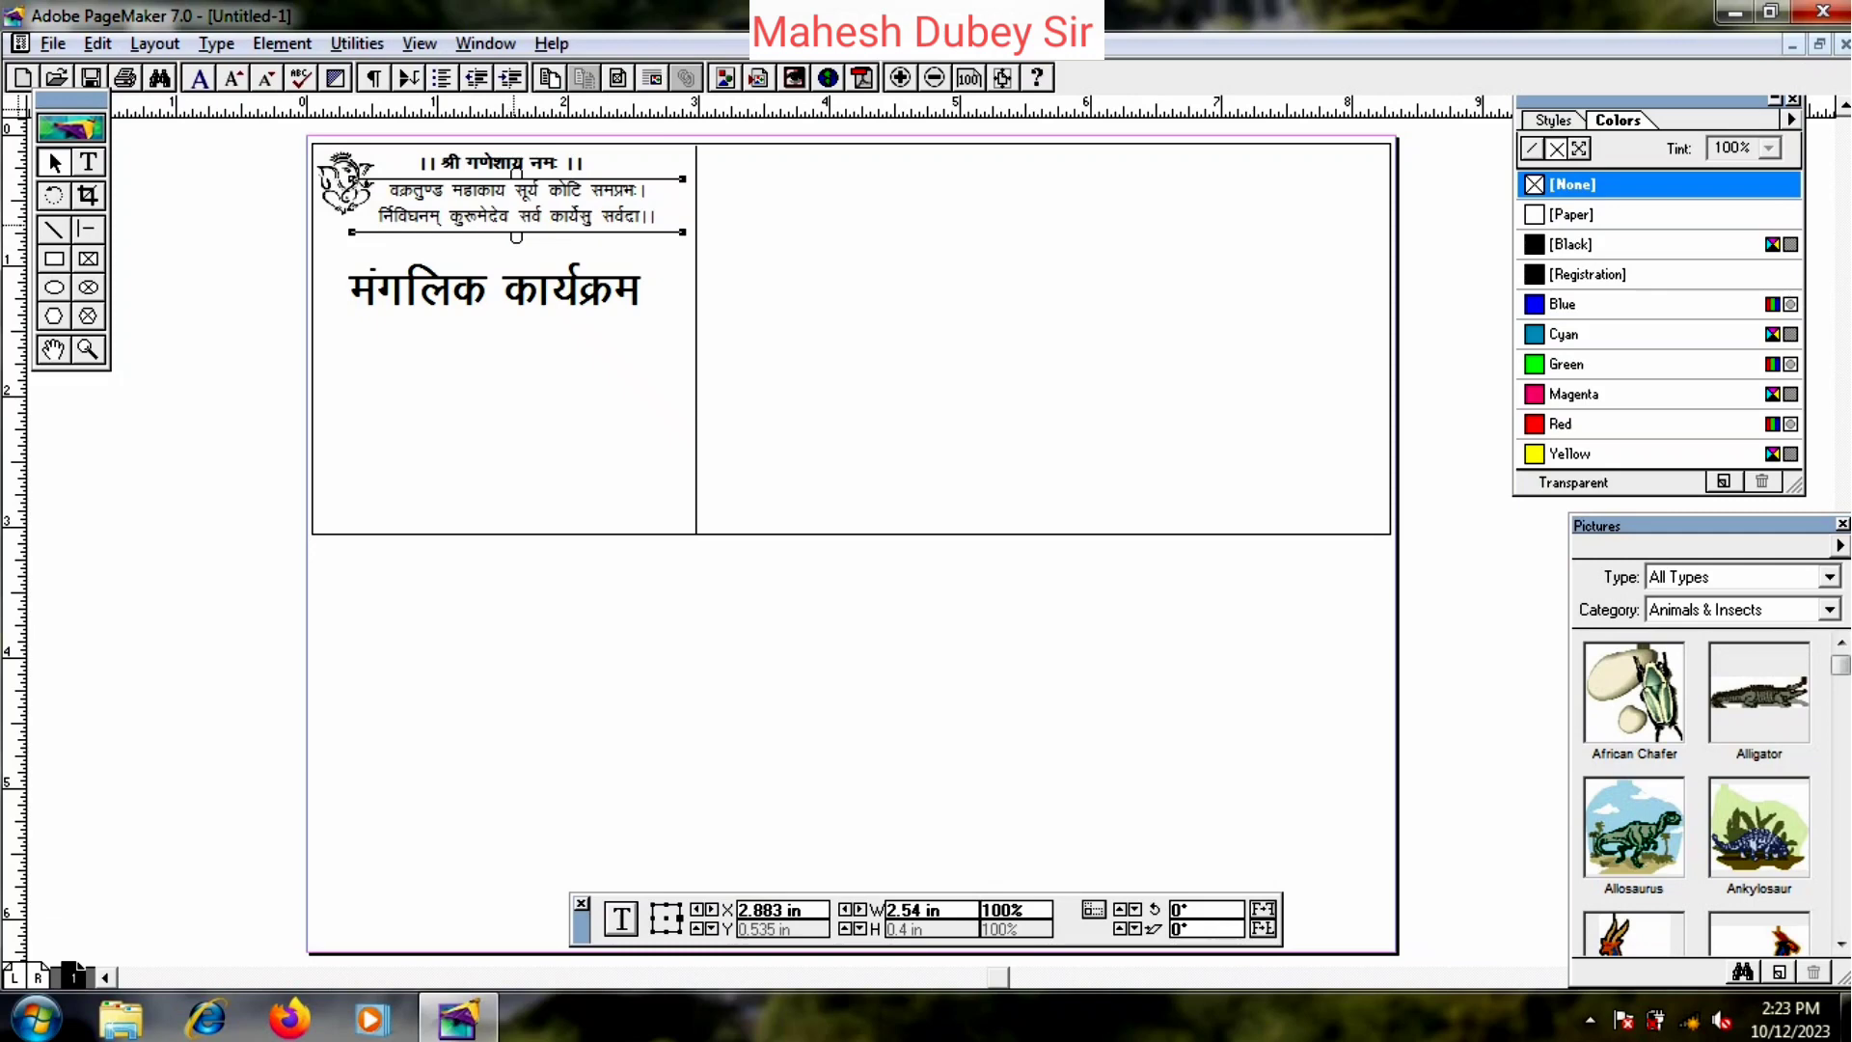
- Duplicate the verse block below the heading and clear out its text
key(ctrl+v)
drag(513, 217, 495, 383)
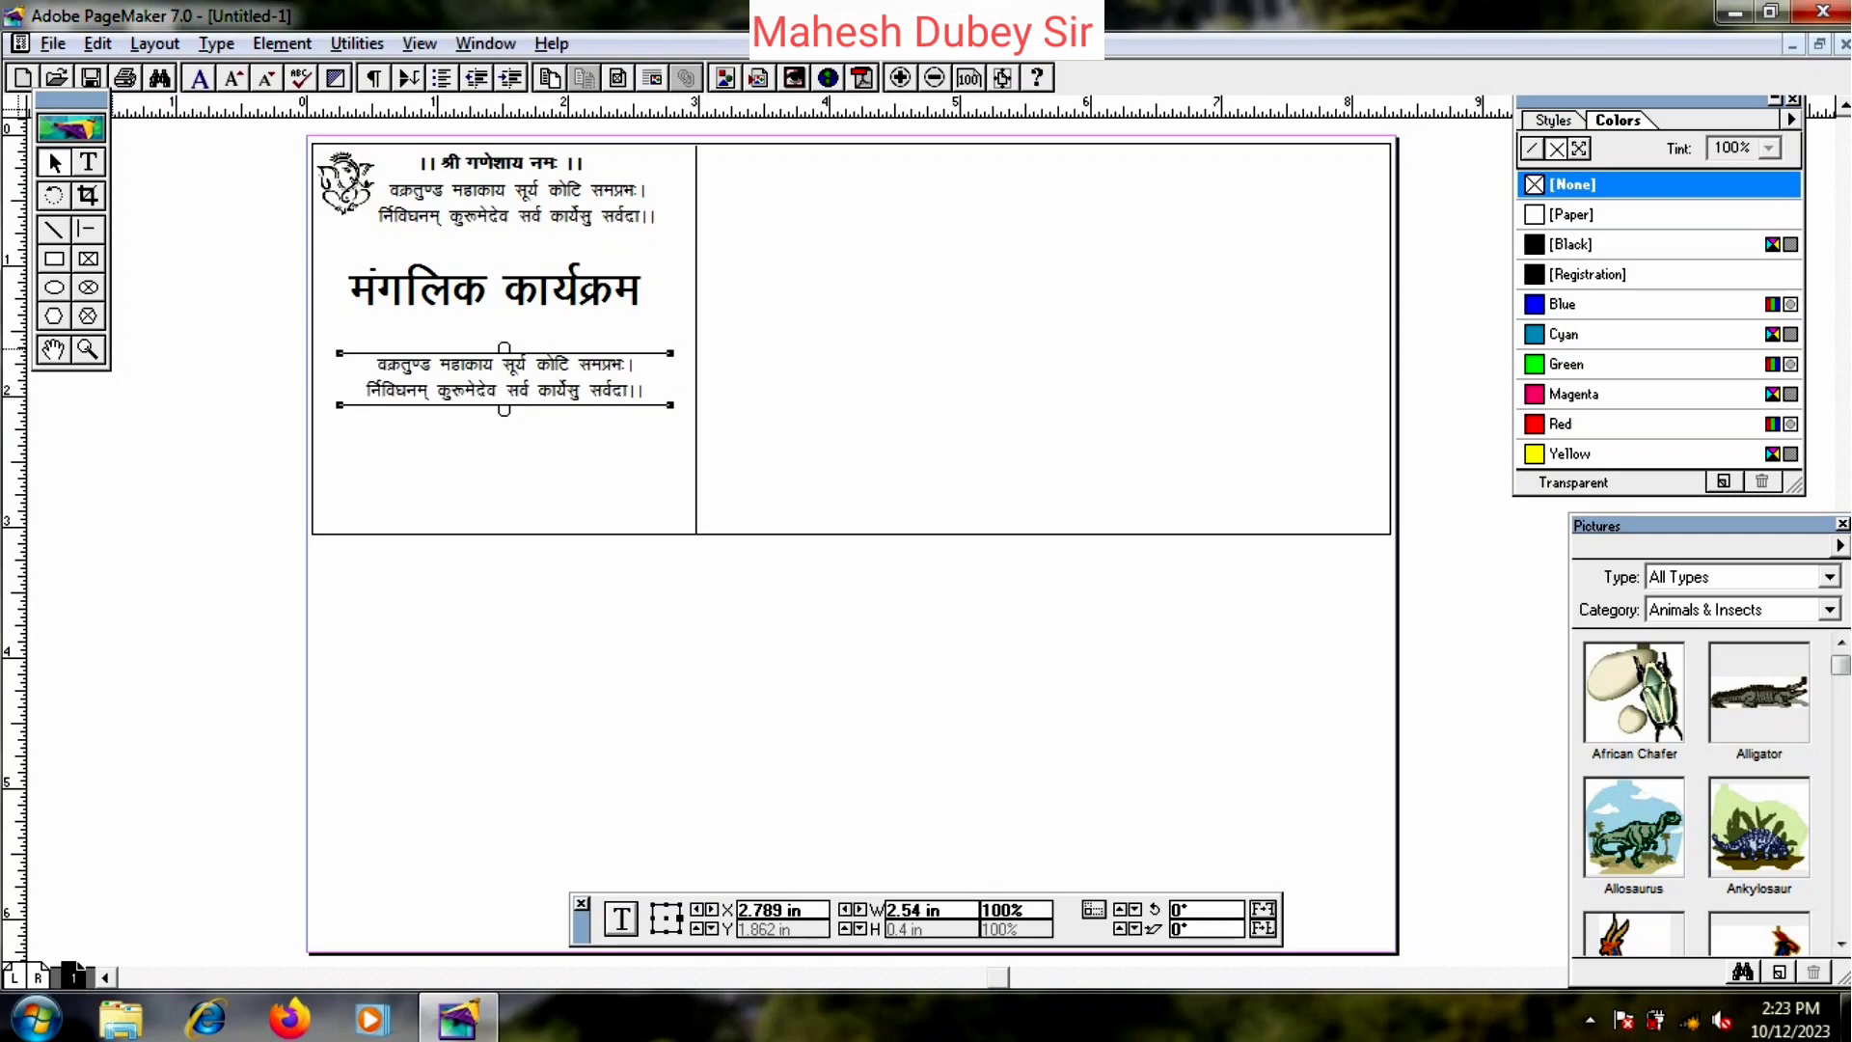
click(87, 162)
click(453, 384)
key(ctrl+a)
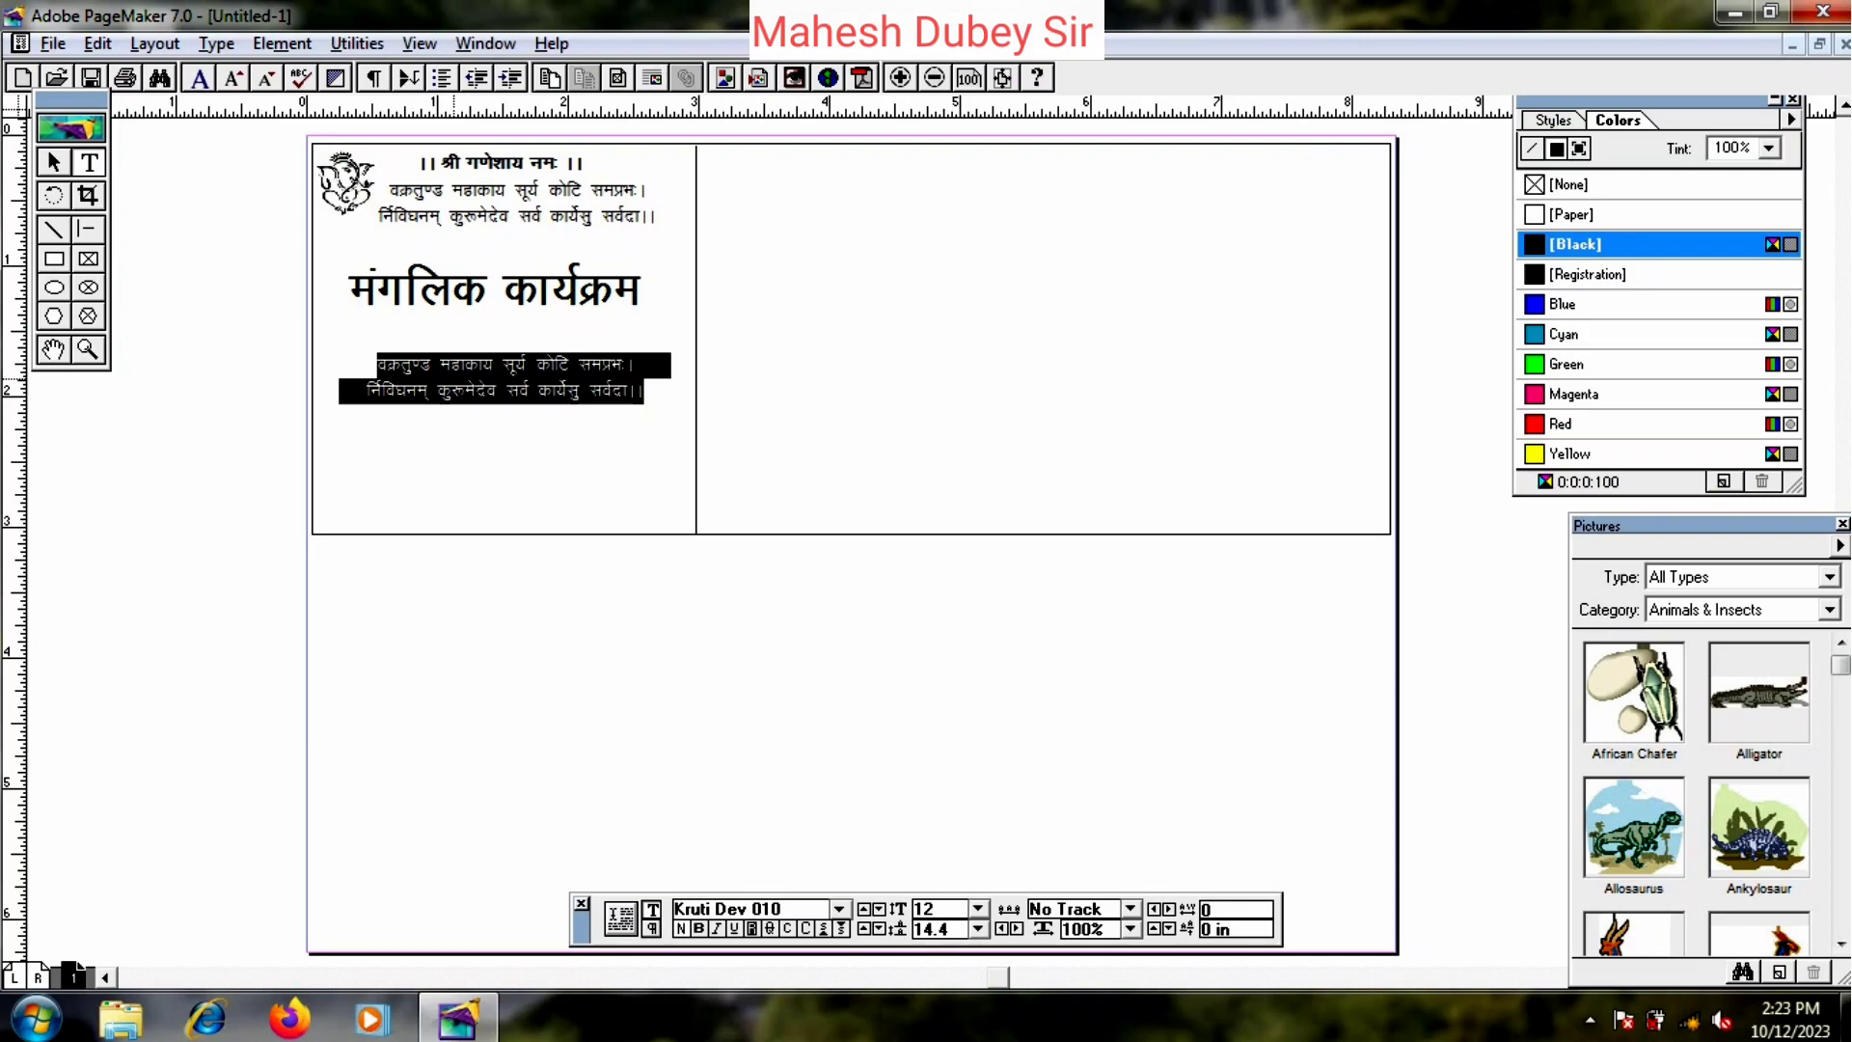
key(BackSpace)
- Type शुभ विवाह, 23 जनवरी 2024 and दिन – on three lines in Kruti Dev
text('k)
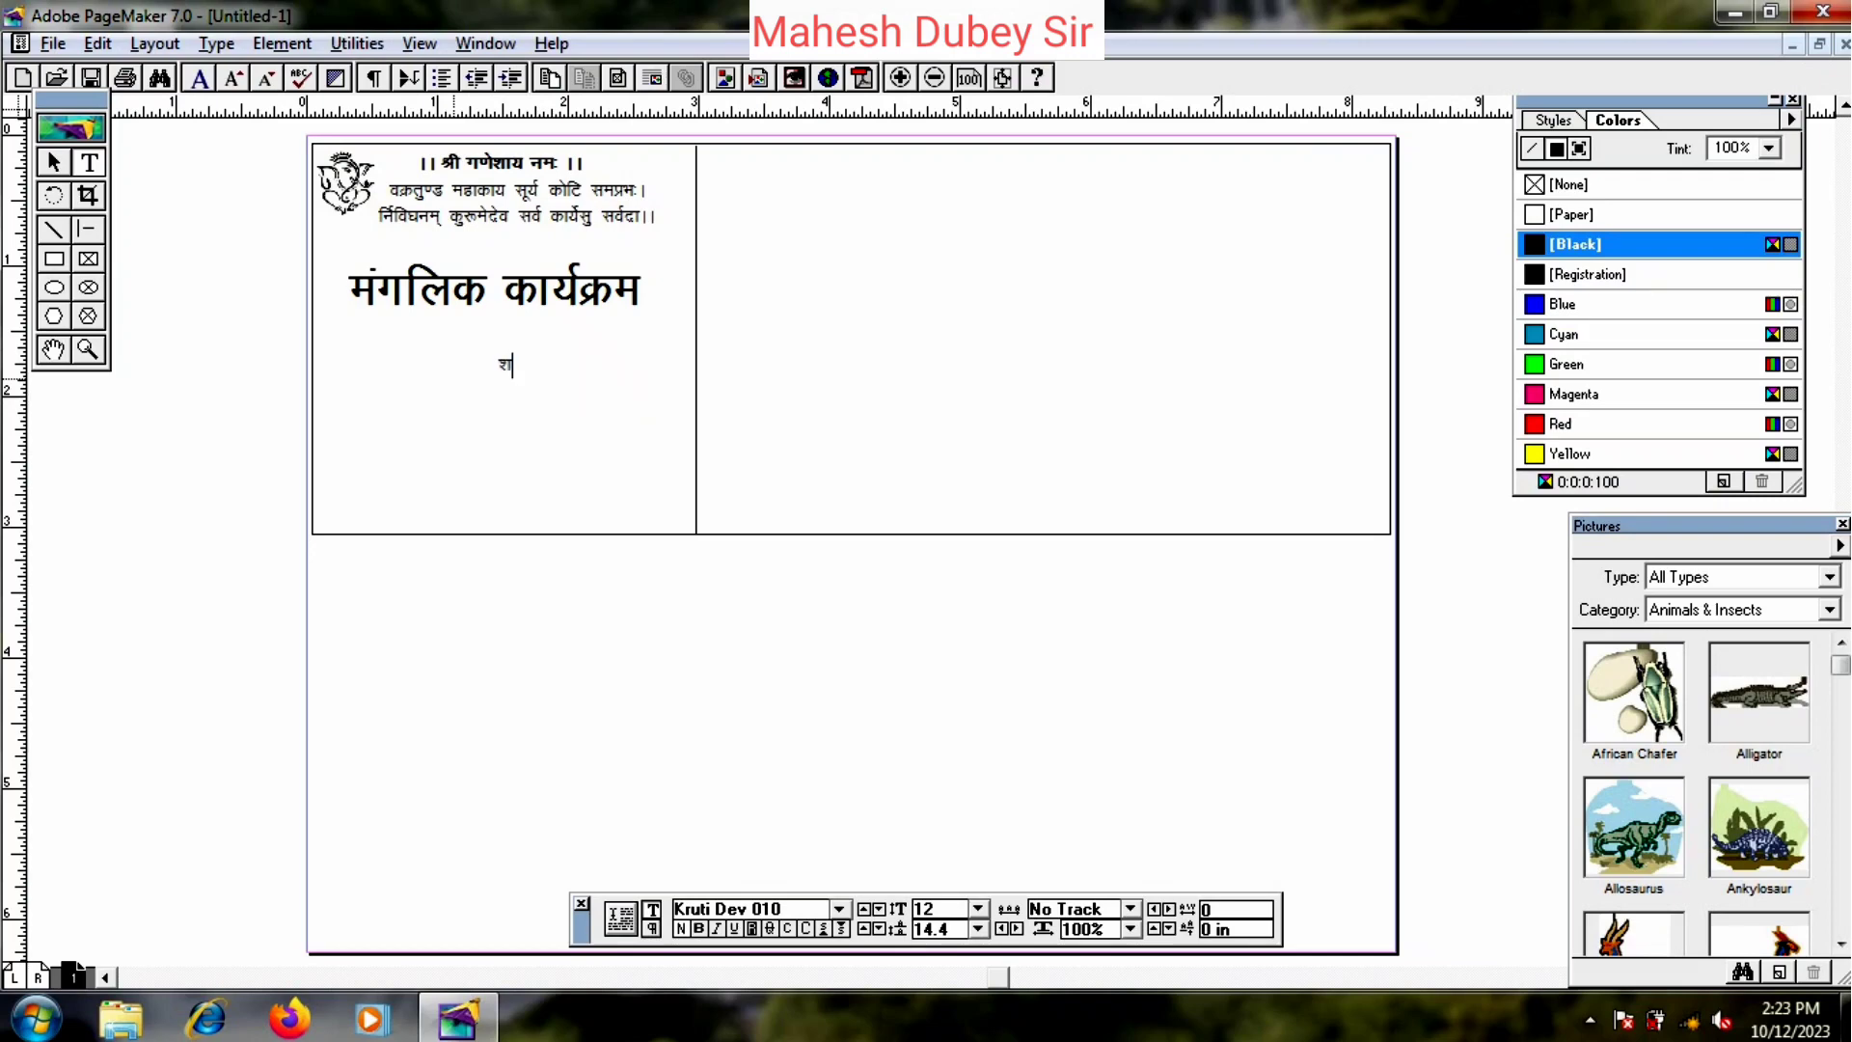
text(qHk fookg)
key(Return)
text(23 eb)
key(BackSpace)
key(BackSpace)
text(tuojh)
text( 2024)
key(Return)
text(fnu &)
- Look up 23 January 2024's weekday in the taskbar calendar and add मंगलवार to the day line
click(1789, 1019)
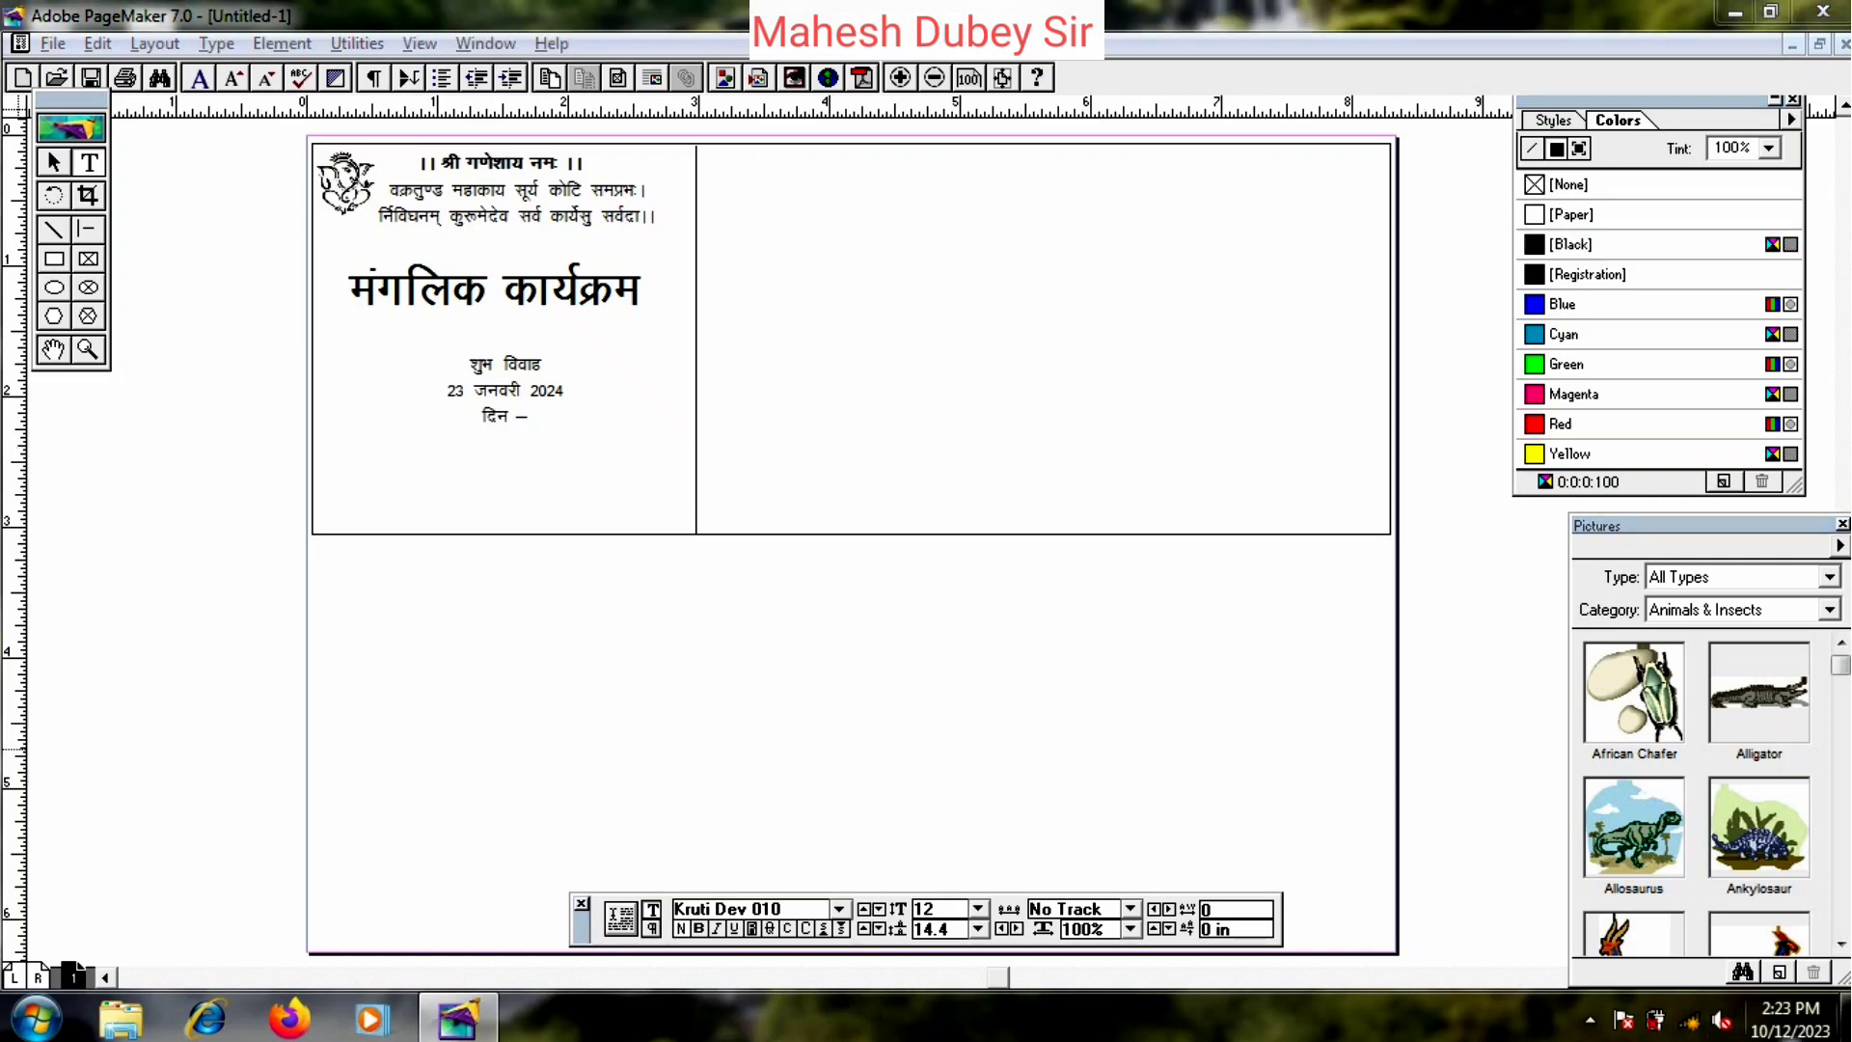
click(1617, 712)
click(1617, 712)
click(1617, 712)
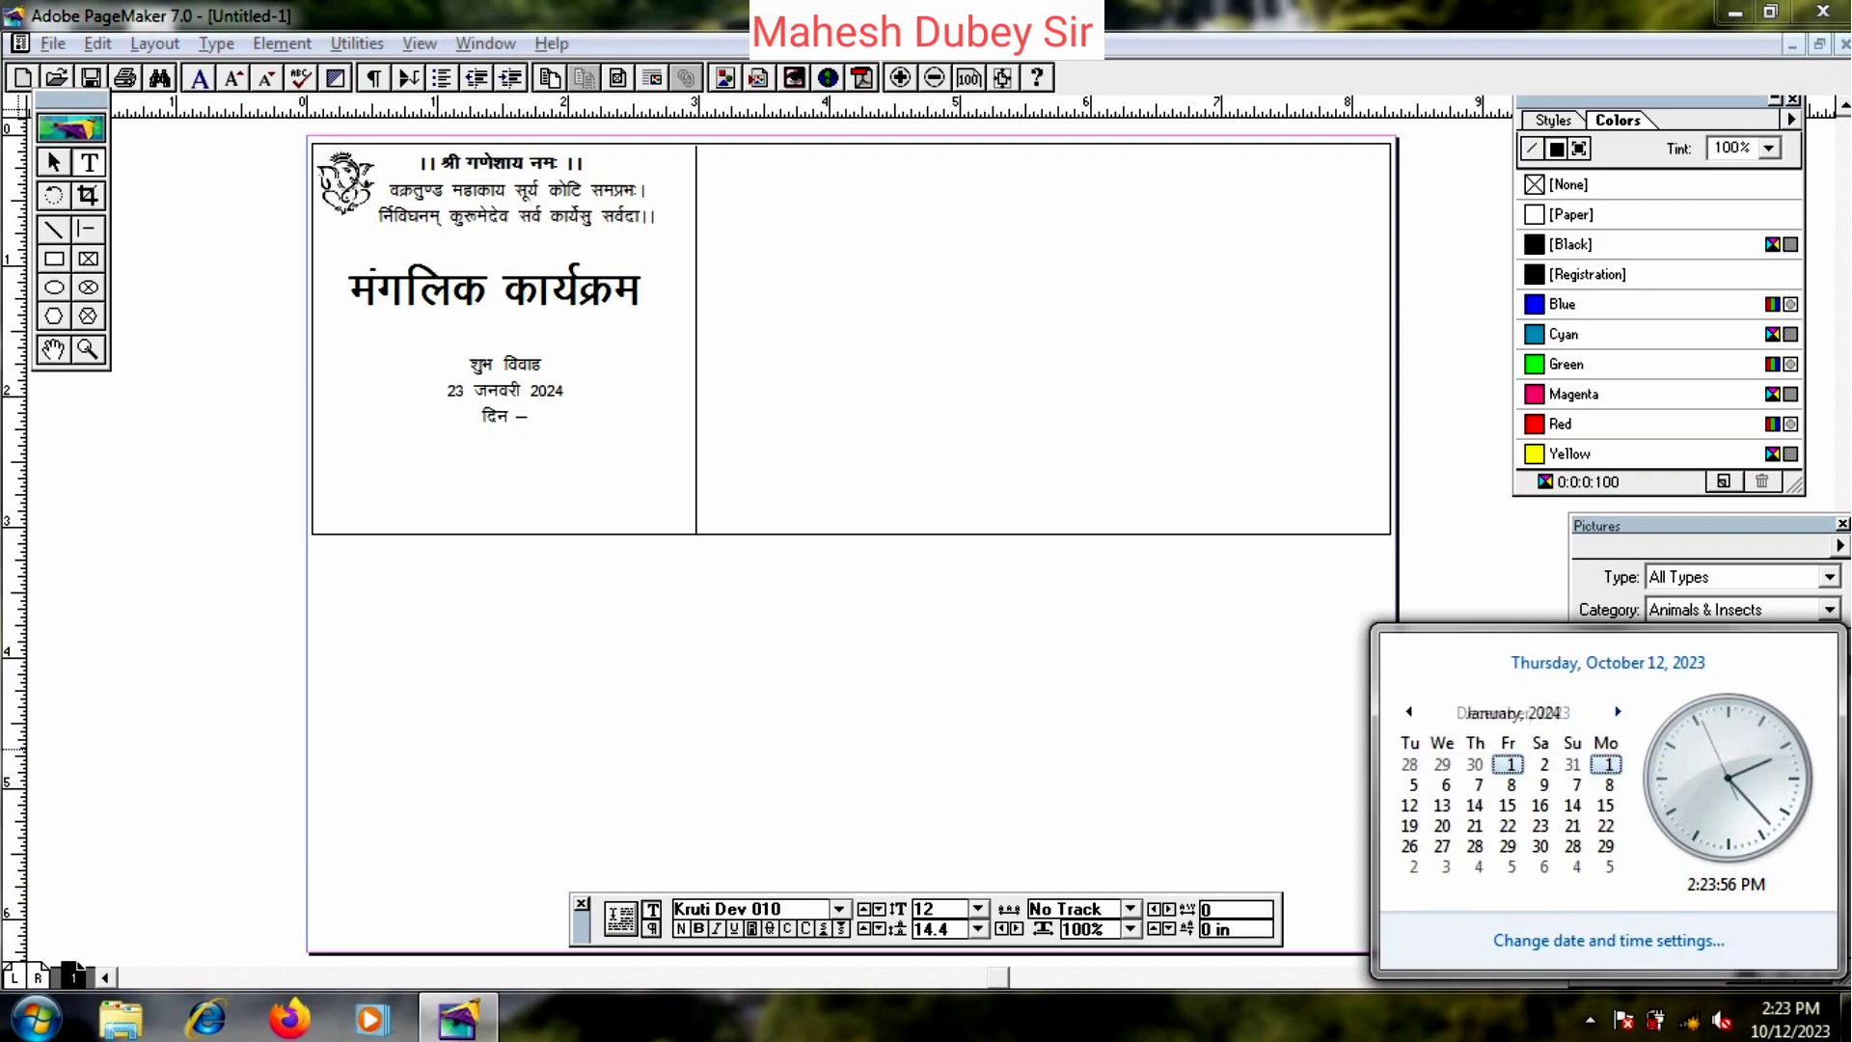
click(1617, 712)
click(1409, 711)
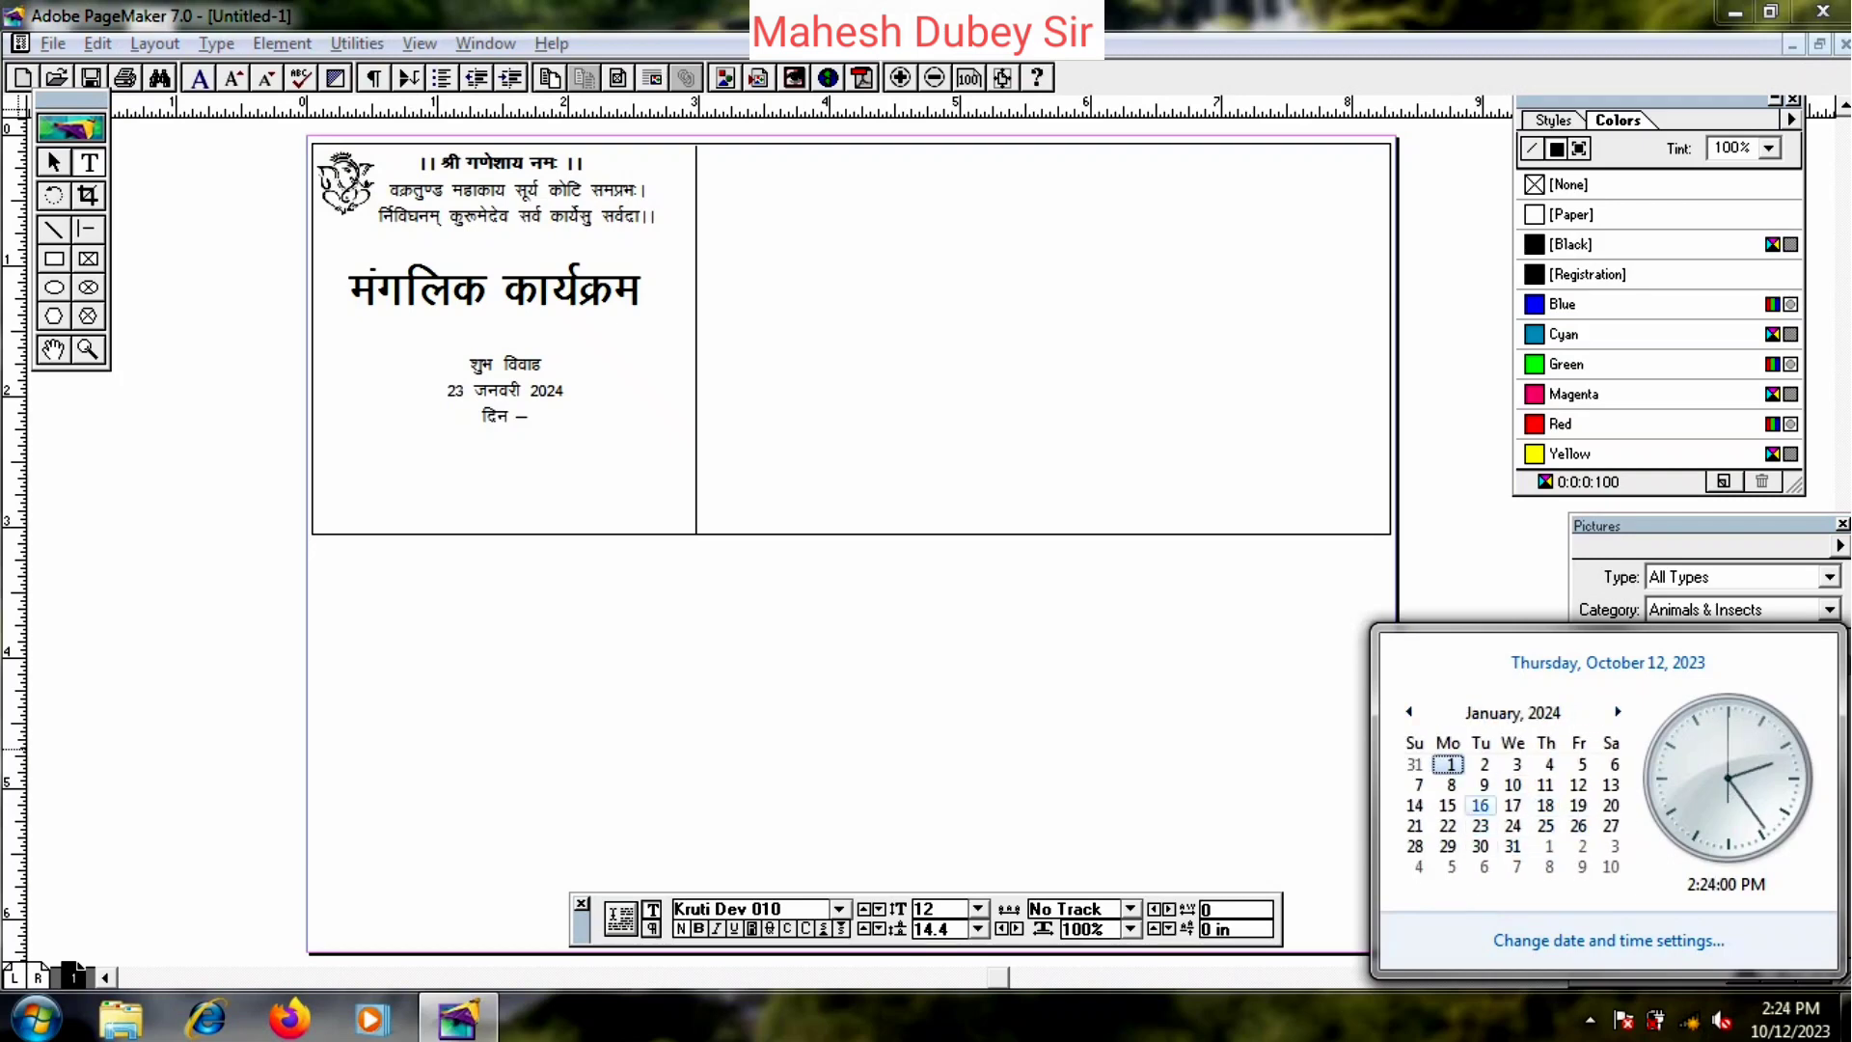
key(Escape)
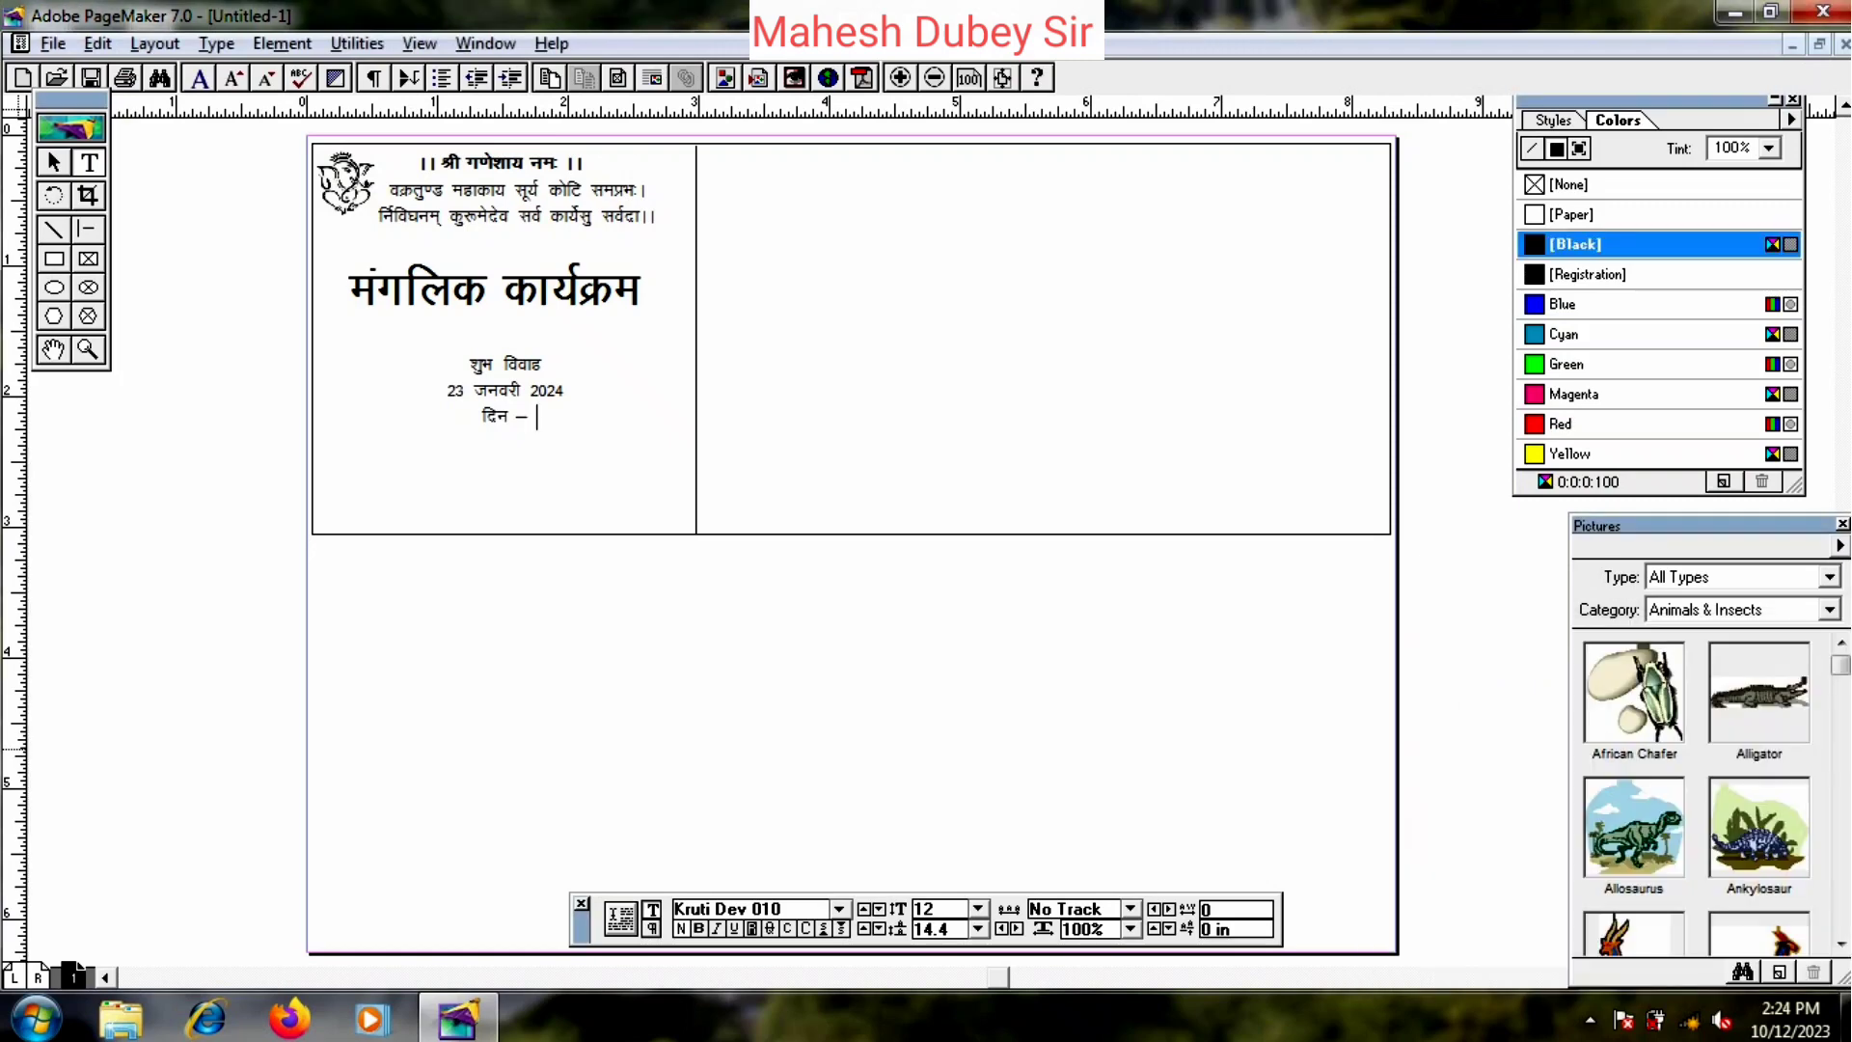
text(मंगलवार)
- Enlarge the शुभ विवाह, date and day lines to 16 pt and shift the block slightly up
drag(468, 371, 457, 440)
key(ctrl+shift+period)
key(ctrl+shift+period)
key(ctrl+shift+period)
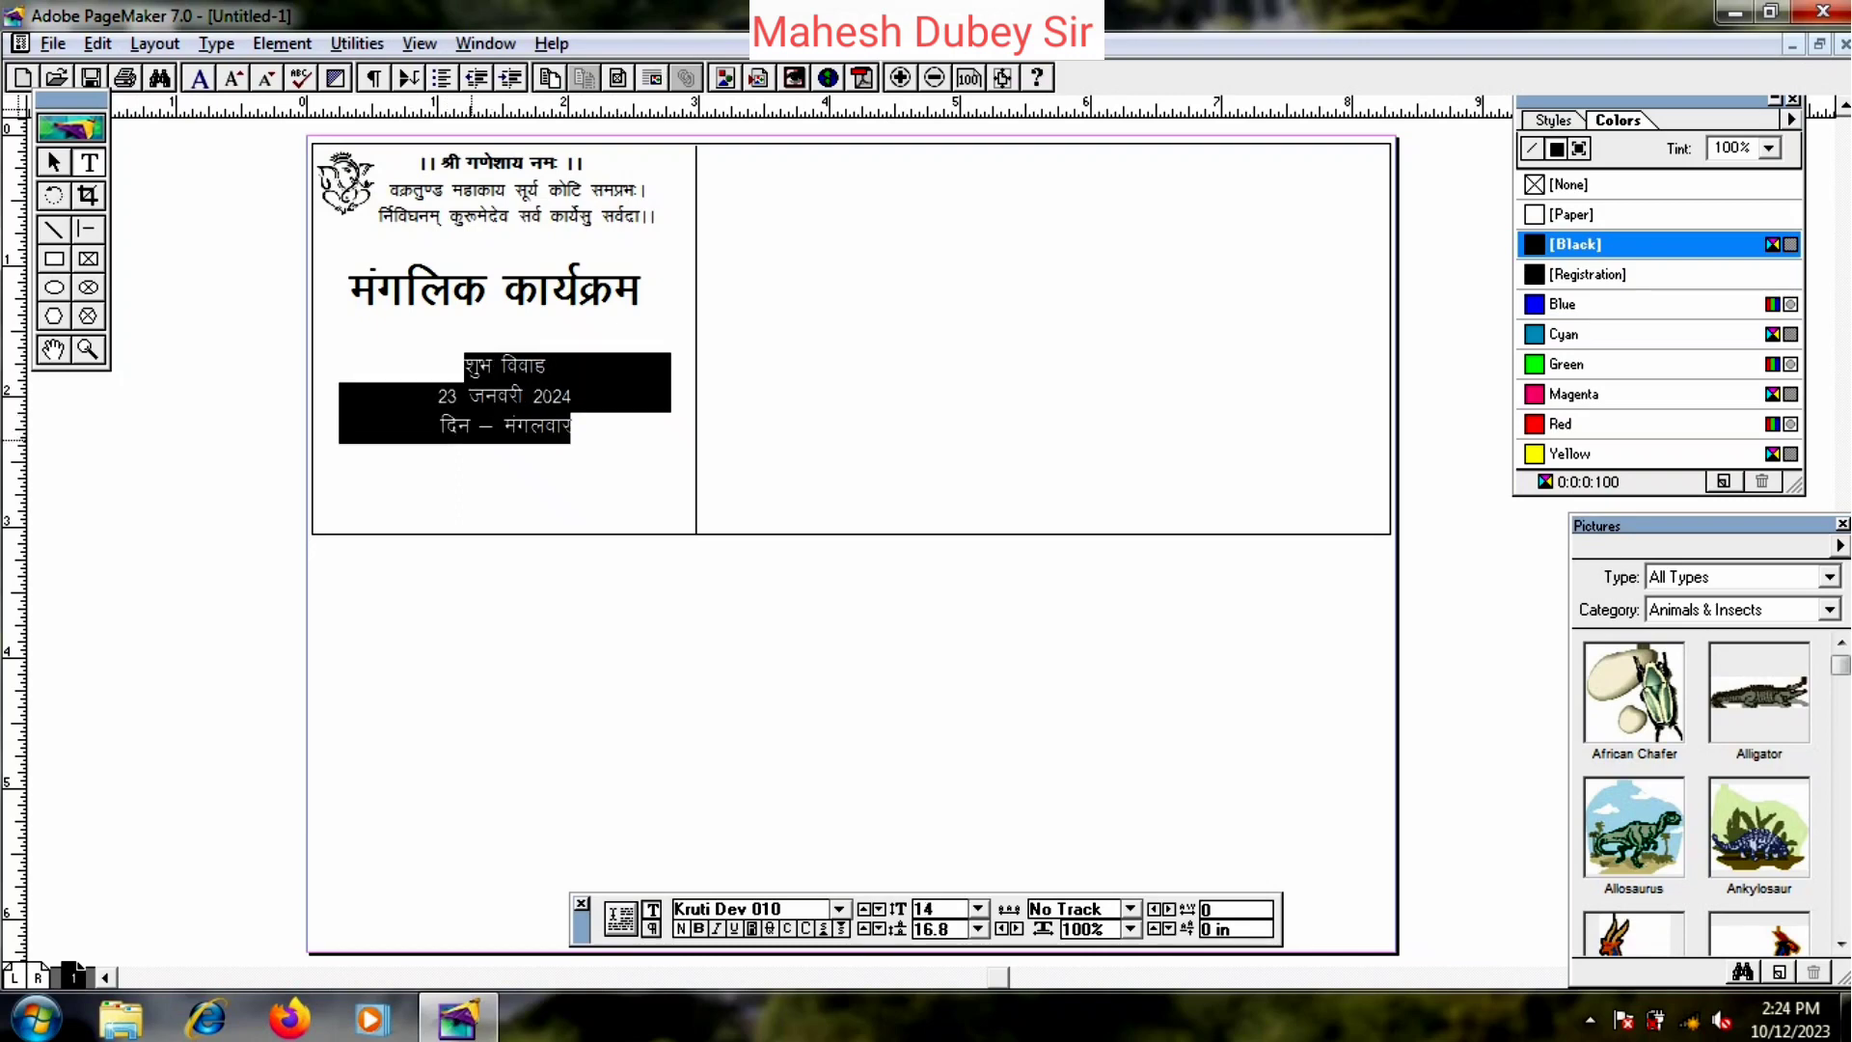
key(ctrl+shift+period)
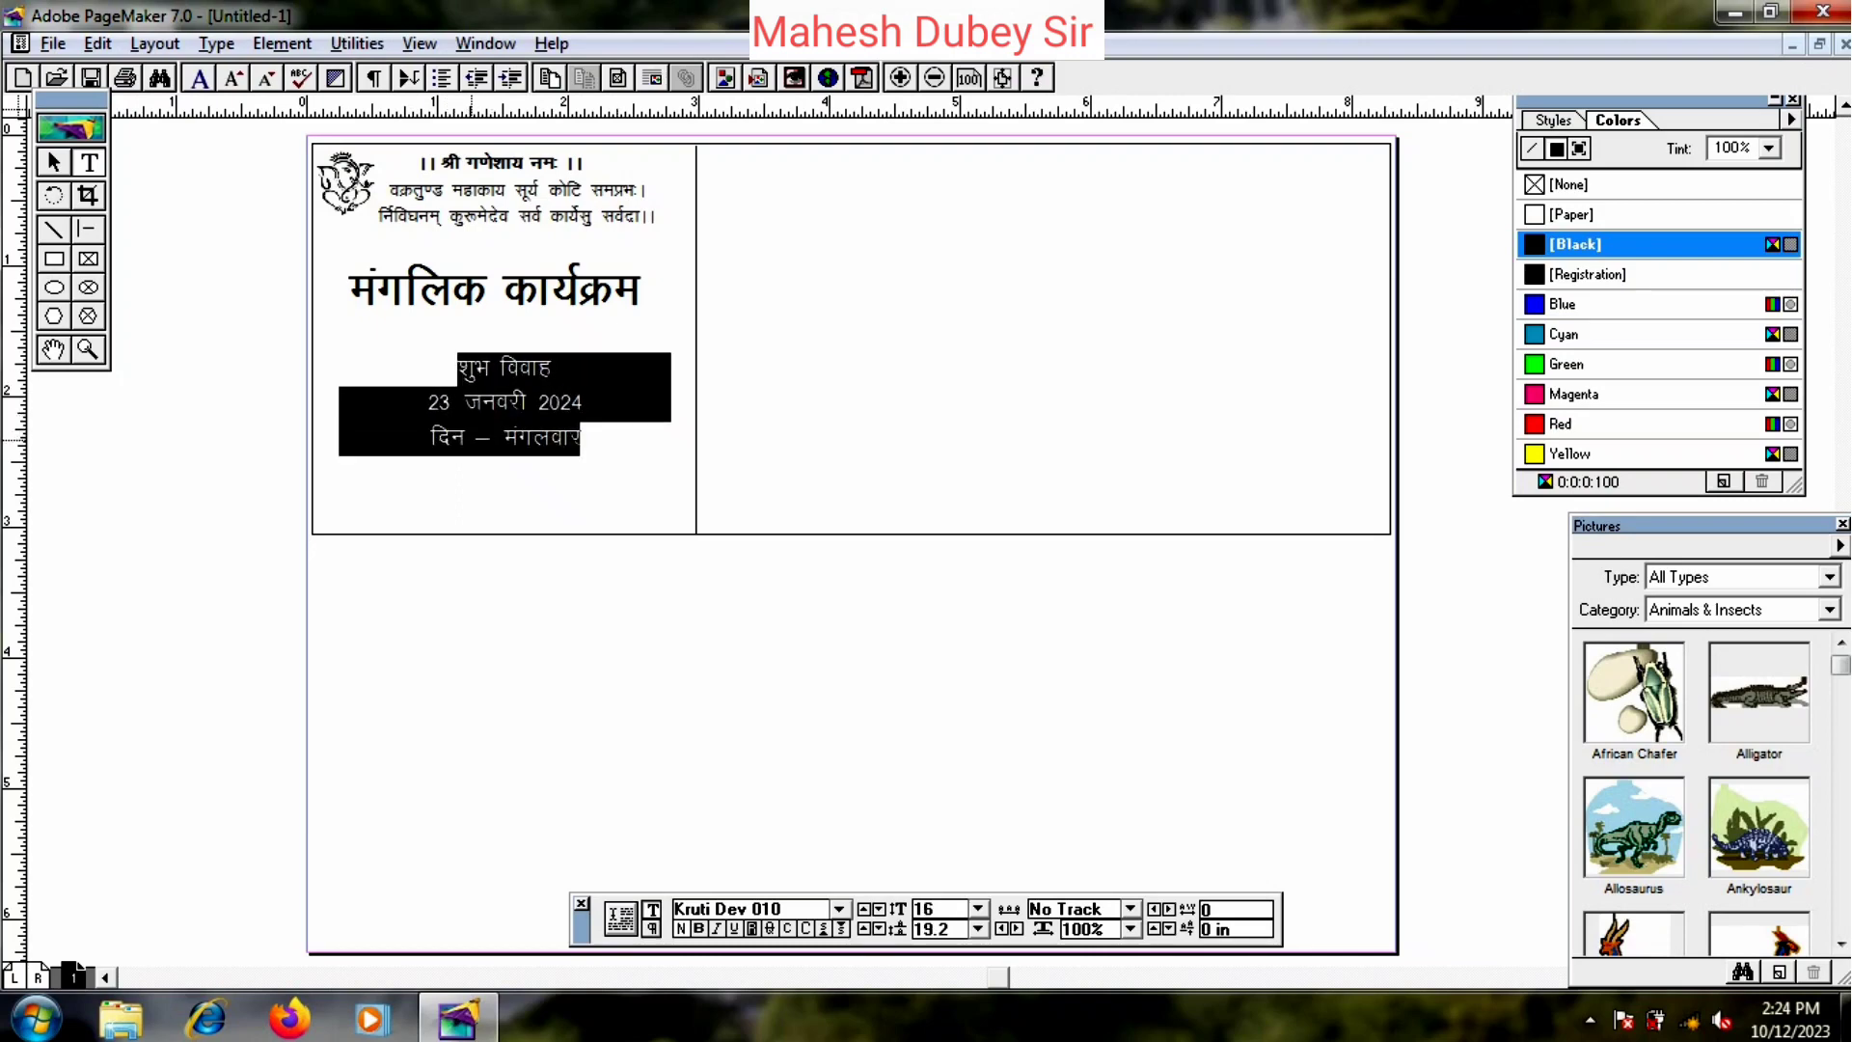
click(53, 162)
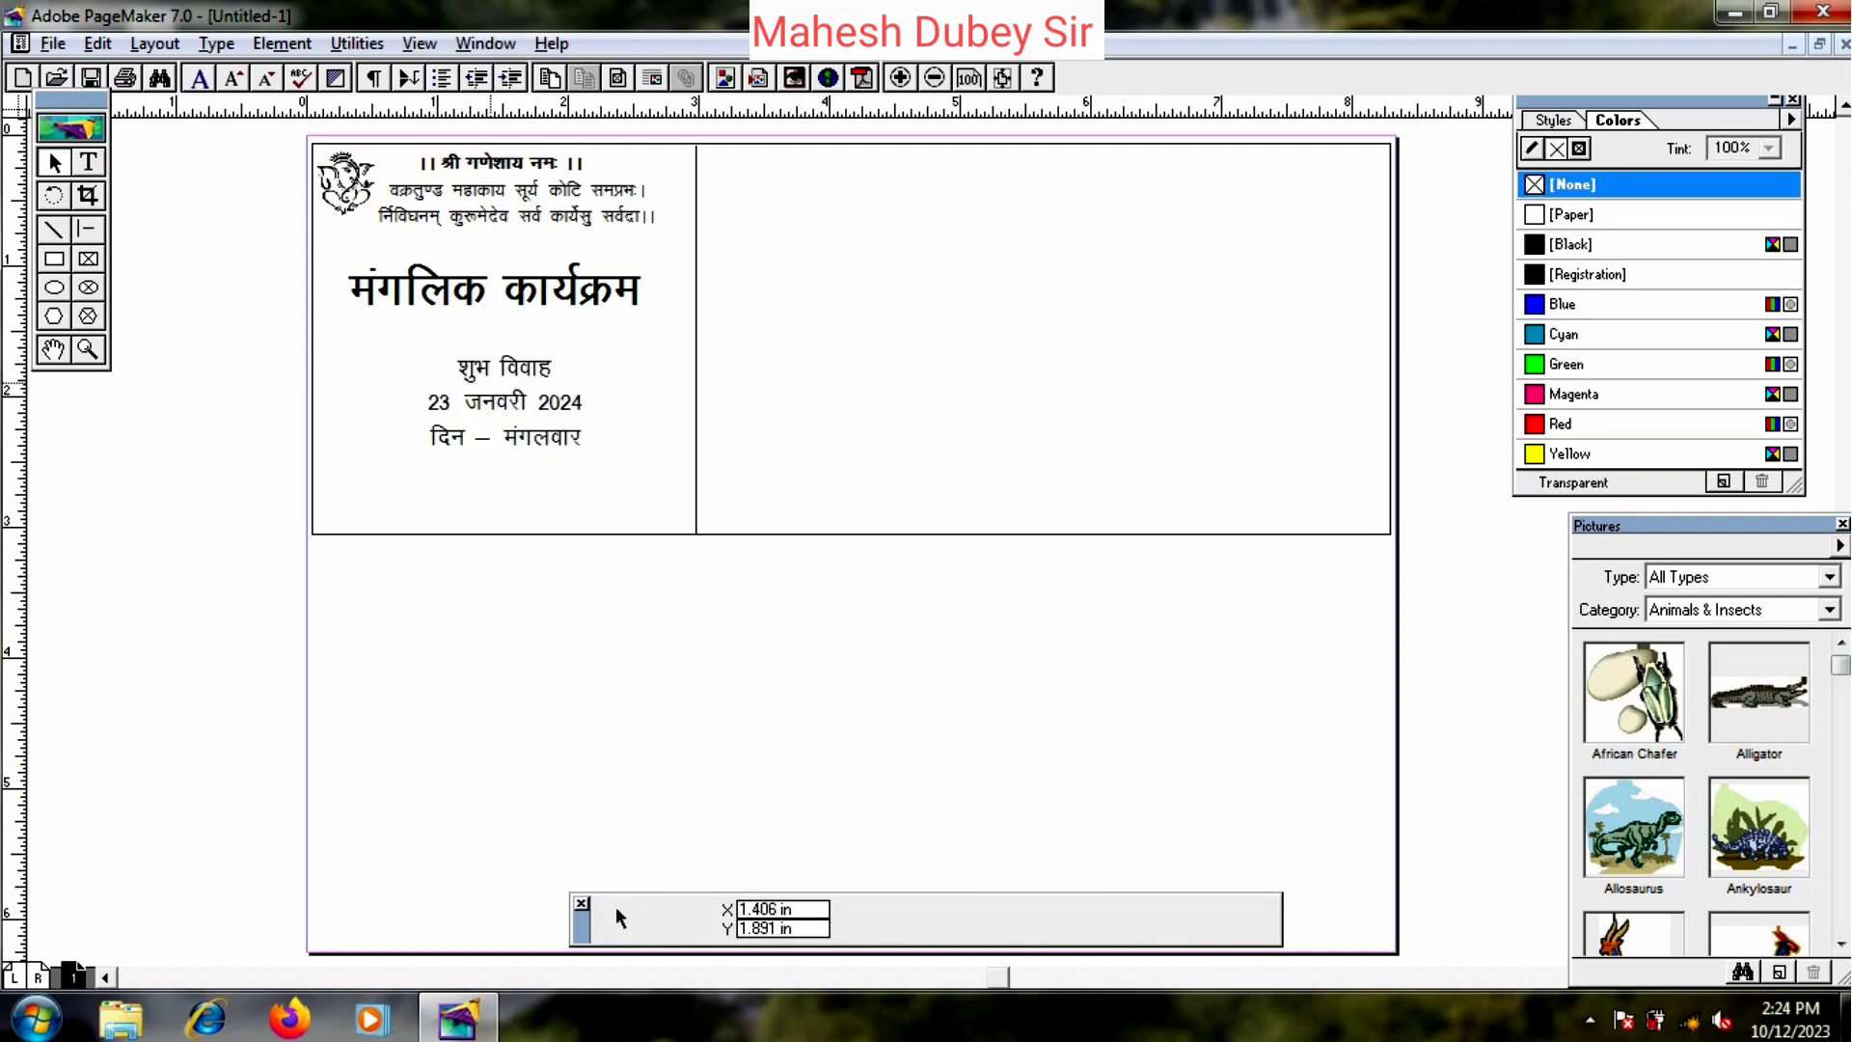
drag(497, 395, 482, 371)
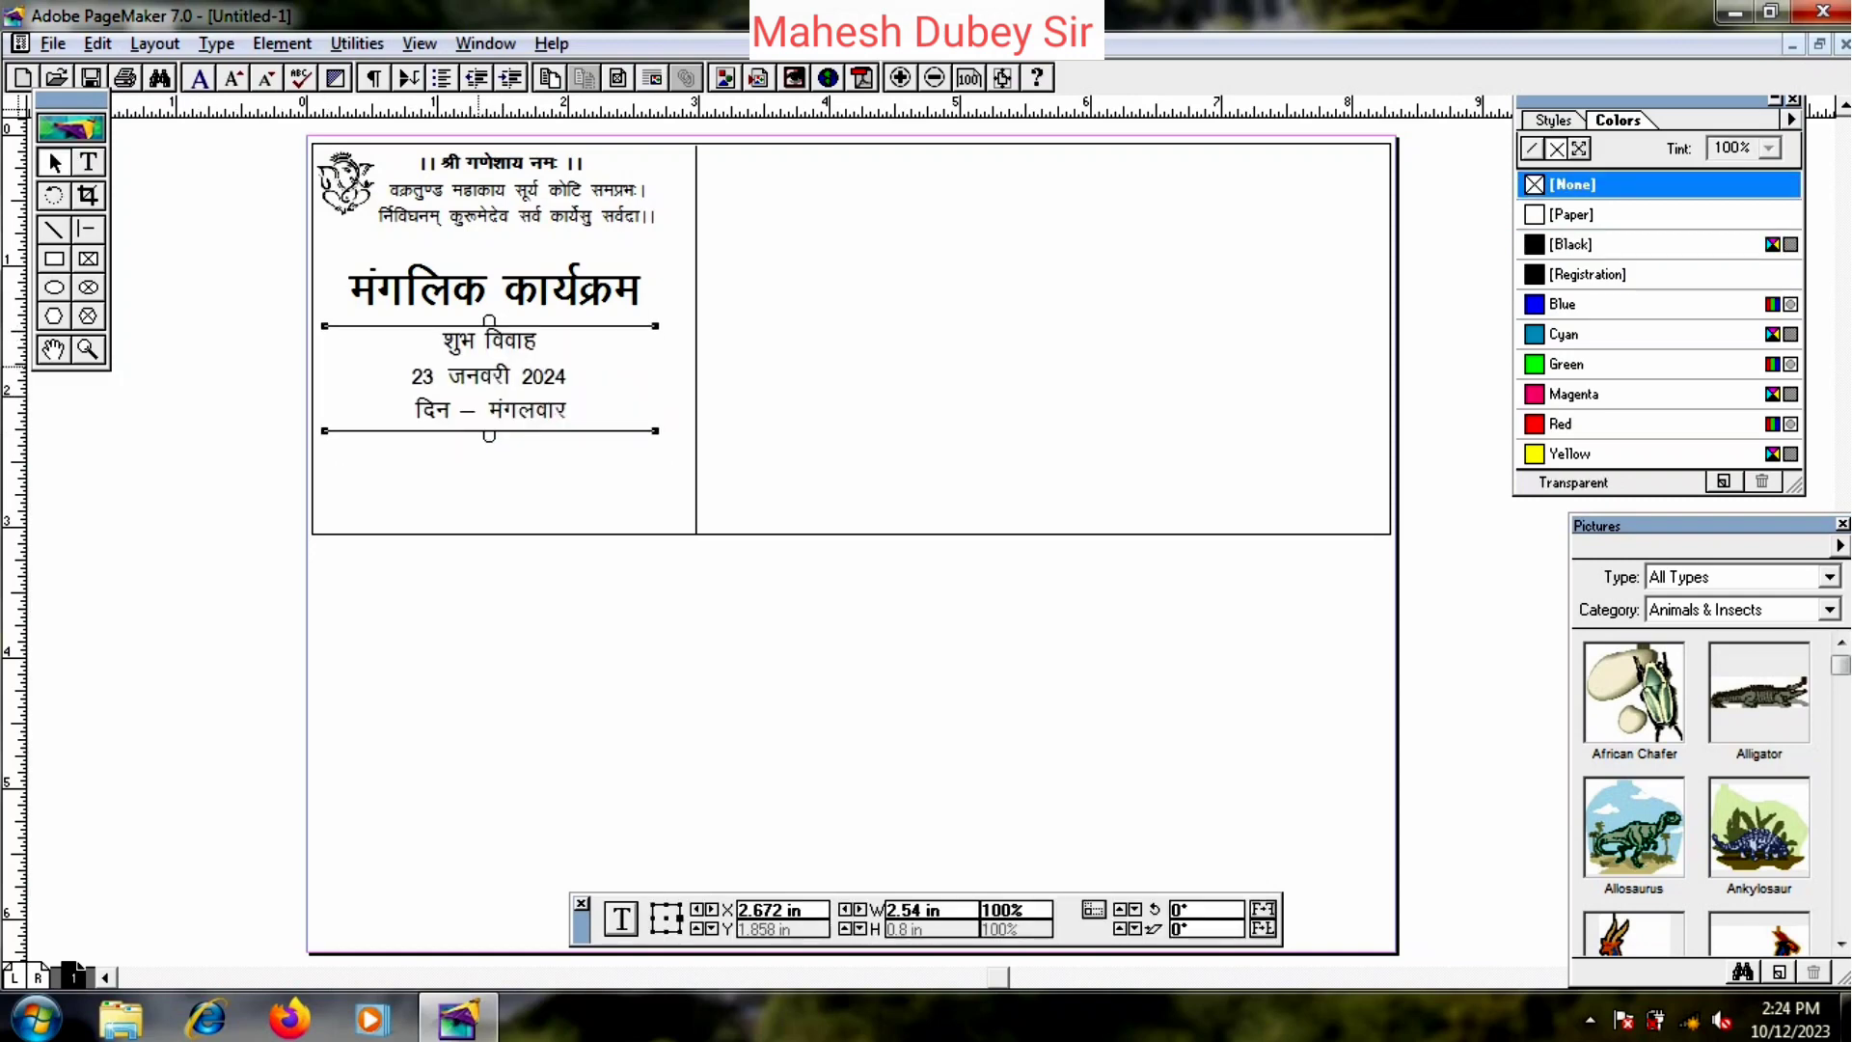
key(Down)
key(Down)
key(Down)
key(Down)
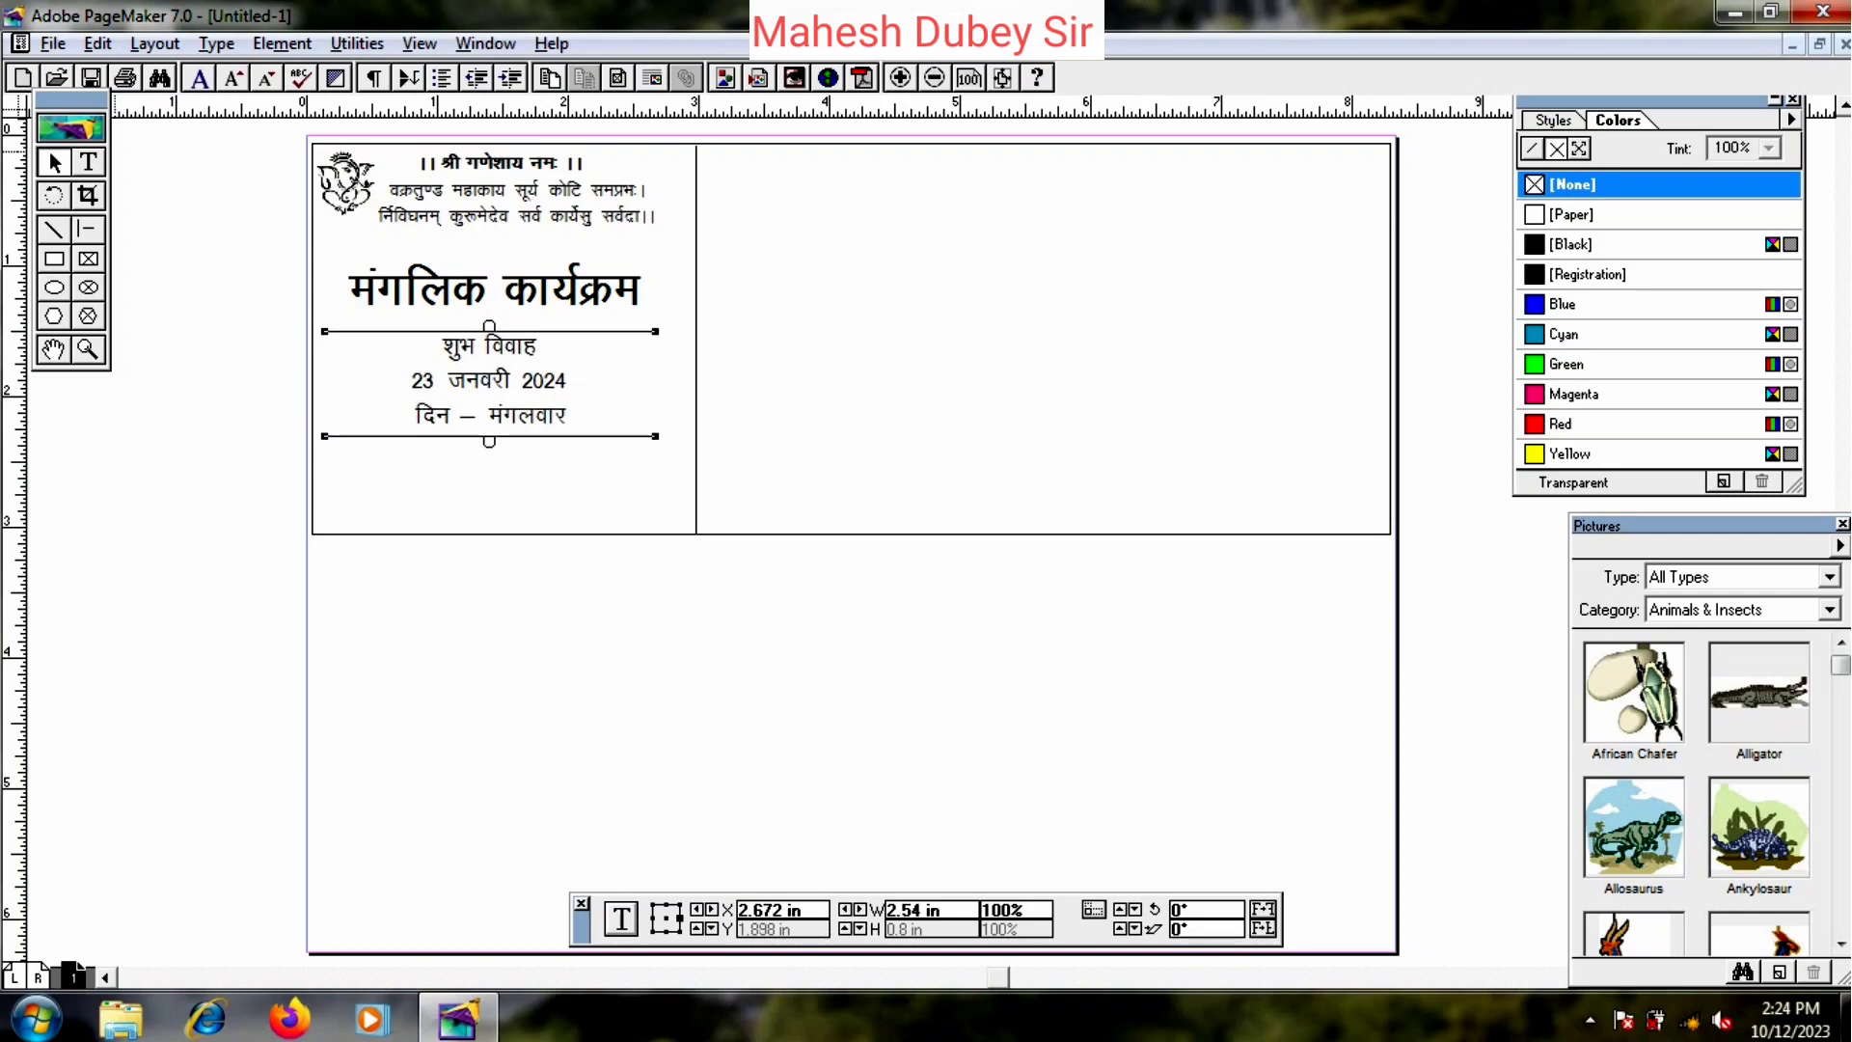
- Make the शुभ विवाह line bold, then select the verse text block near the top
click(88, 161)
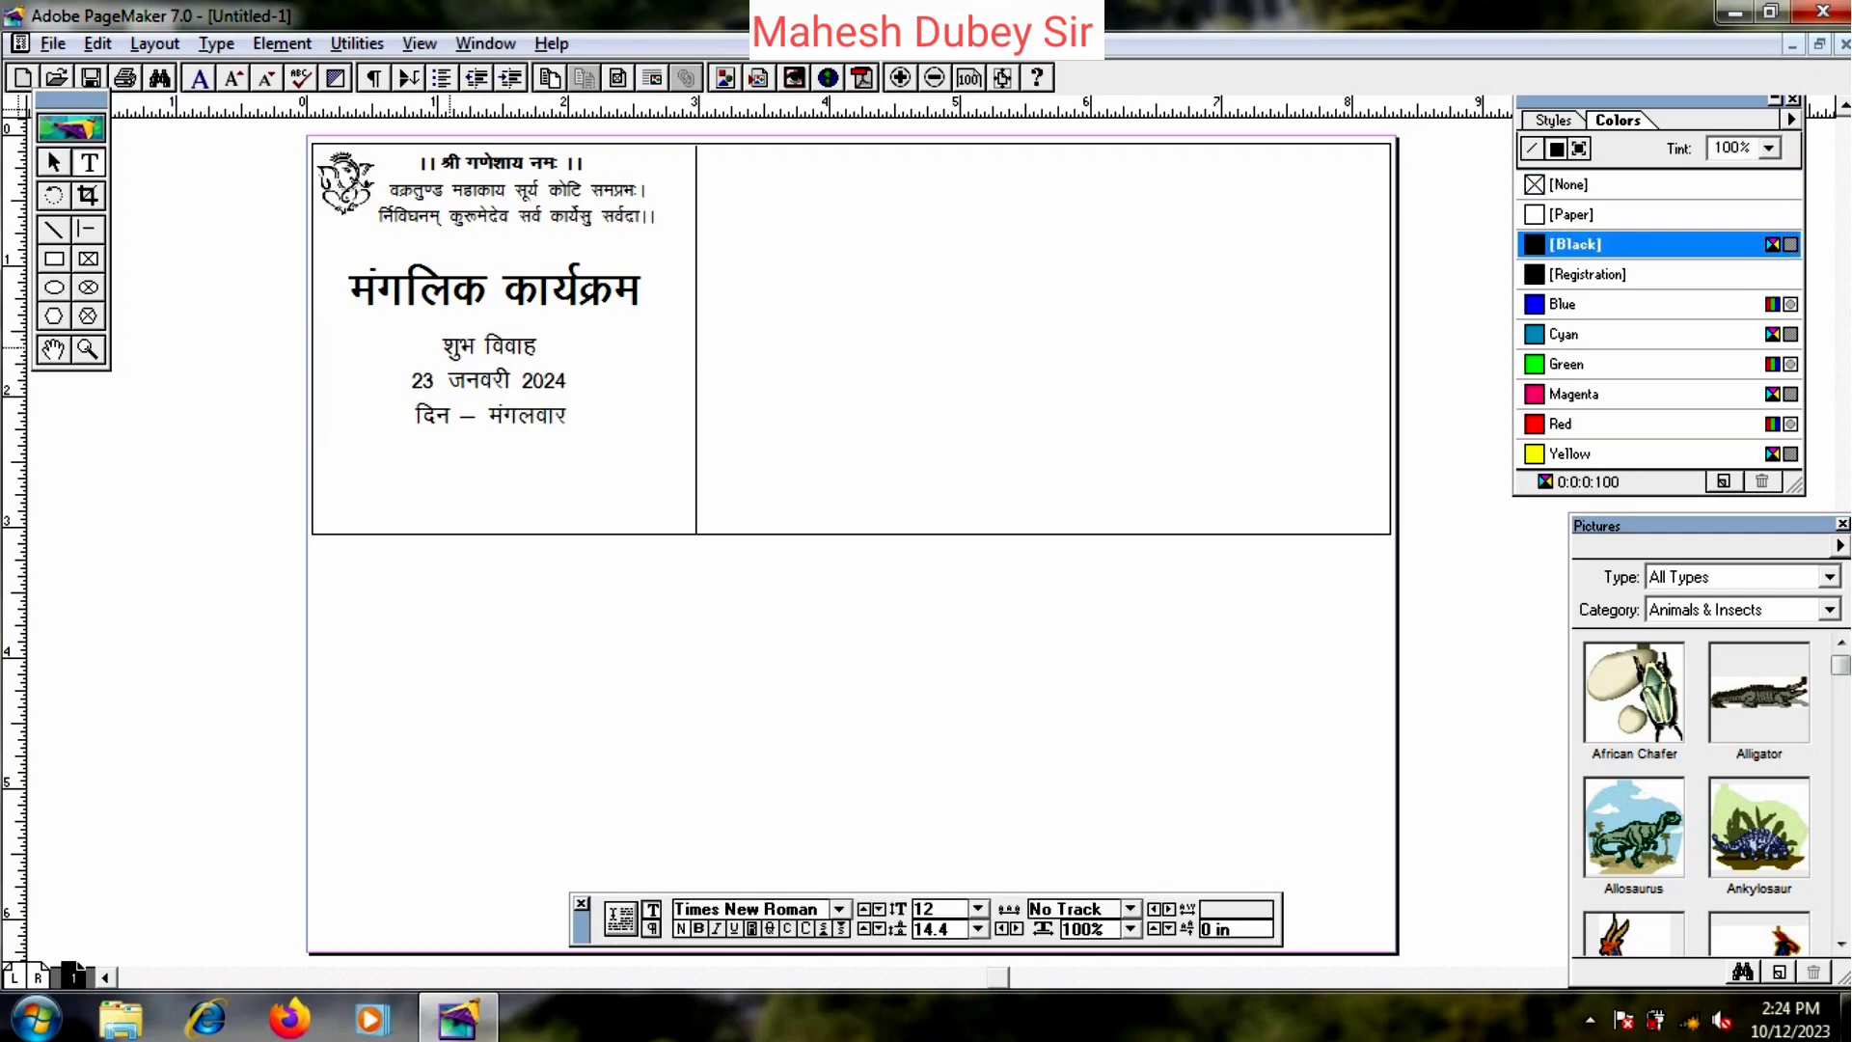
drag(442, 347, 550, 348)
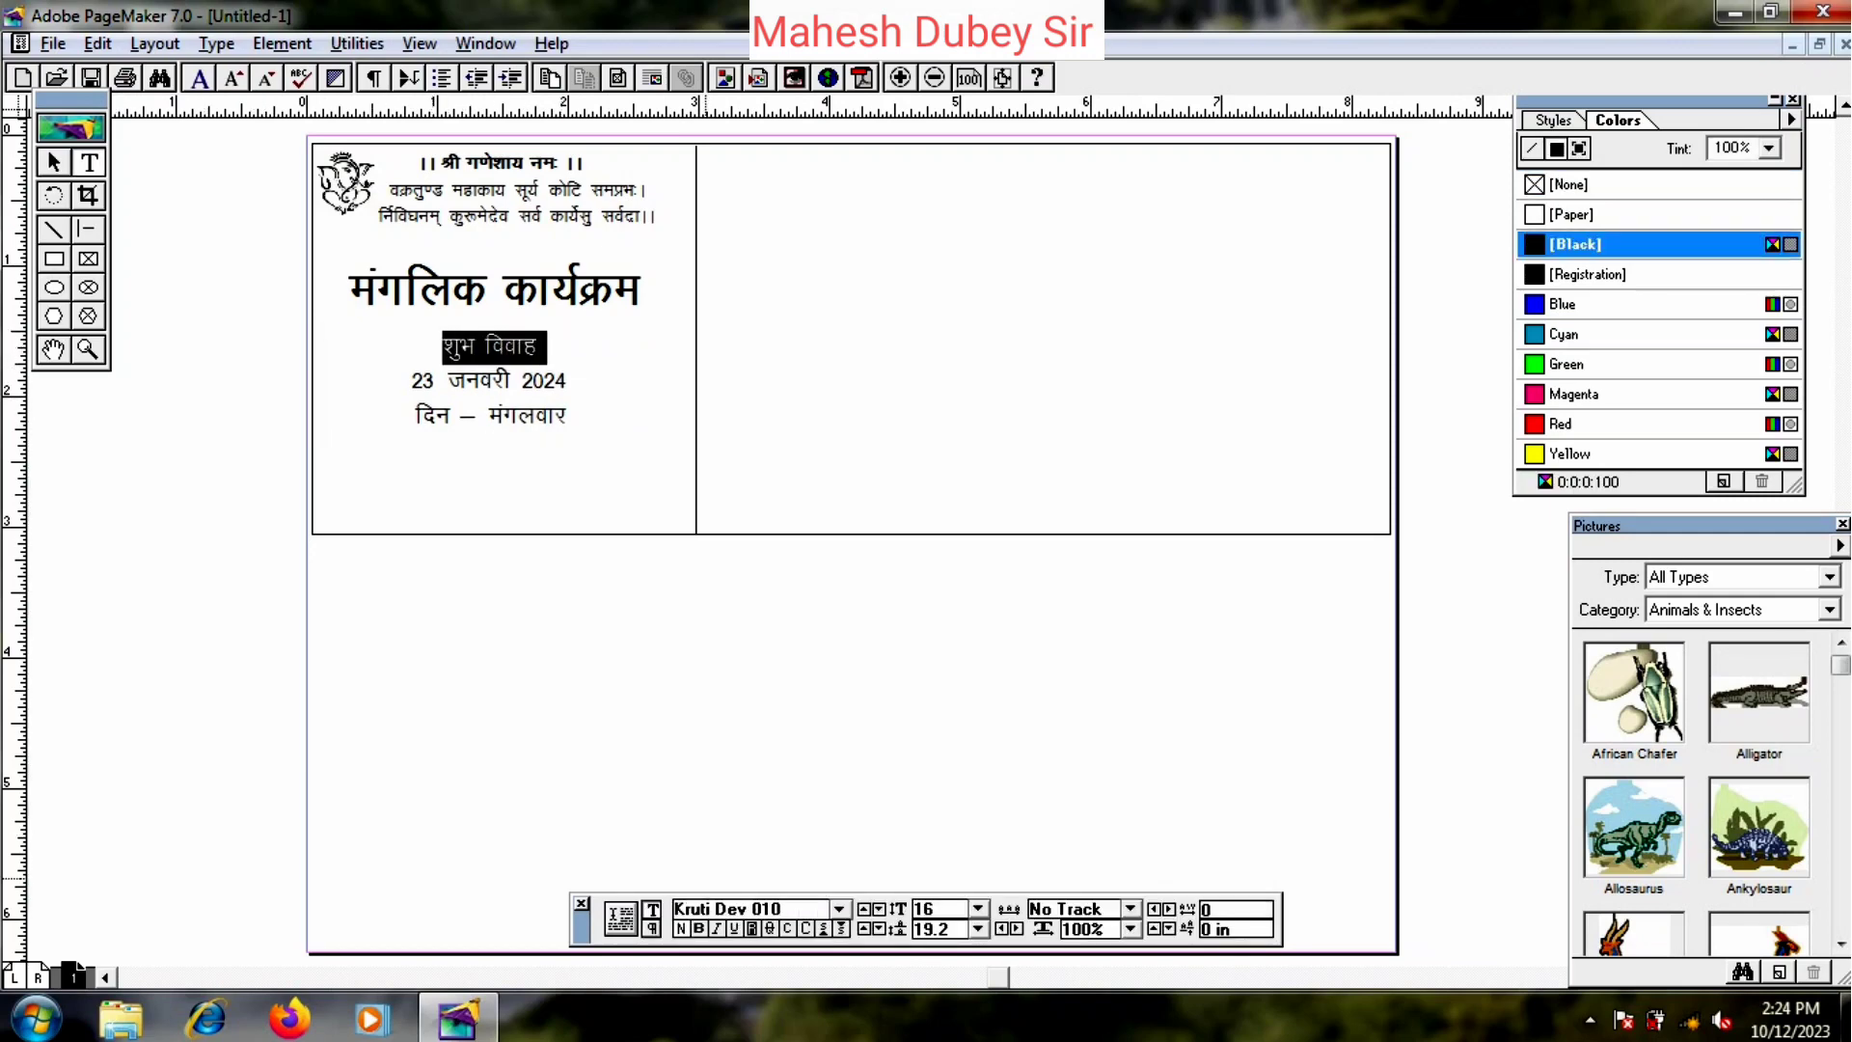
key(ctrl+shift+b)
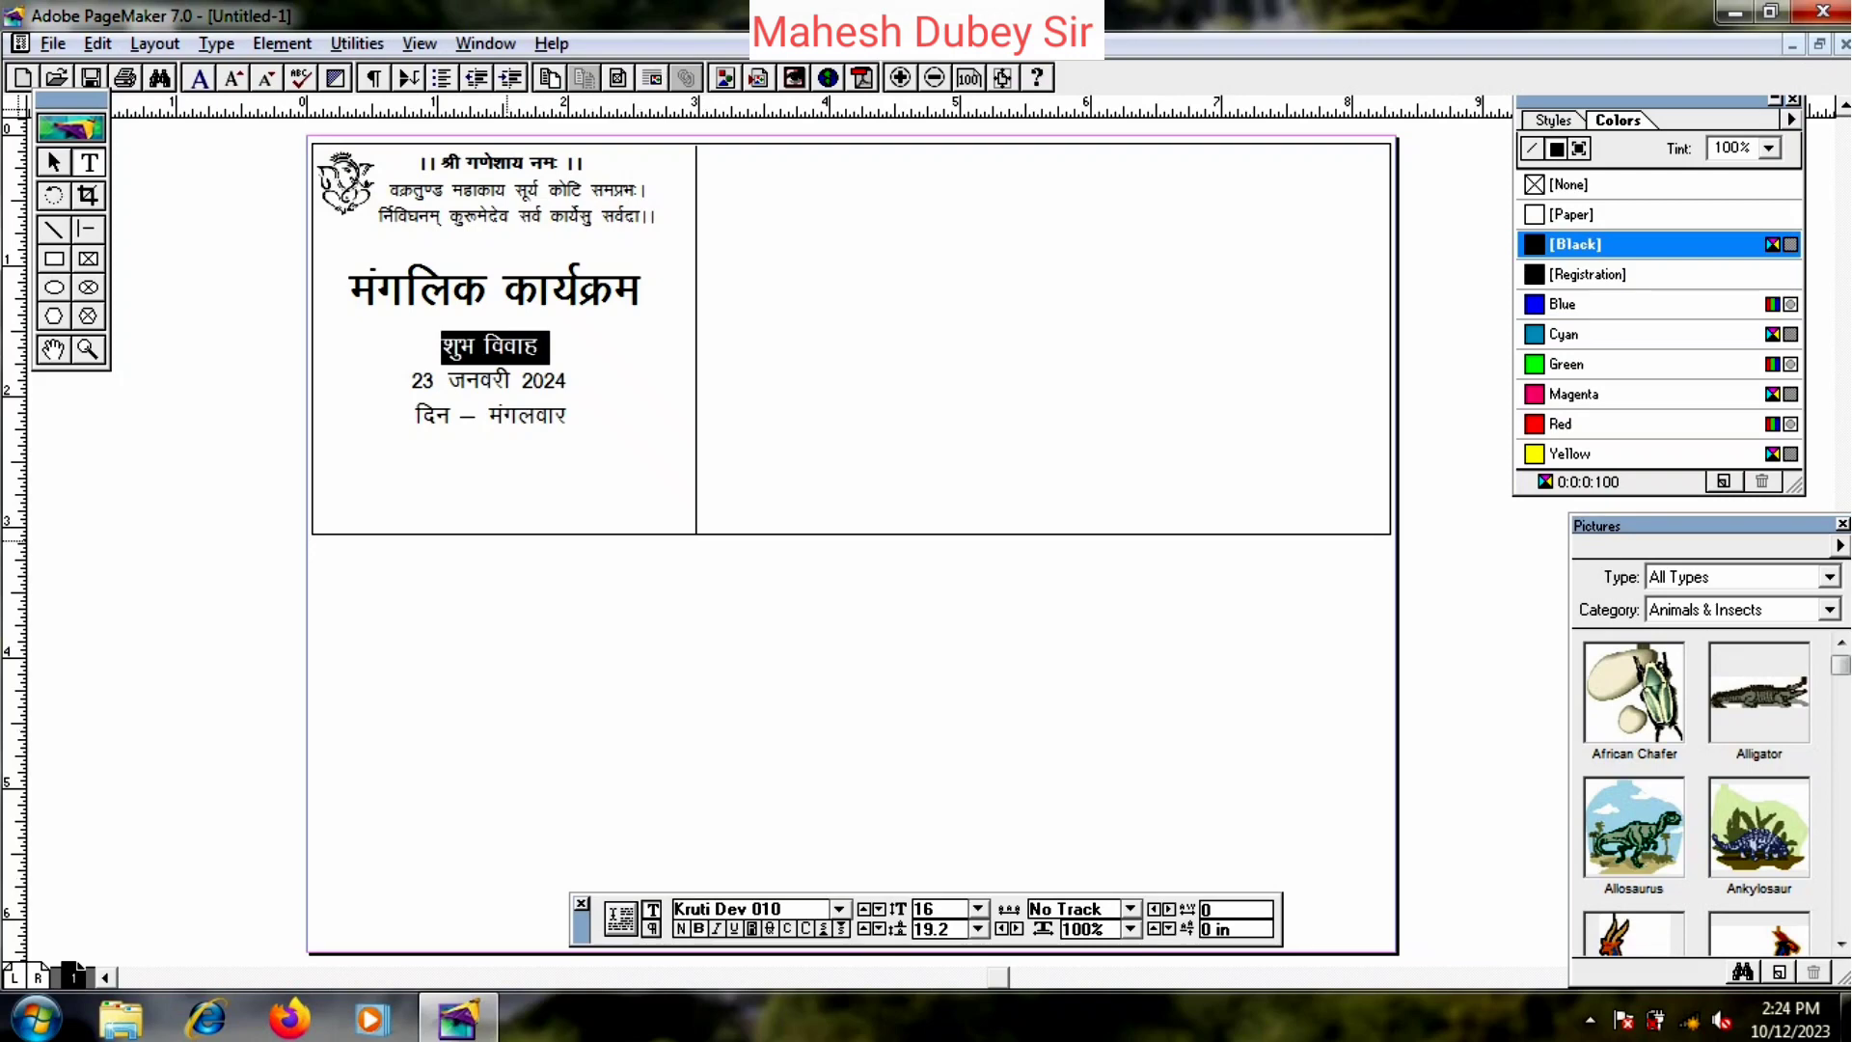
click(565, 425)
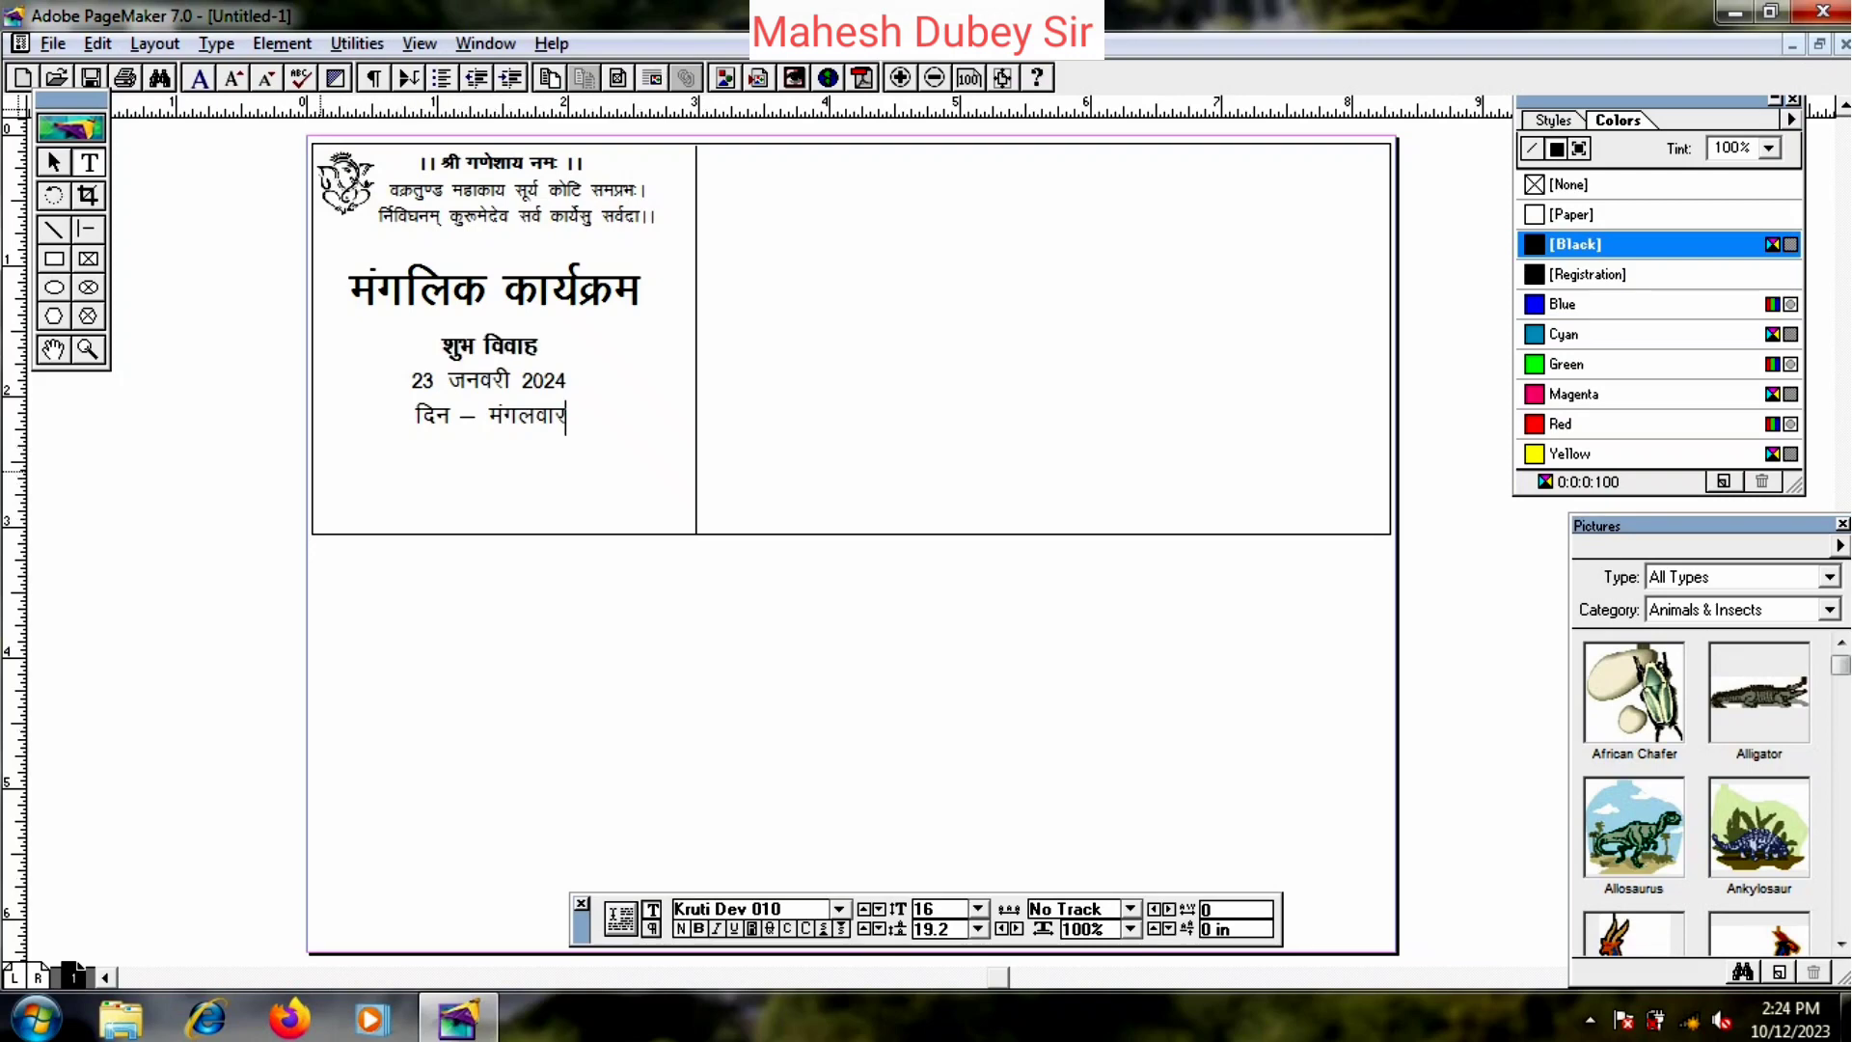
click(54, 163)
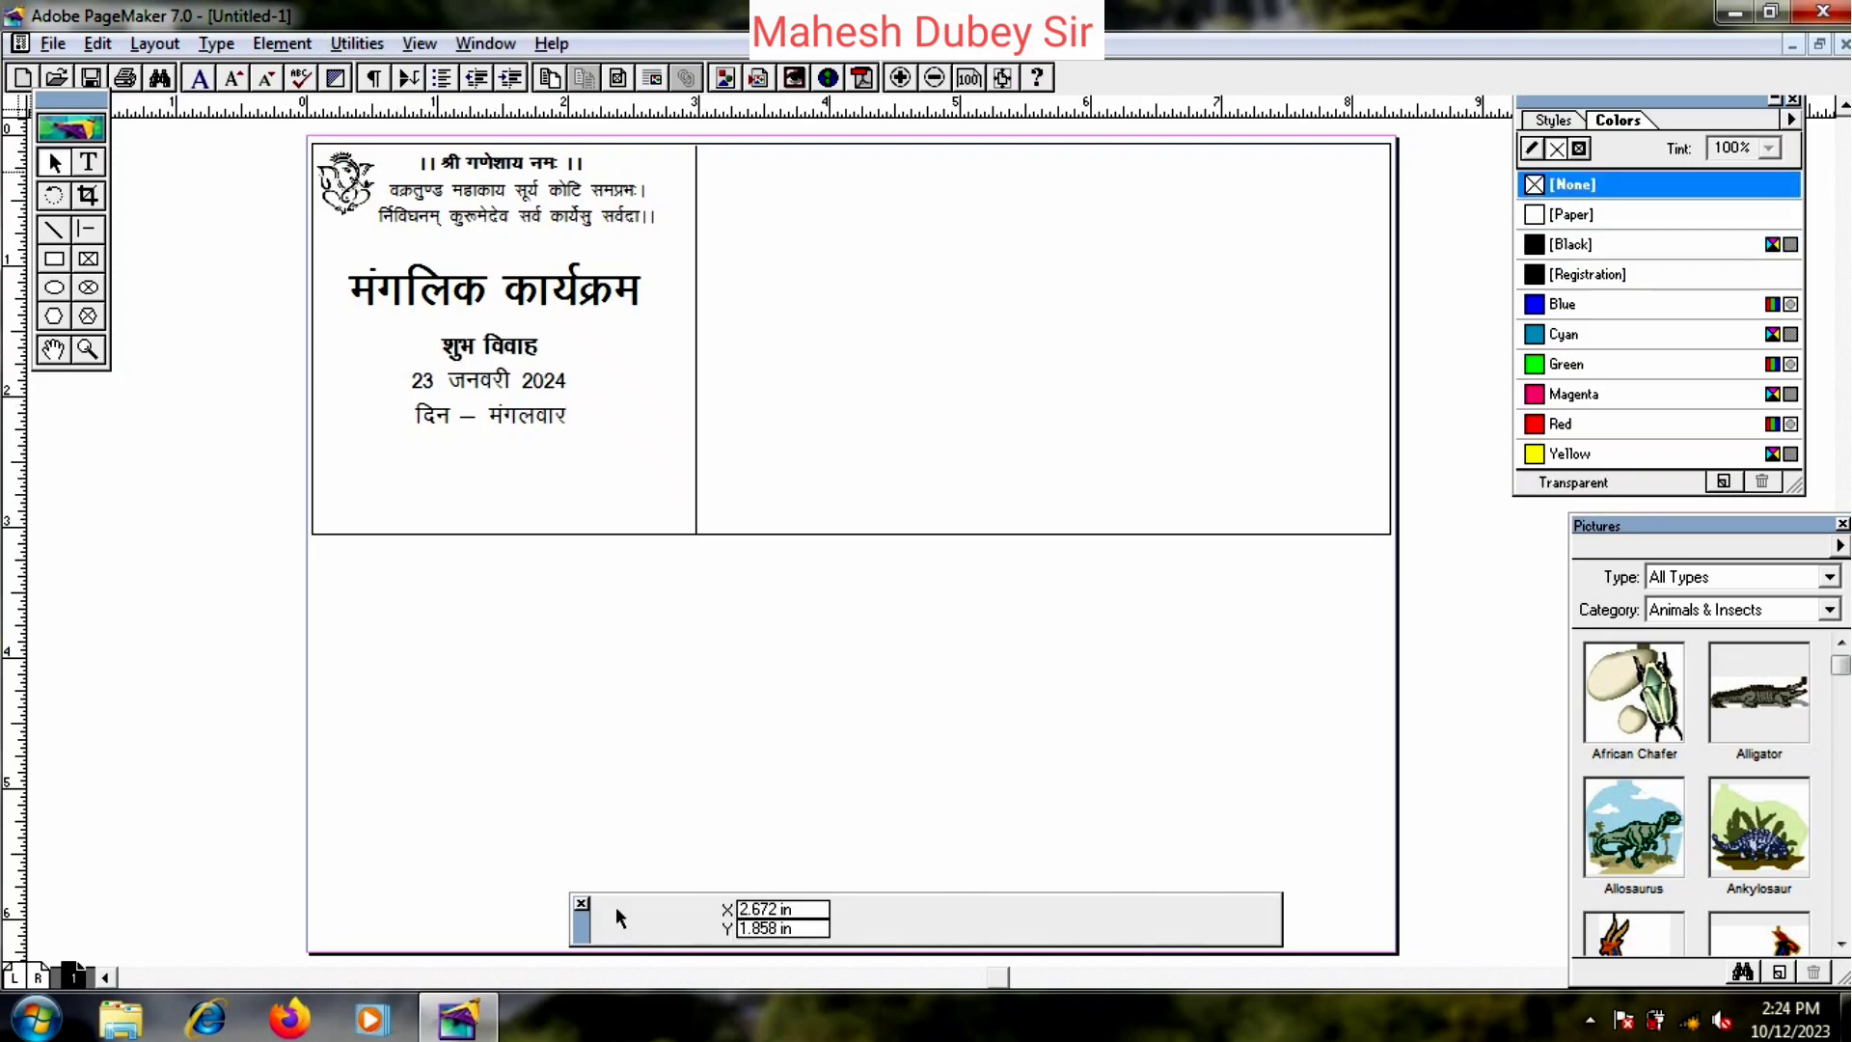
click(520, 205)
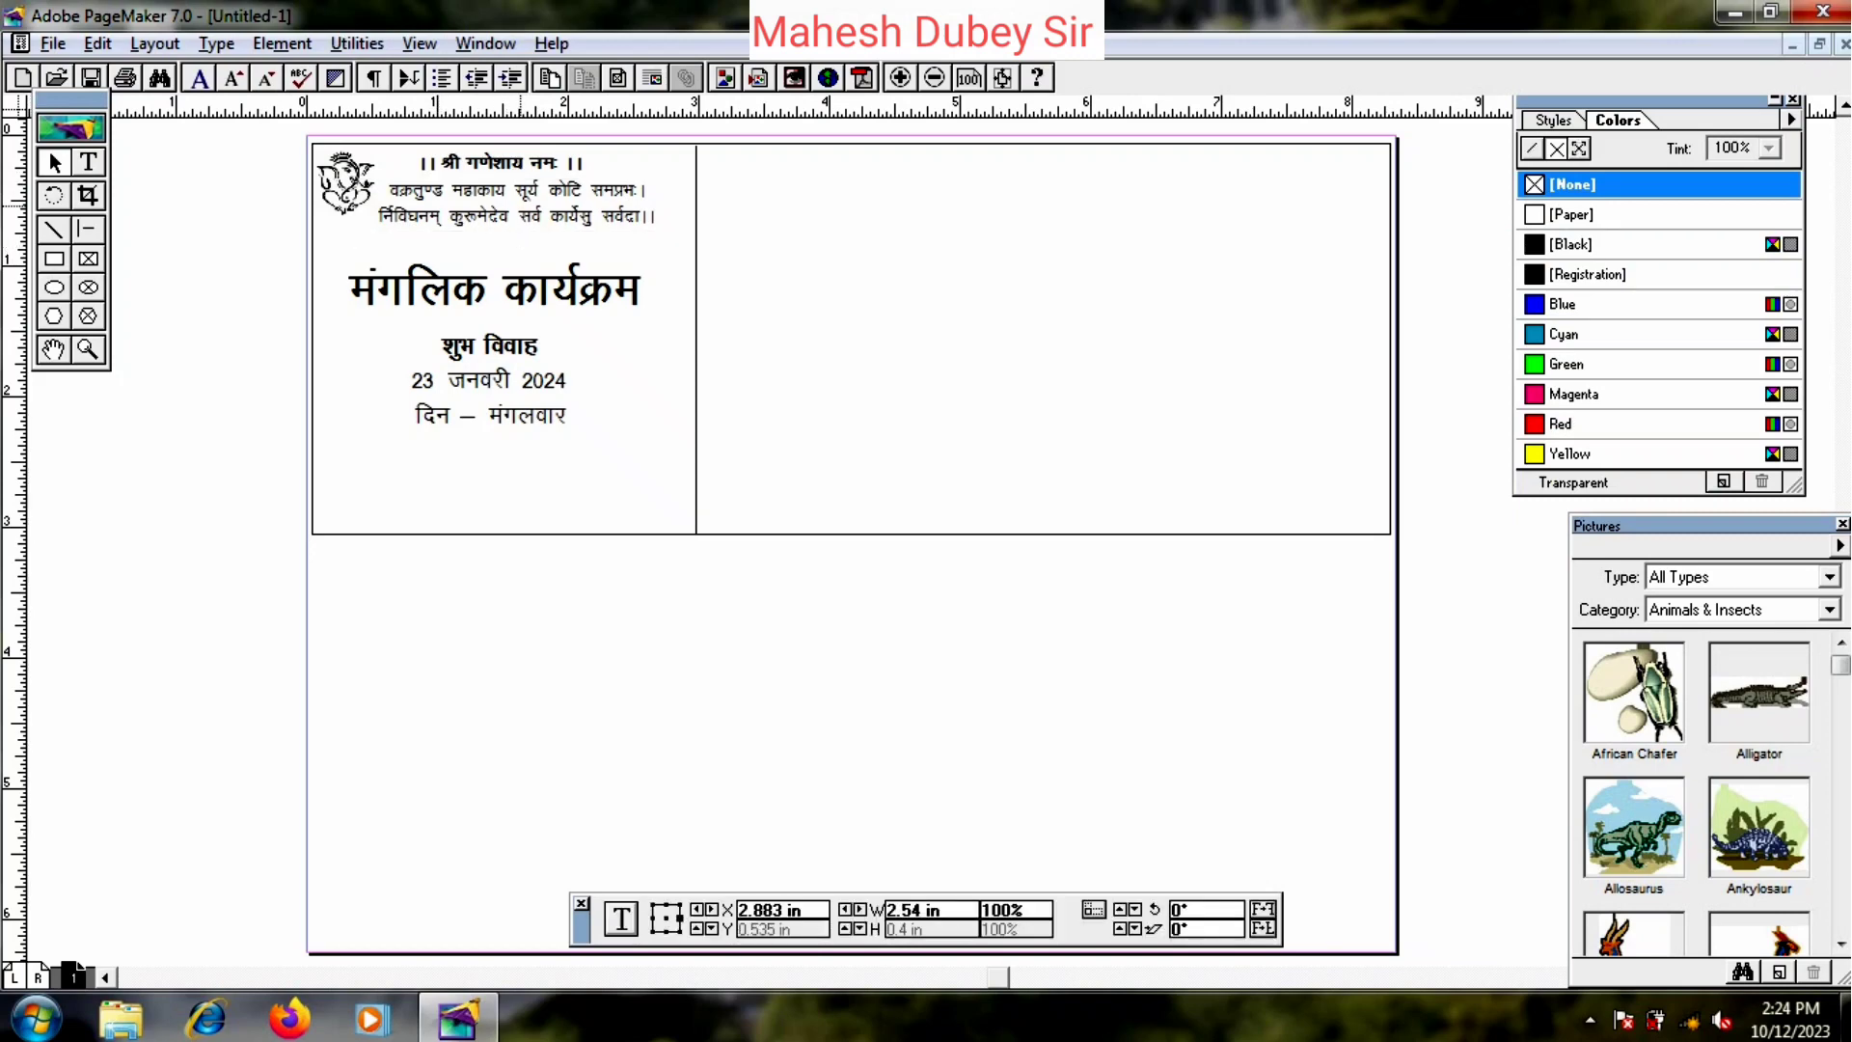
- Paste a copy of the verse block below the day line and select all its text
key(ctrl+v)
drag(523, 212, 494, 491)
click(88, 162)
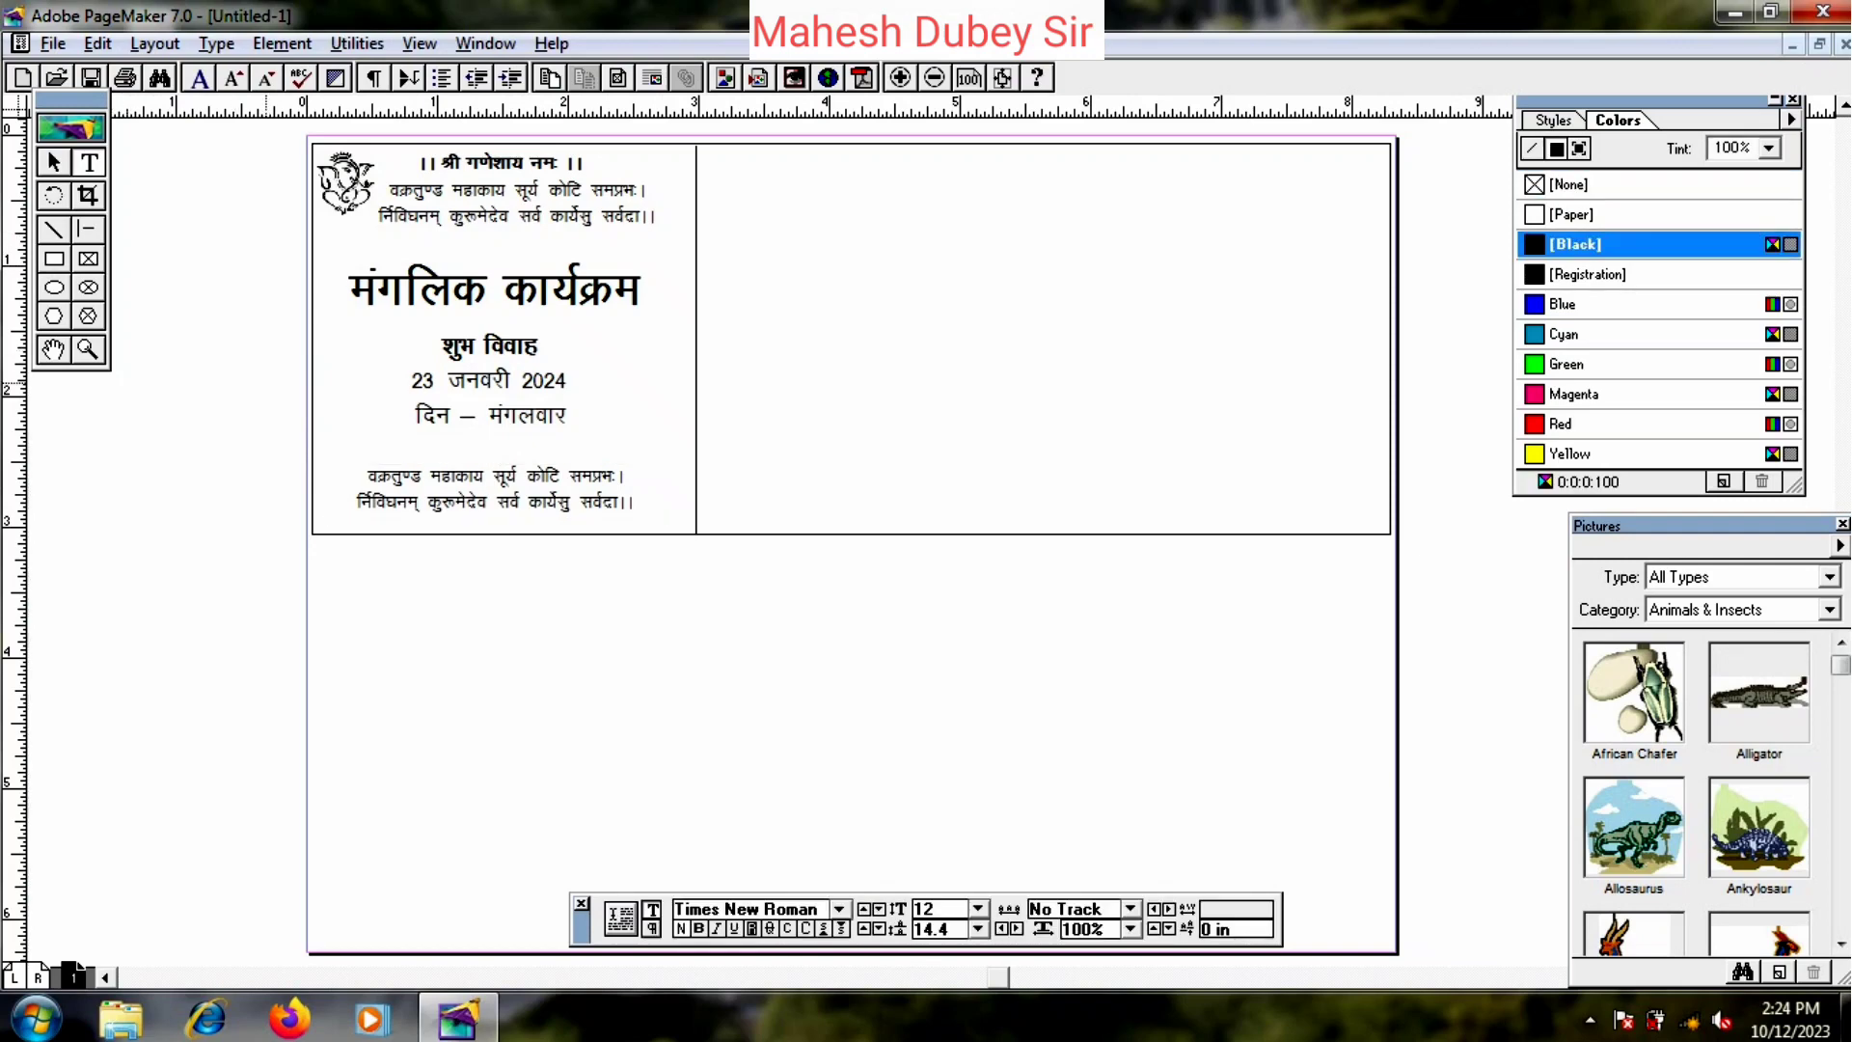
click(391, 476)
key(ctrl+a)
- Type the two-line couplet हल्दी है चन्दन है… आपका अभिनन्दन है।। in Kruti Dev
text(gYnh g)
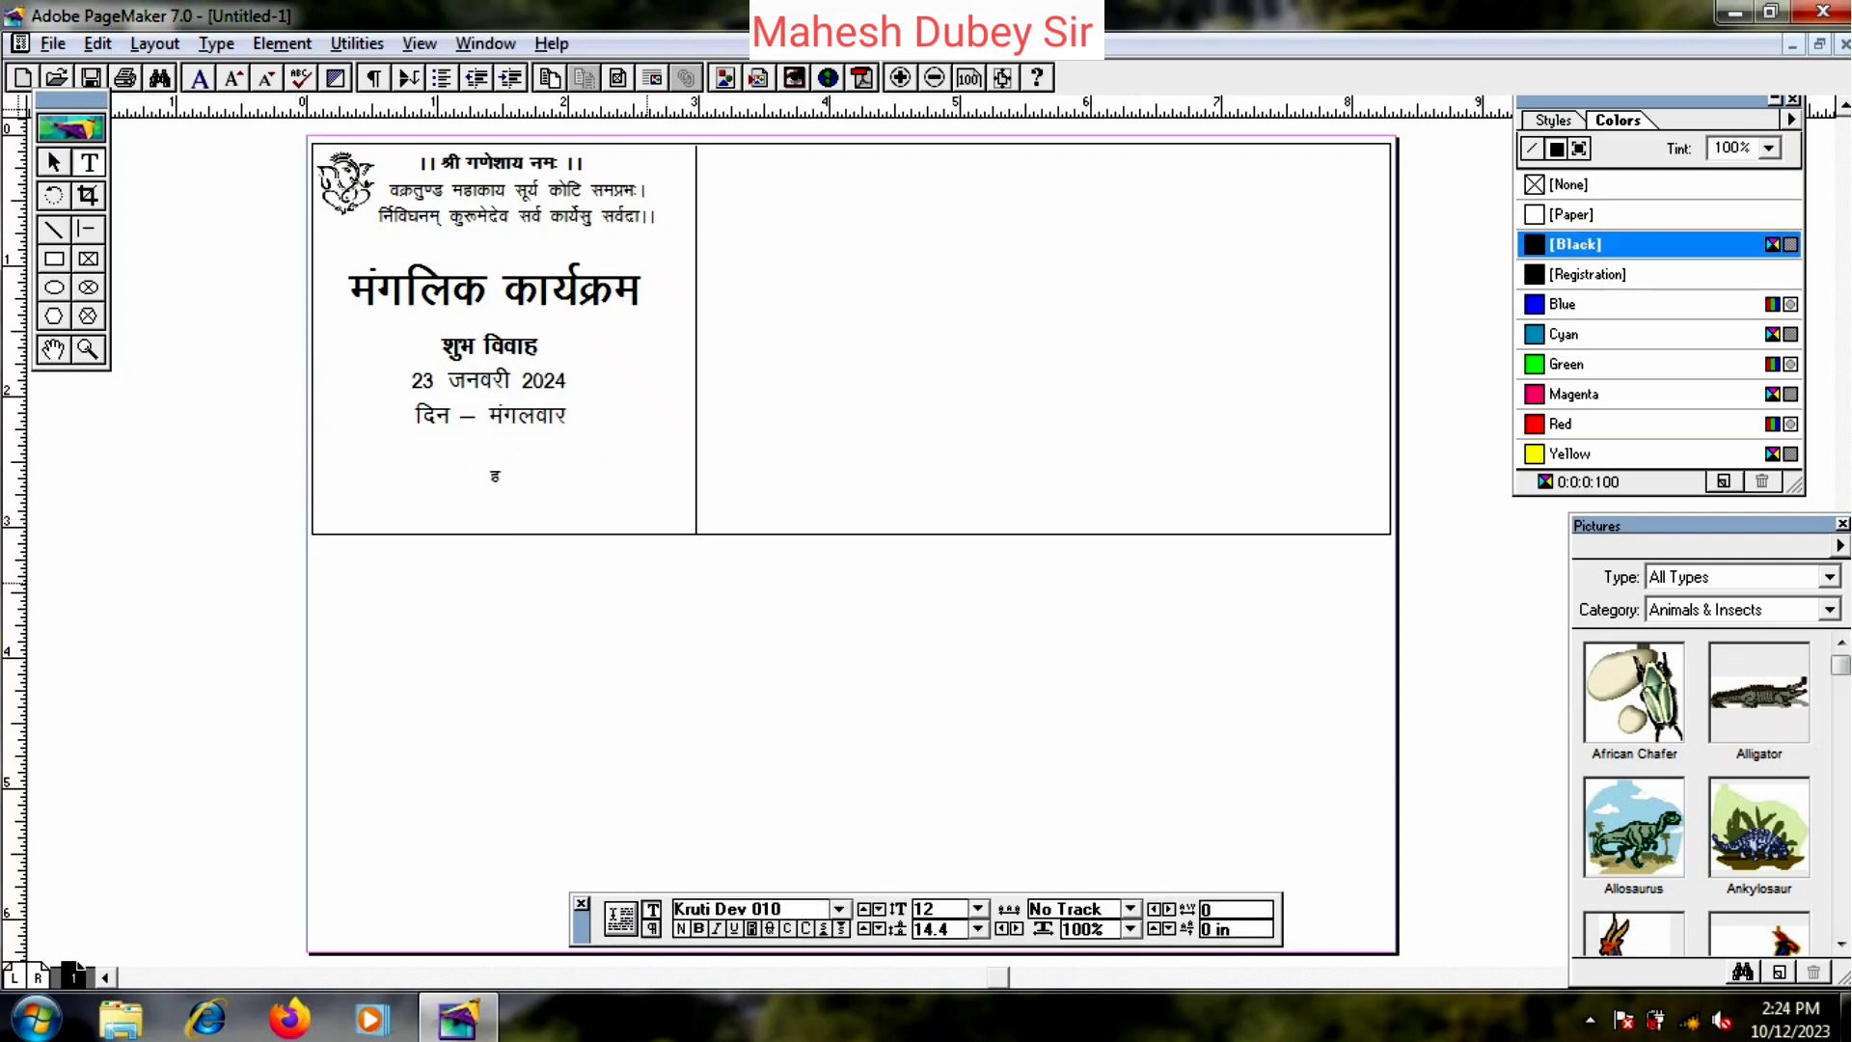
text(S pUnu oS fjLrk)
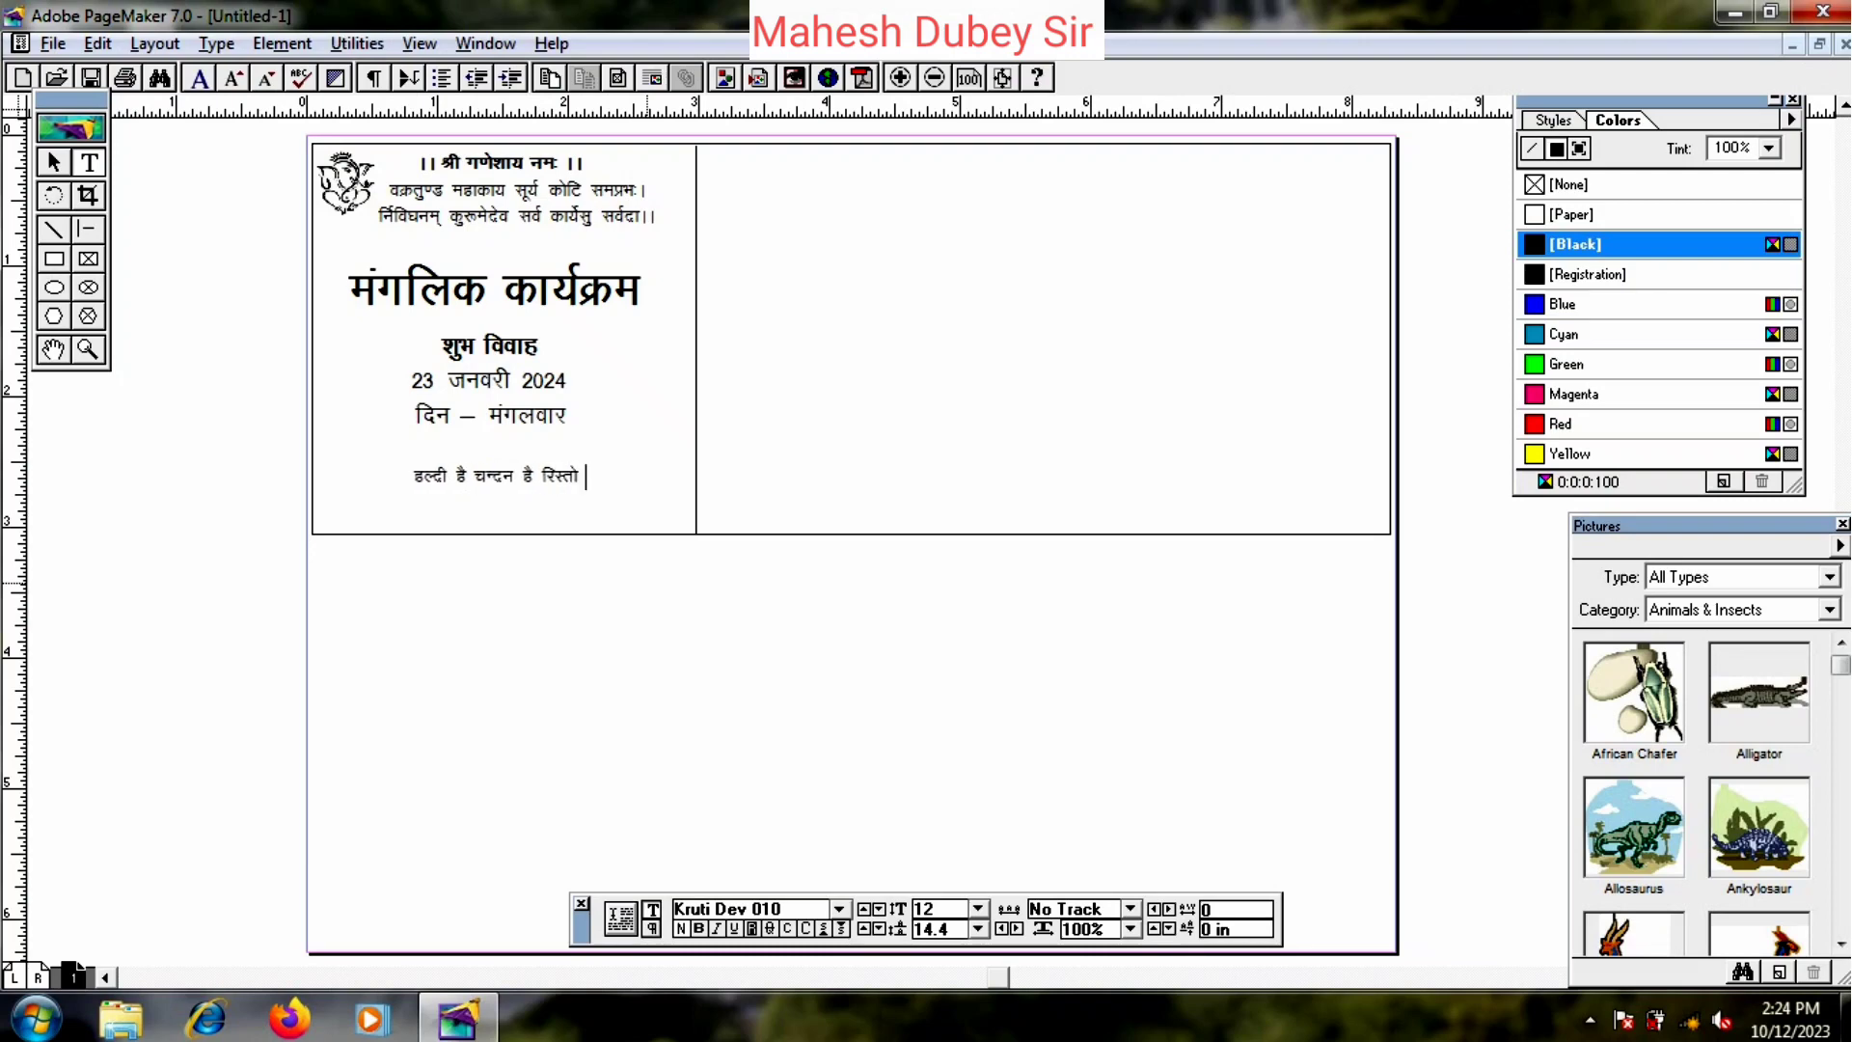
text(s dkc)
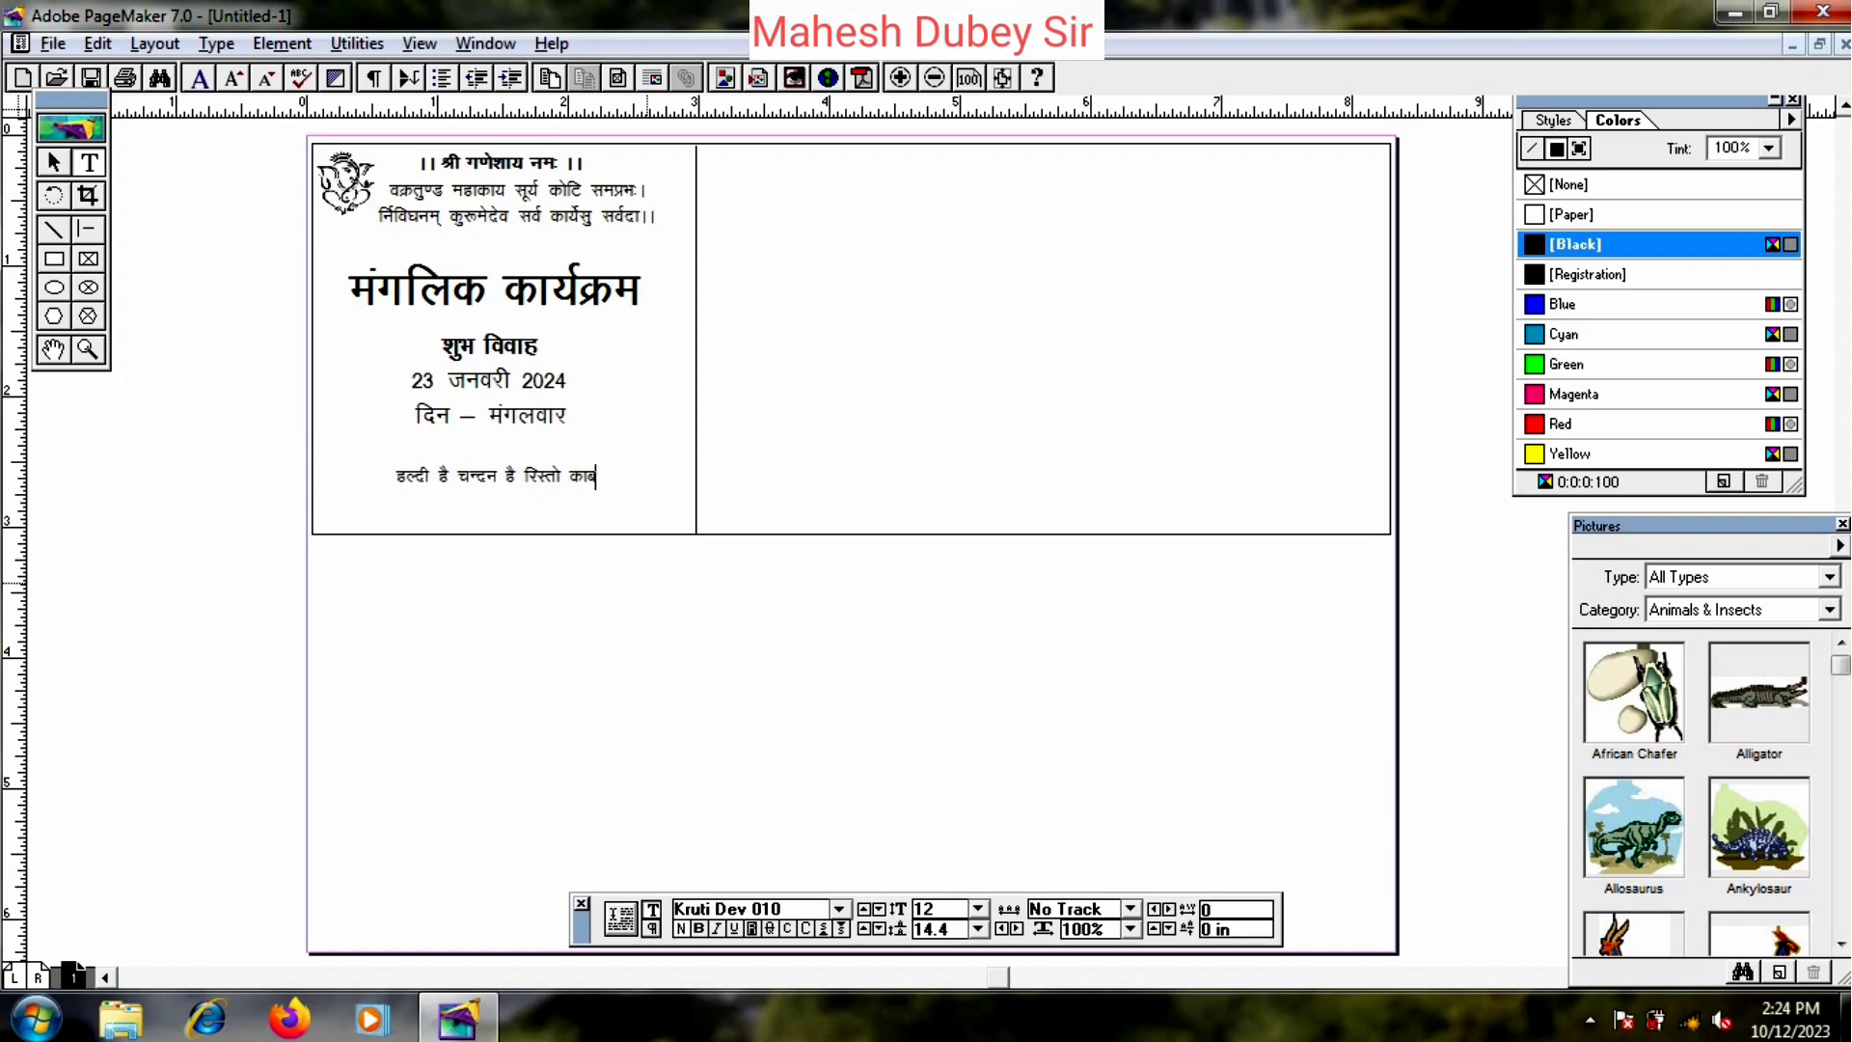
key(BackSpace)
text(cU/k)
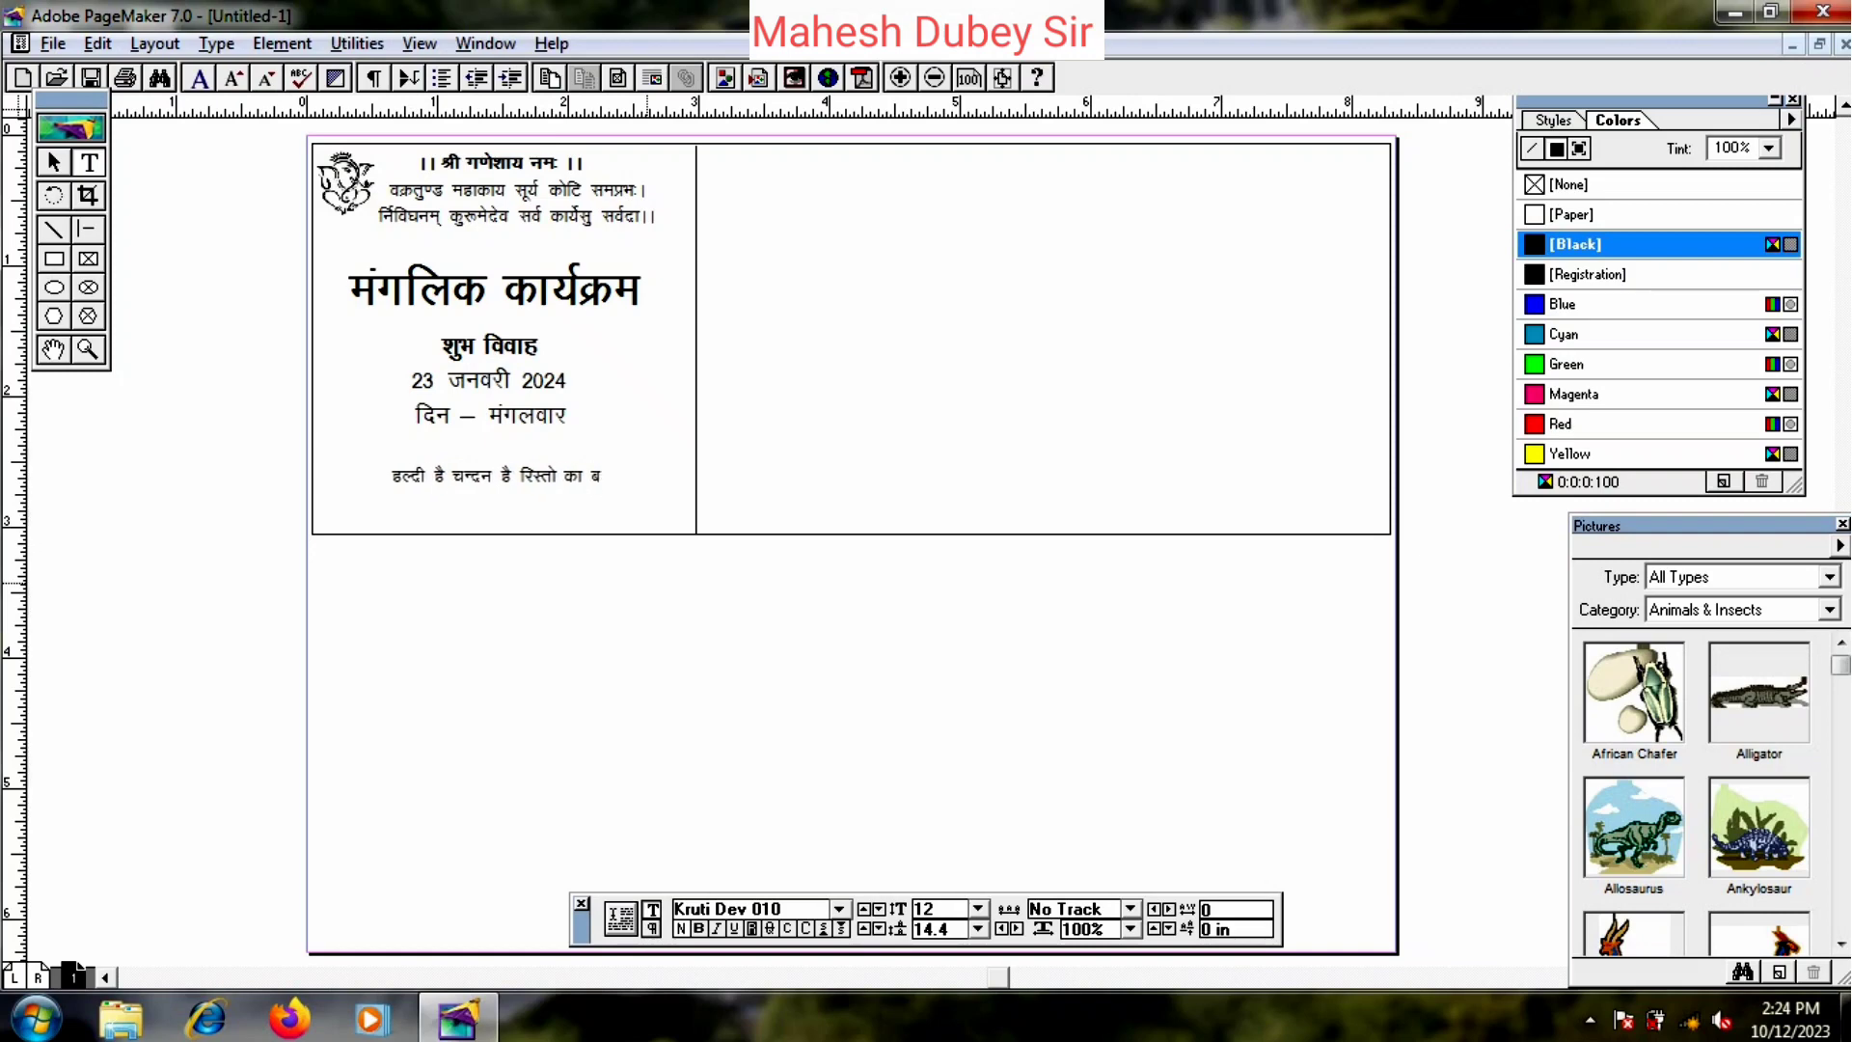
text(u gS )
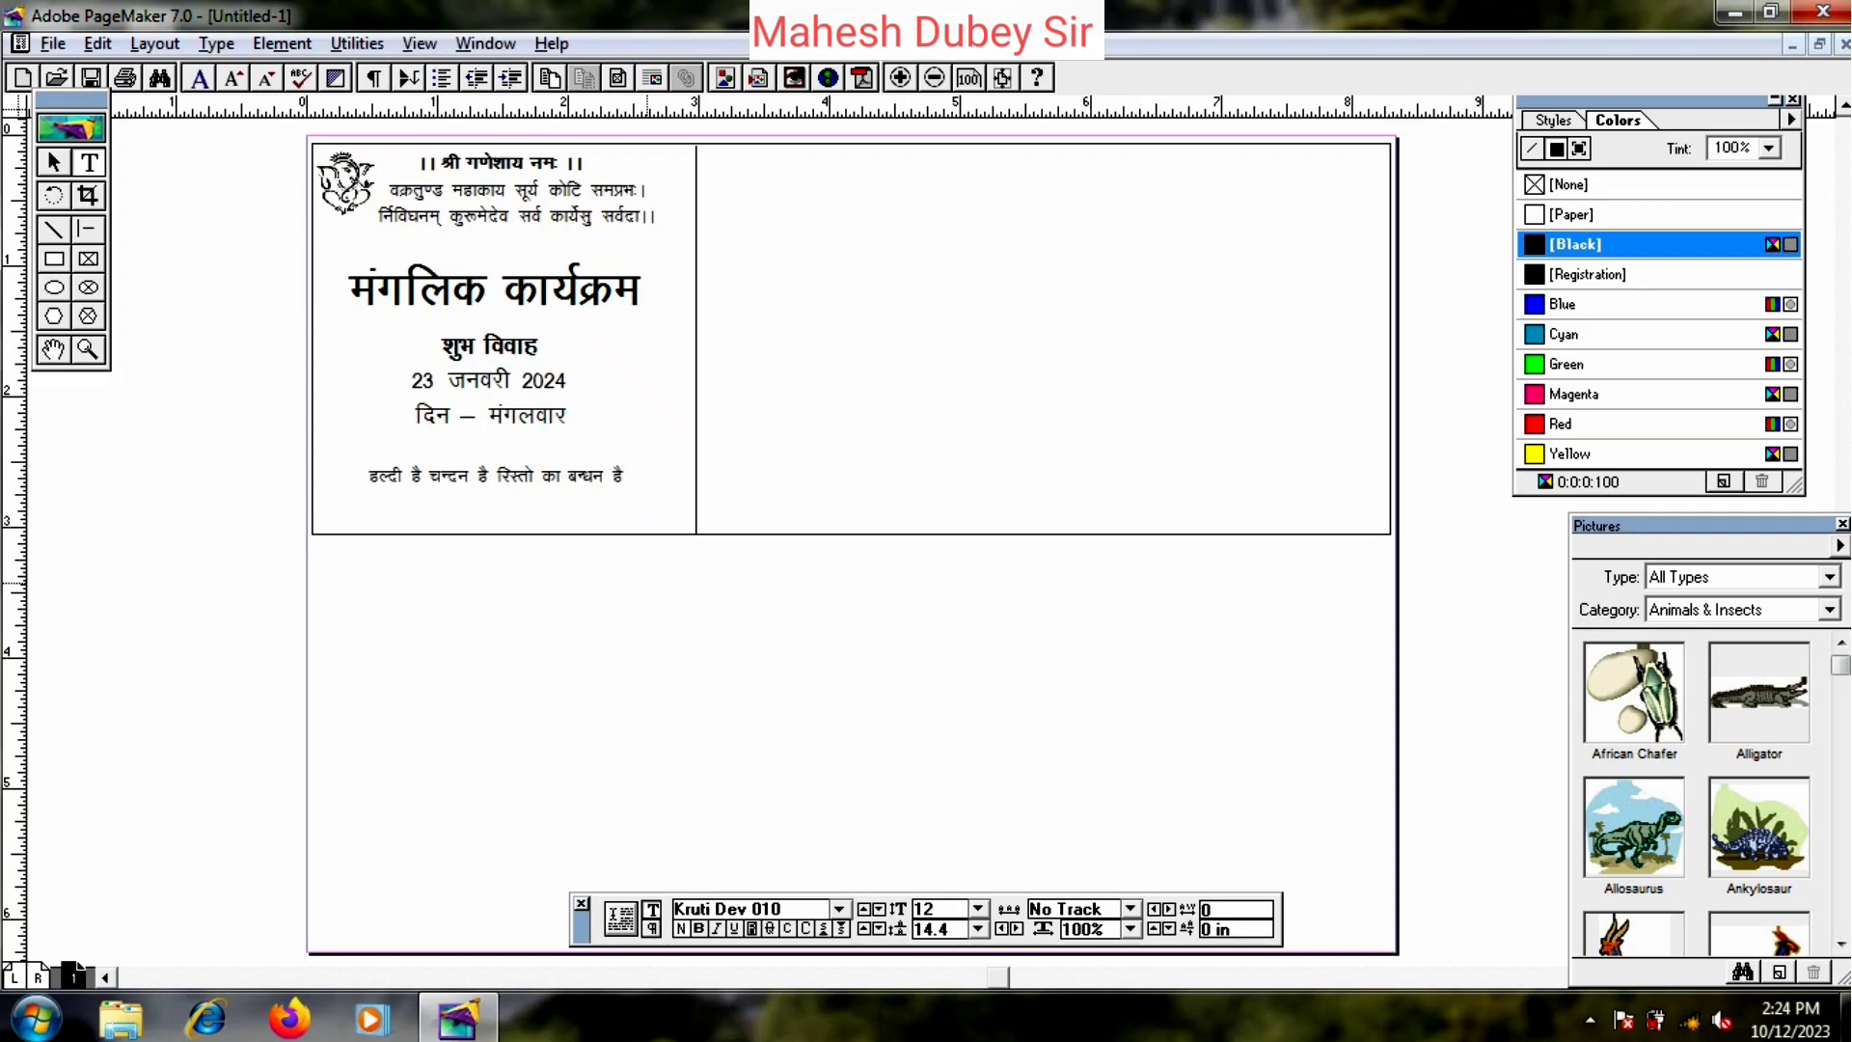
text(A)
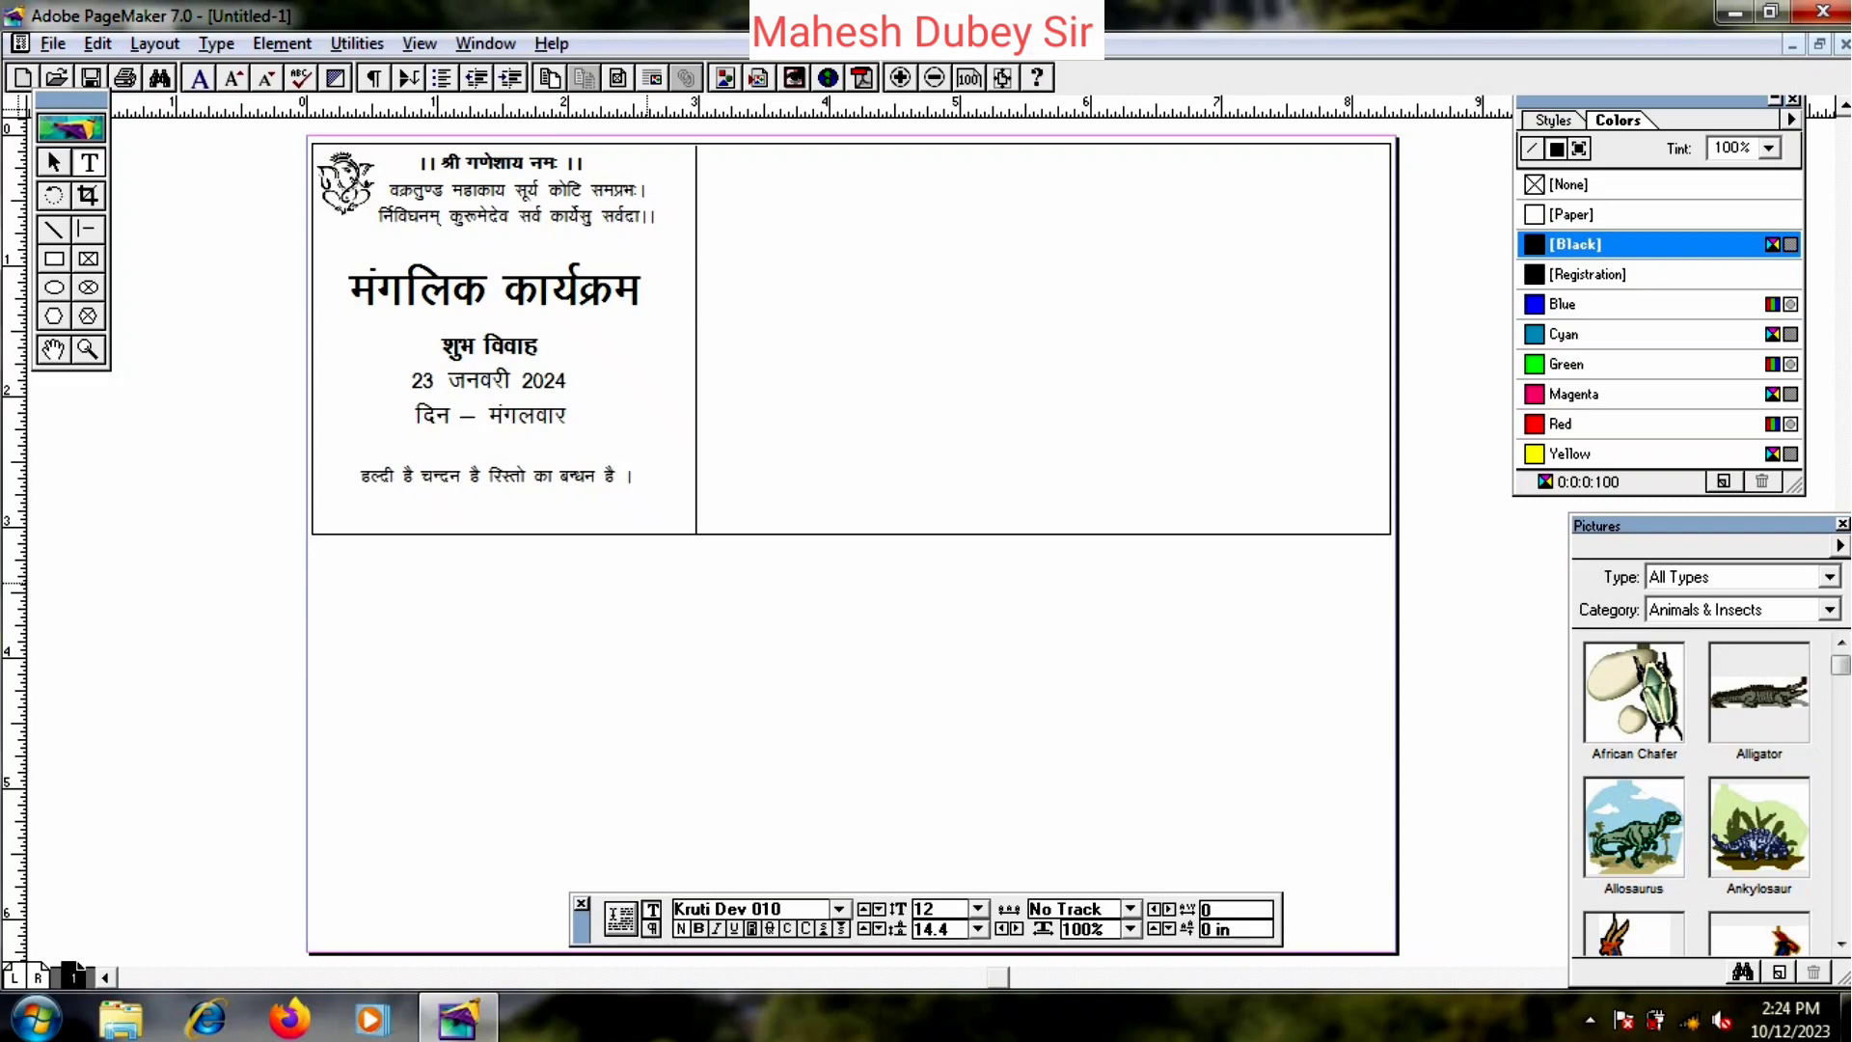
key(Return)
text(esjs eS;k dh 'knh esa vkidk)
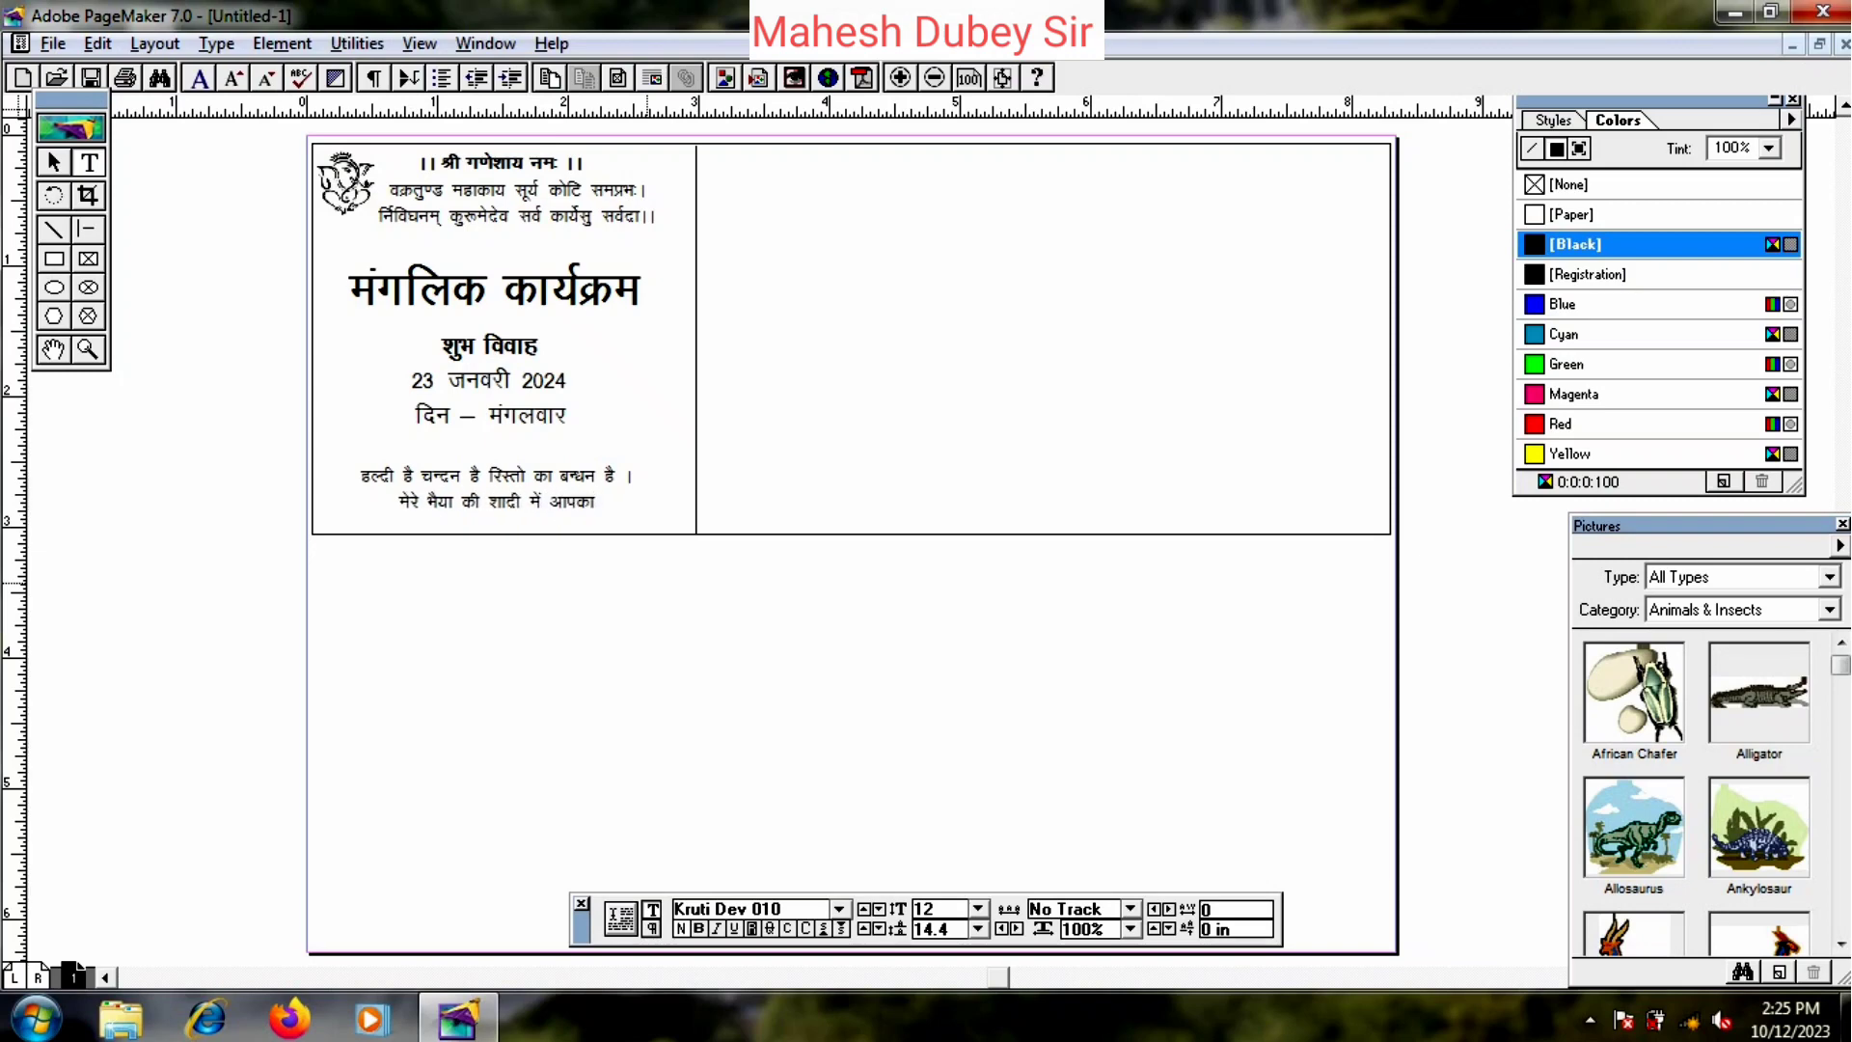
text( vf)
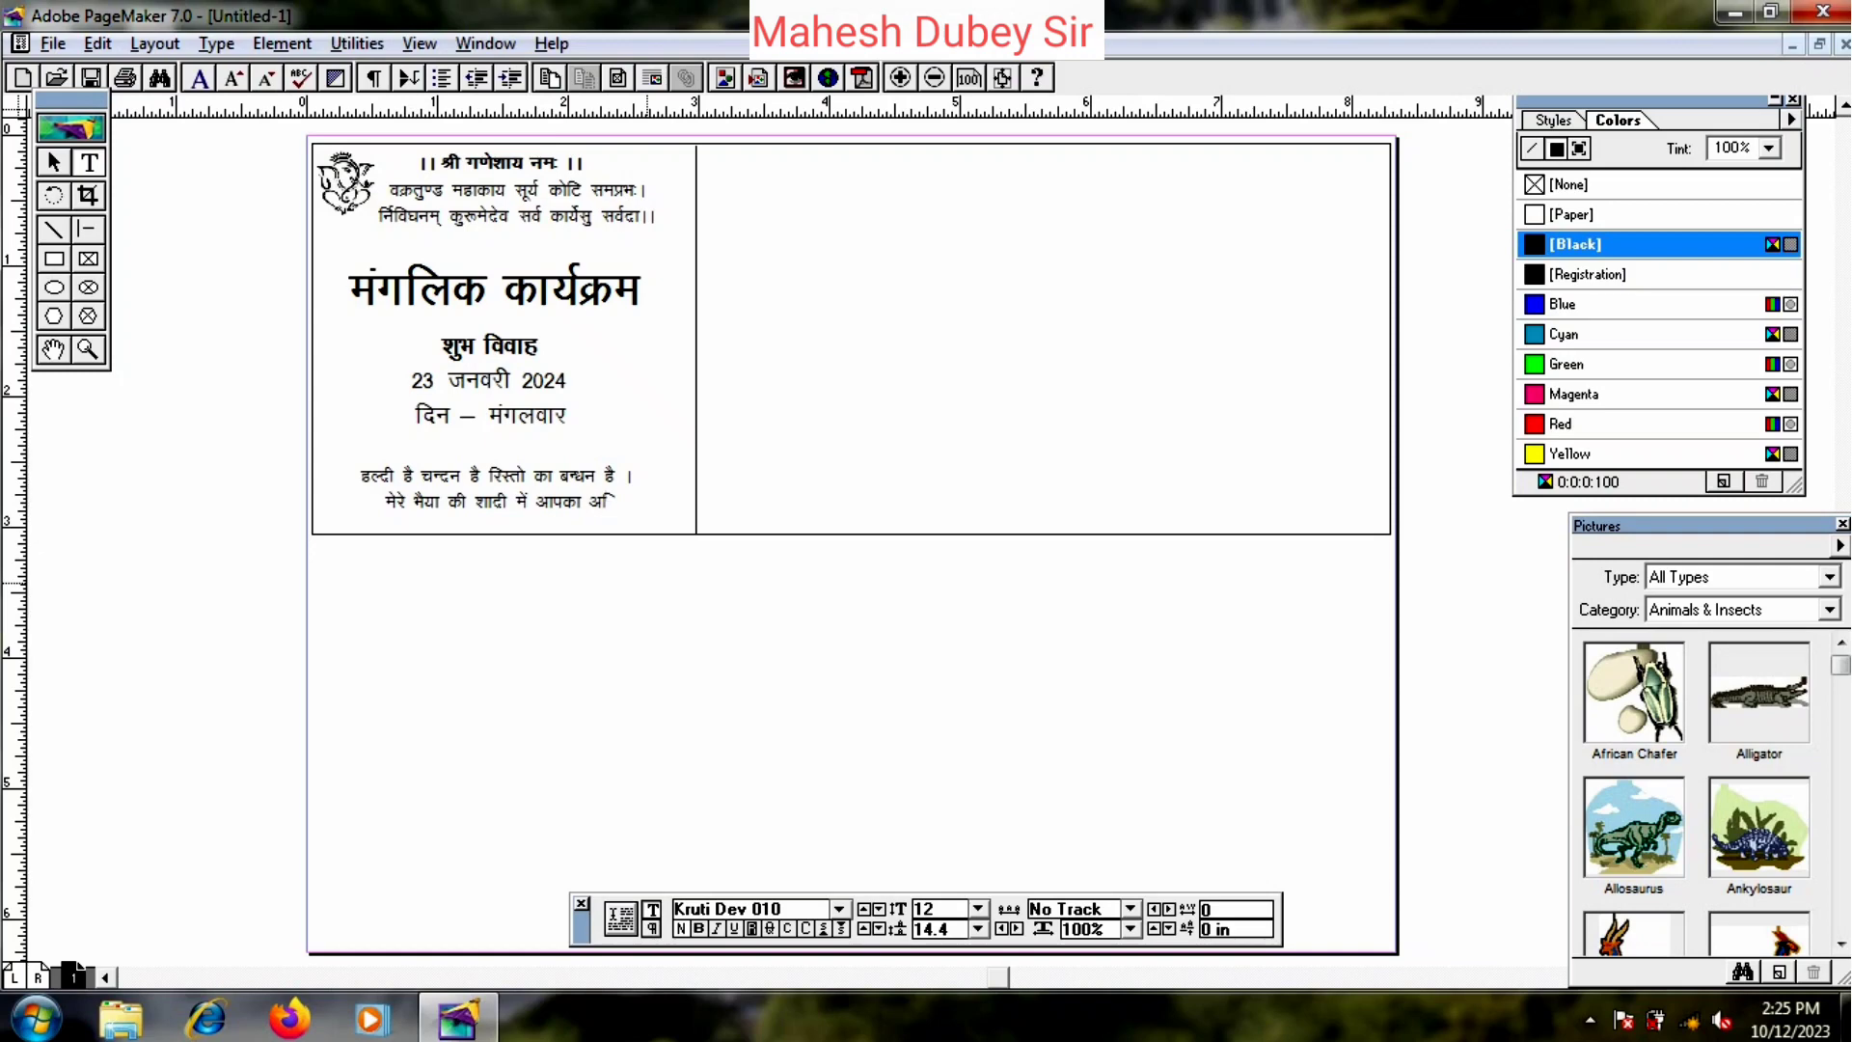
text(HkuUnu)
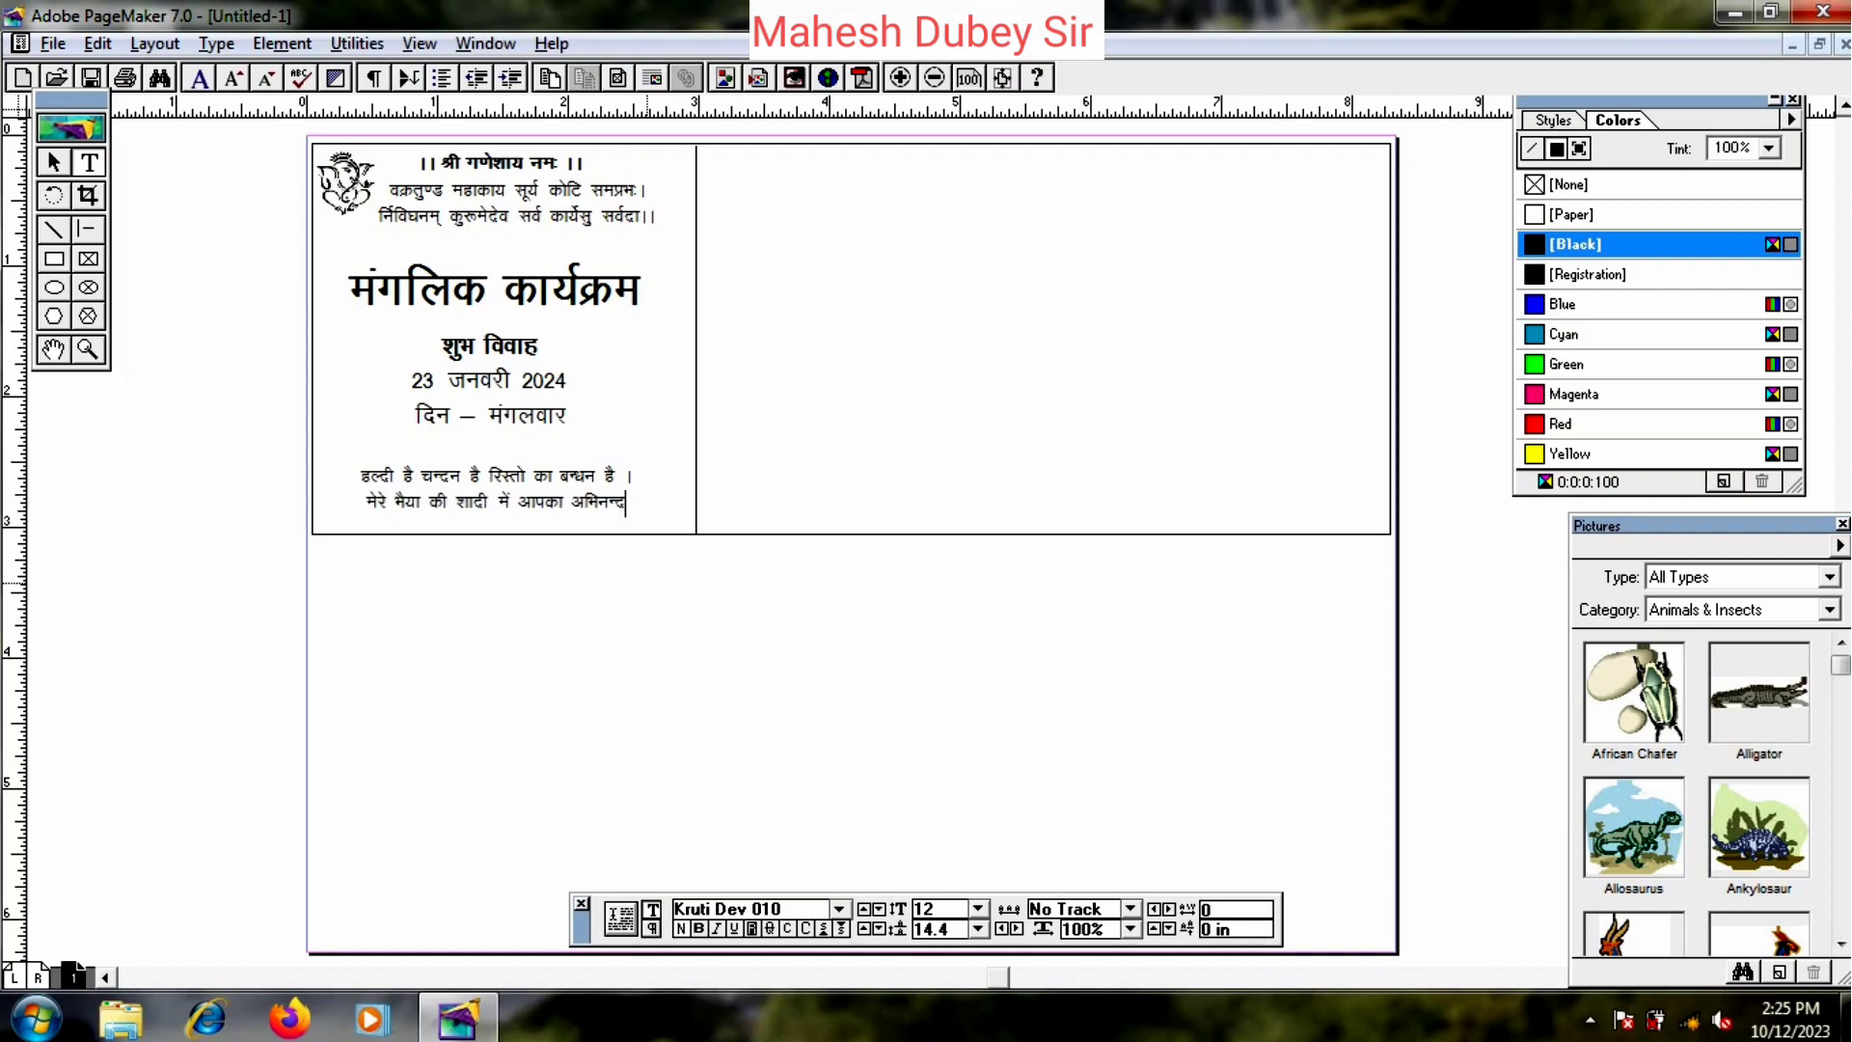
text( g)
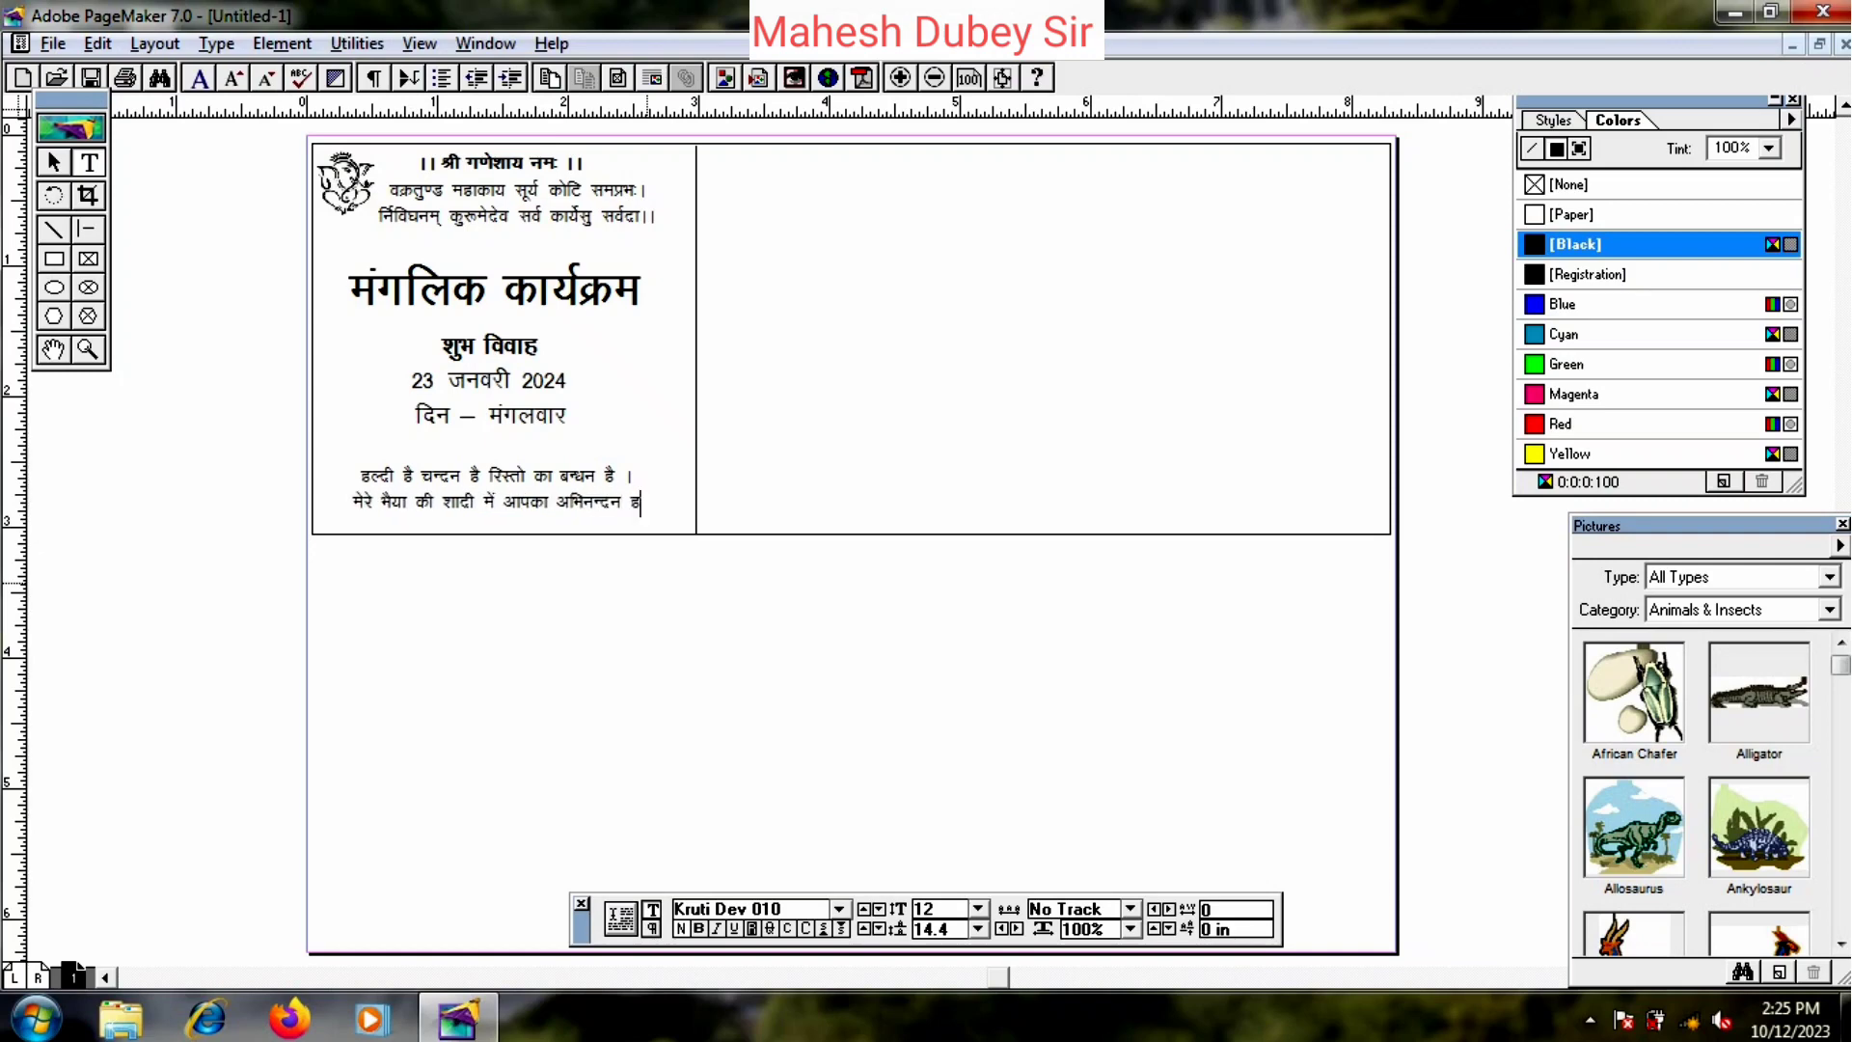
text(SAA)
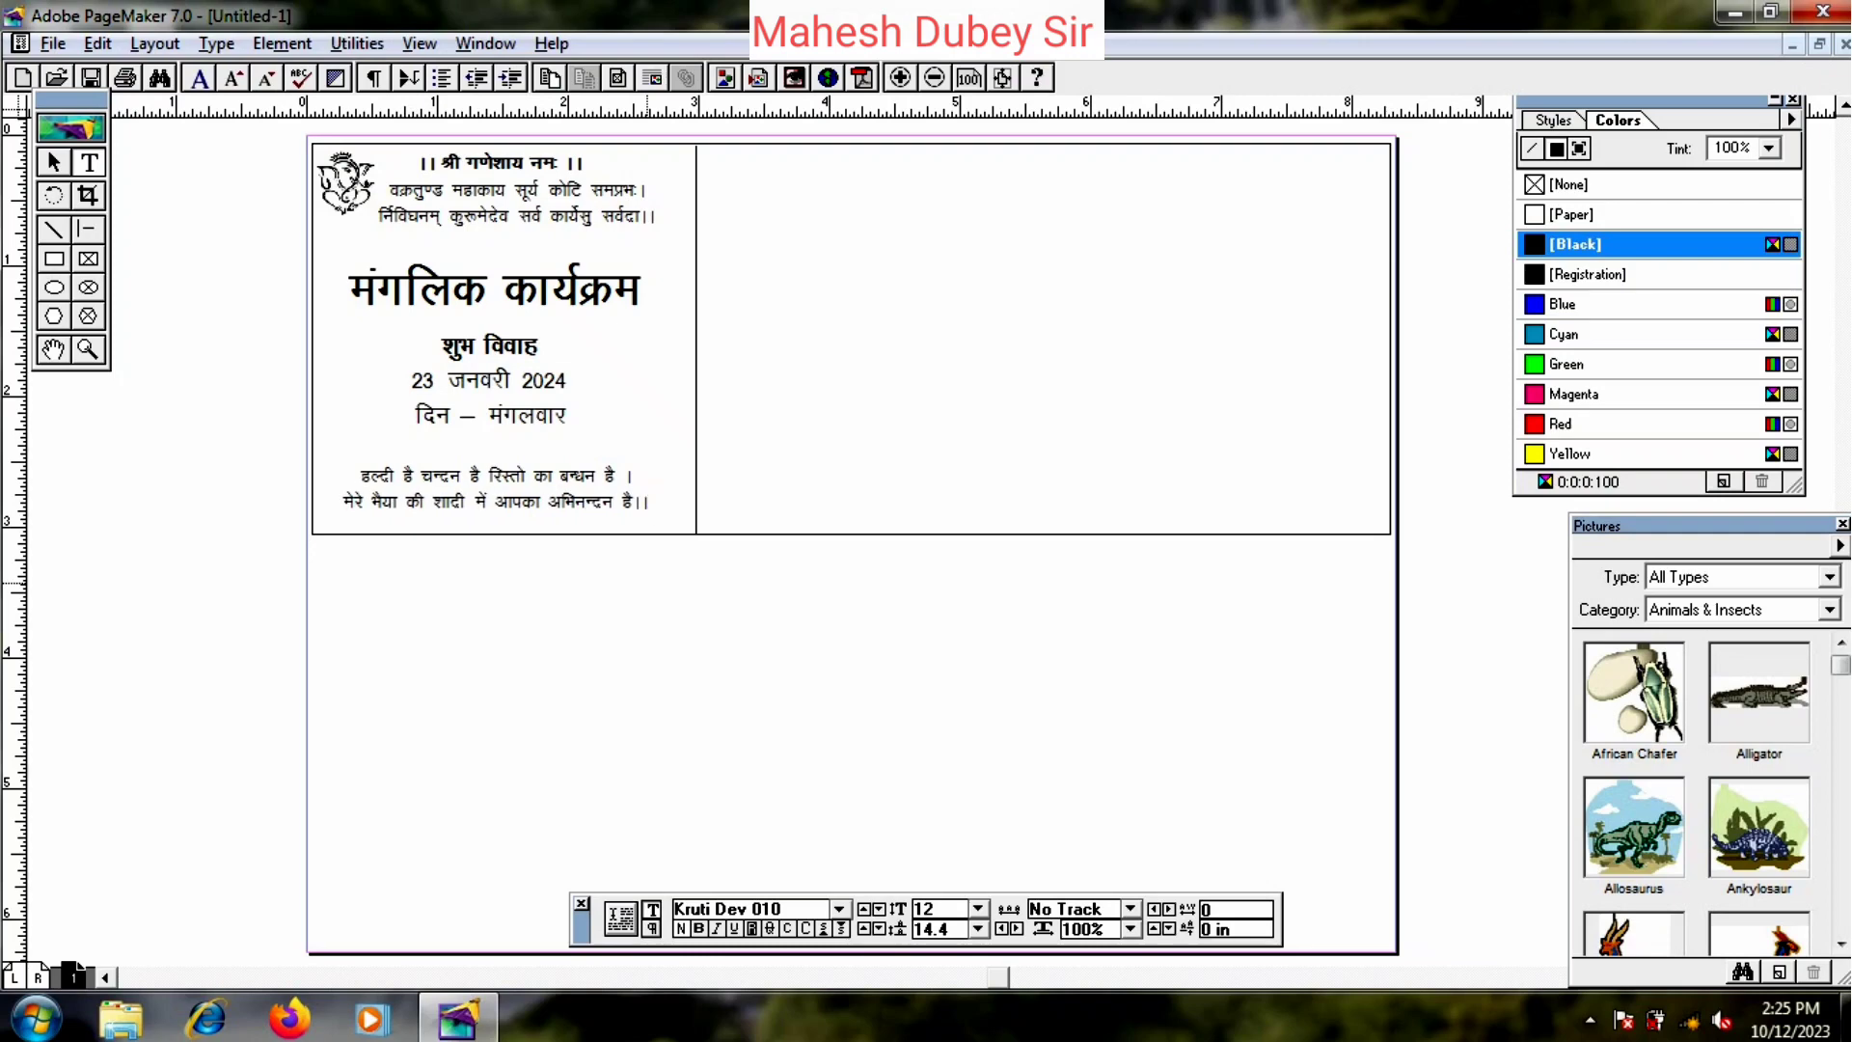
- Position the couplet block just below the day line in the left panel
key(Escape)
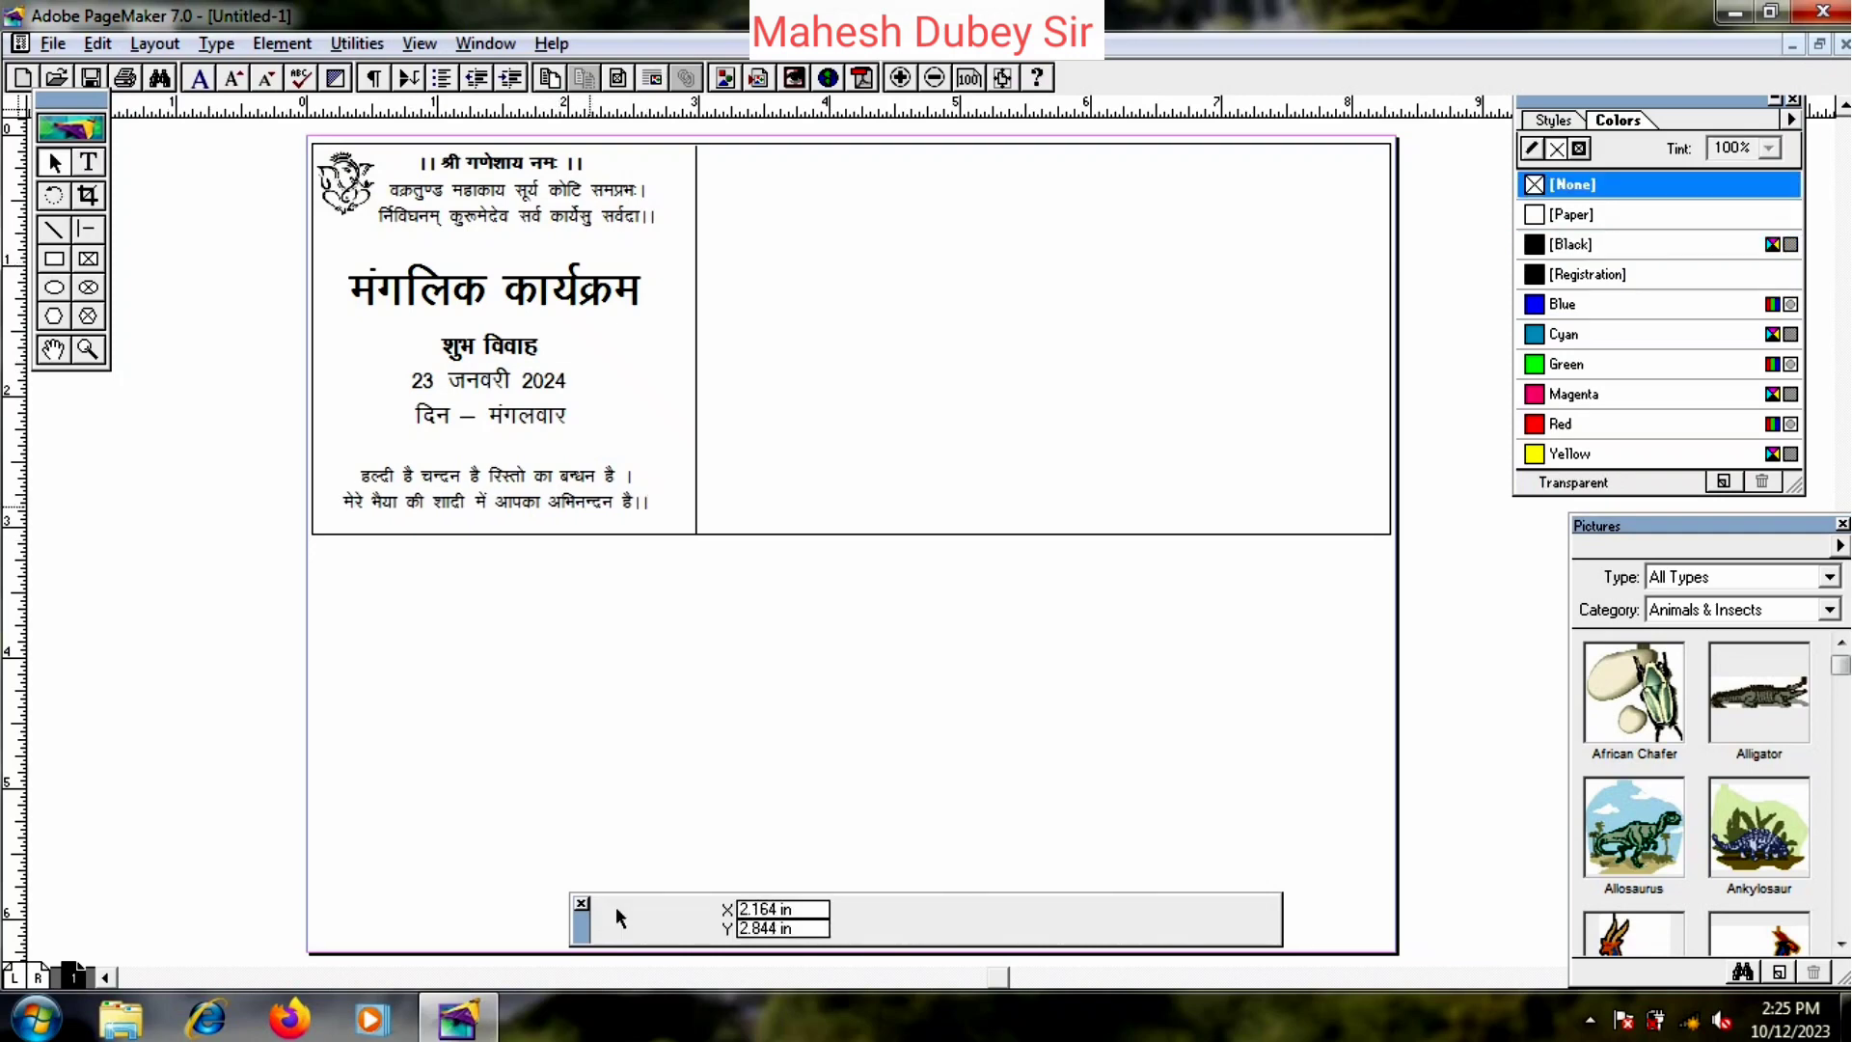
drag(579, 472, 579, 479)
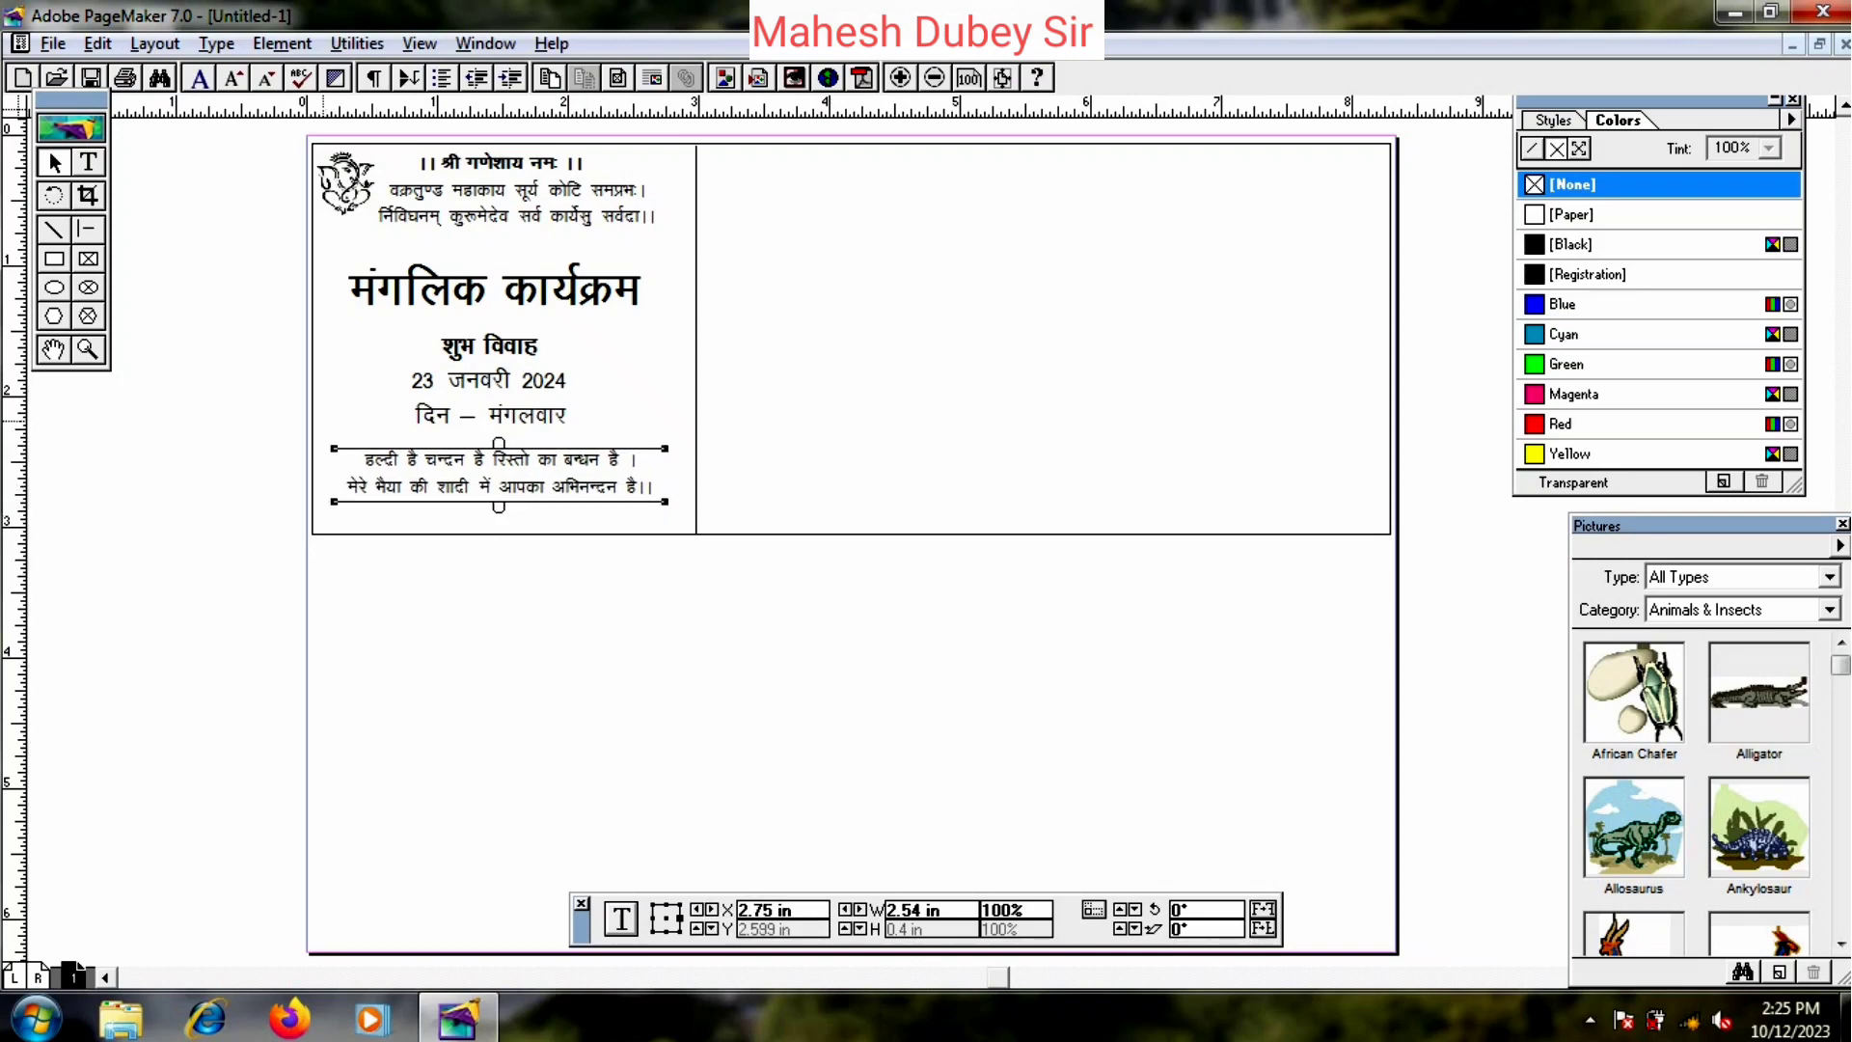
drag(449, 472, 452, 489)
click(757, 565)
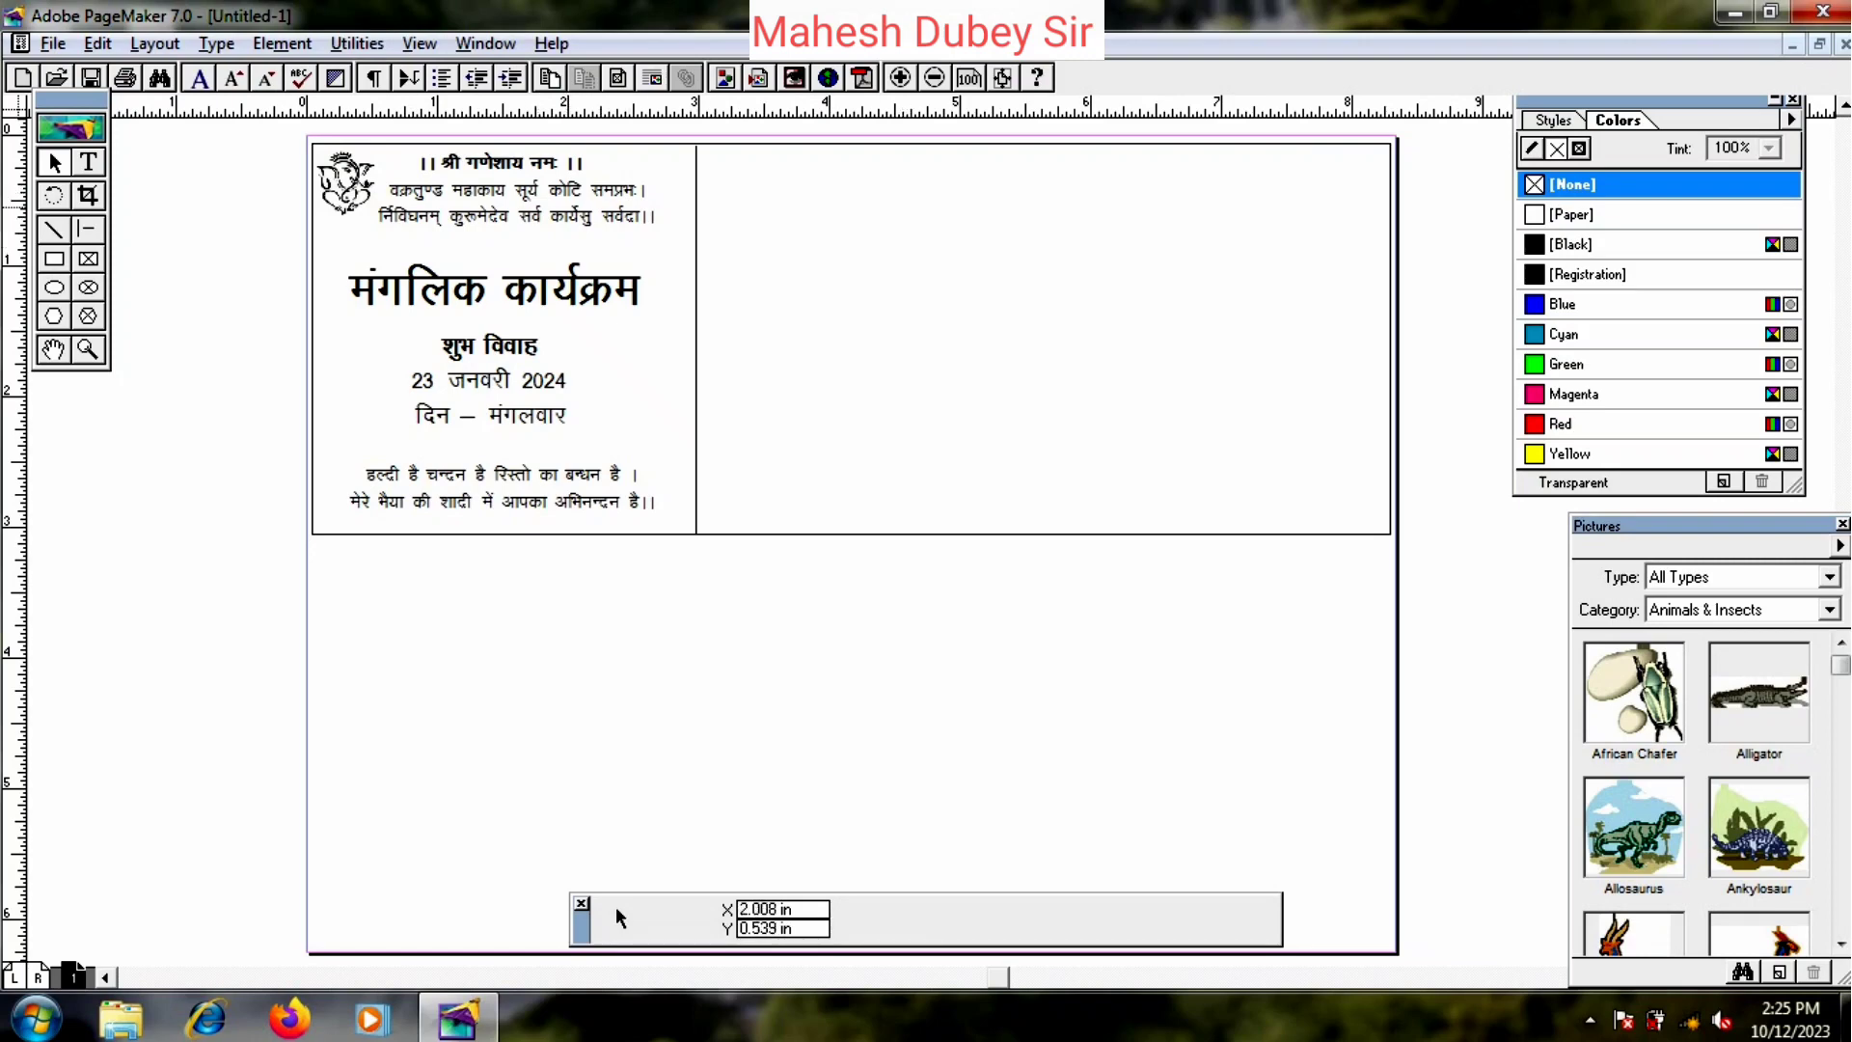
click(53, 43)
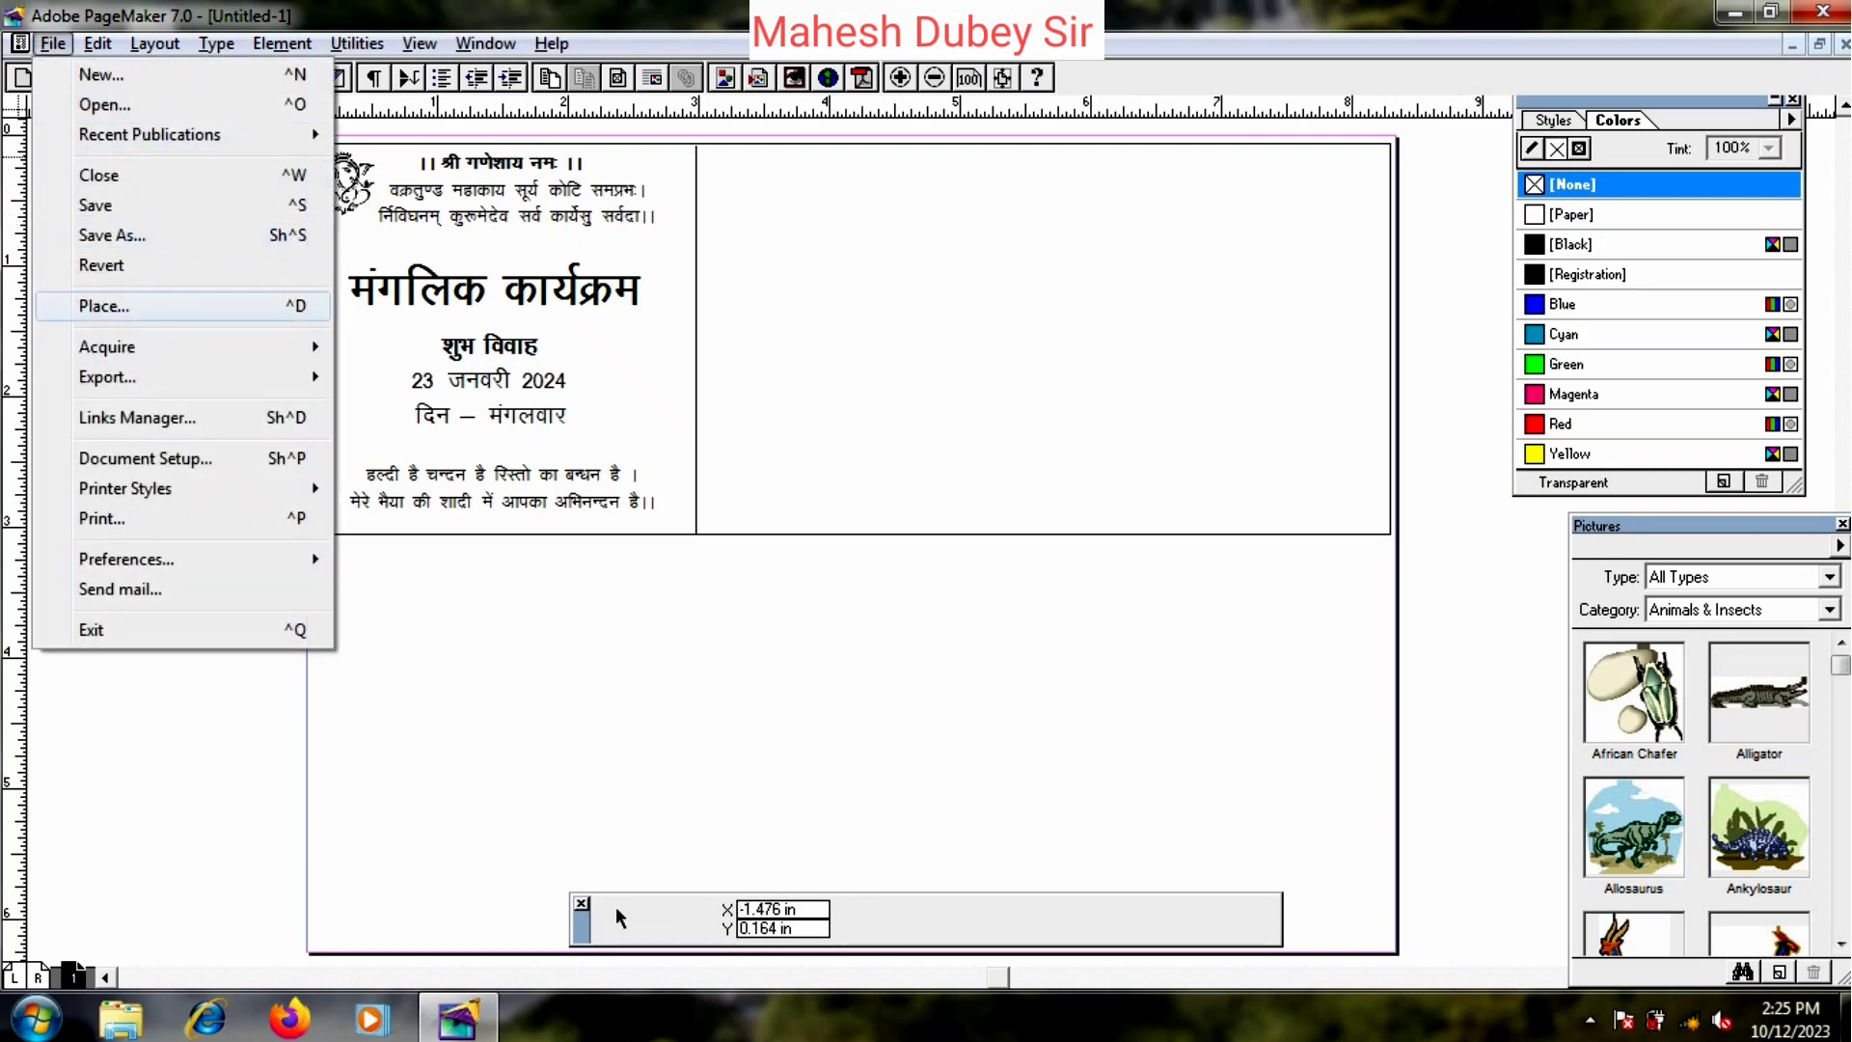
- Place image 3 from the card symbols folder onto the card
click(114, 306)
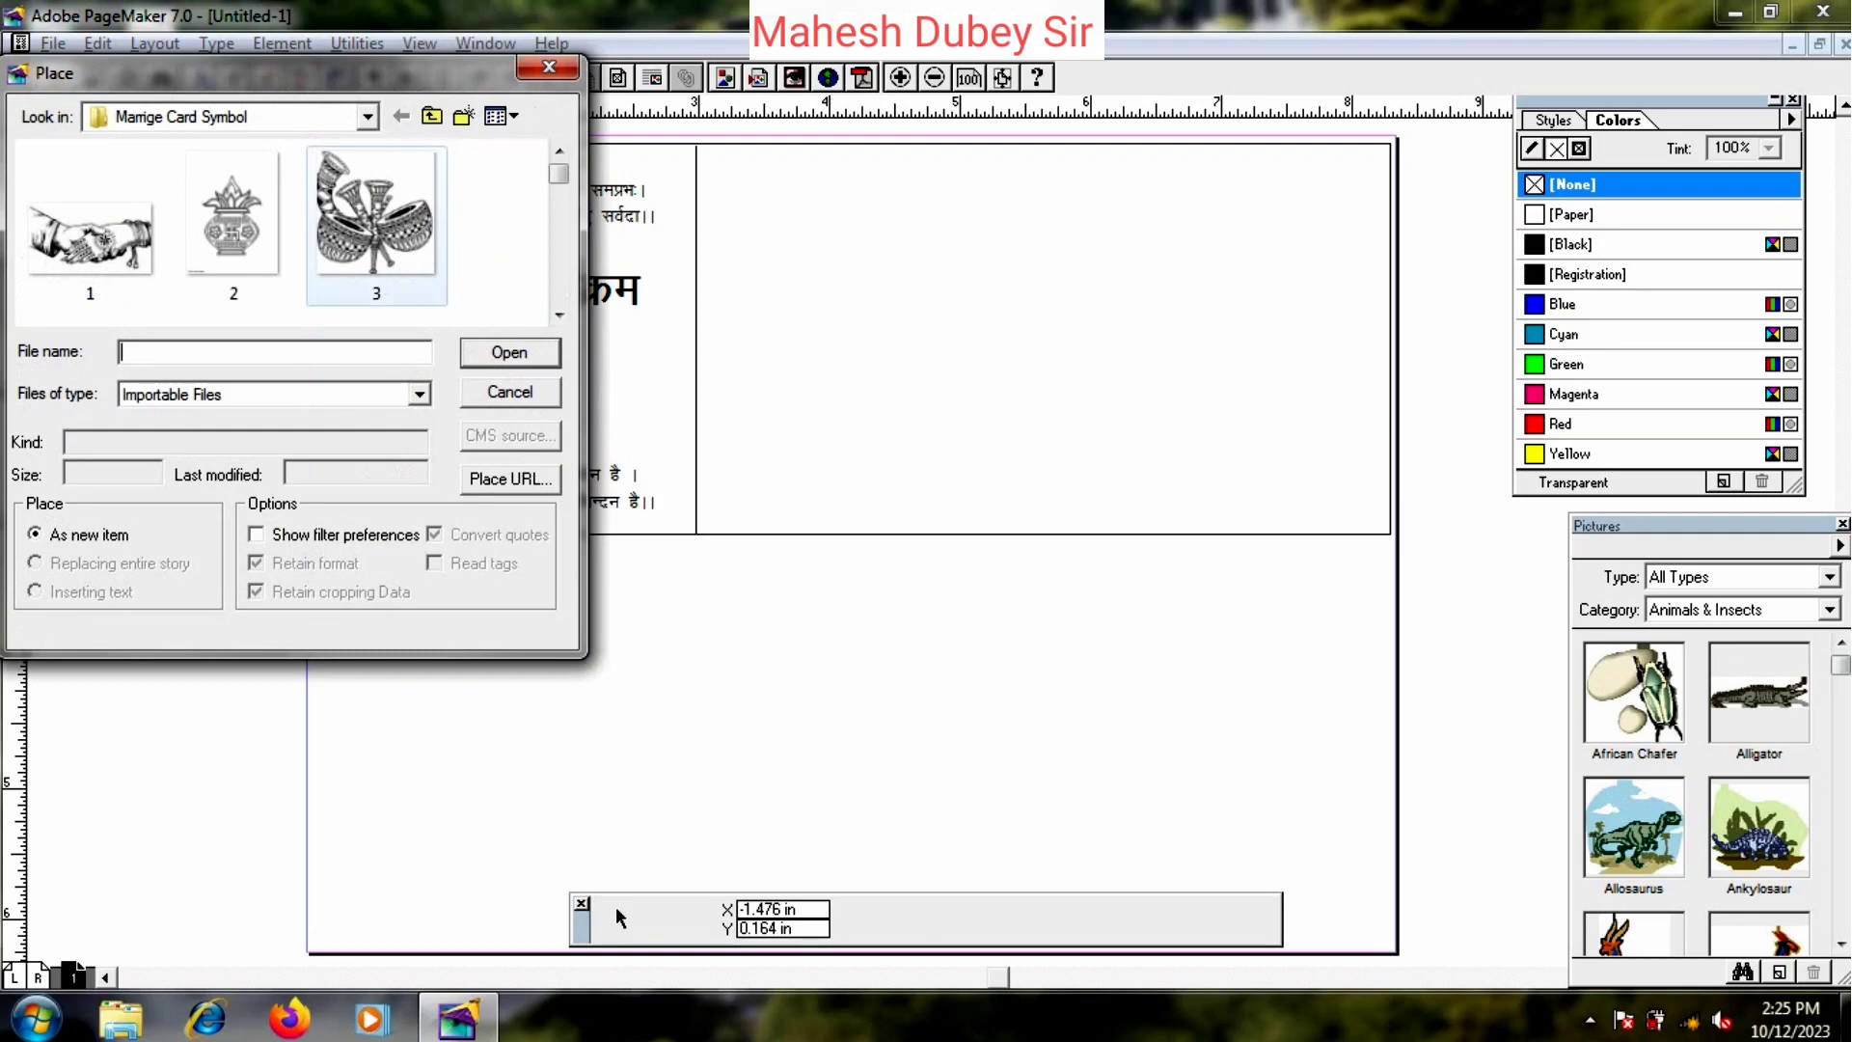
double_click(90, 241)
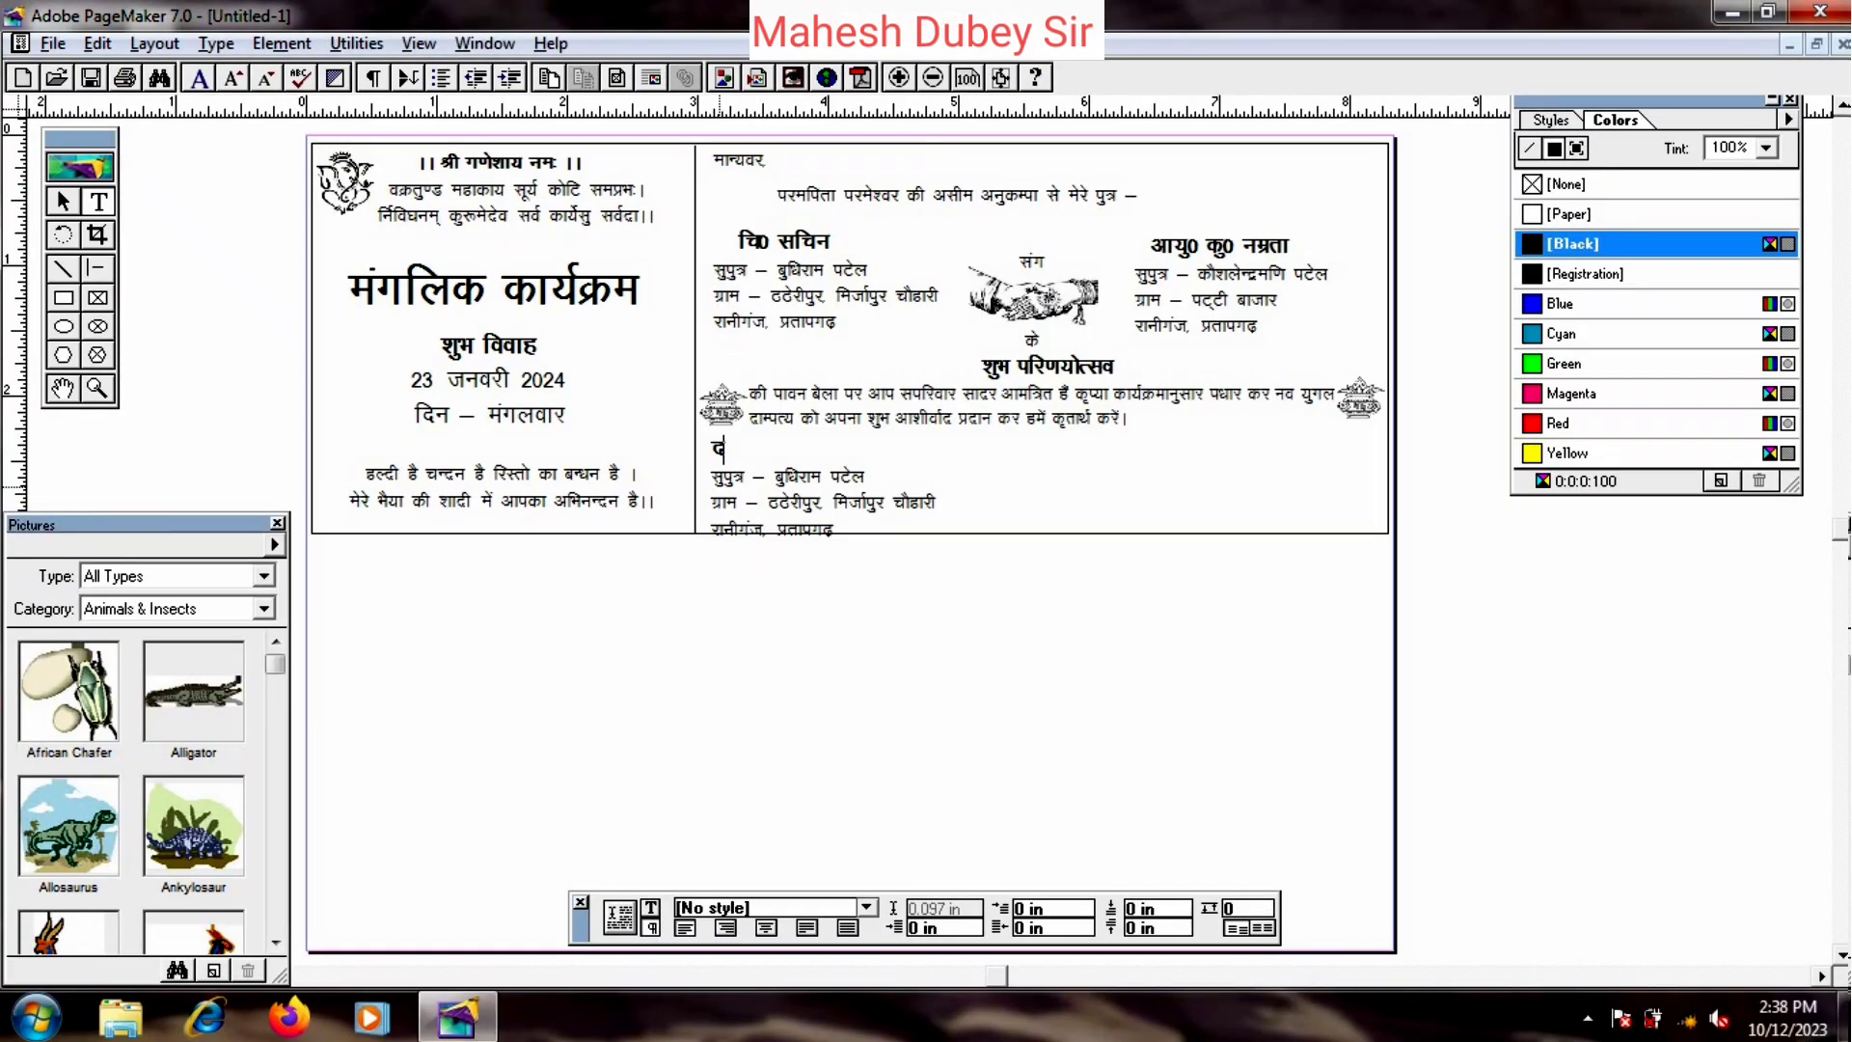
- Type the दर्शनाभिलाषी heading and make it one size smaller
text('kZ)
text(ukfHkyk"kh)
key(ctrl+a)
drag(819, 453, 861, 531)
key(ctrl+shift+comma)
key(ctrl+shift+comma)
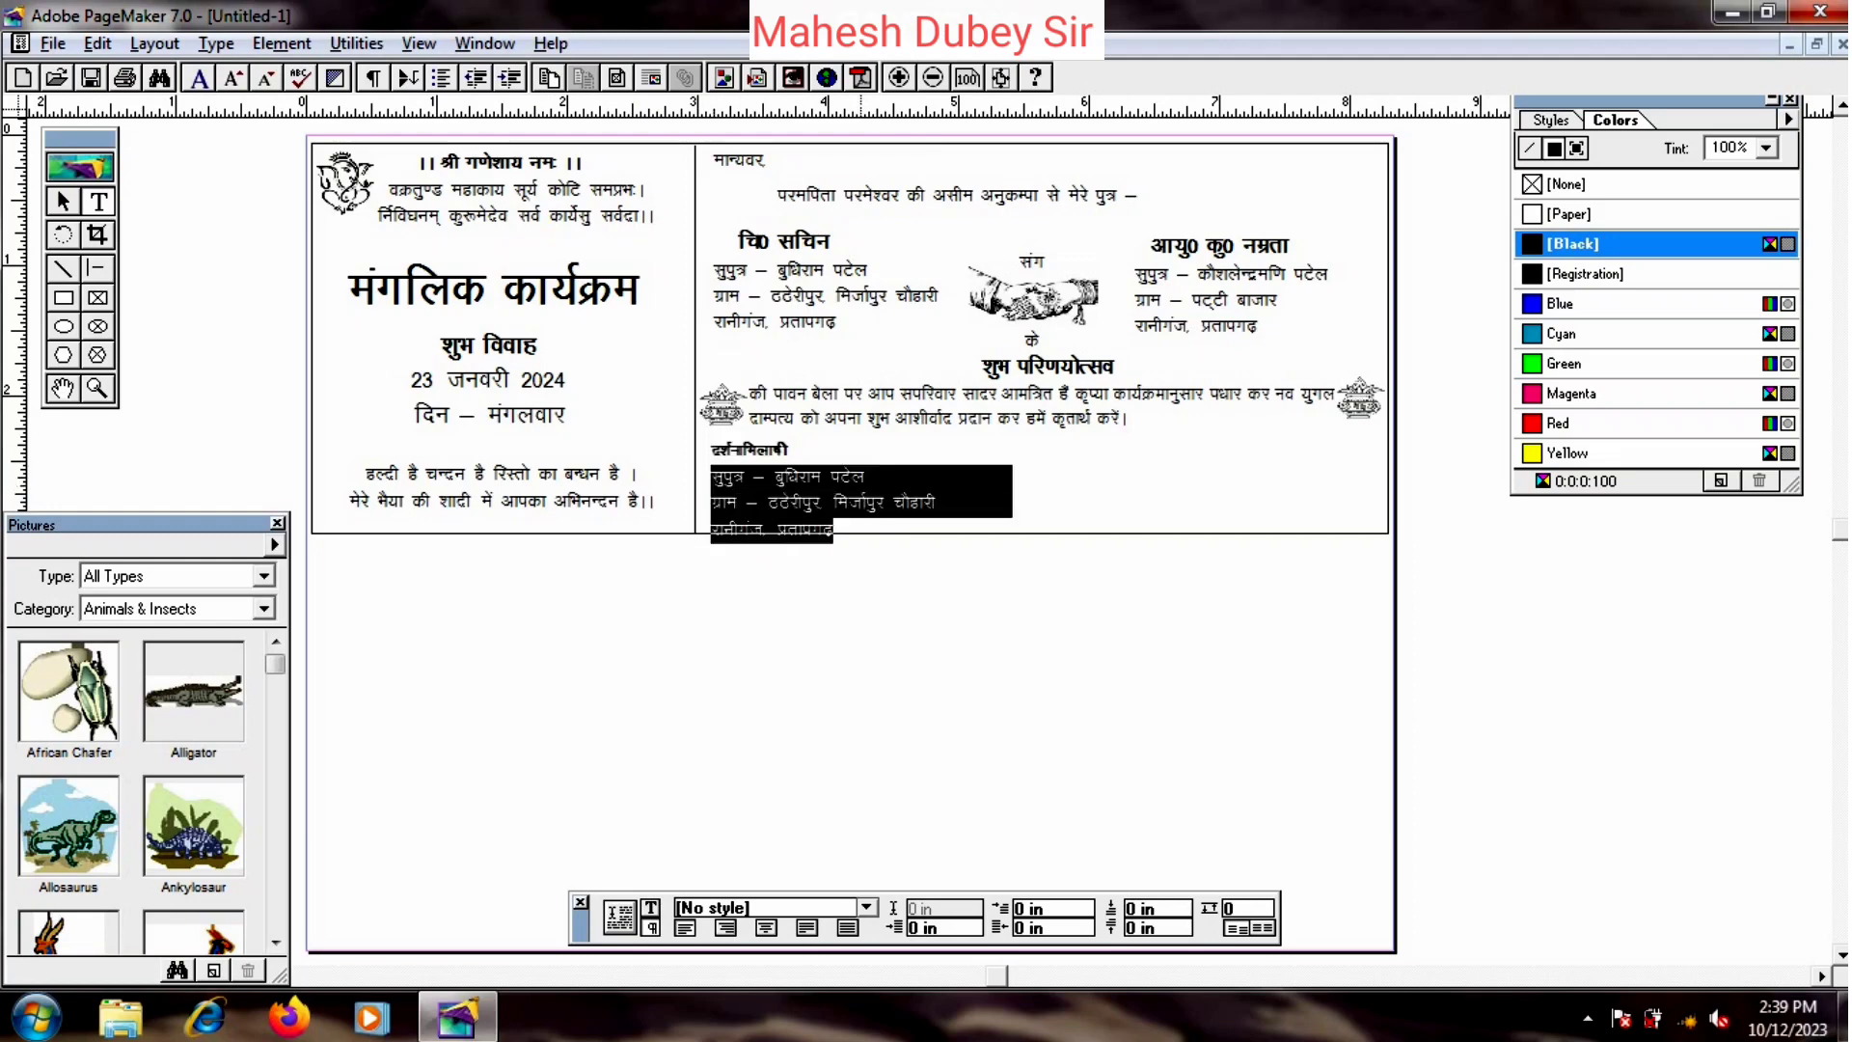
- Type three lines of family names, ending with the whole-family line
text(jkelthou)
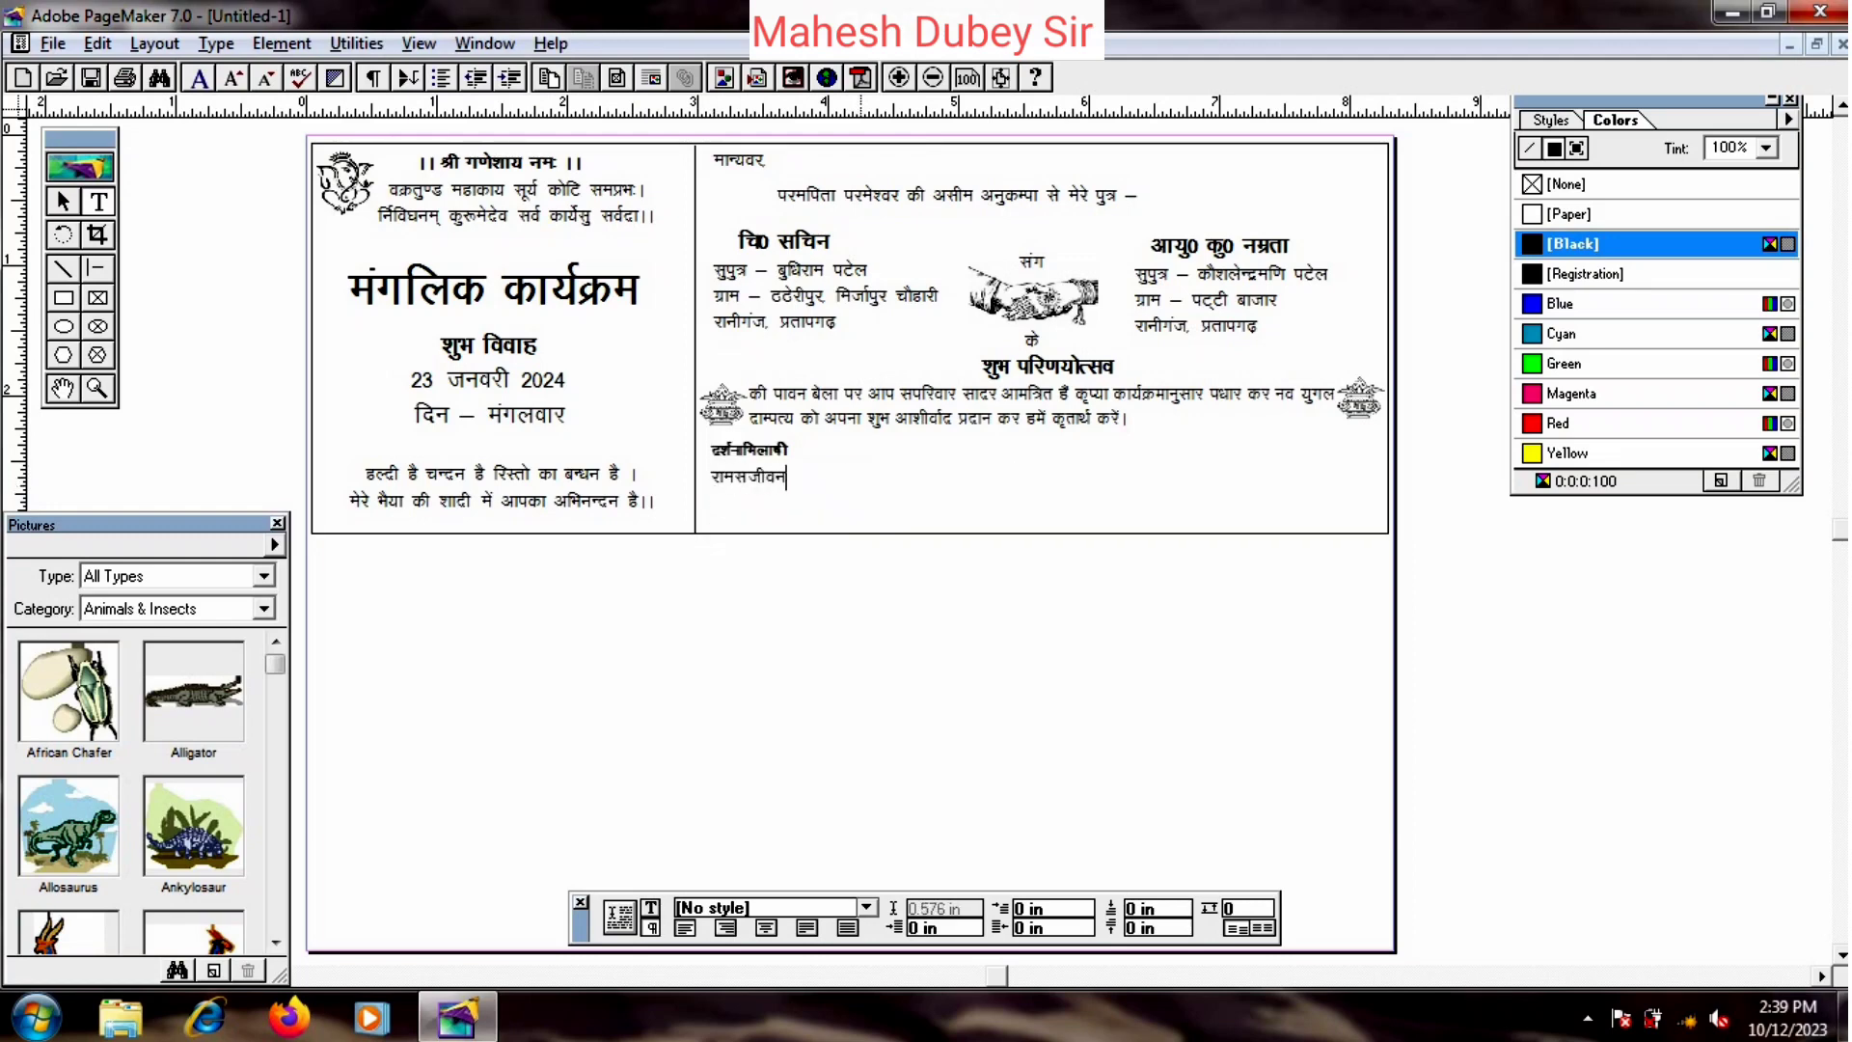
text( ] fd'kuyky)
key(Return)
text(jkedqekj )
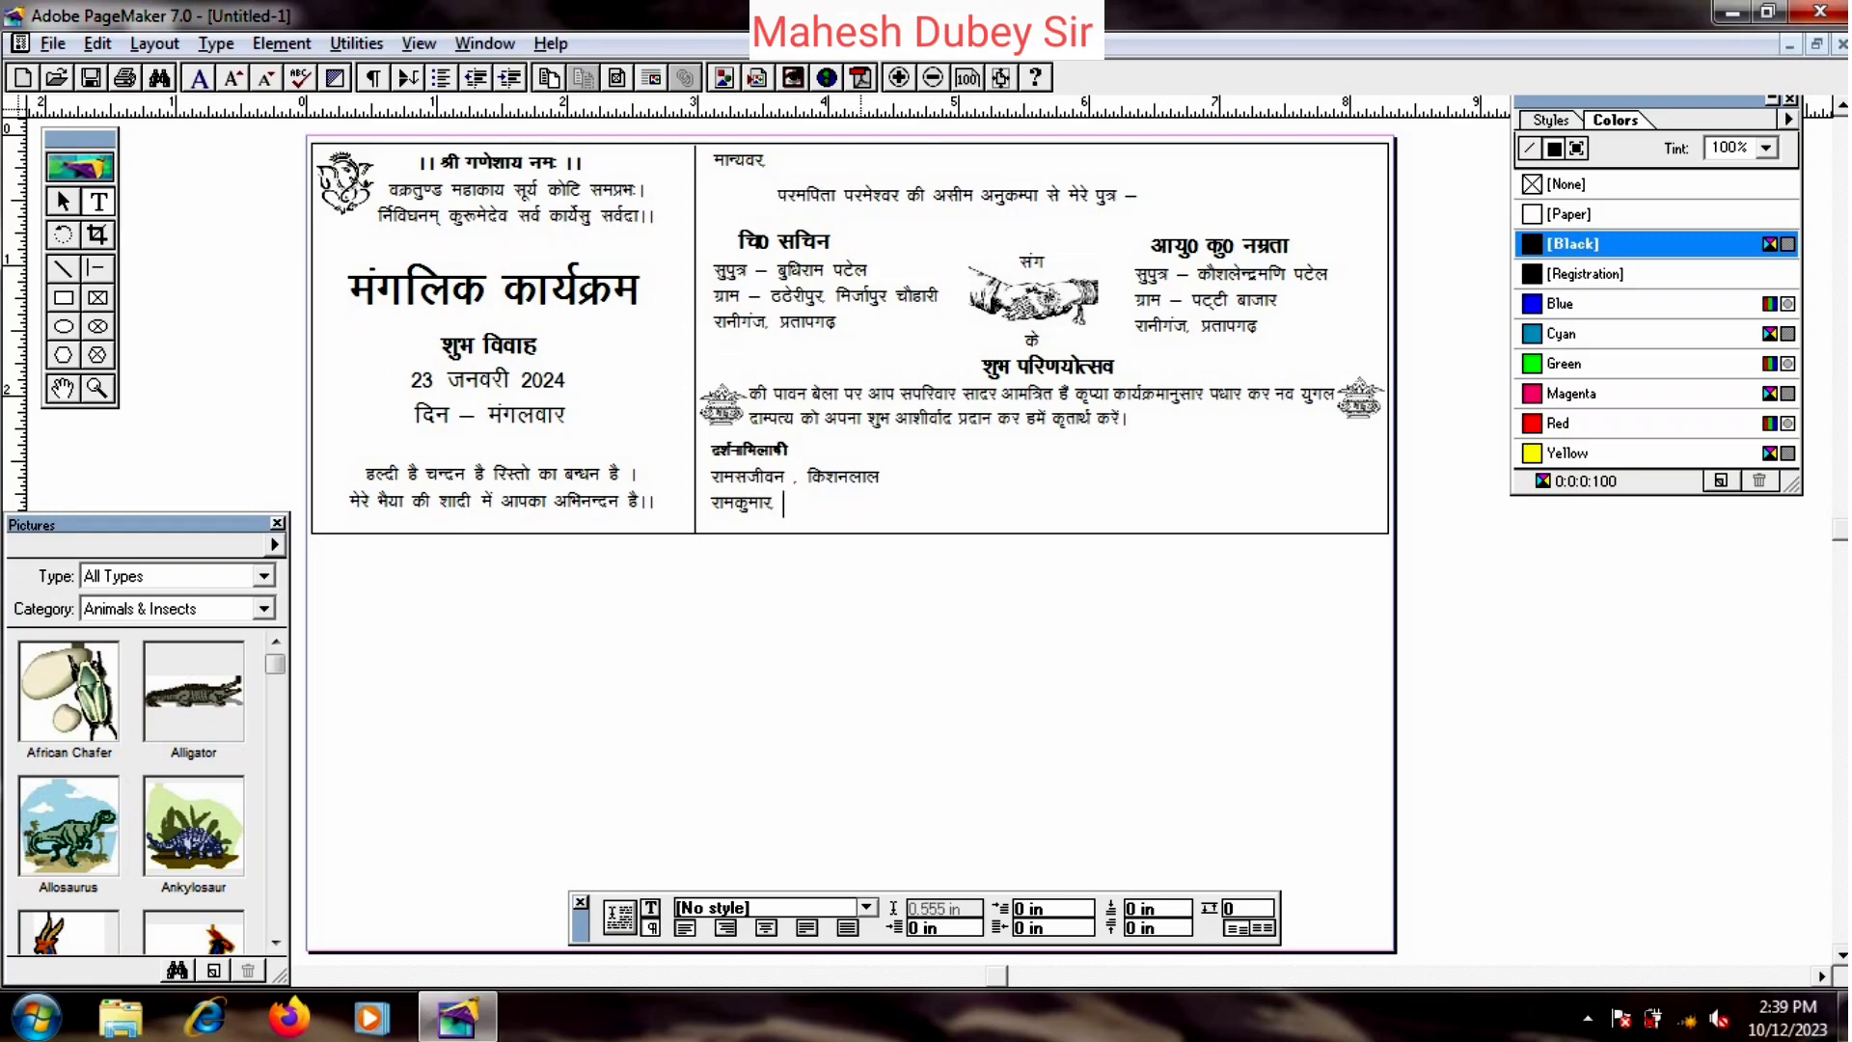
text(f'koe)
key(Return)
text(,oa leLr iVsy ifjokj)
- Nudge the दर्शनाभिलाषी block up inside the border and shrink the name lines one size
click(62, 200)
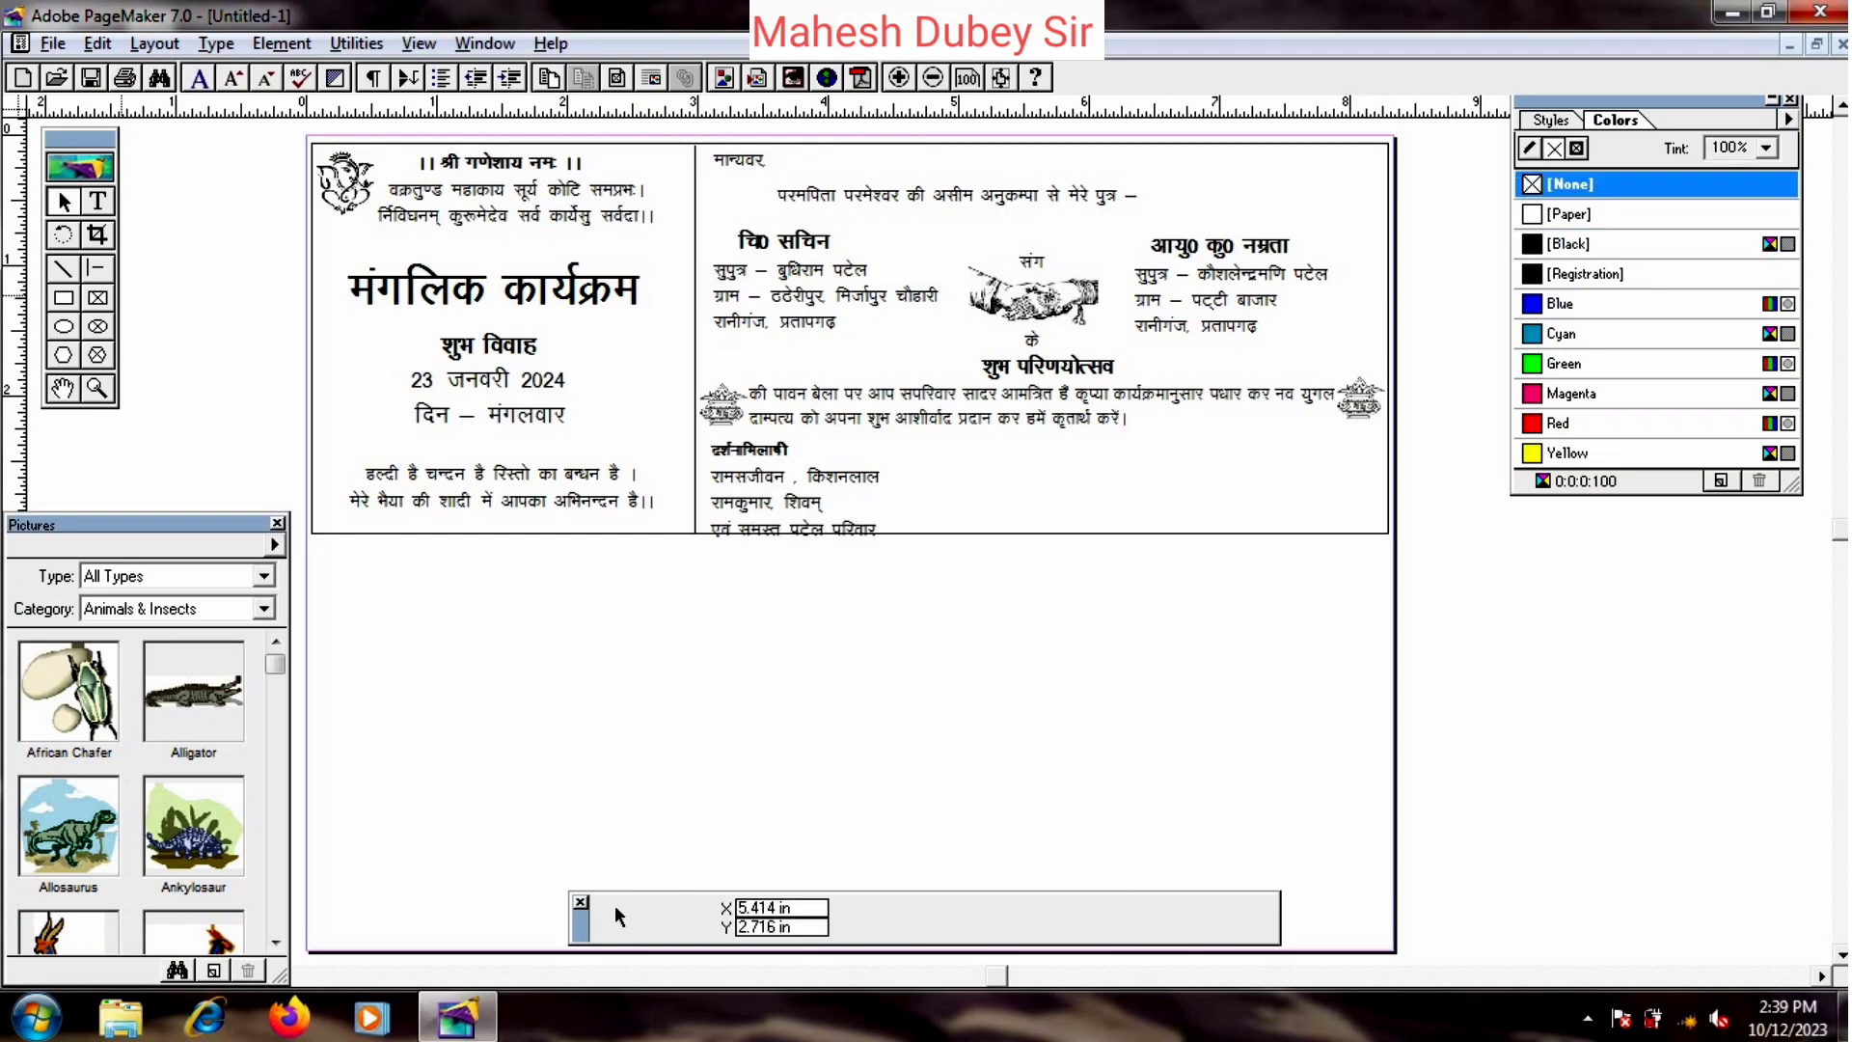
drag(759, 490, 898, 523)
click(97, 201)
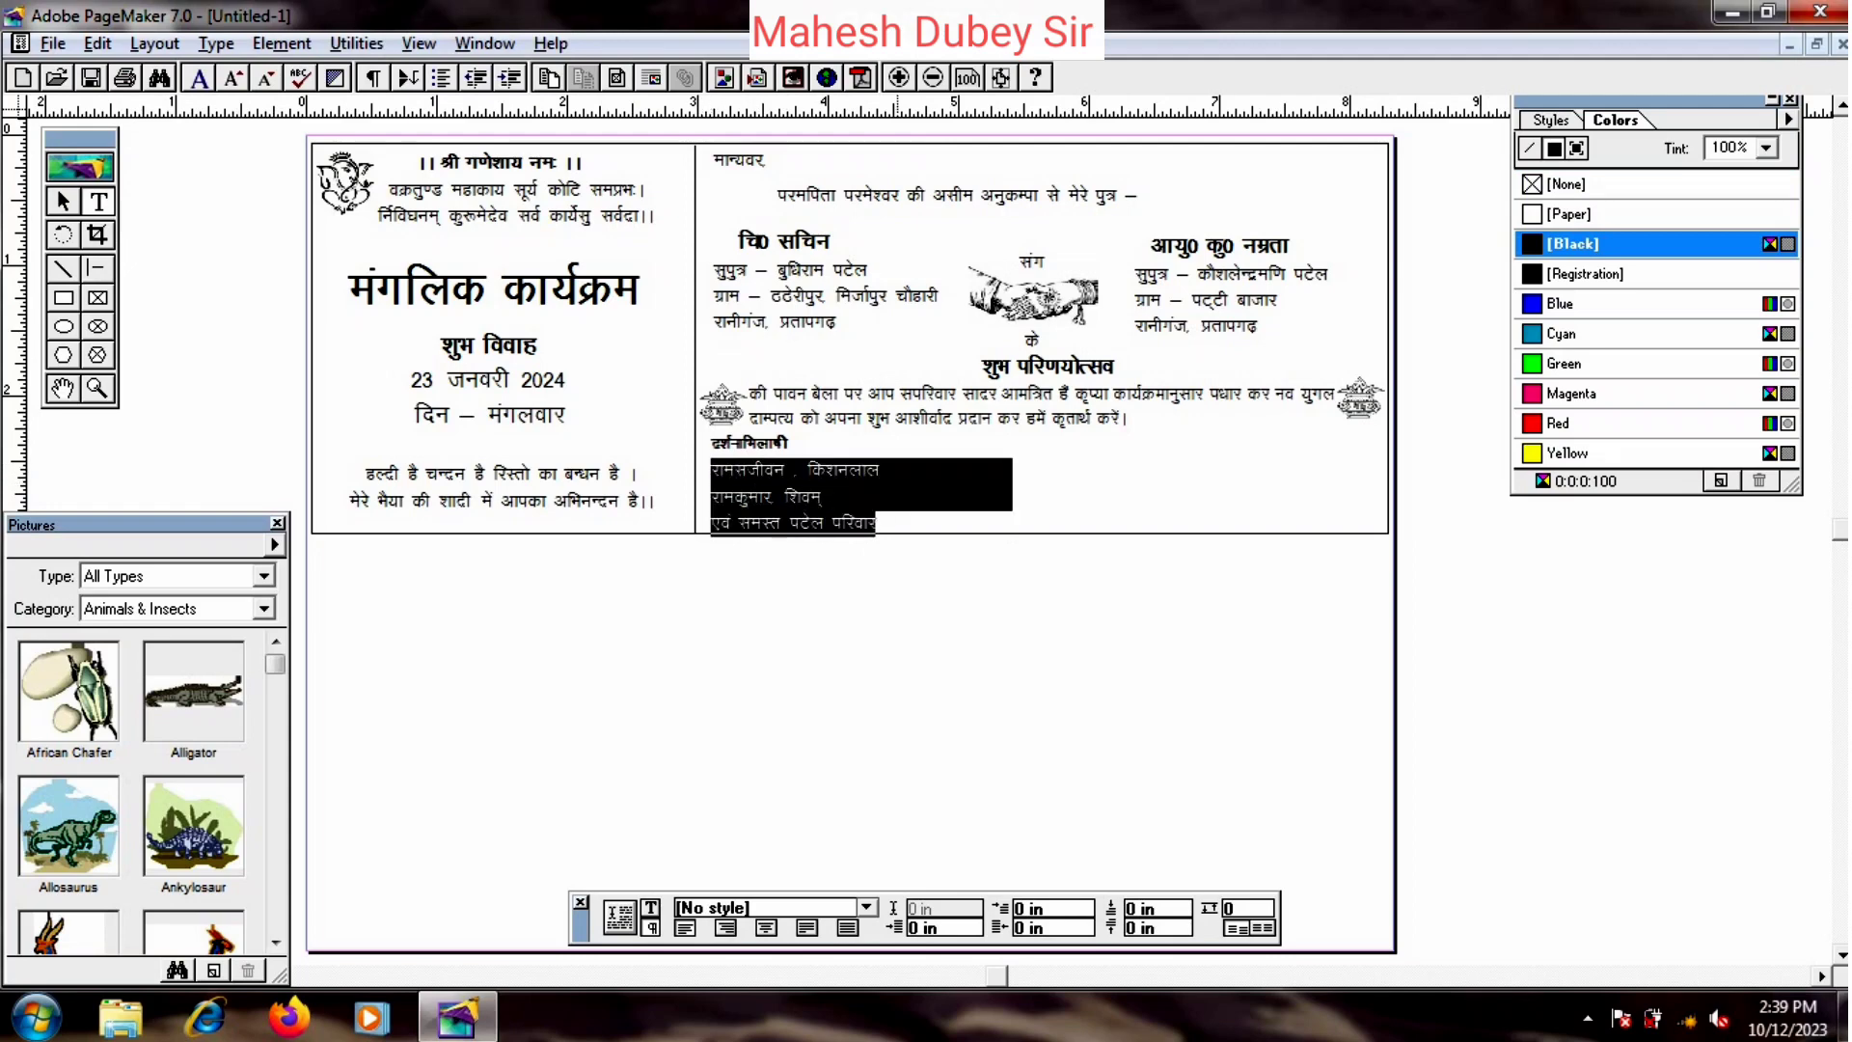
key(ctrl+shift+comma)
click(811, 493)
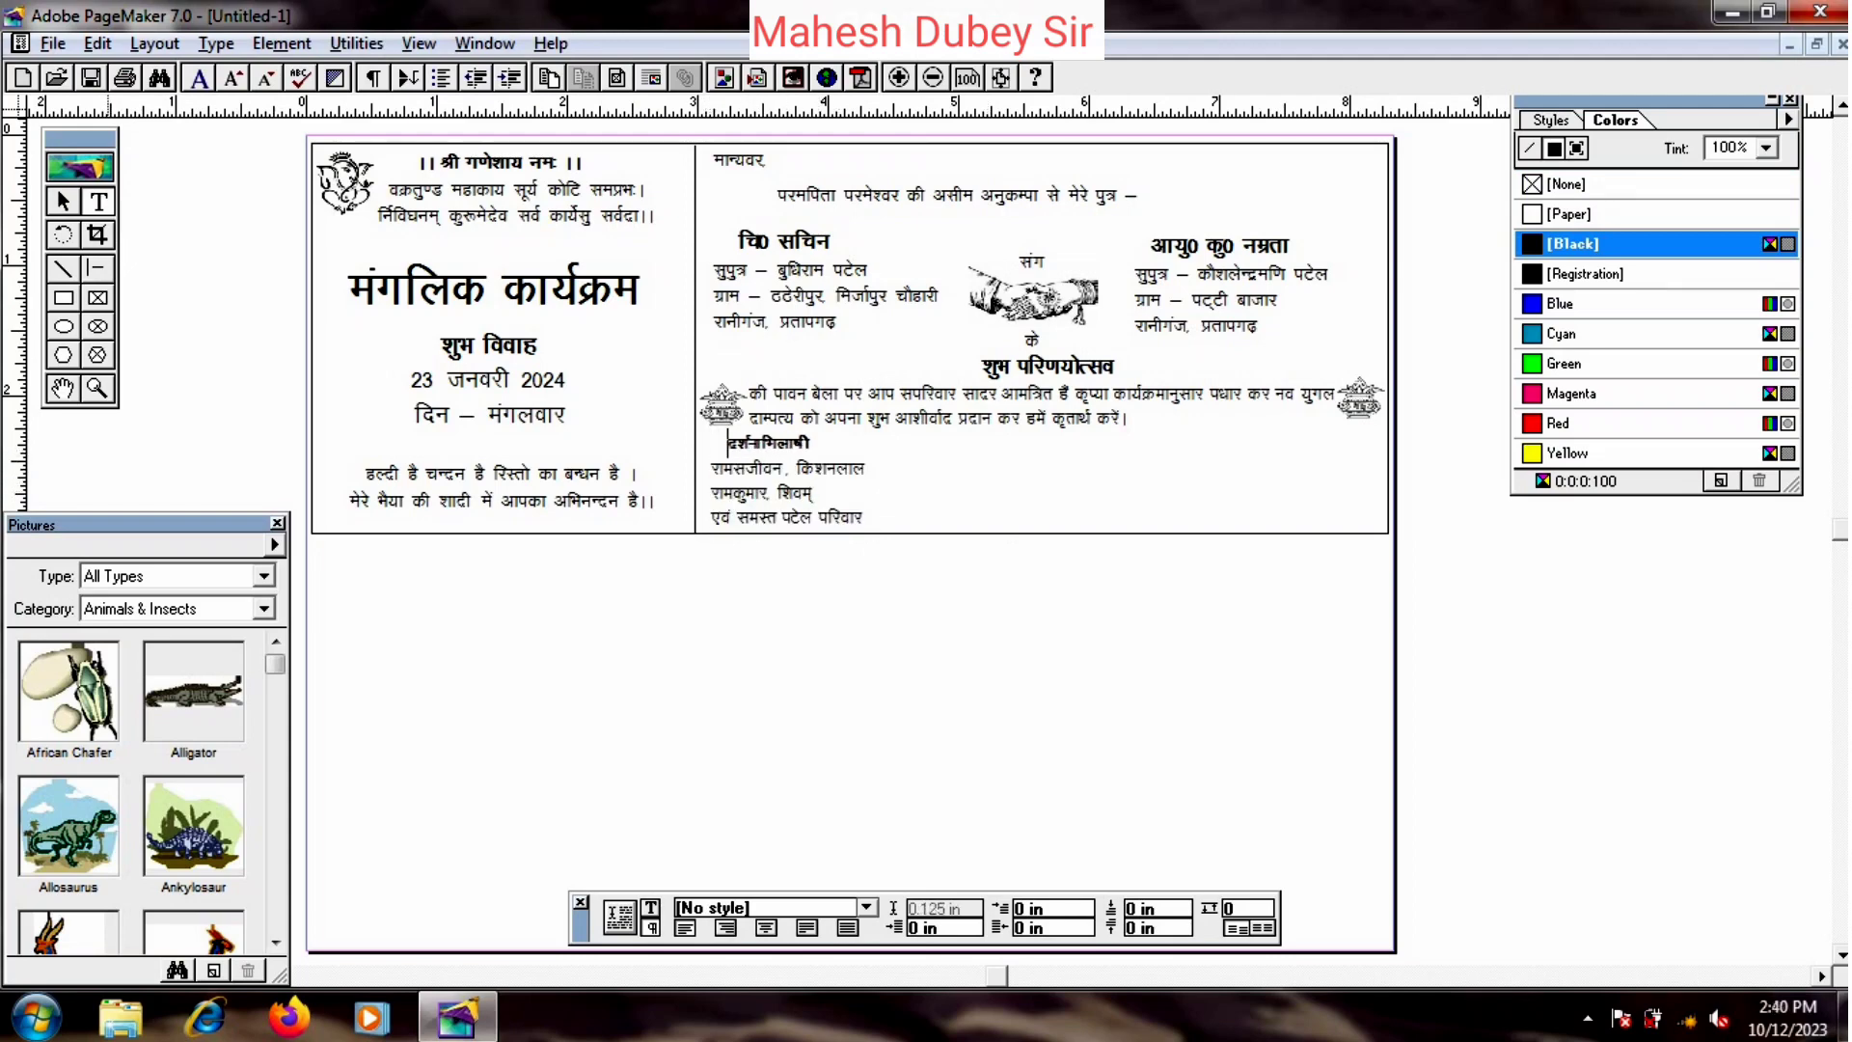
click(56, 189)
- Move the copied block right and retype it as स्वागताकांक्षी with two lines of welcomers' names
drag(801, 494, 1062, 487)
drag(1282, 533, 1201, 532)
key(F9)
drag(996, 445, 1116, 452)
text(स्वागताकांक्षी)
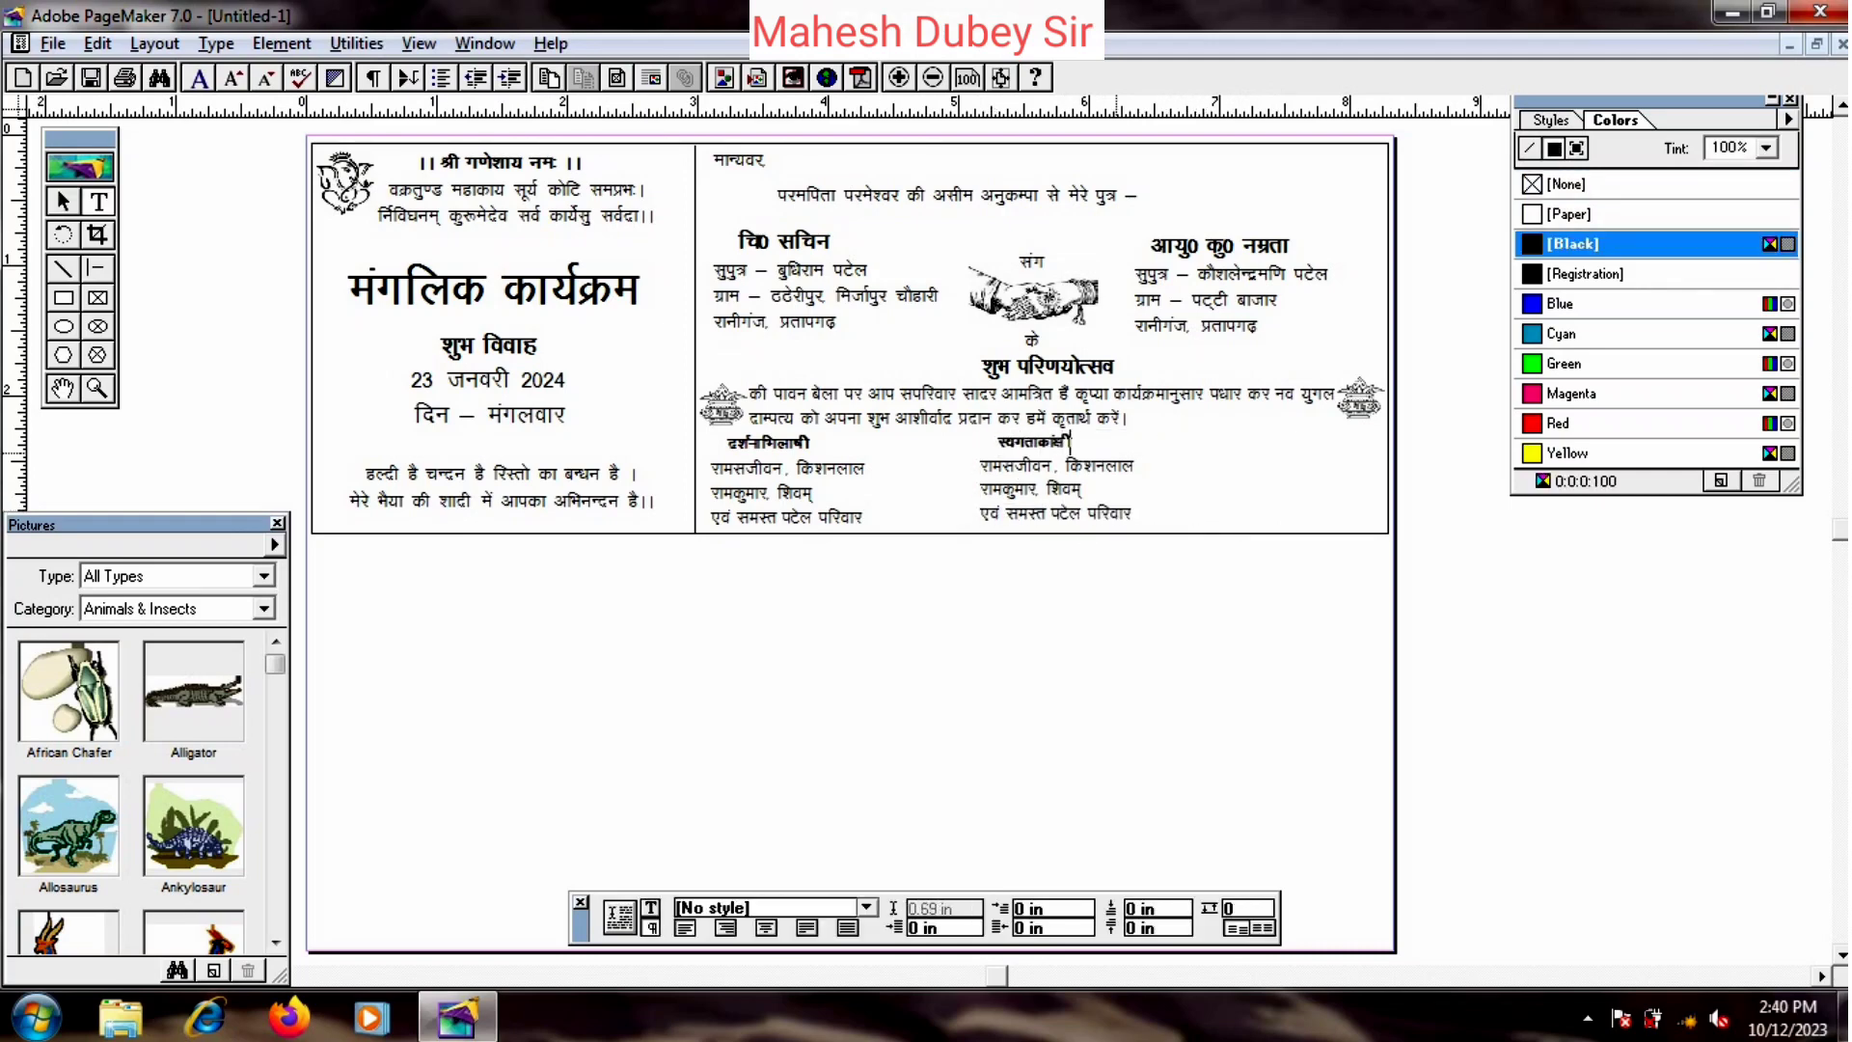
drag(980, 465, 1131, 516)
text(राम)
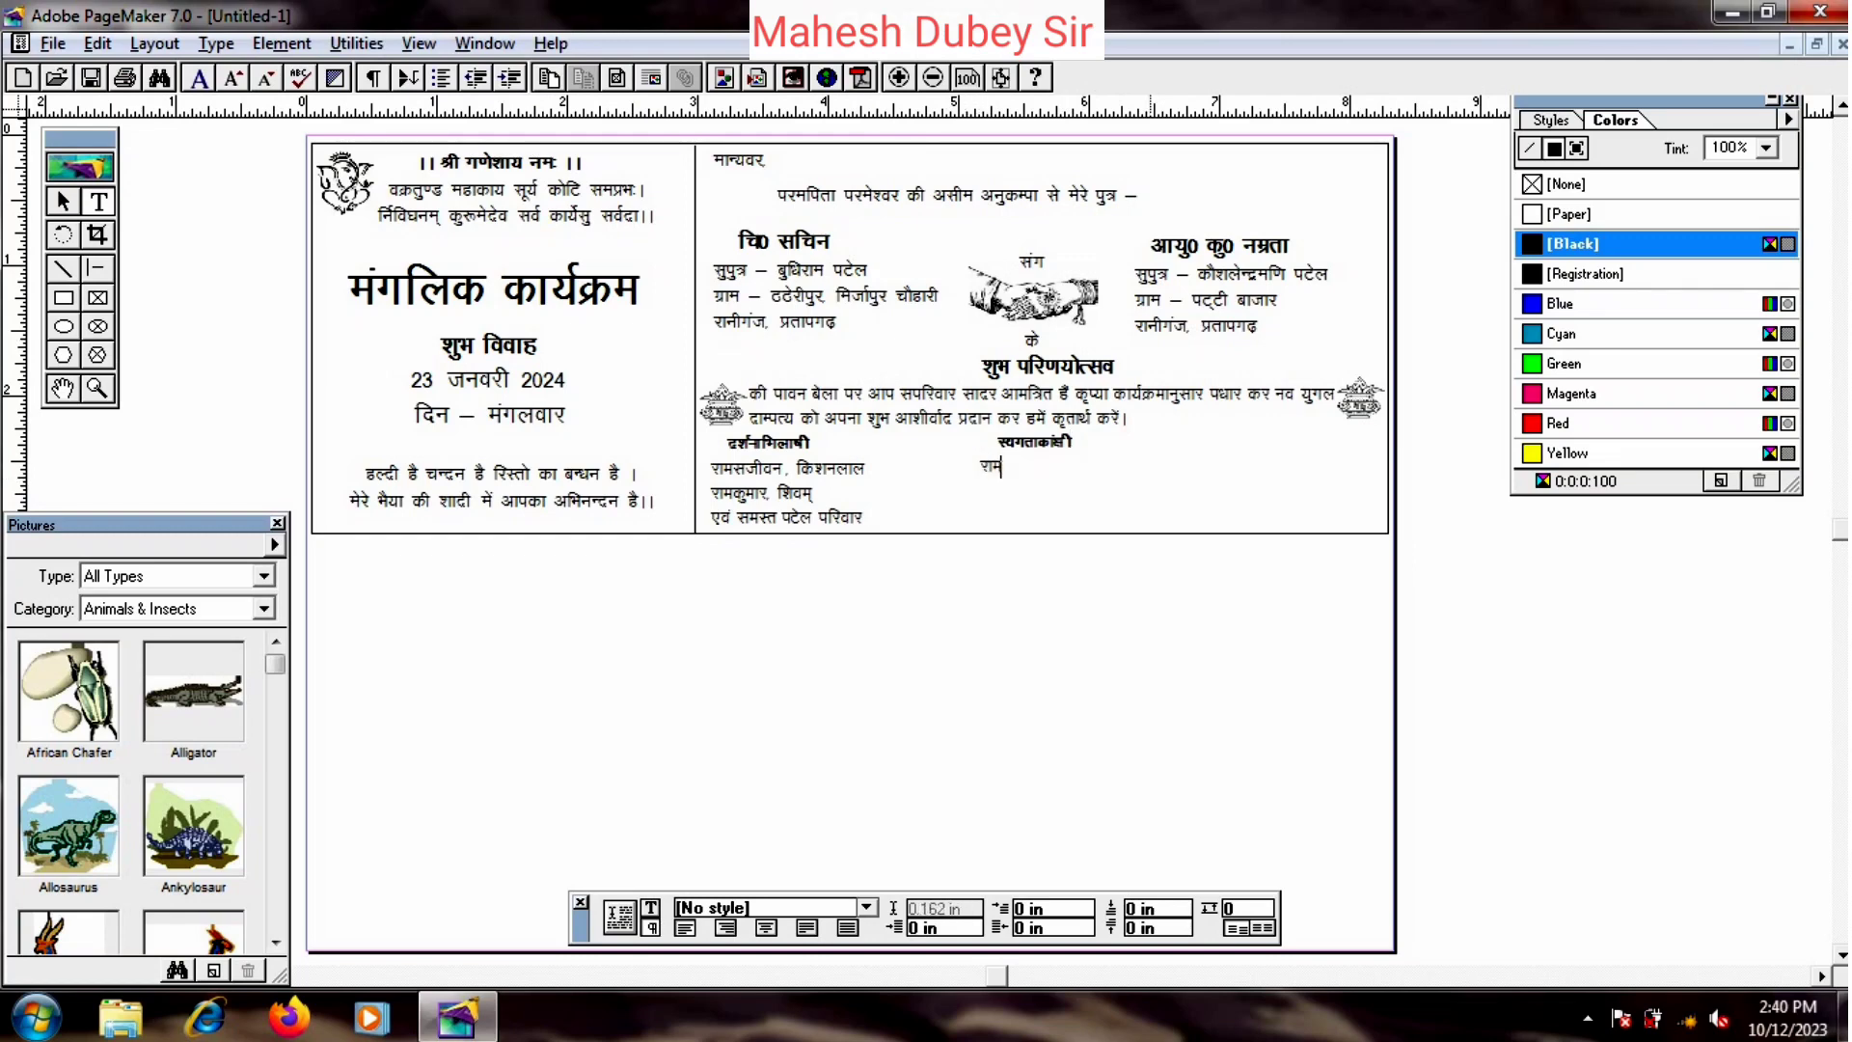
text(चन्द्र, रामप्रसाद)
key(Return)
text(रामराज)
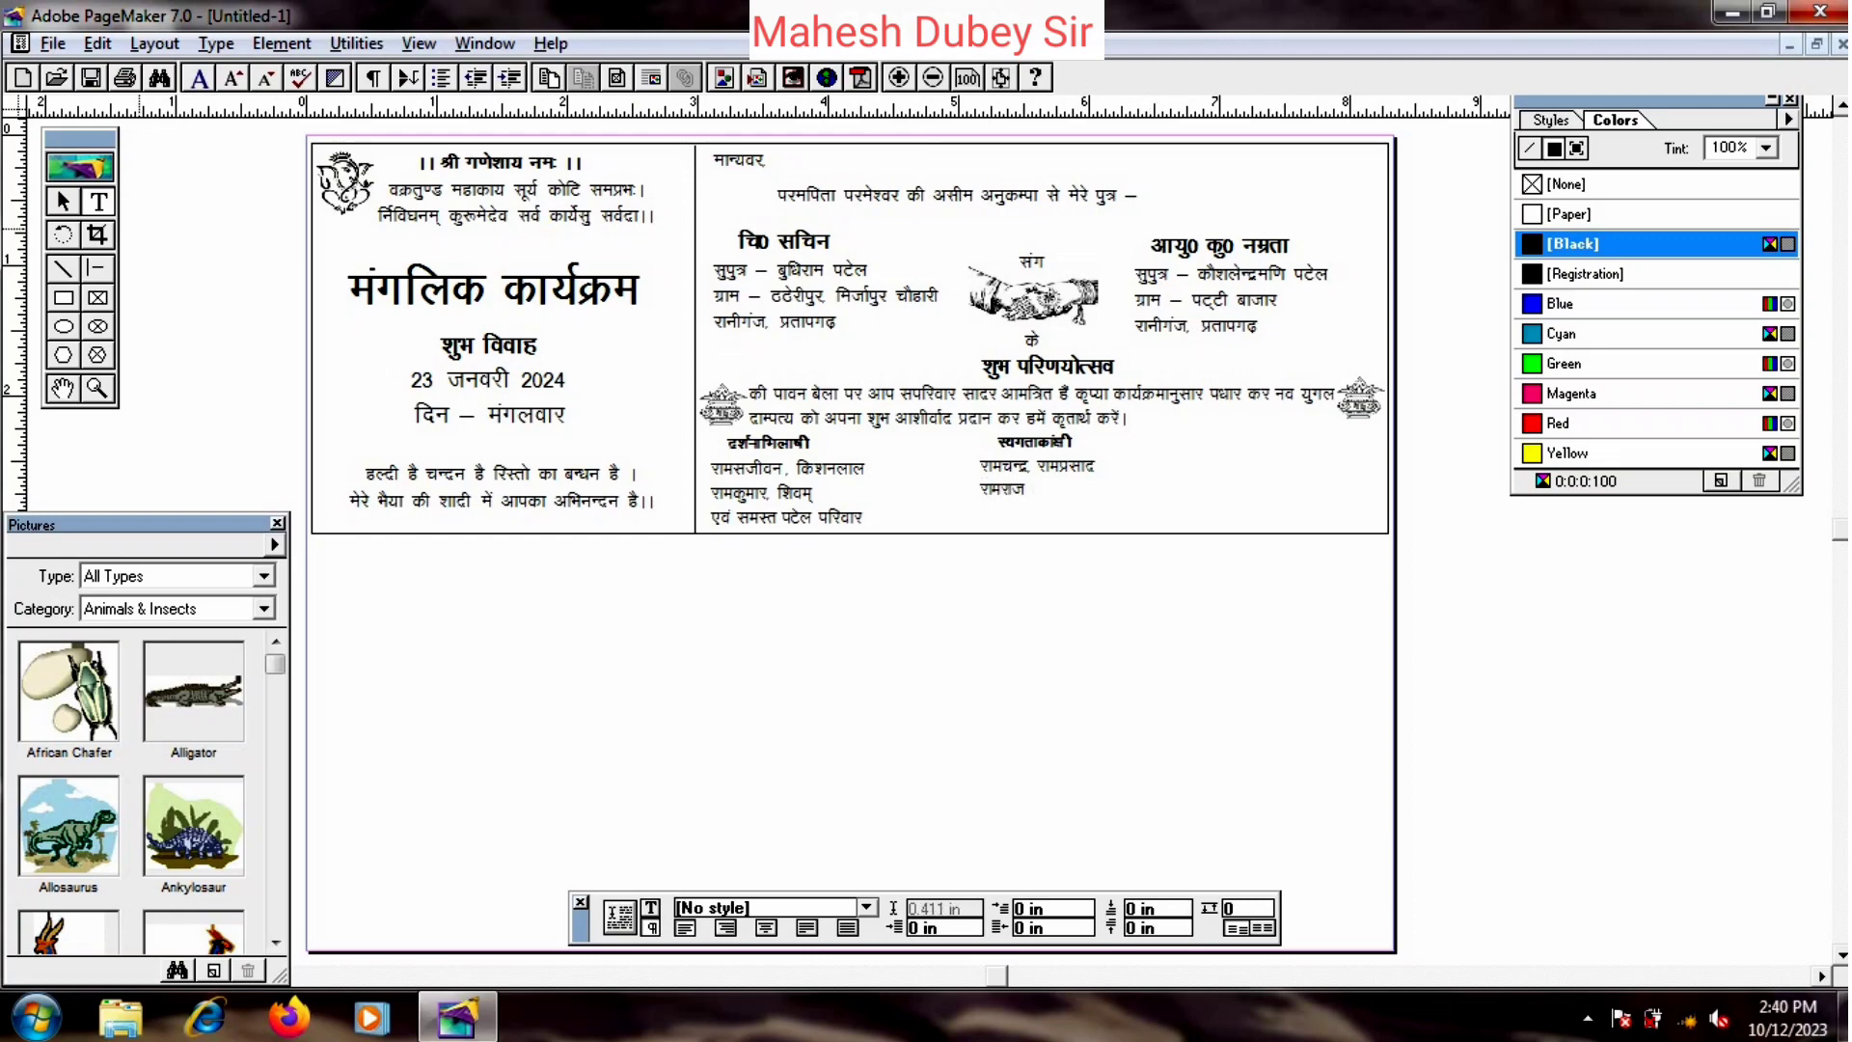
- Enlarge the स्वागताकांक्षी text two sizes and nudge its block slightly down and right
drag(982, 450, 1062, 490)
key(ctrl+shift+period)
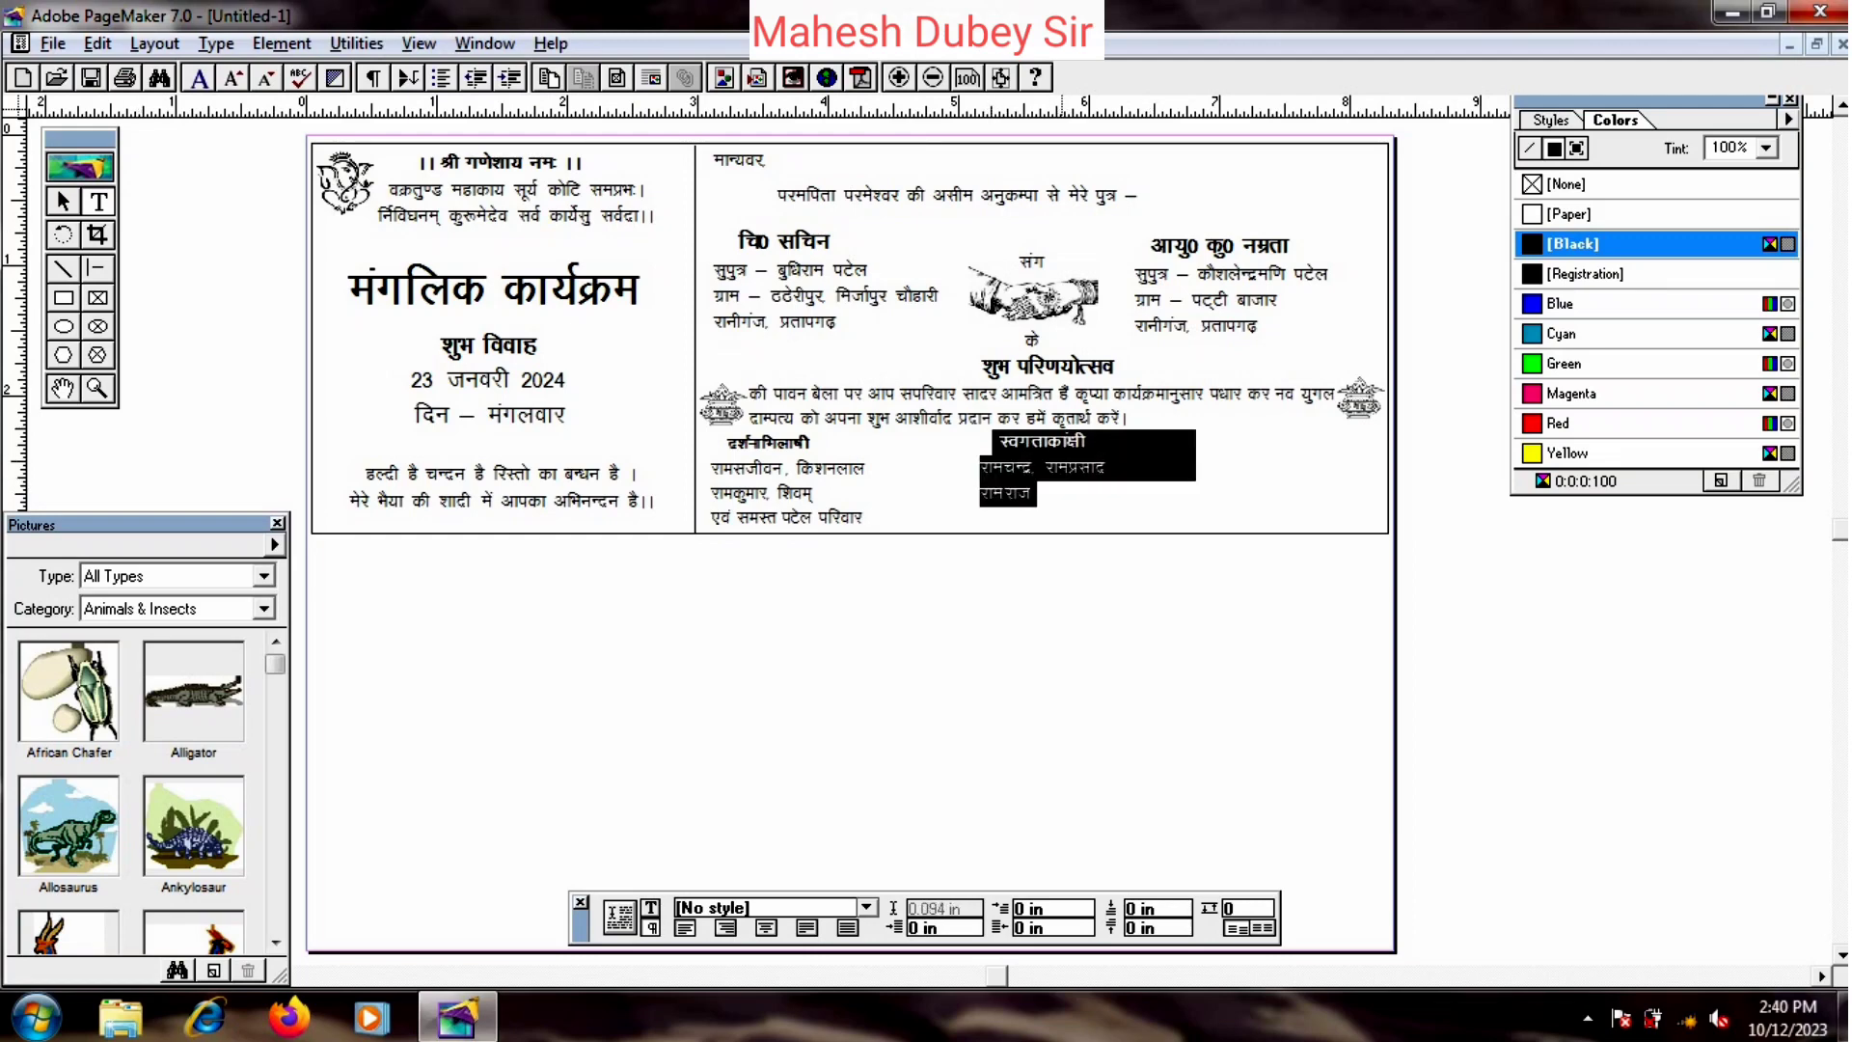
key(ctrl+shift+period)
click(1062, 492)
click(64, 201)
click(1044, 466)
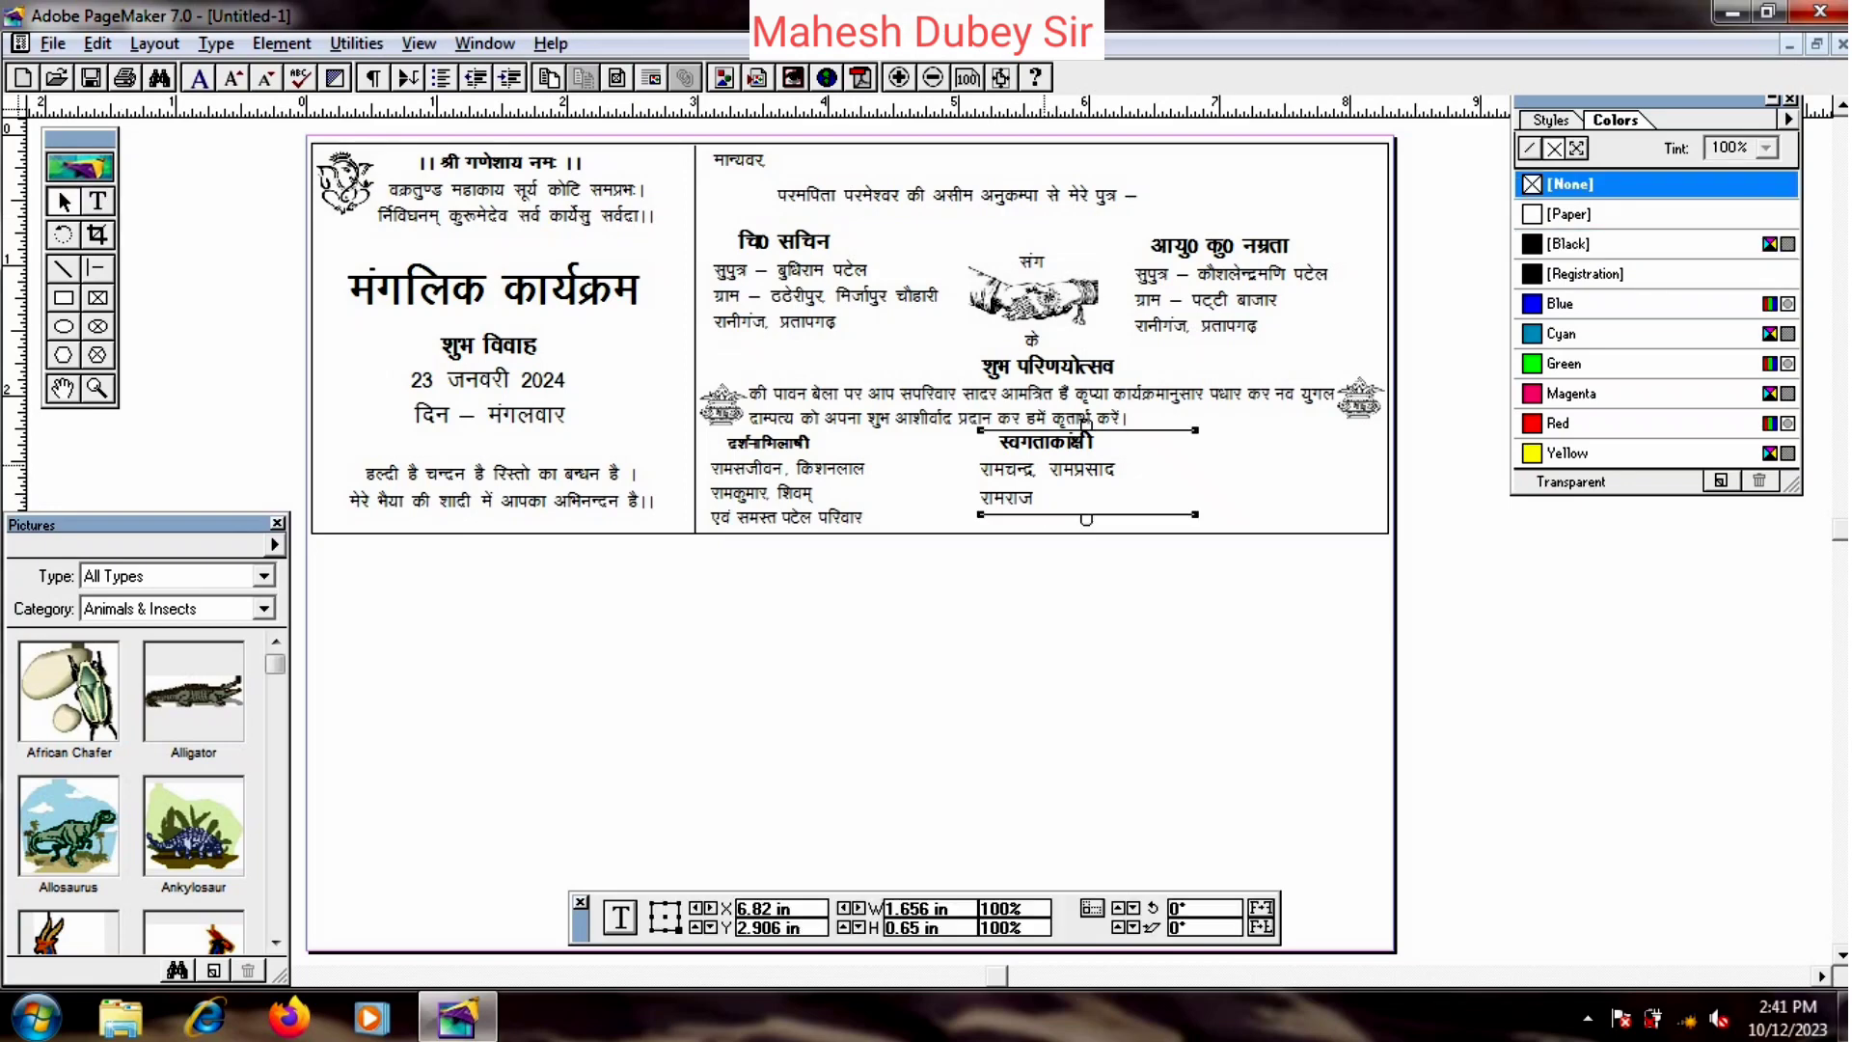
key(Down)
key(Down)
key(Down)
key(Down)
key(Down)
key(Down)
drag(1045, 466, 1052, 472)
- Try a further copy of the block at the right, then delete that extra duplicate
drag(1245, 475, 1268, 472)
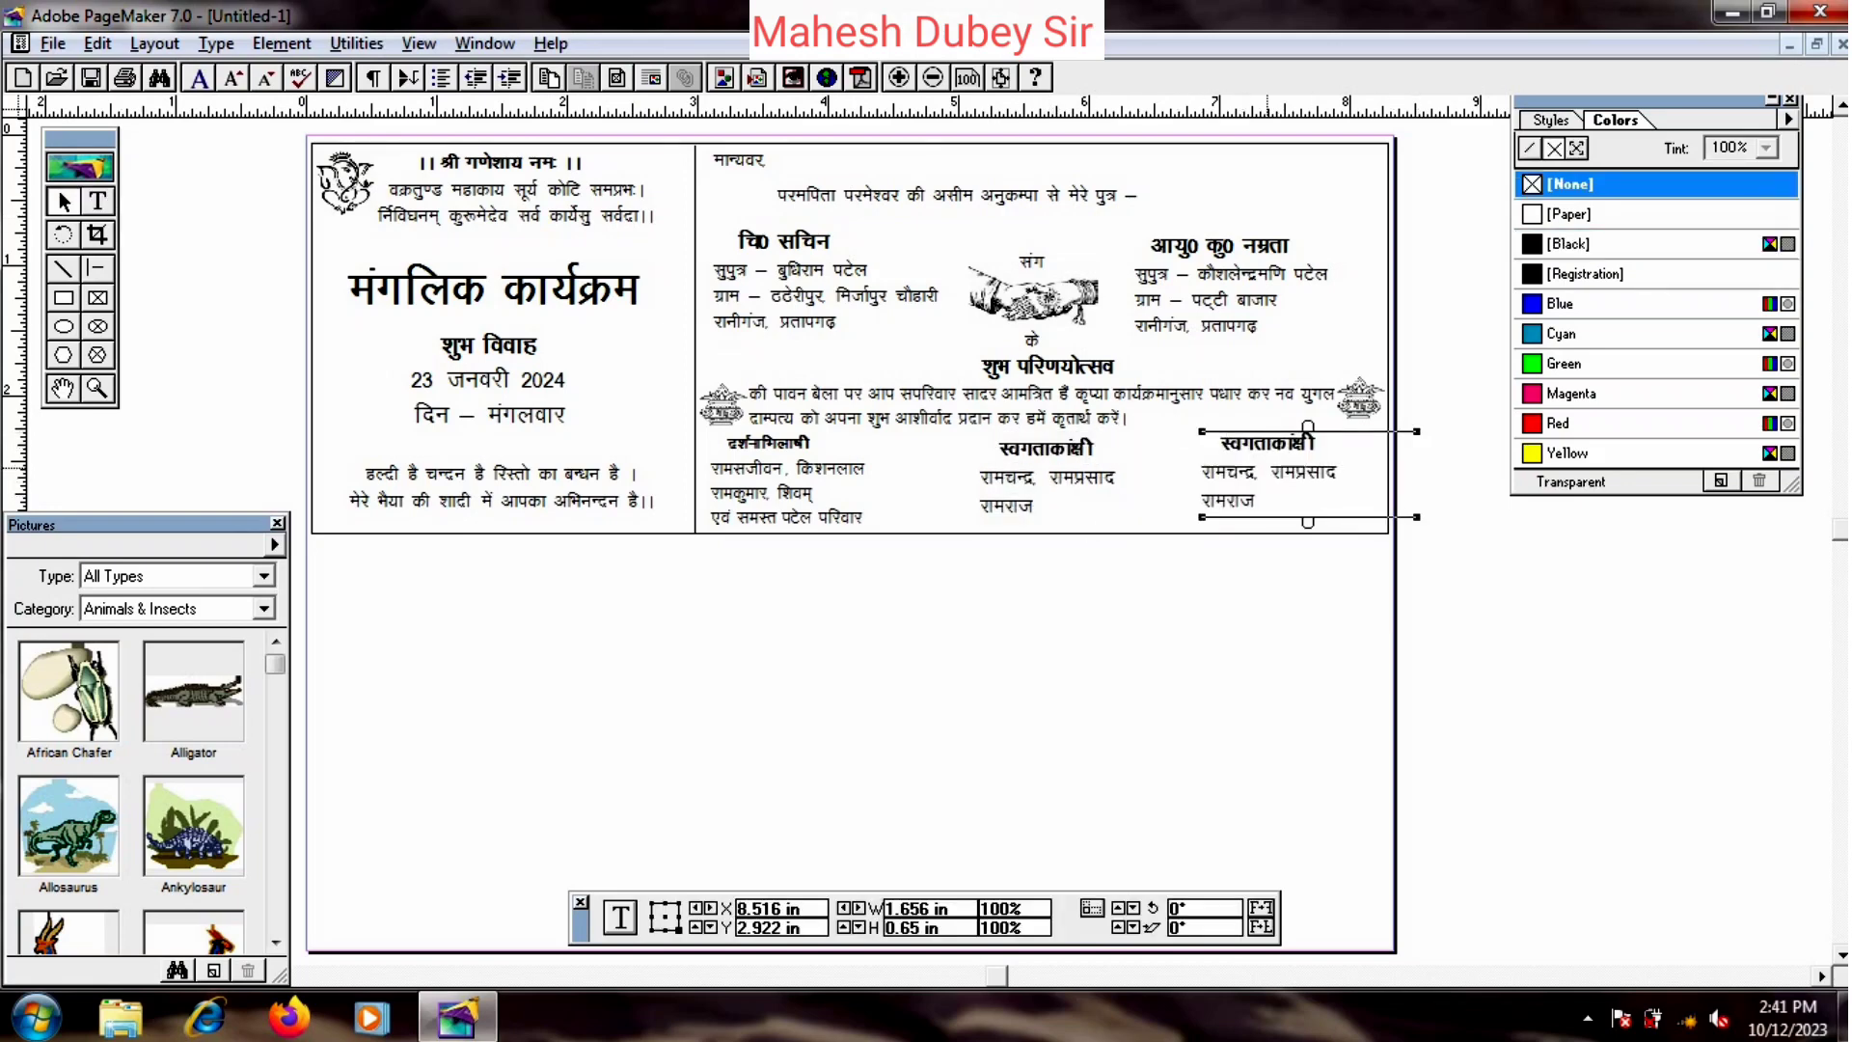
key(Right)
key(Right)
key(Right)
key(Right)
key(Right)
key(Right)
key(Right)
key(Right)
key(Right)
key(Right)
key(Right)
key(Right)
key(Right)
key(Right)
key(Right)
key(Right)
key(Right)
key(Right)
key(Right)
key(Right)
key(Right)
key(Down)
key(Down)
key(Down)
key(Down)
key(Down)
key(Down)
key(Down)
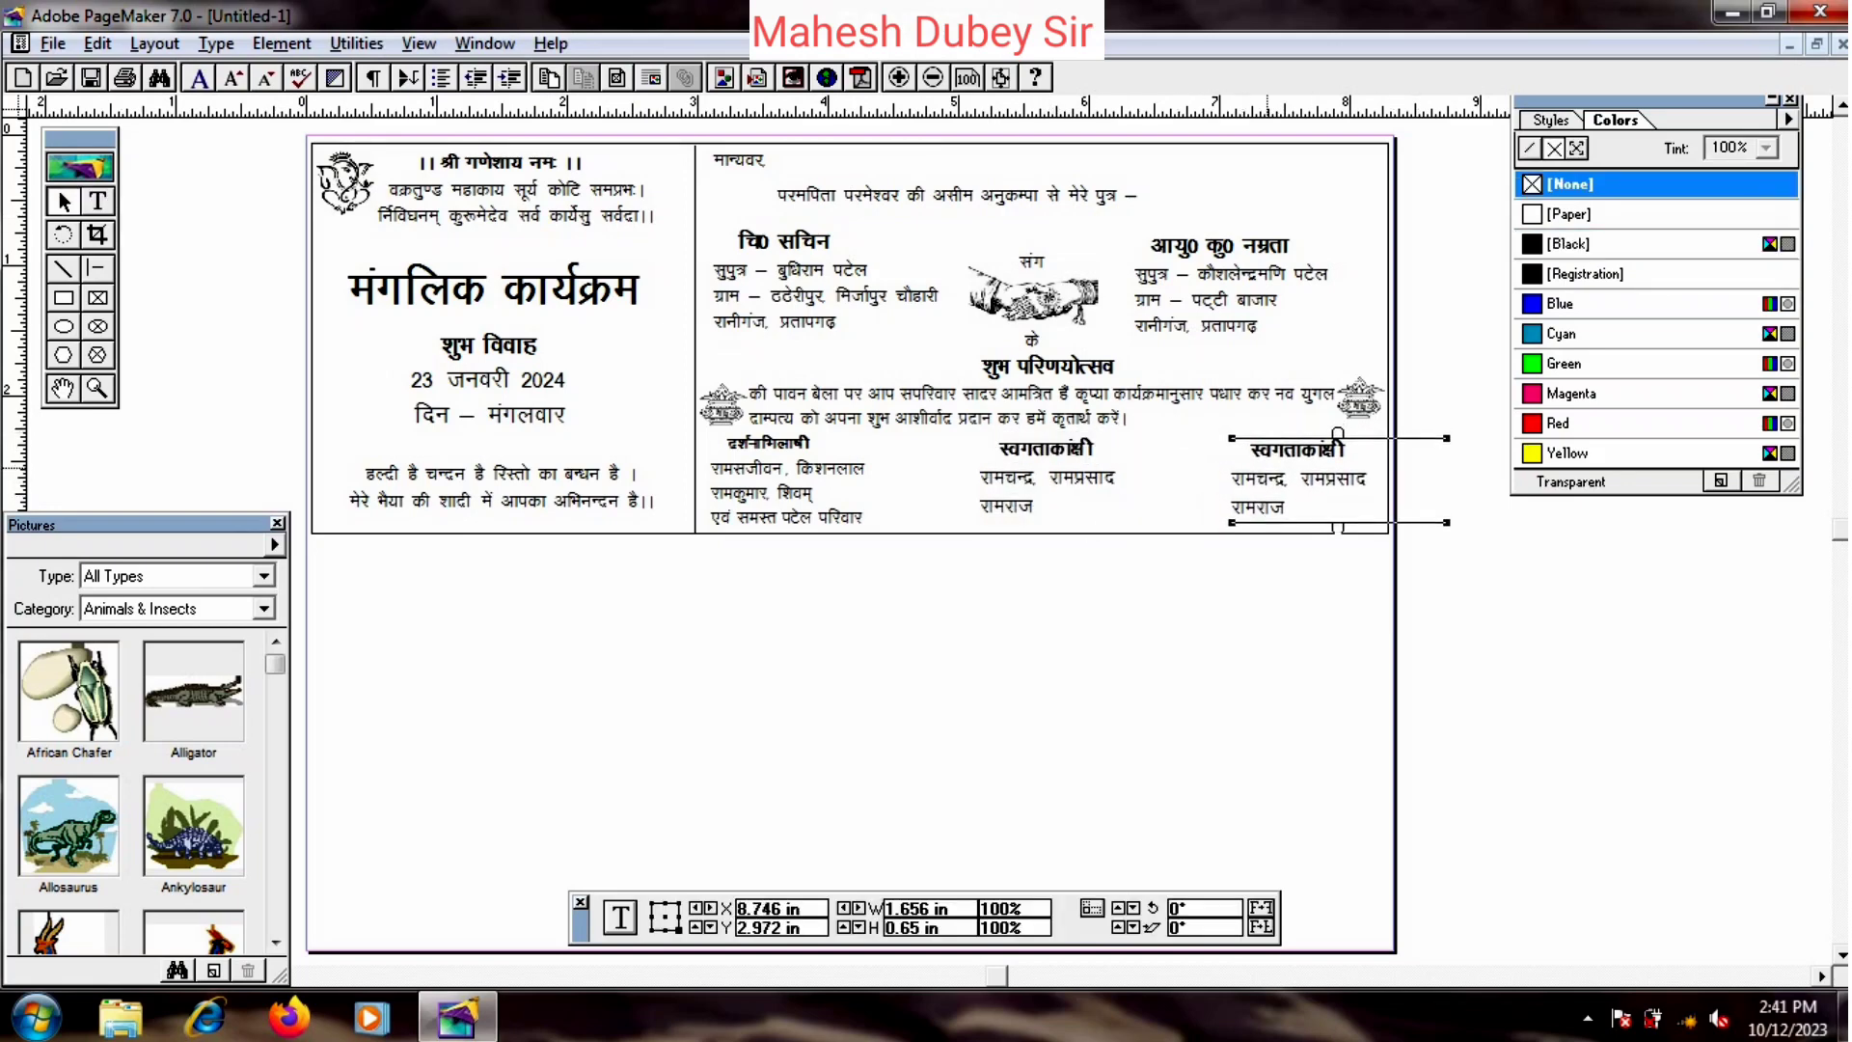
key(Up)
key(Up)
key(Up)
key(Up)
key(shift+alt+F1)
drag(1250, 450, 1343, 447)
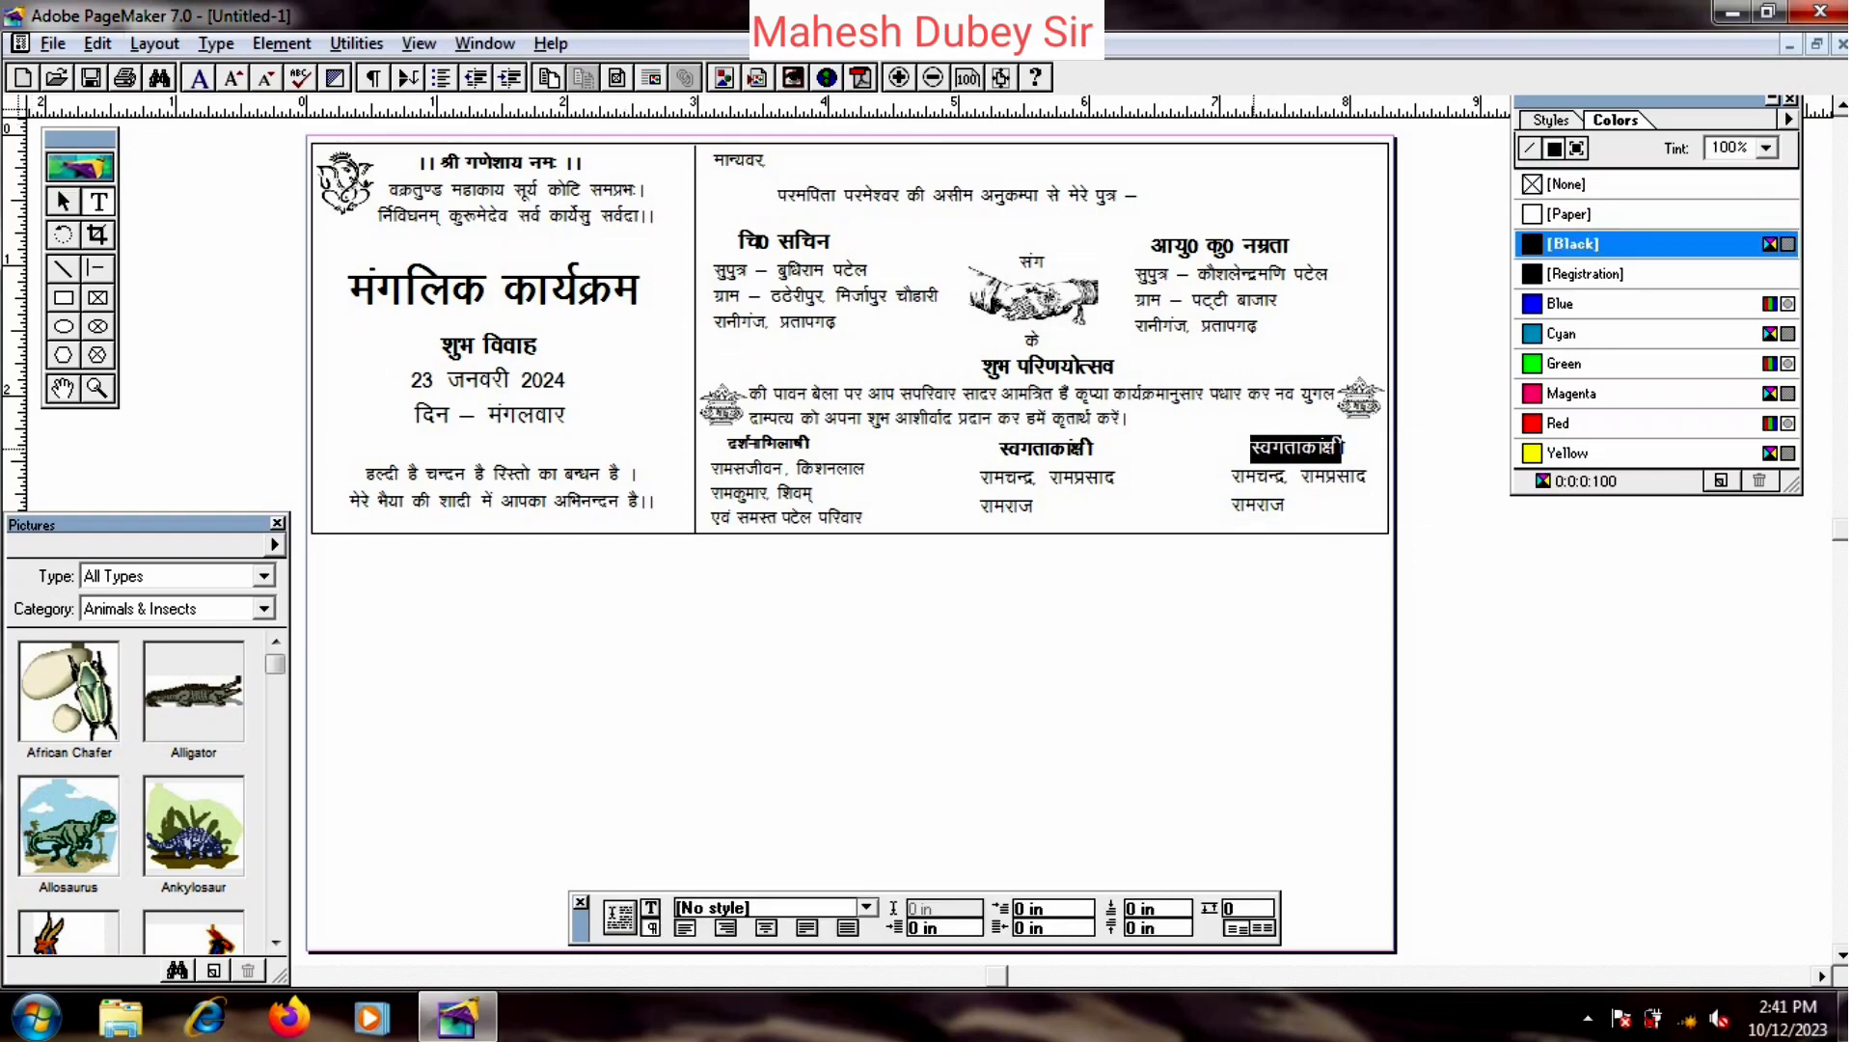
key(Delete)
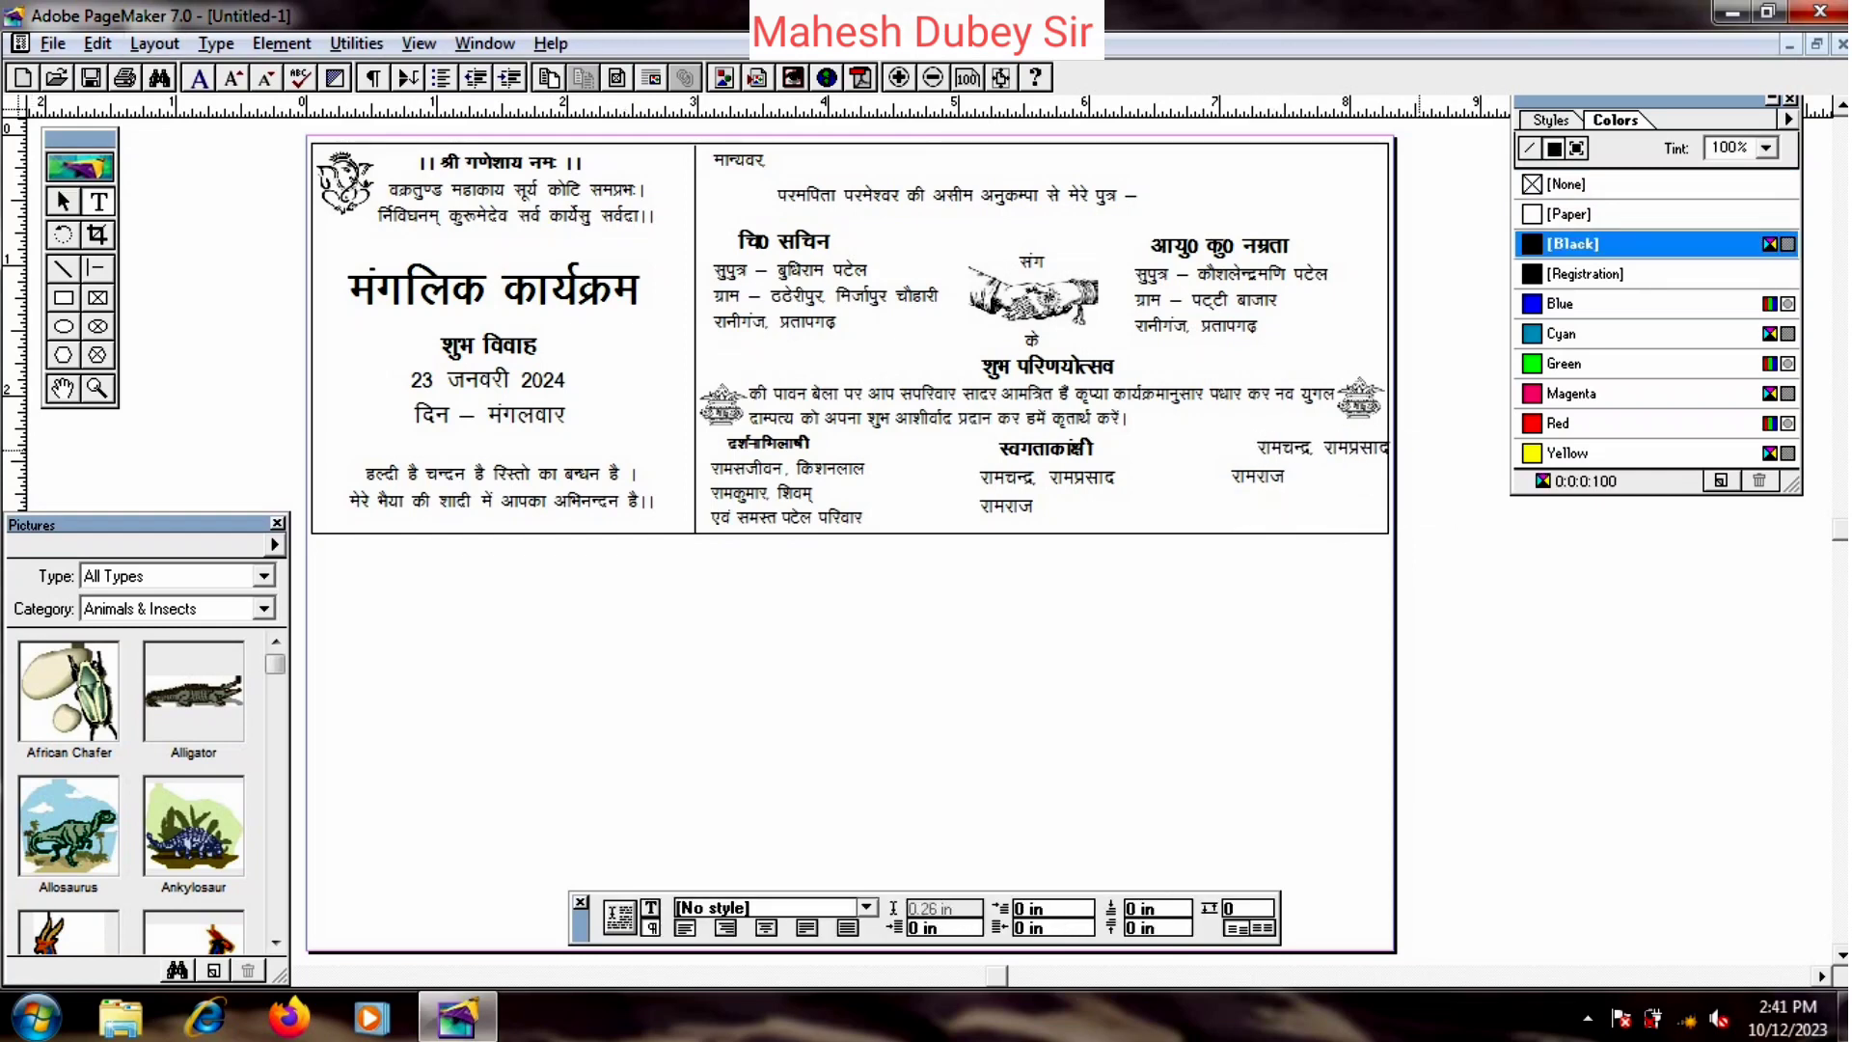
key(Return)
key(F9)
click(1299, 488)
key(Delete)
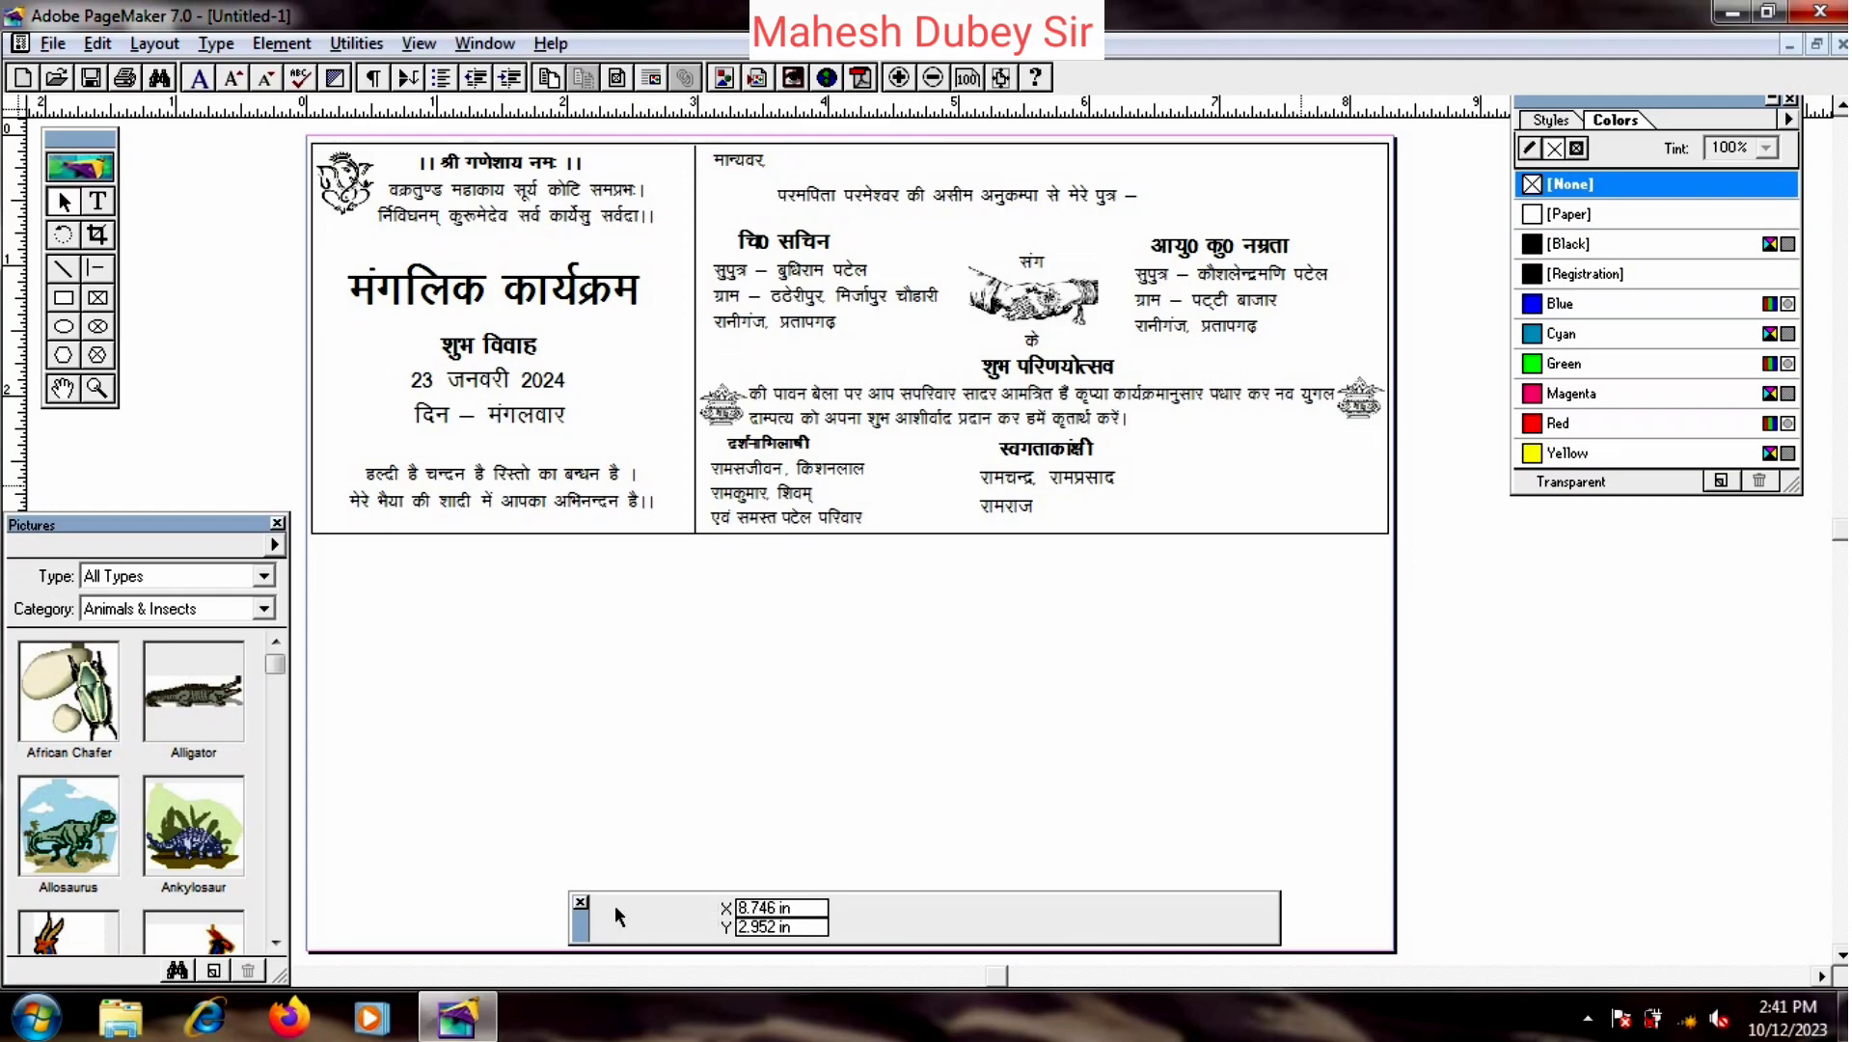
key(shift+alt+F1)
key(F9)
- Copy the स्वागताकांक्षी block to the right and retitle it विनीत
drag(1062, 483, 1212, 457)
click(98, 200)
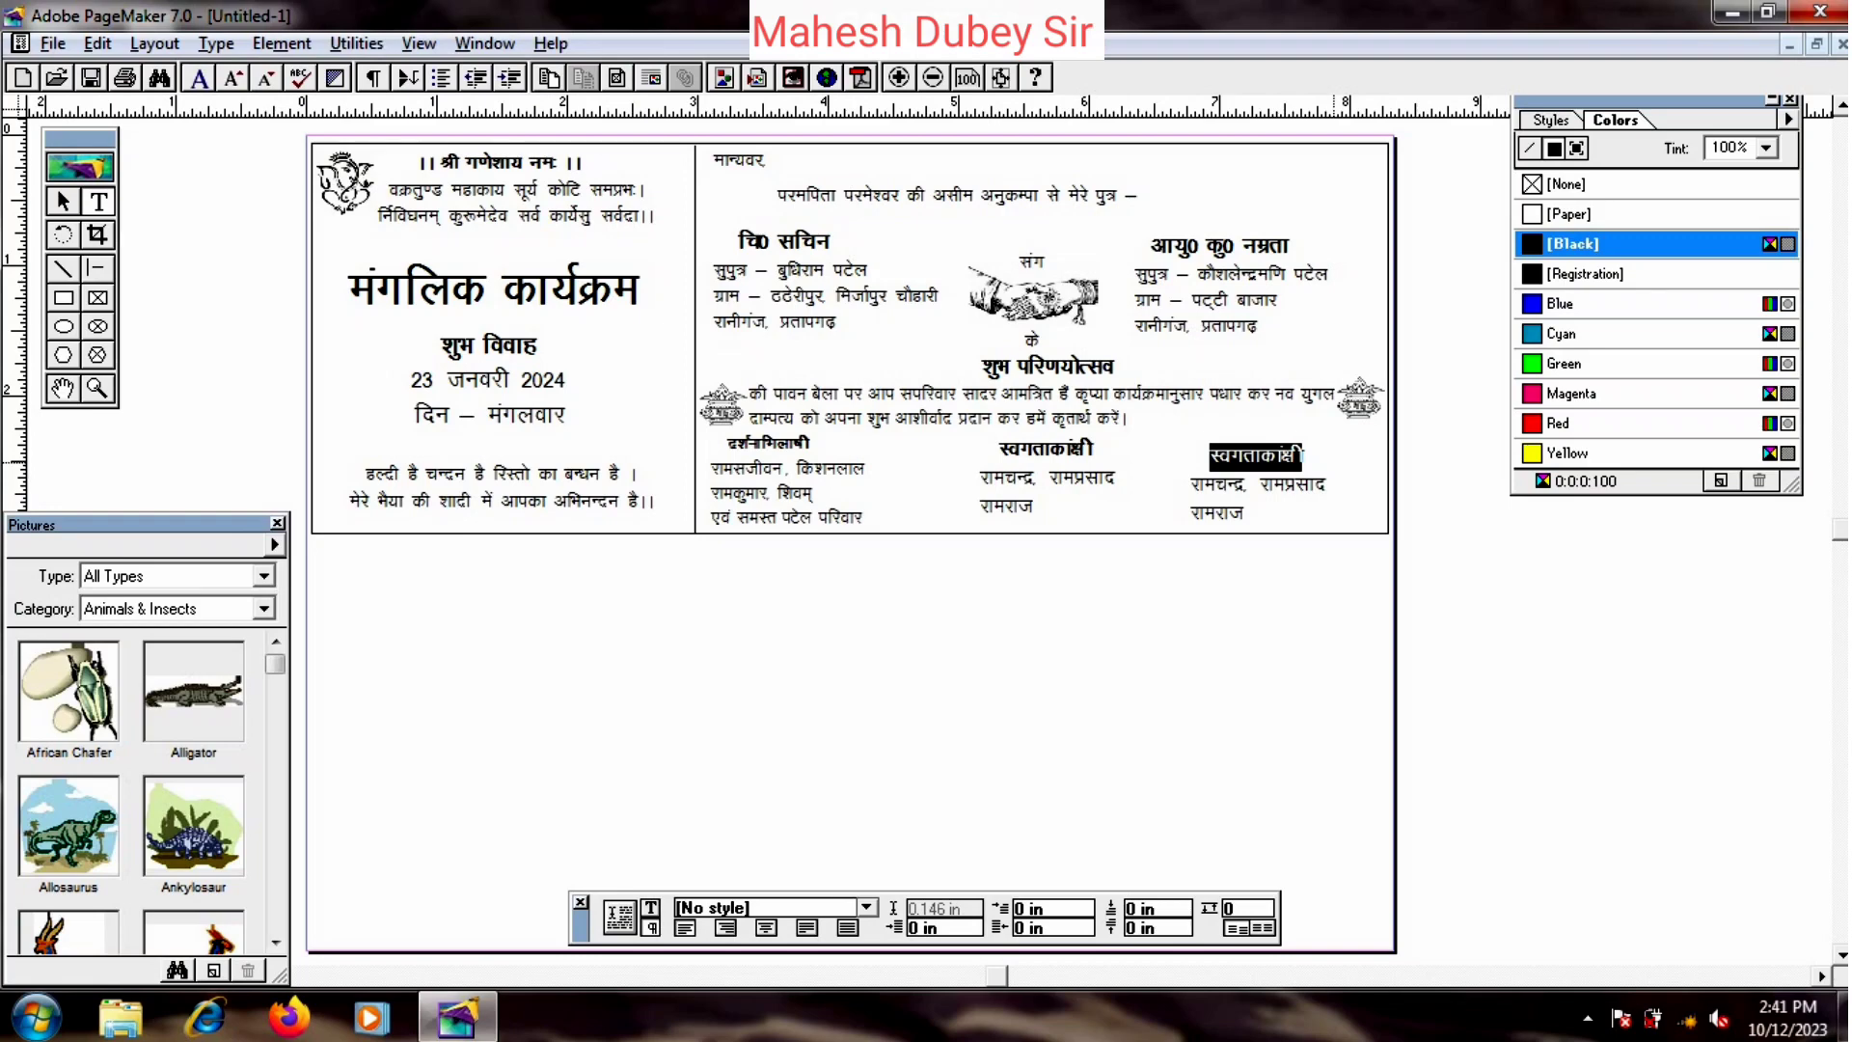
text(fouhr)
key(F9)
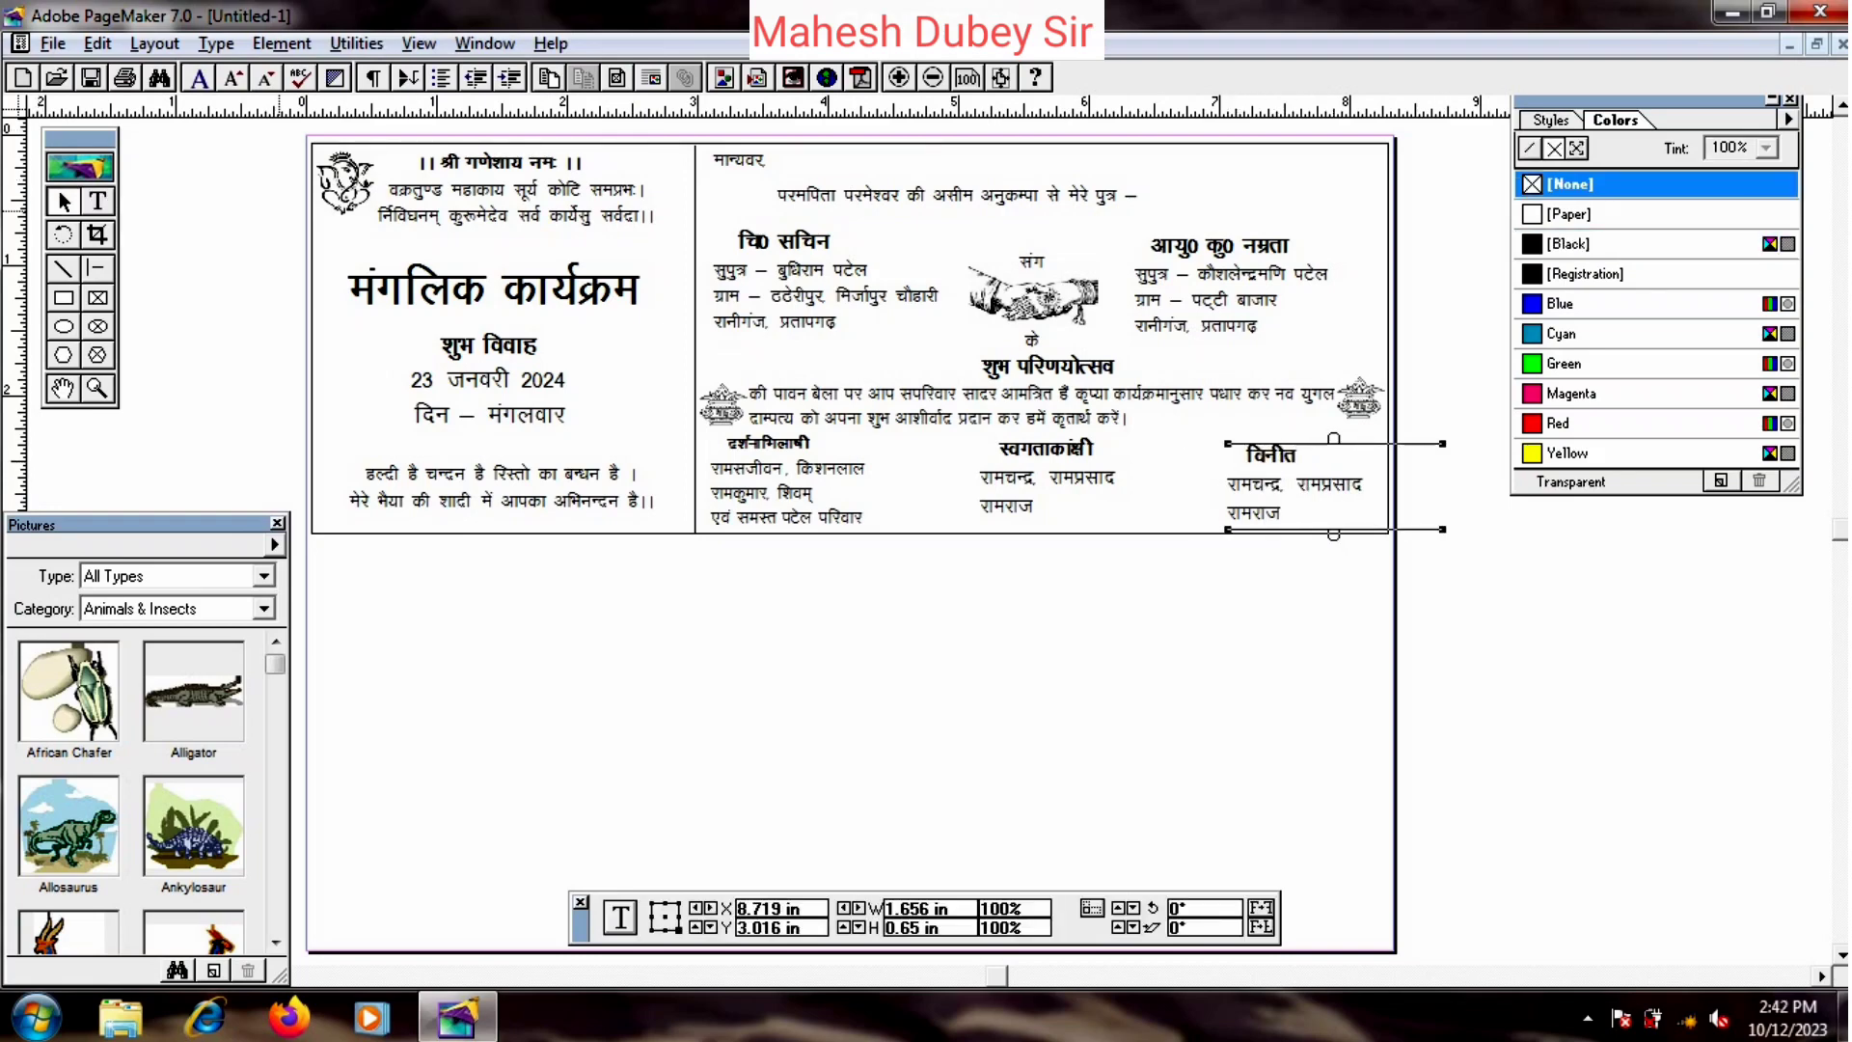
- Enter the sender's name, village and mobile number under विनीत, then move the block up
click(97, 200)
drag(1228, 485, 1325, 521)
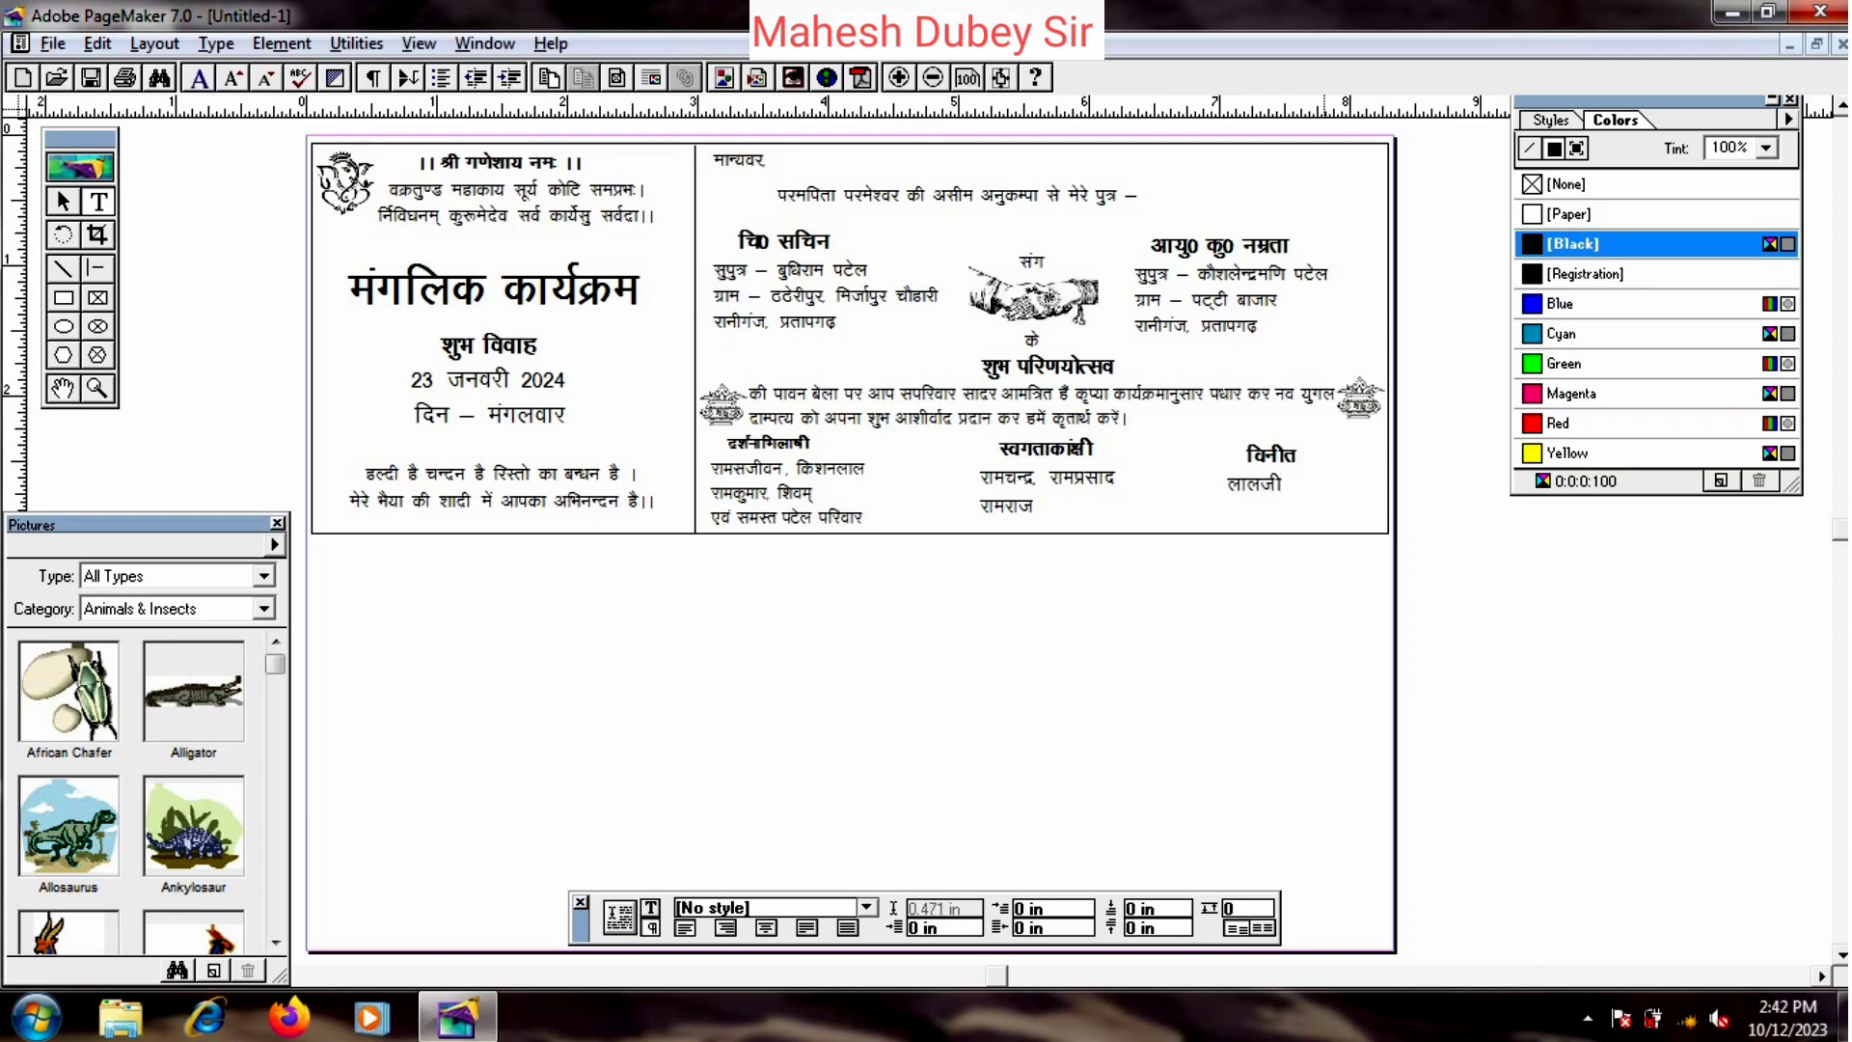
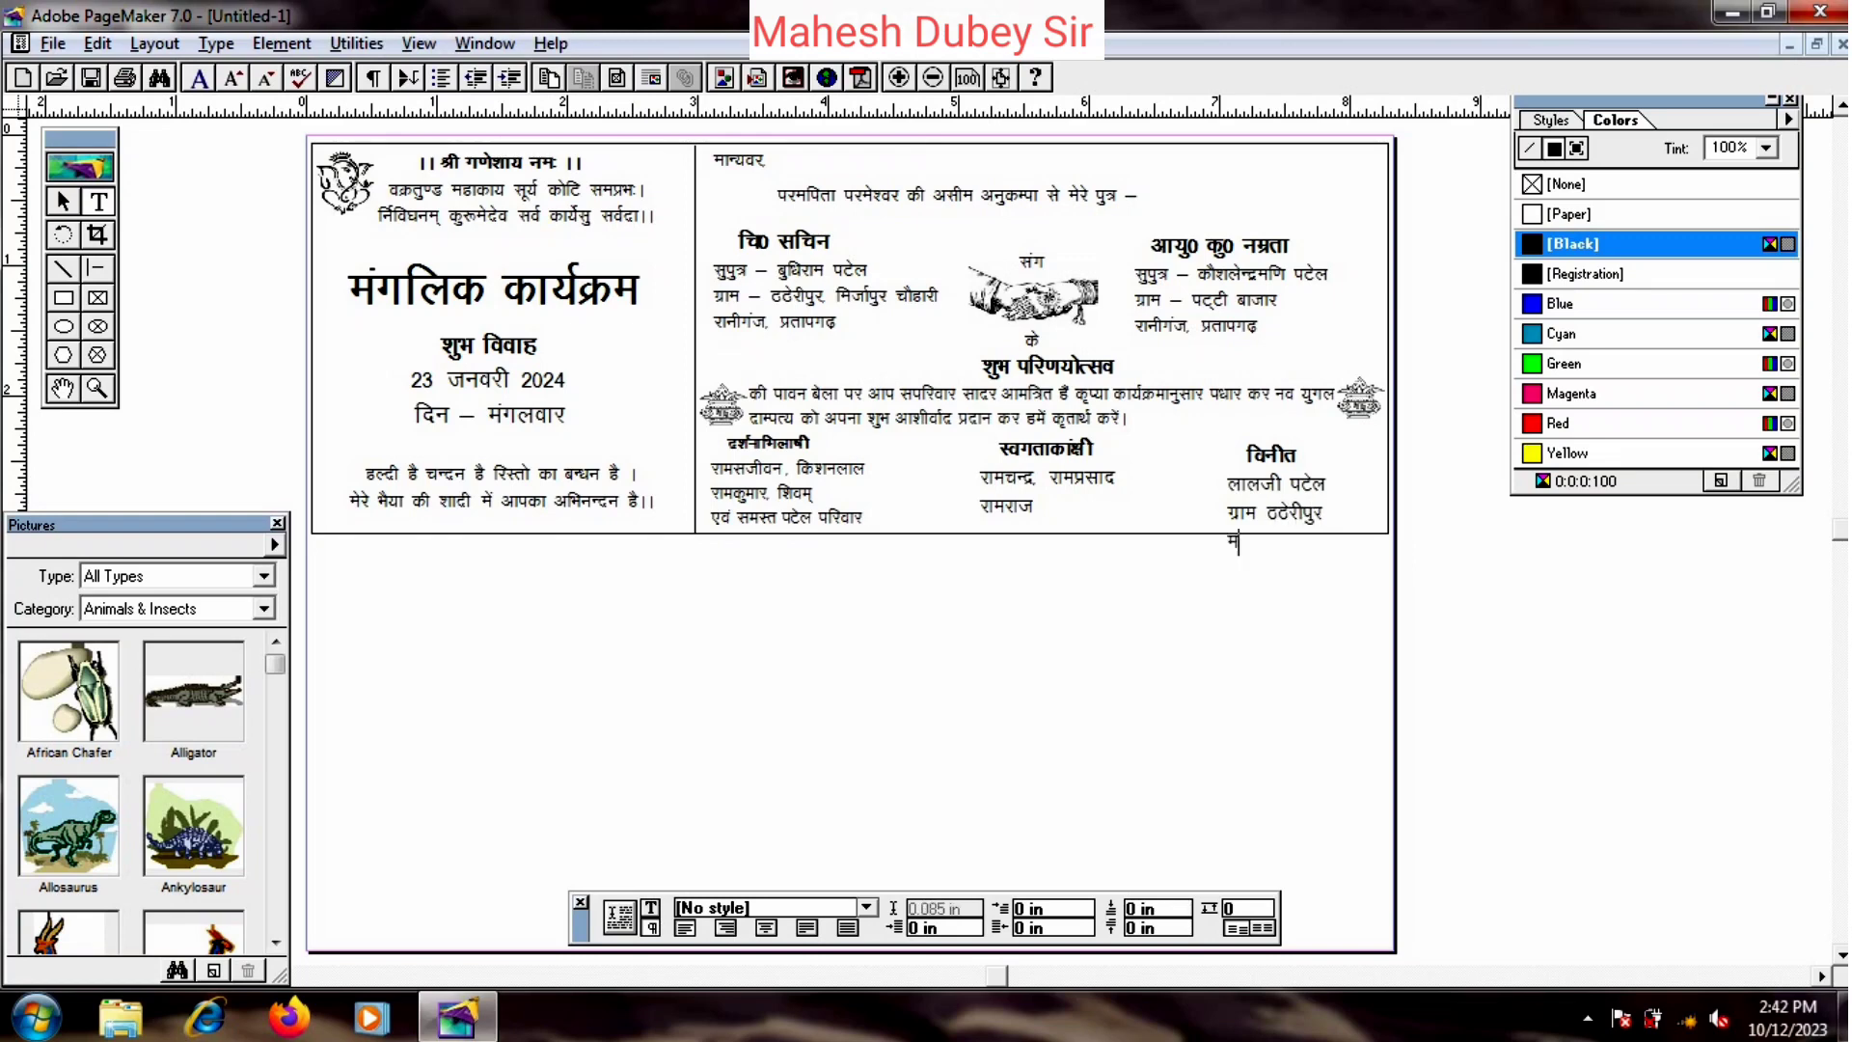
key(BackSpace)
click(63, 200)
drag(1283, 502, 1287, 480)
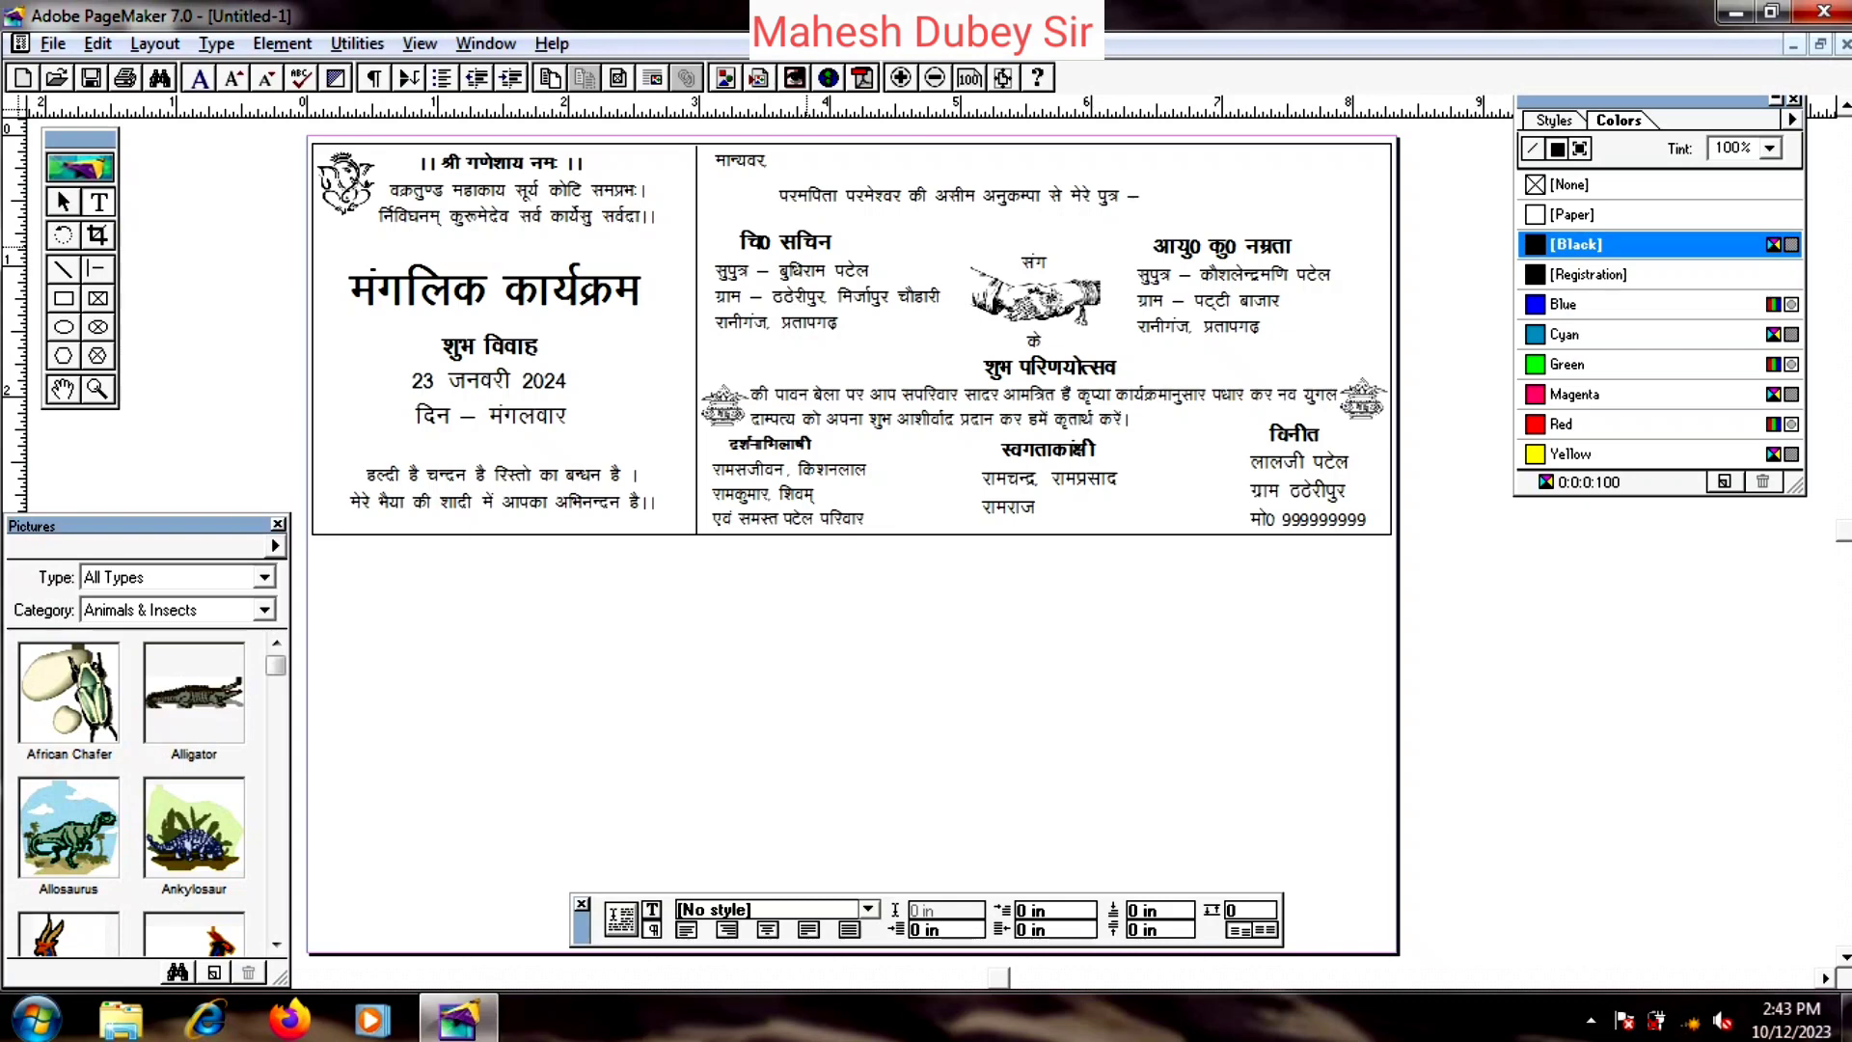
drag(739, 242, 842, 242)
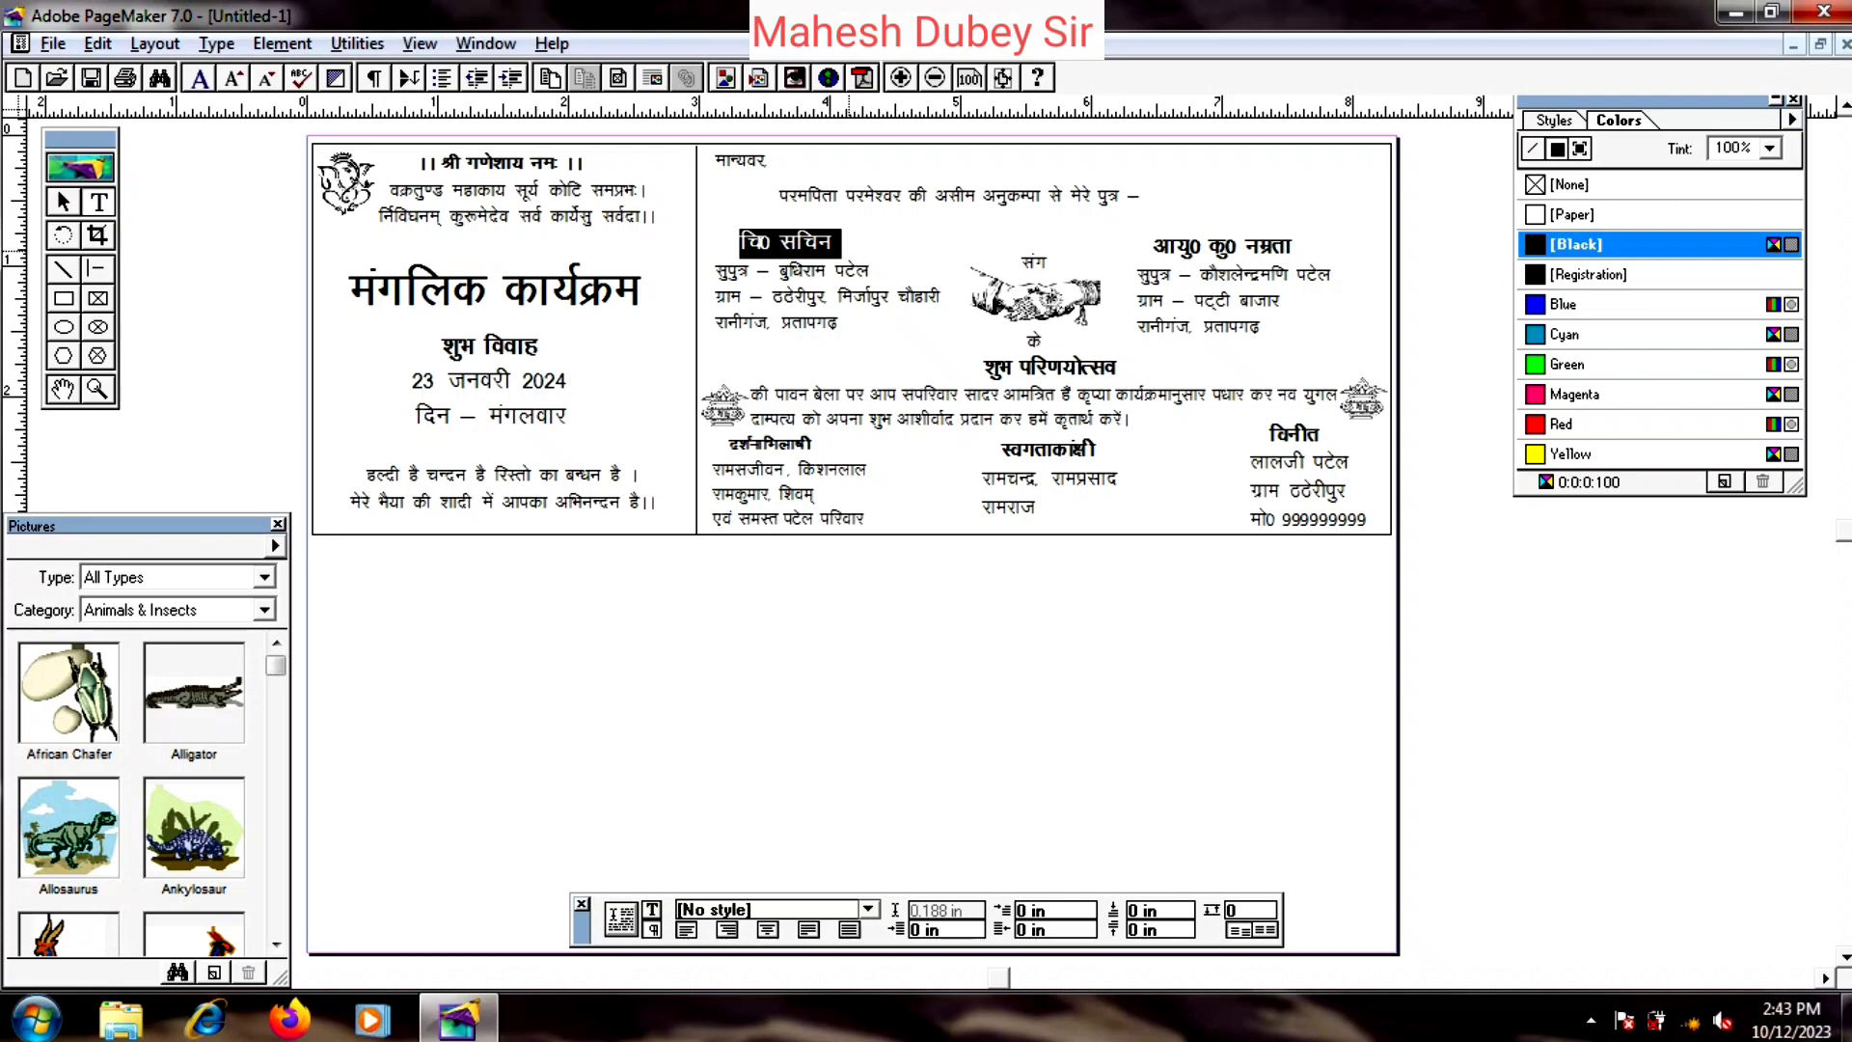
- Replace the groom's name after चि0 with the new two-word name
key(BackSpace)
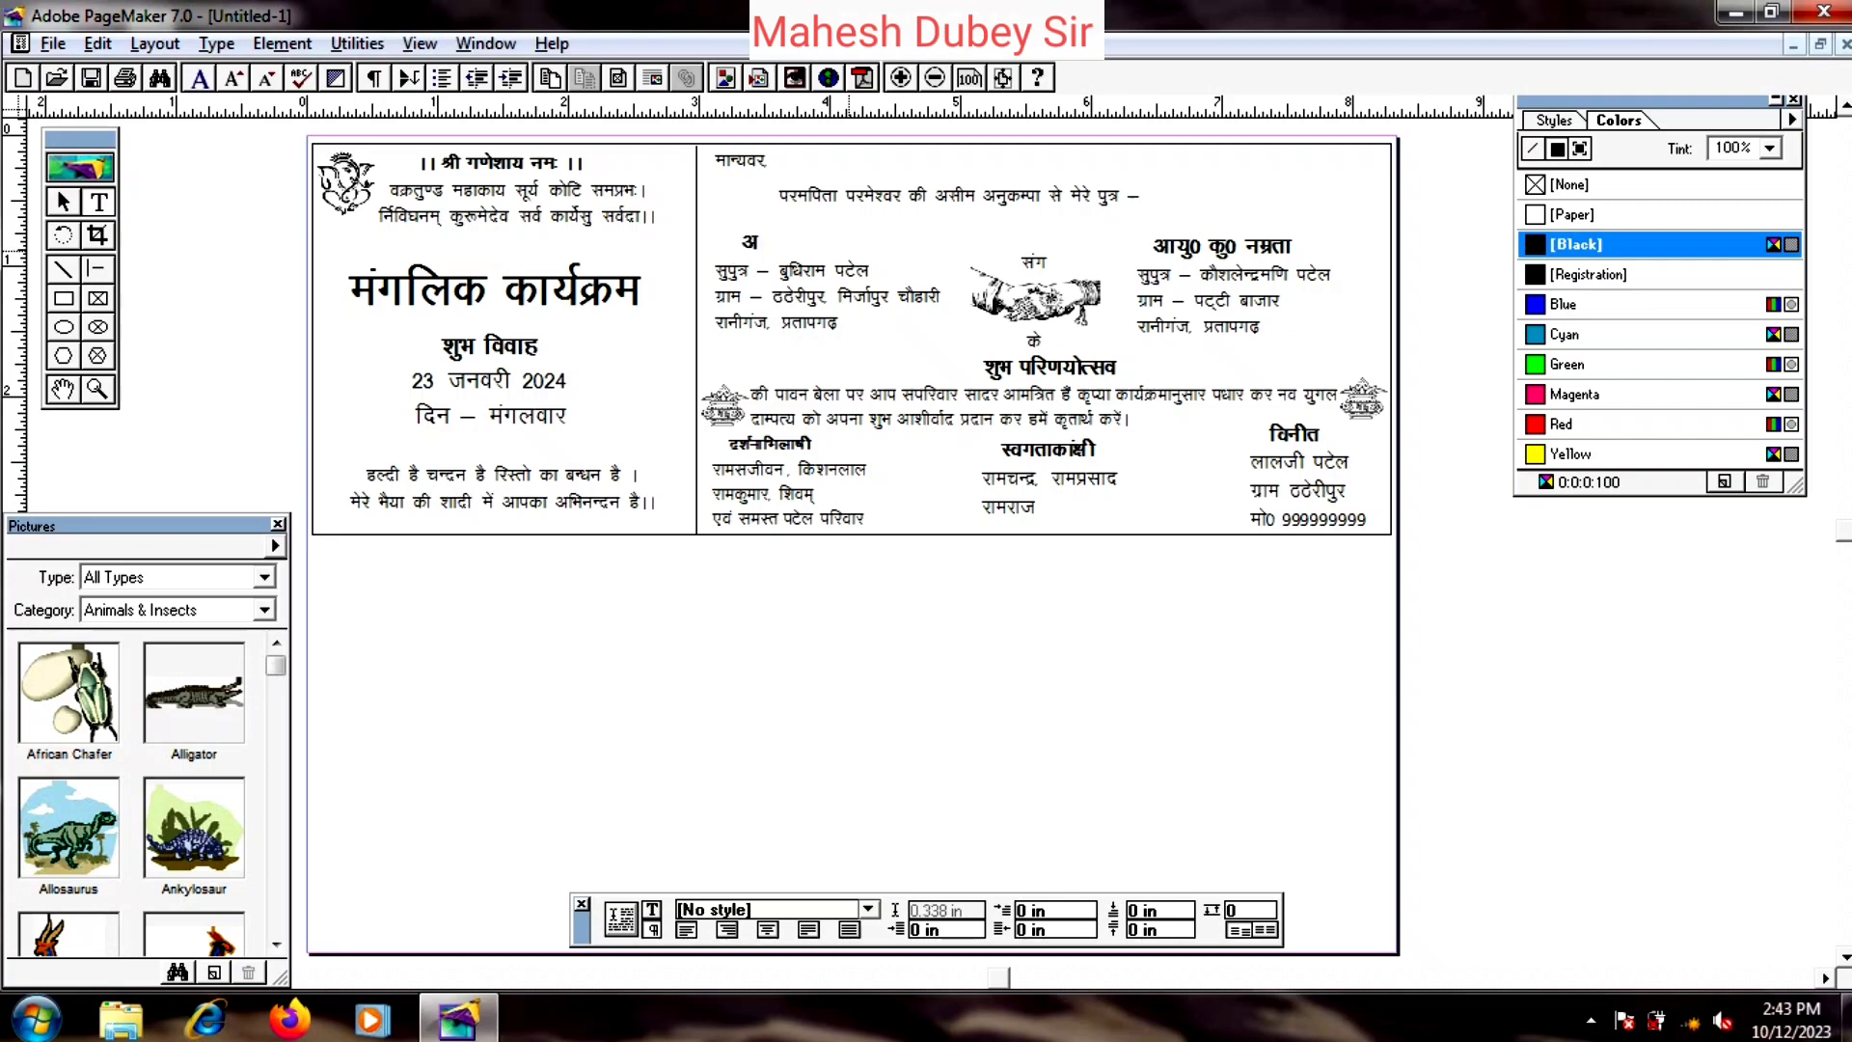
key(ctrl+z)
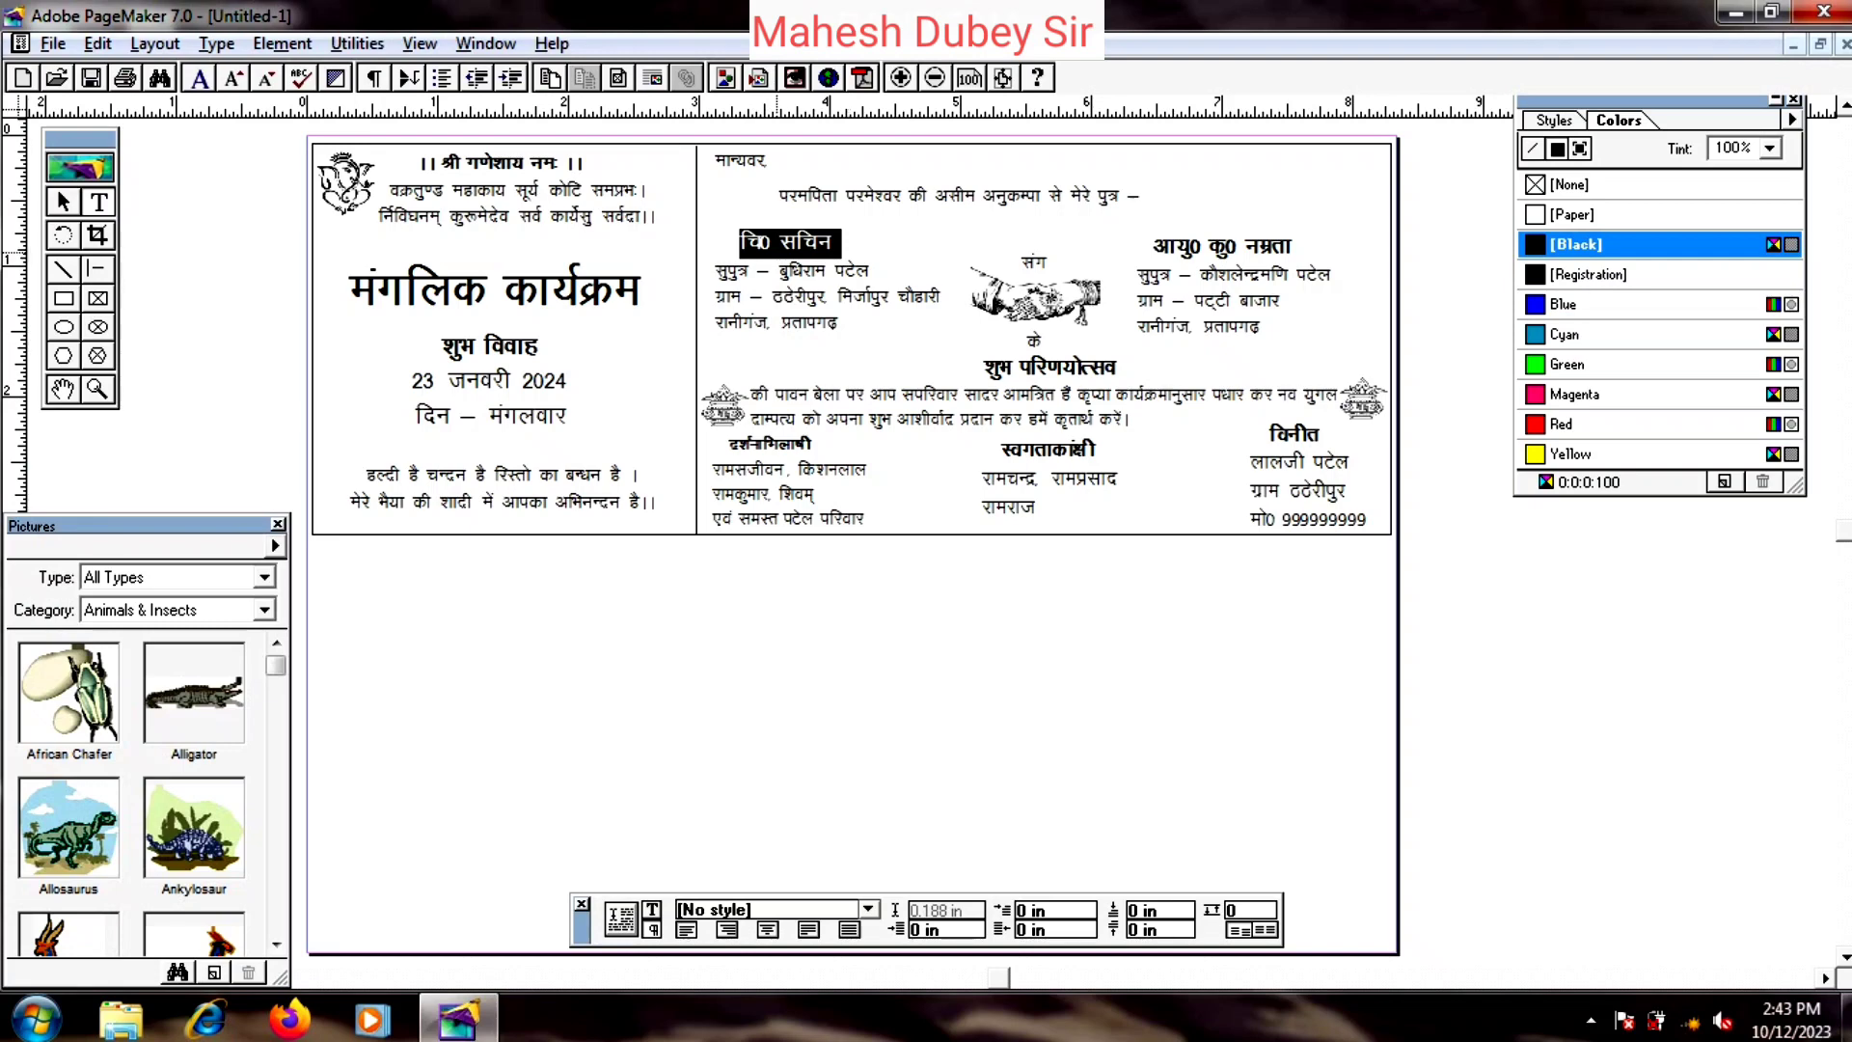
click(779, 241)
drag(779, 241, 835, 243)
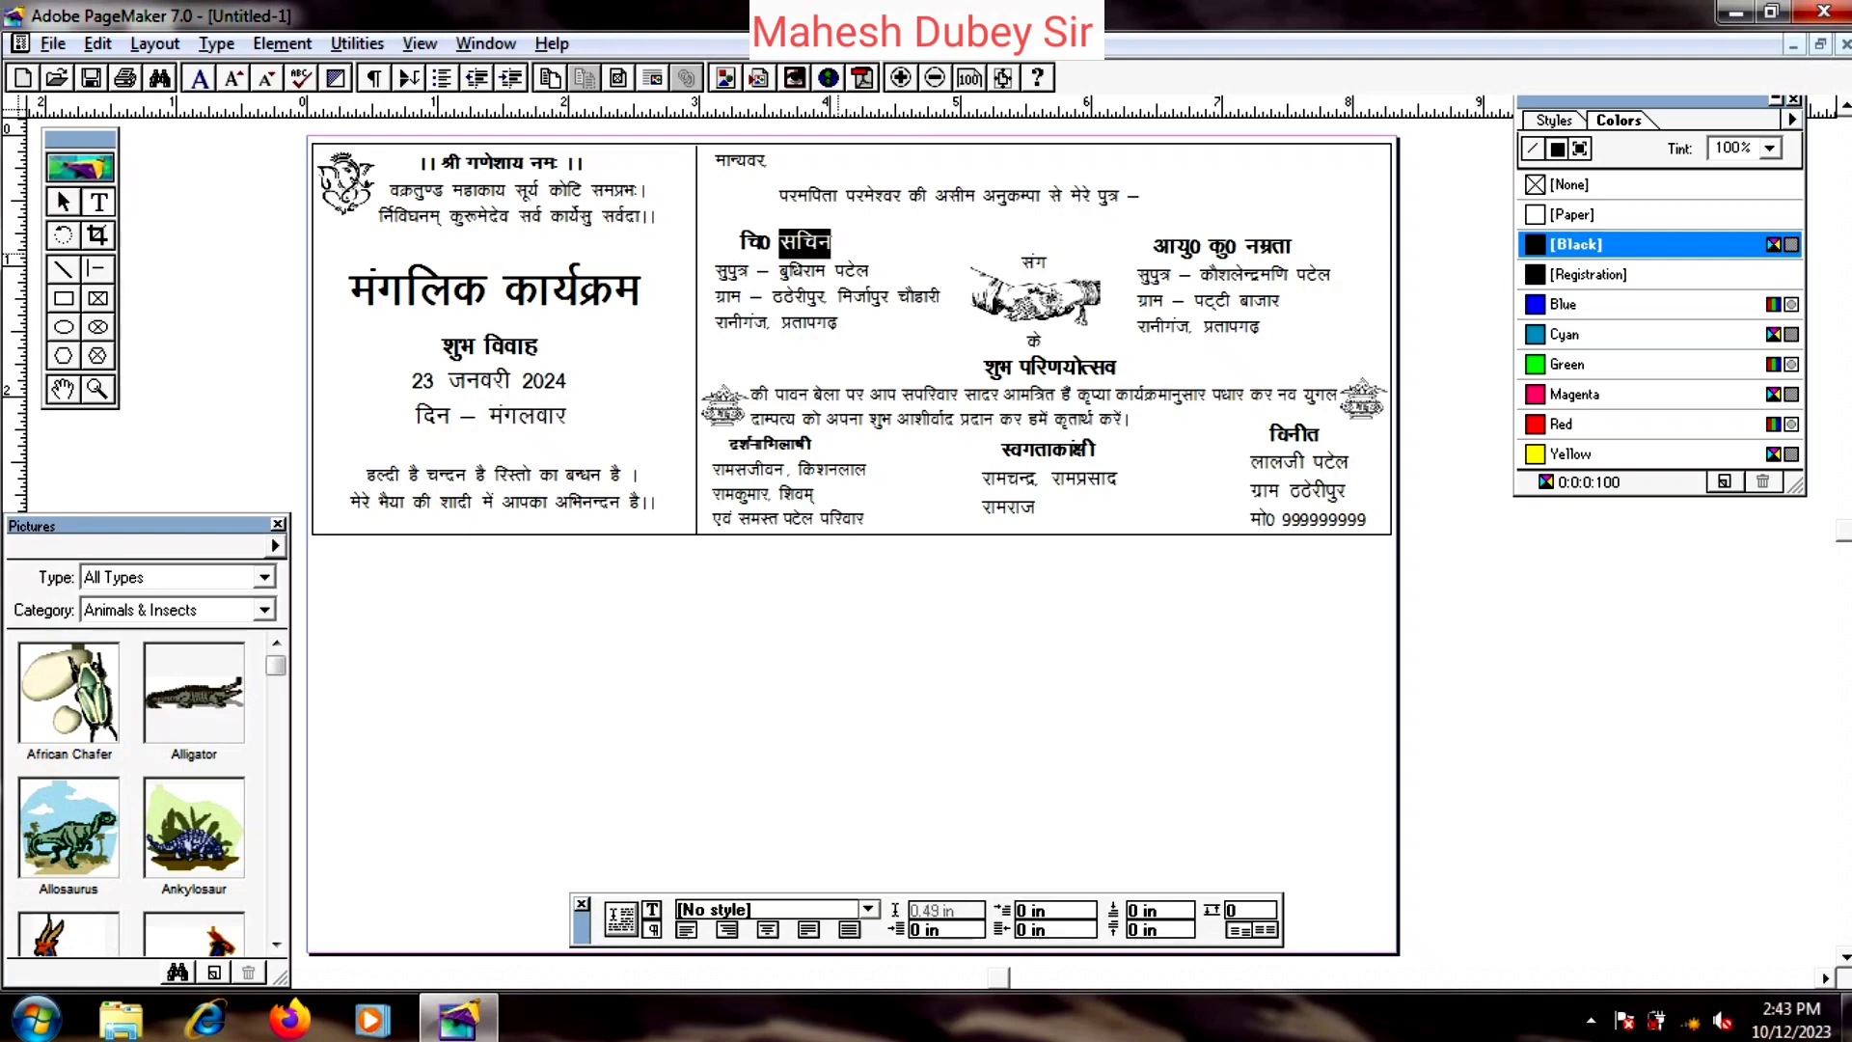
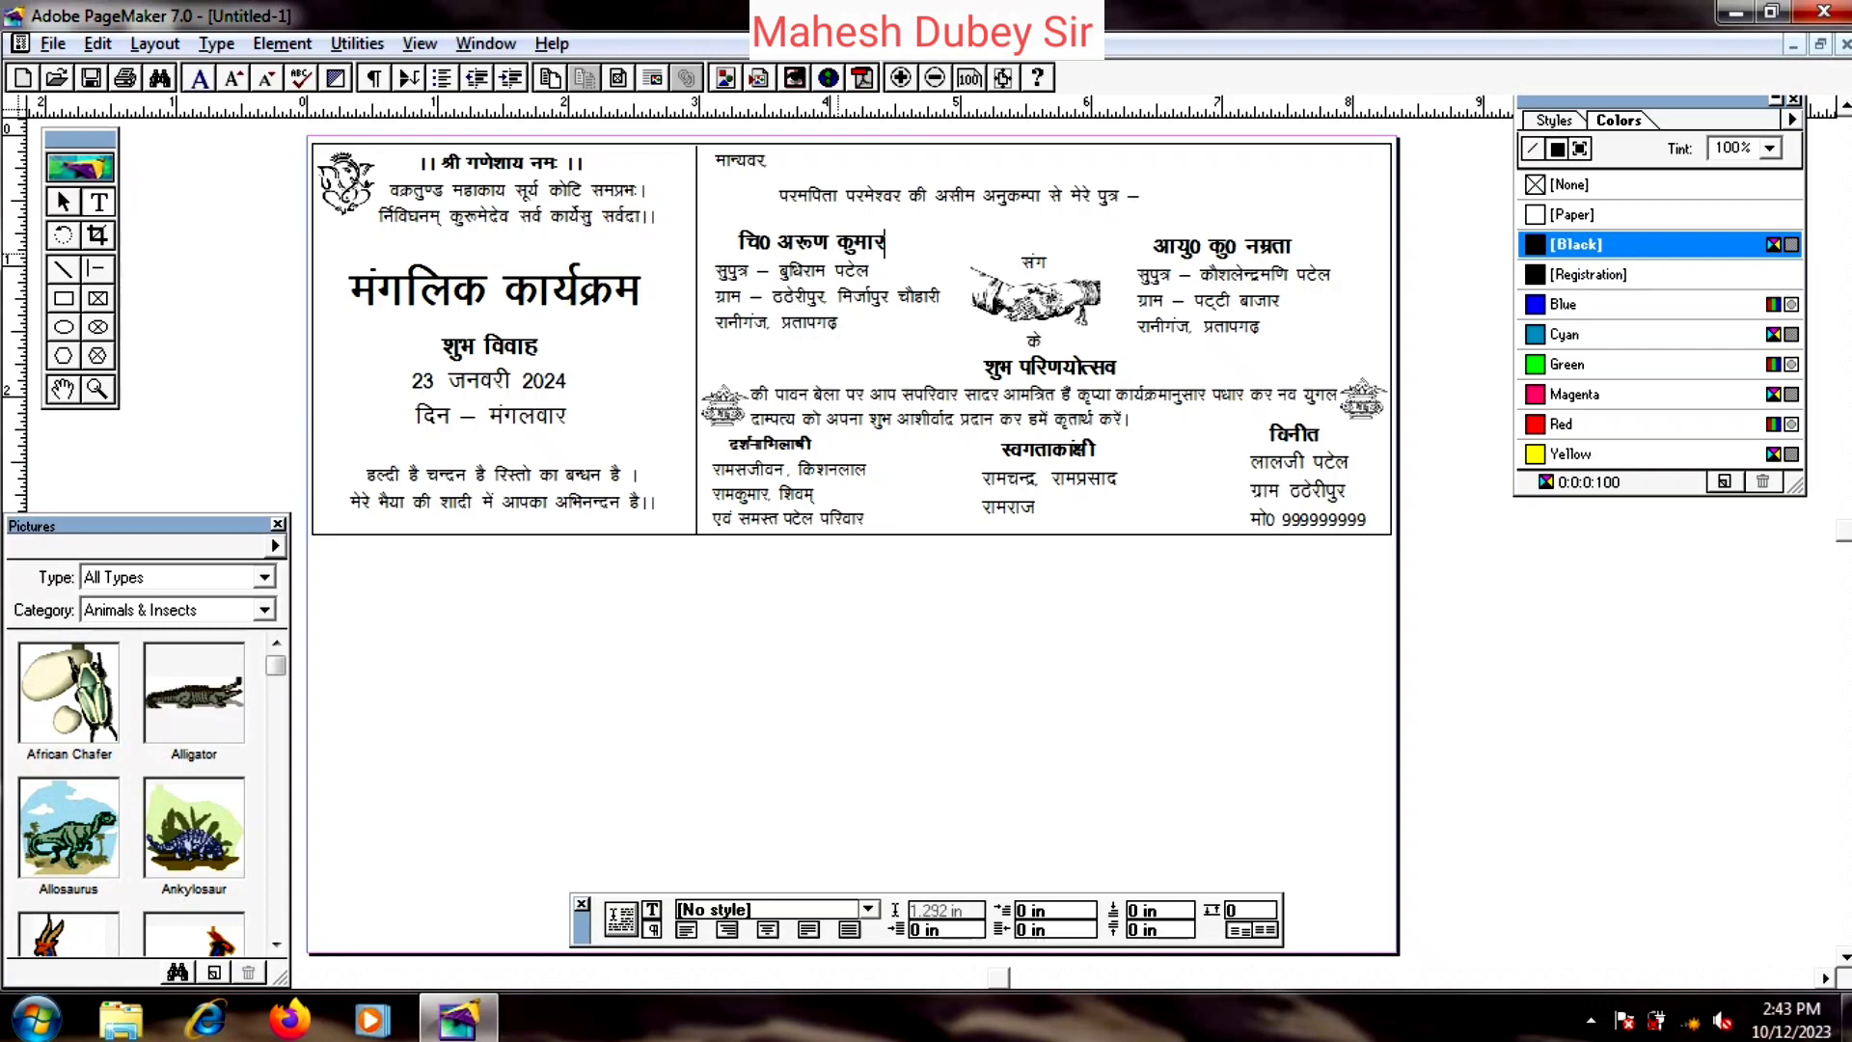